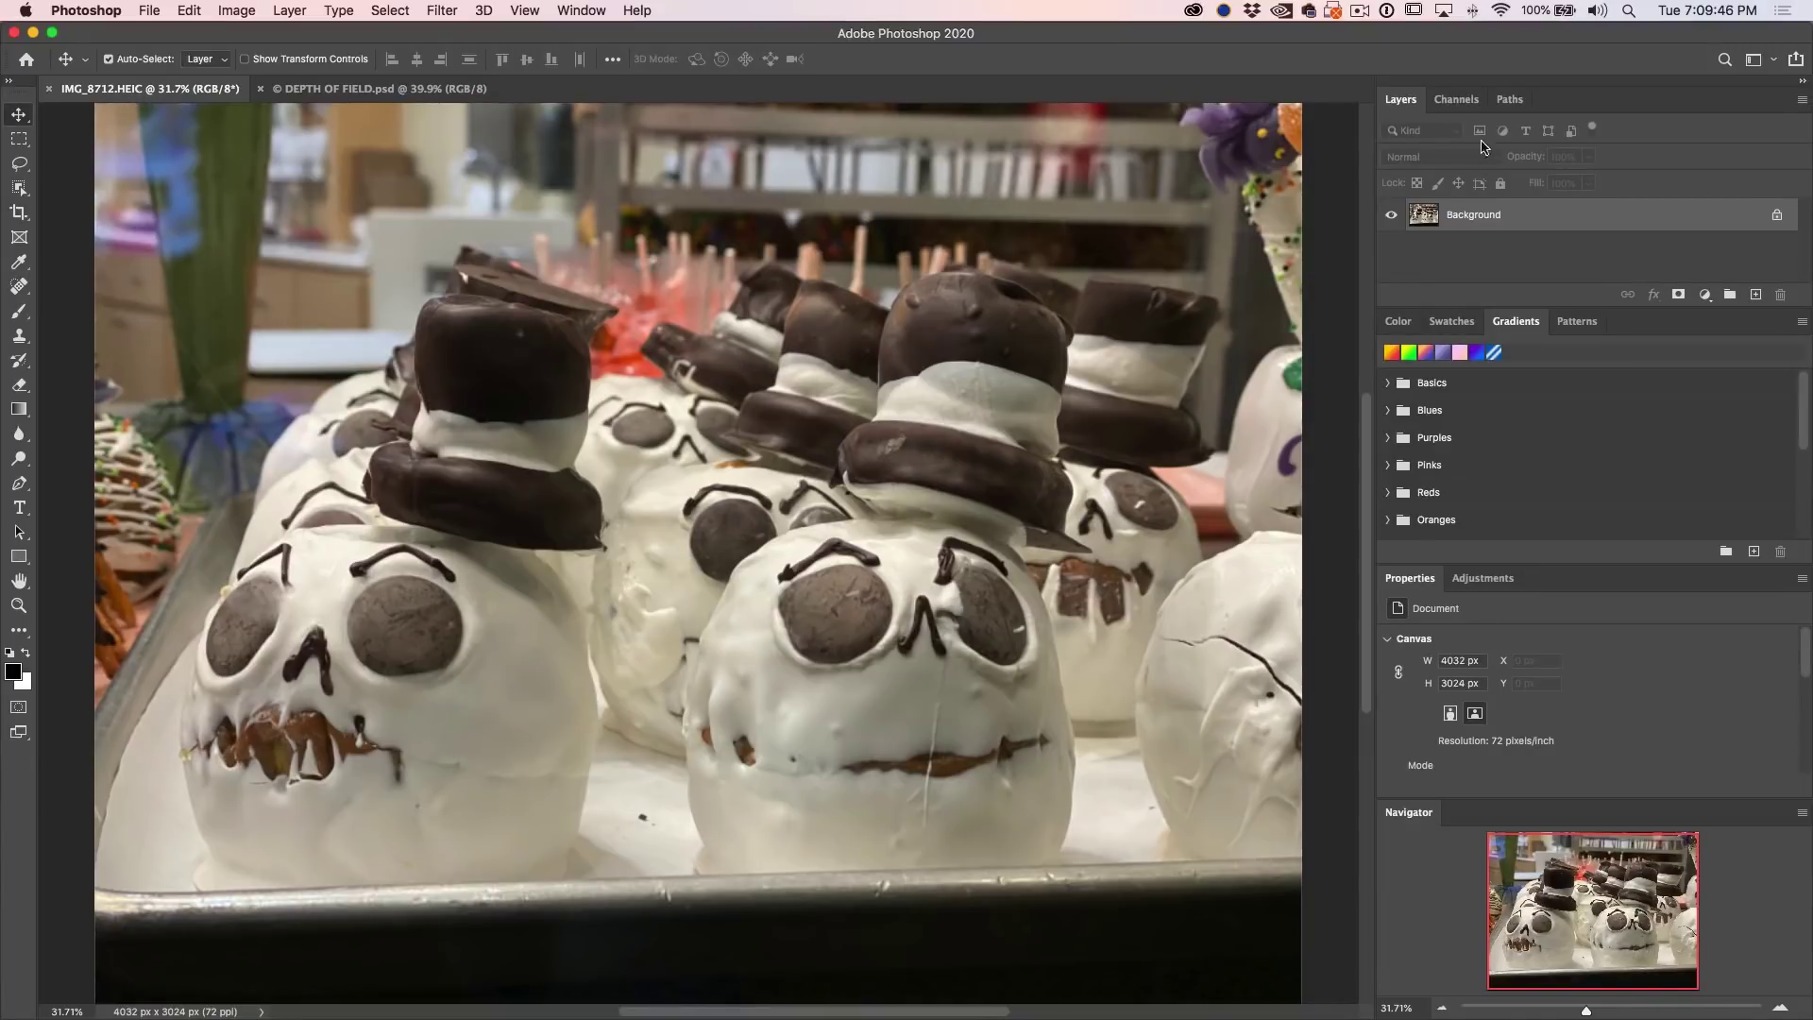
Step: Examine the Depth Map channel on its own and overlaid on the photo, and return to the RGB composite
click(1476, 100)
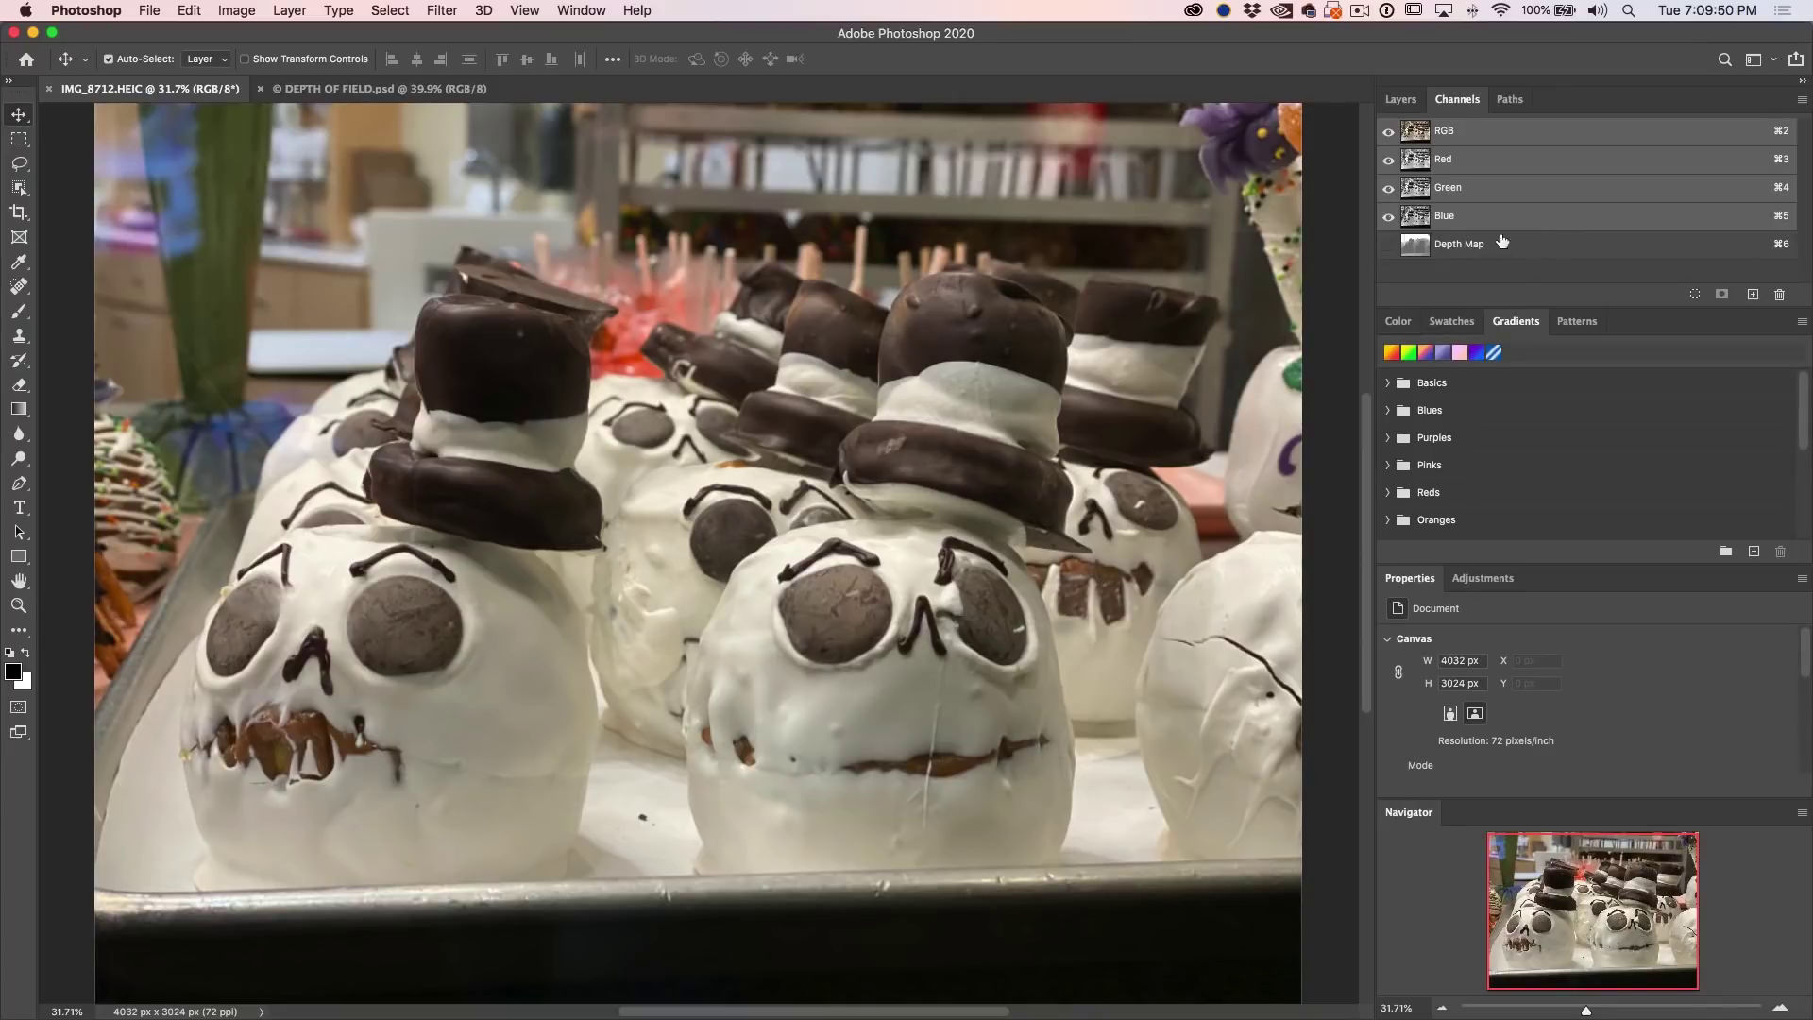
click(1524, 245)
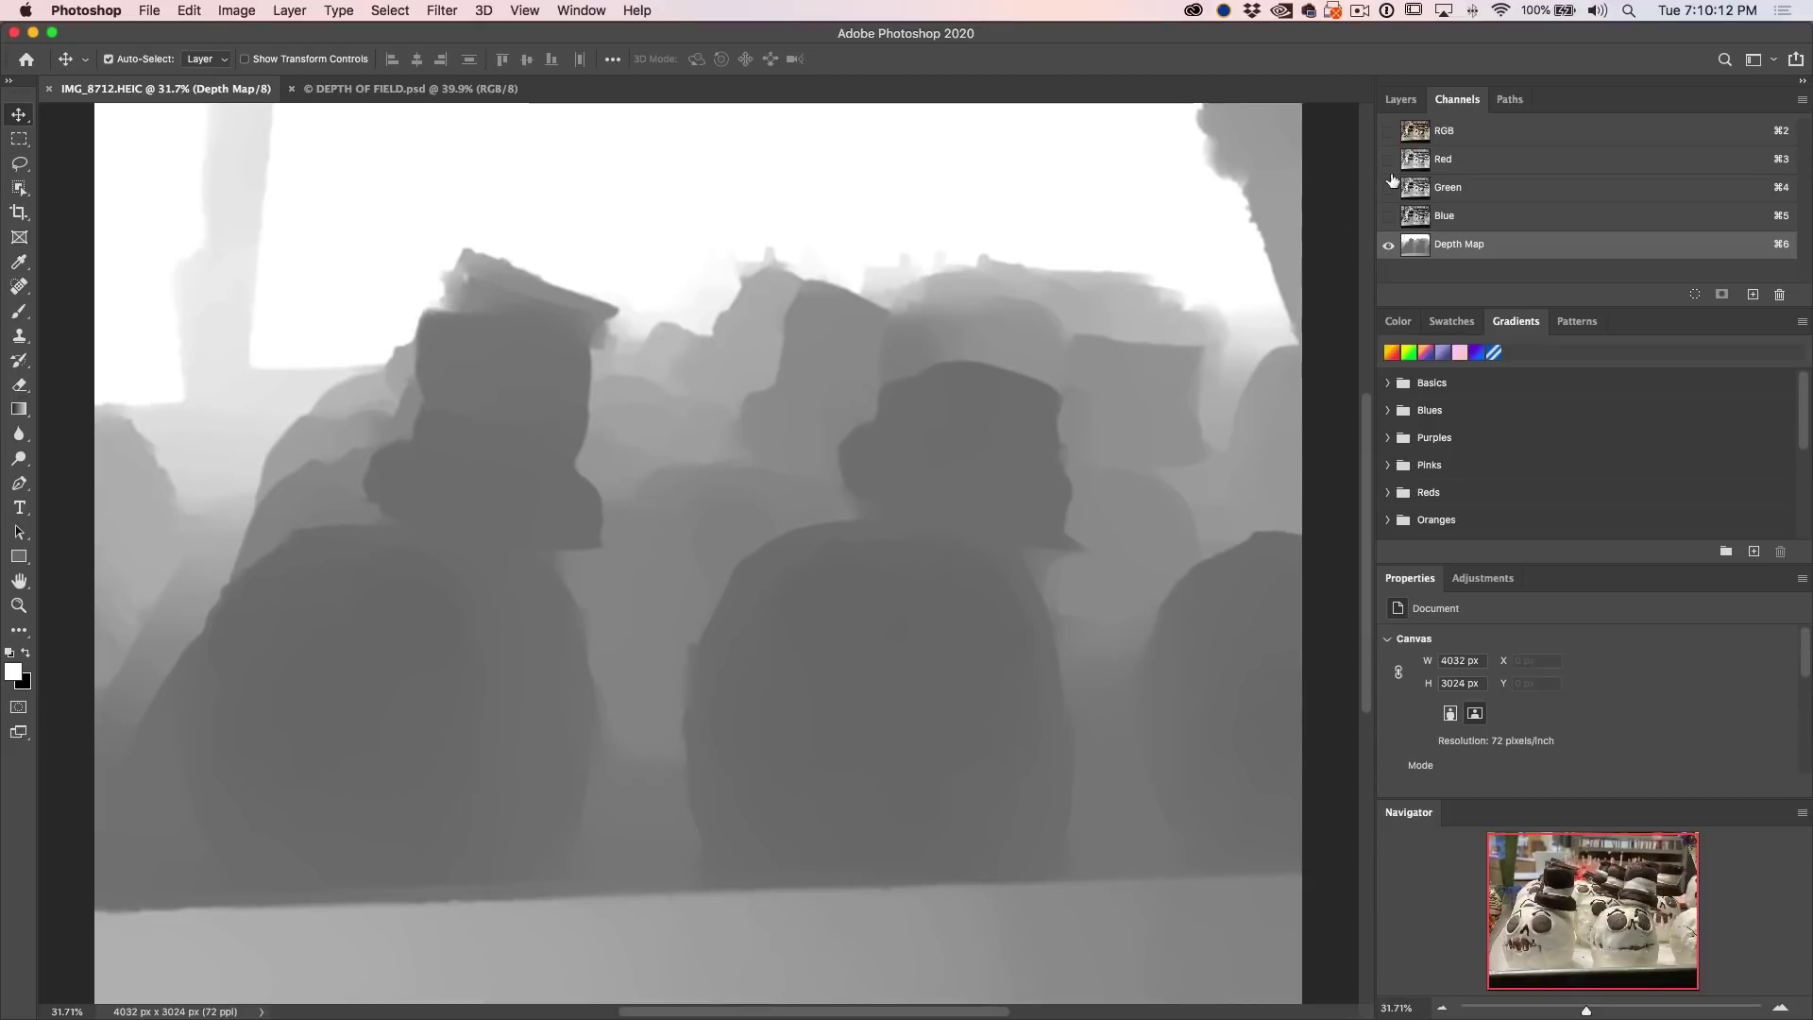
click(1390, 132)
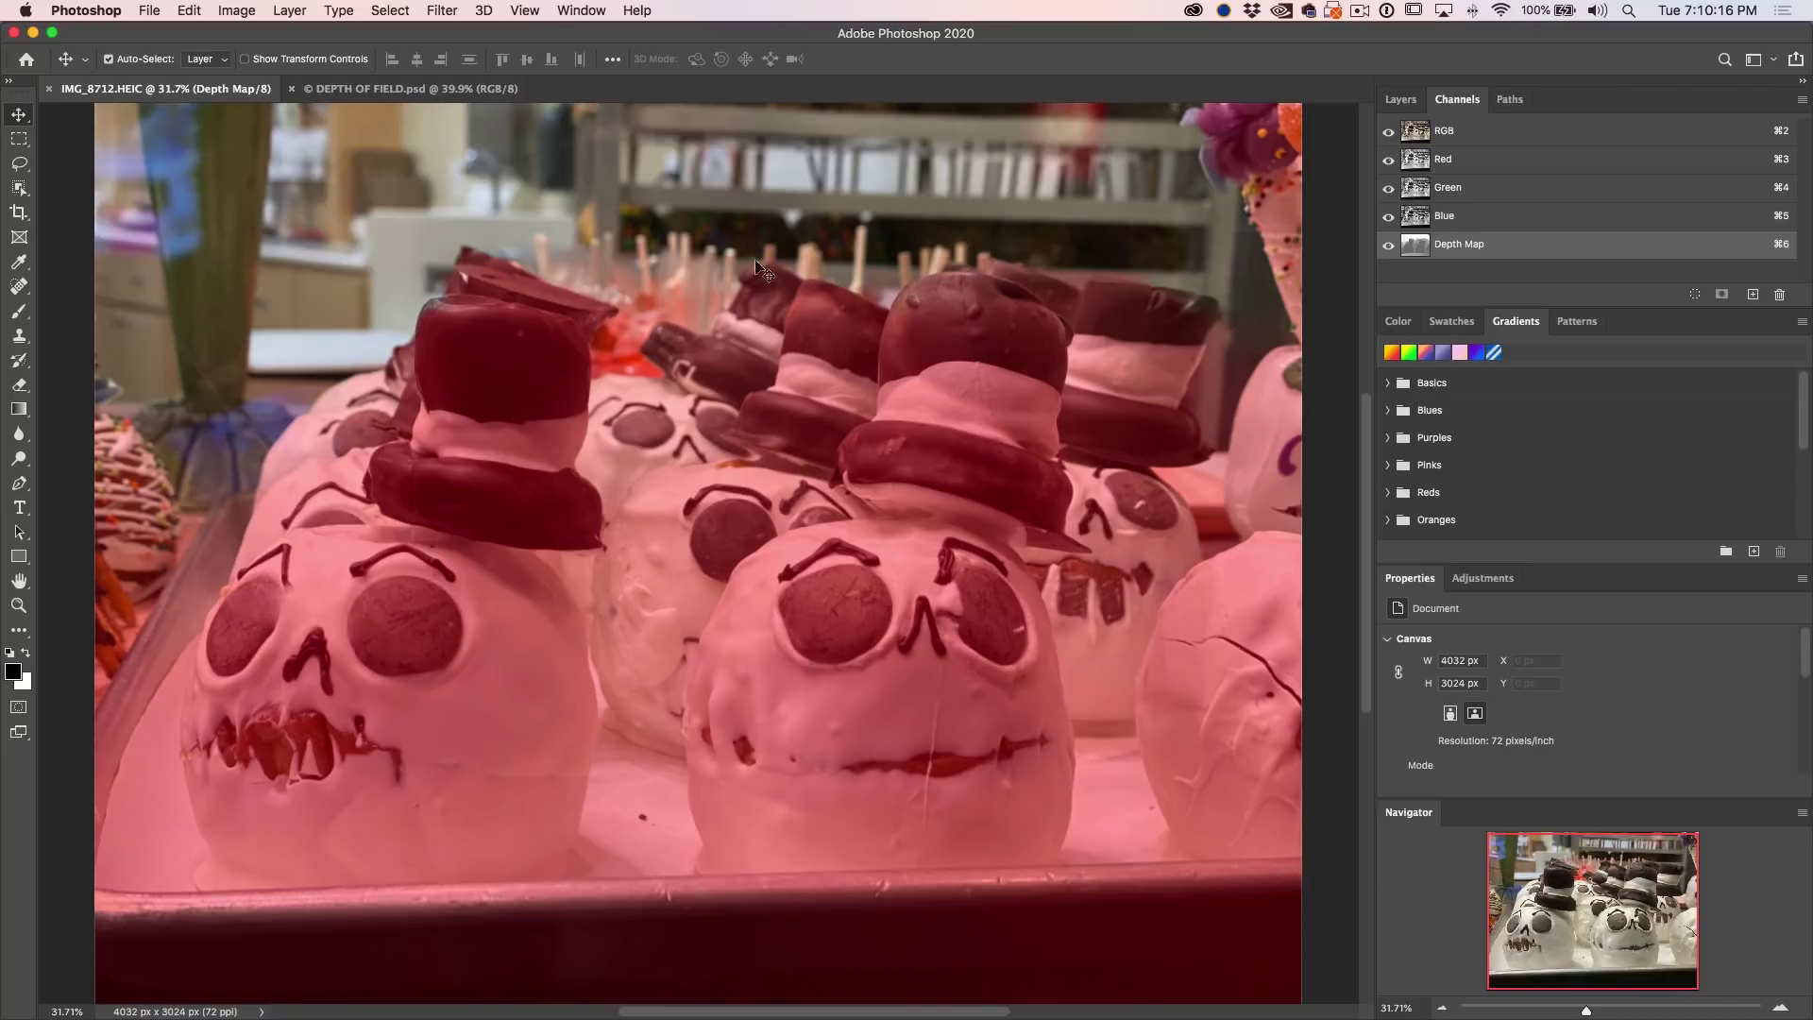
click(1387, 243)
click(1502, 132)
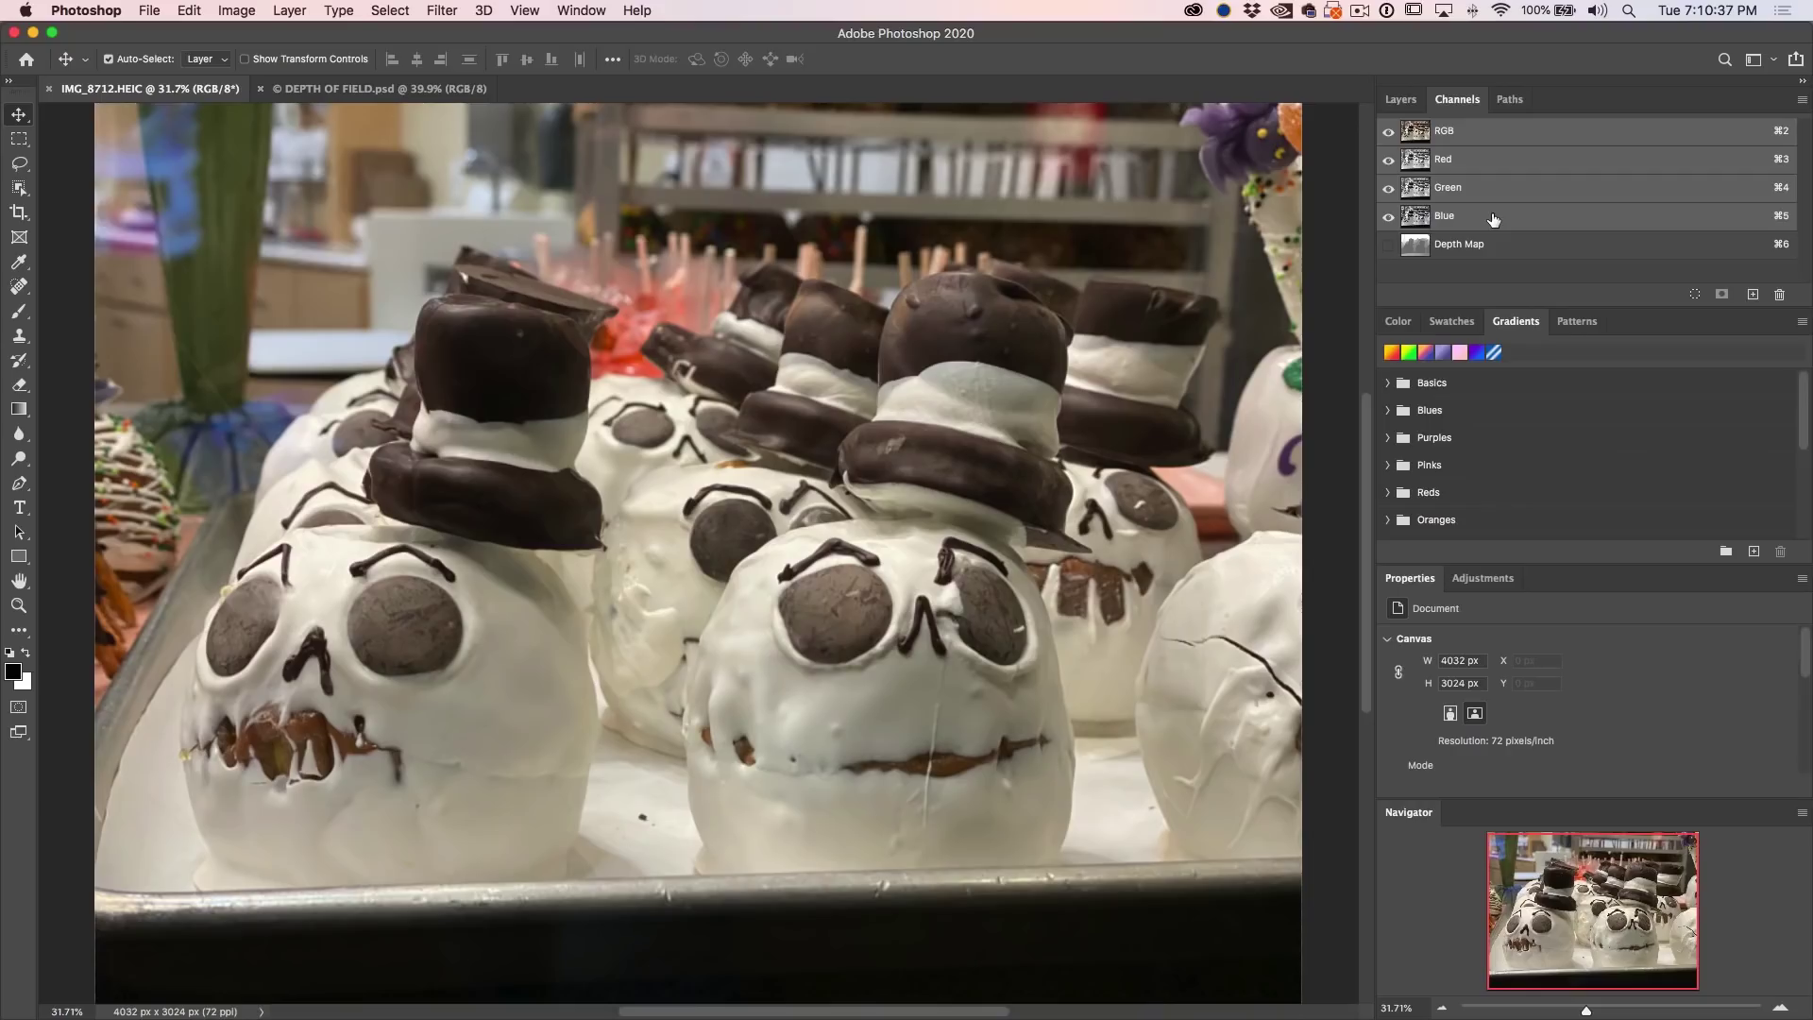
Step: Start a Lens Blur on the skull photo and set its iris radius to 59
click(442, 9)
mouse_move(464, 236)
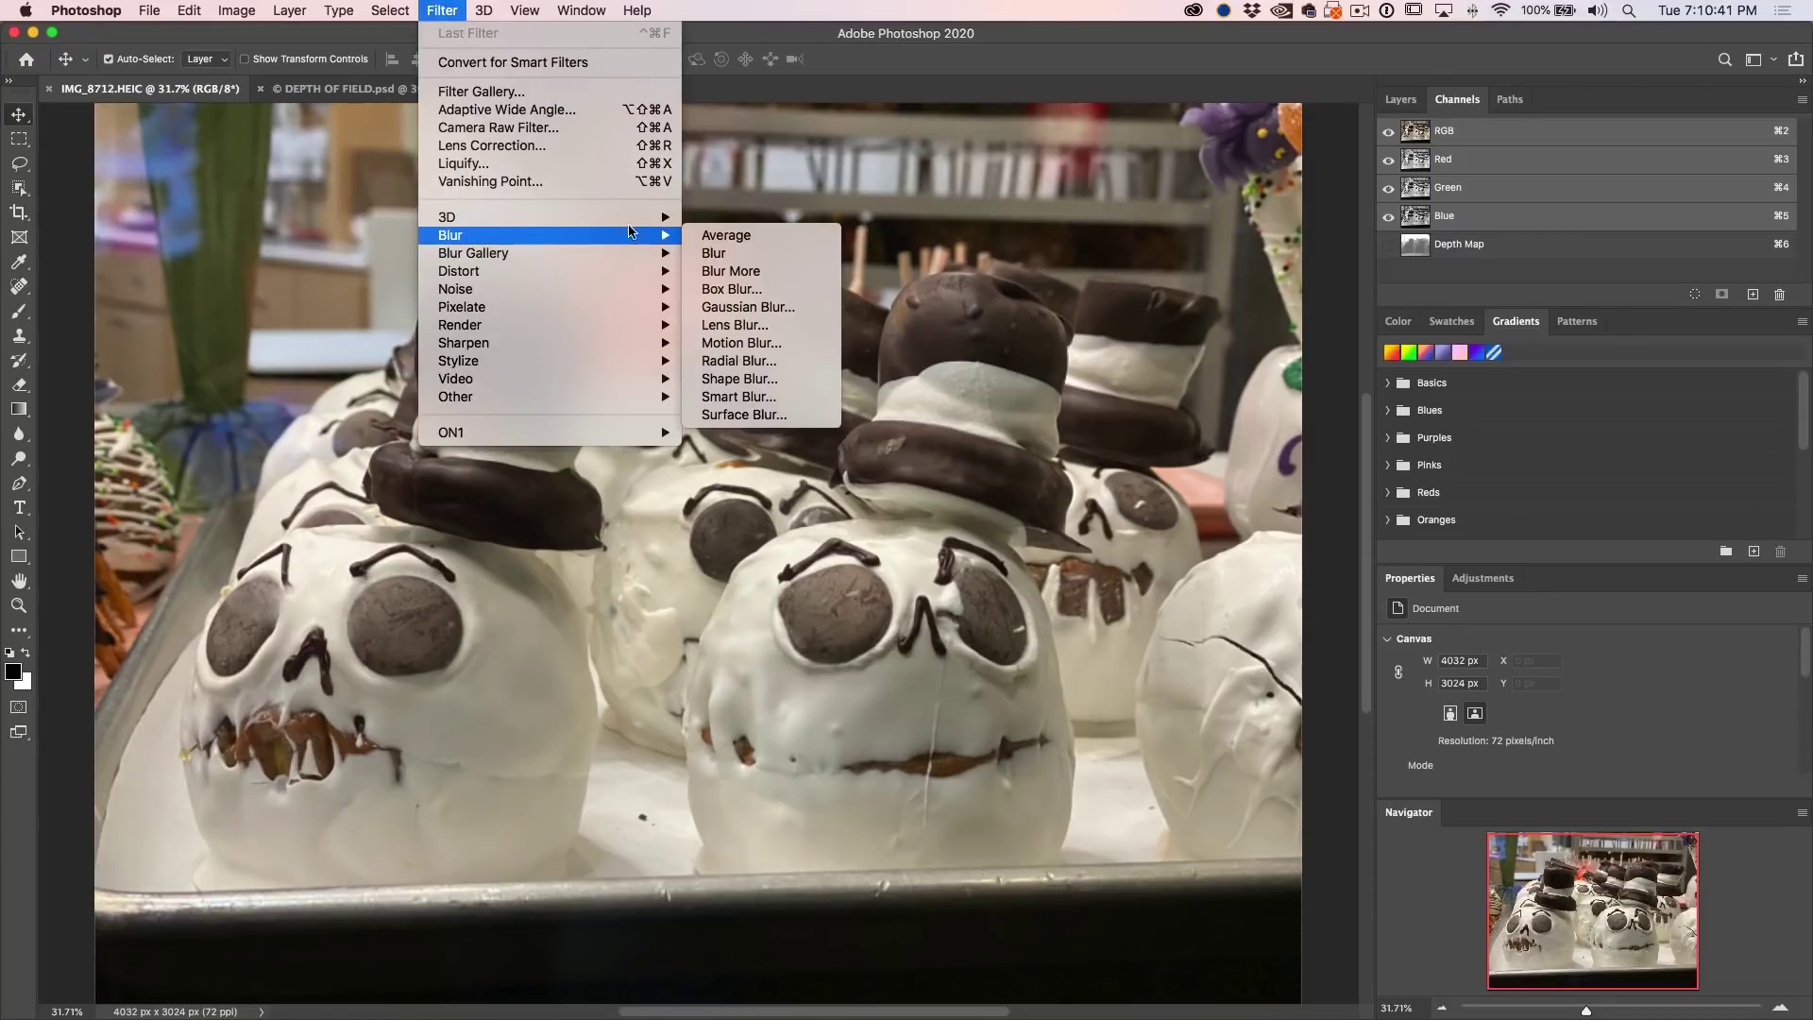
click(766, 326)
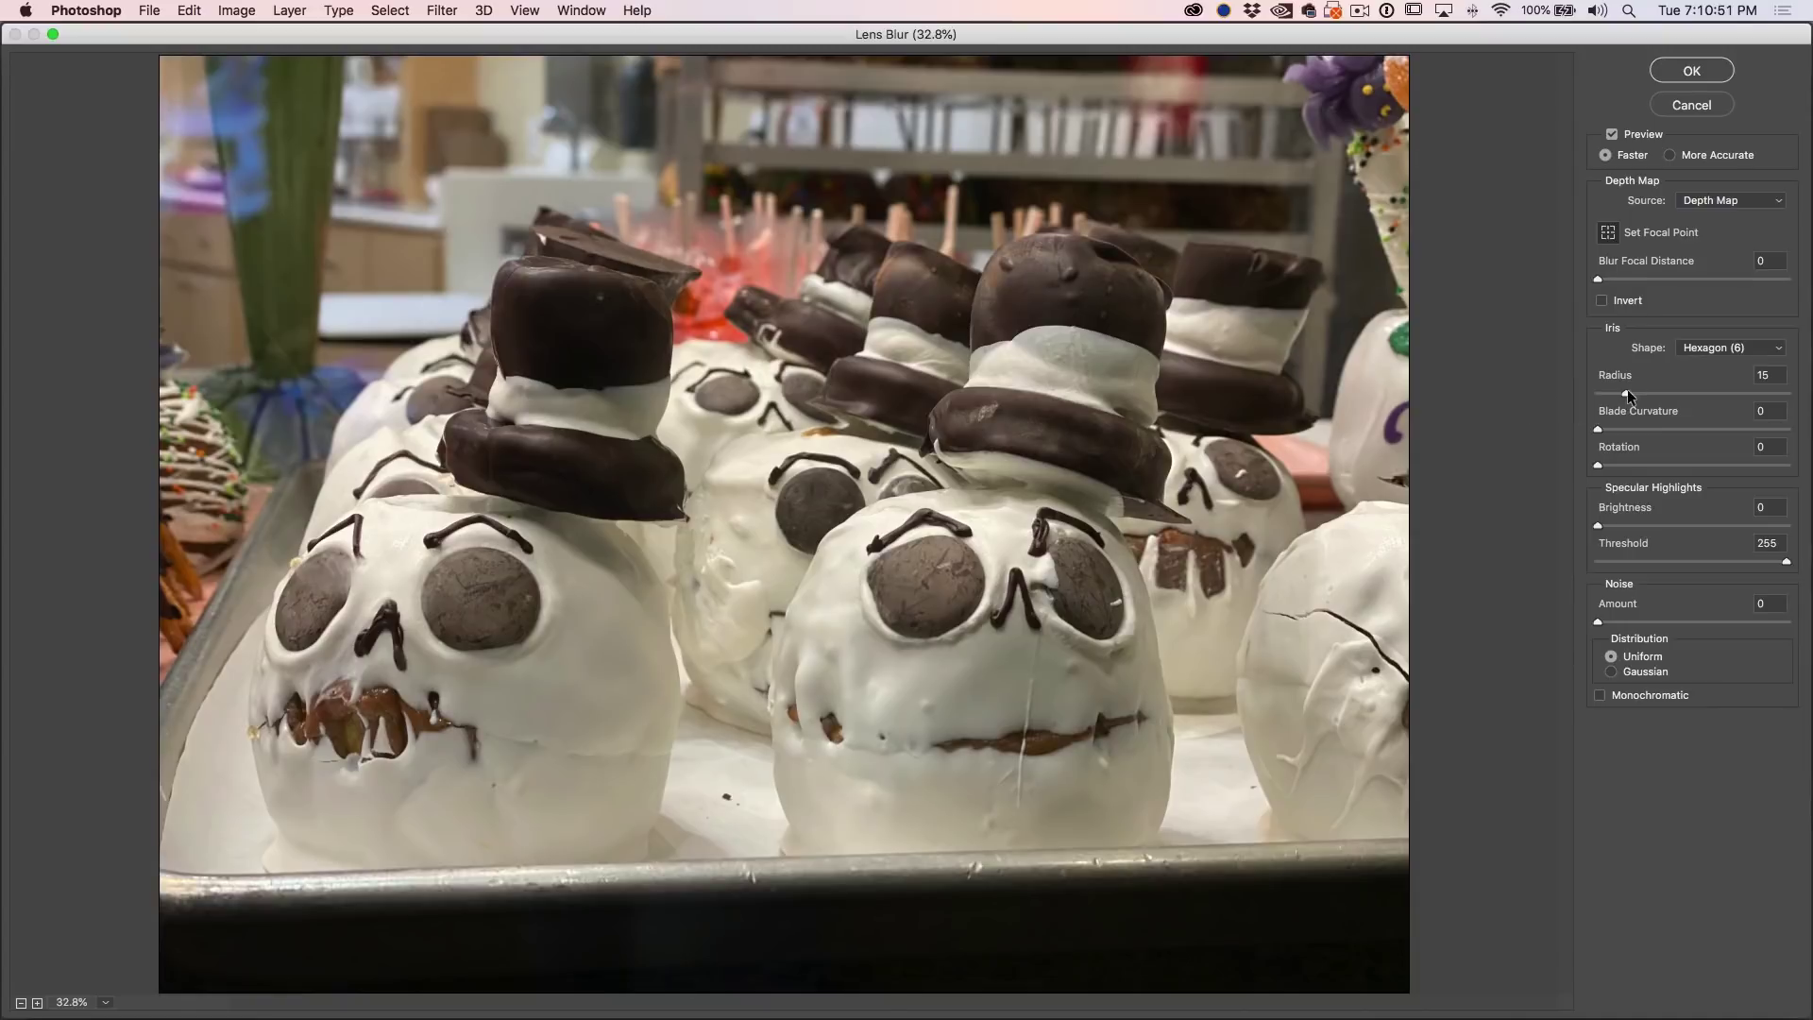
drag(1626, 390, 1685, 385)
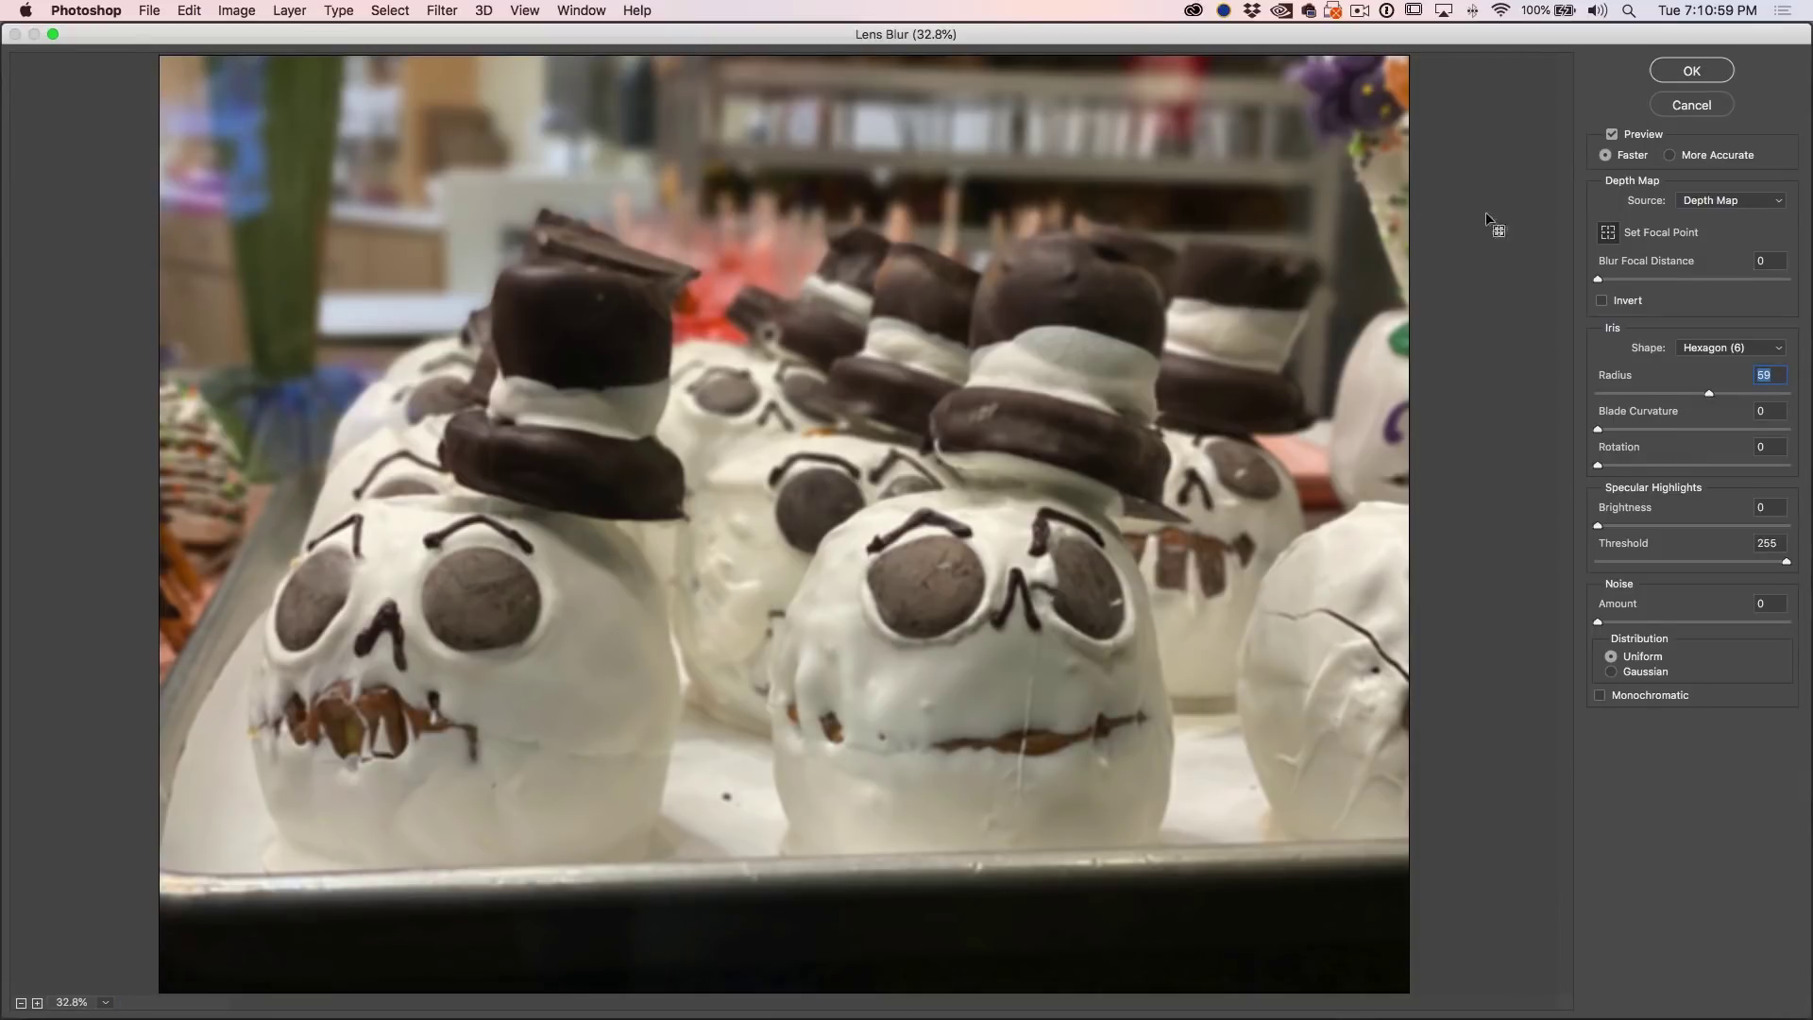
Step: Try blur focal points on the front skull, the background shelves and the hats in the middle rows
click(1611, 235)
click(992, 544)
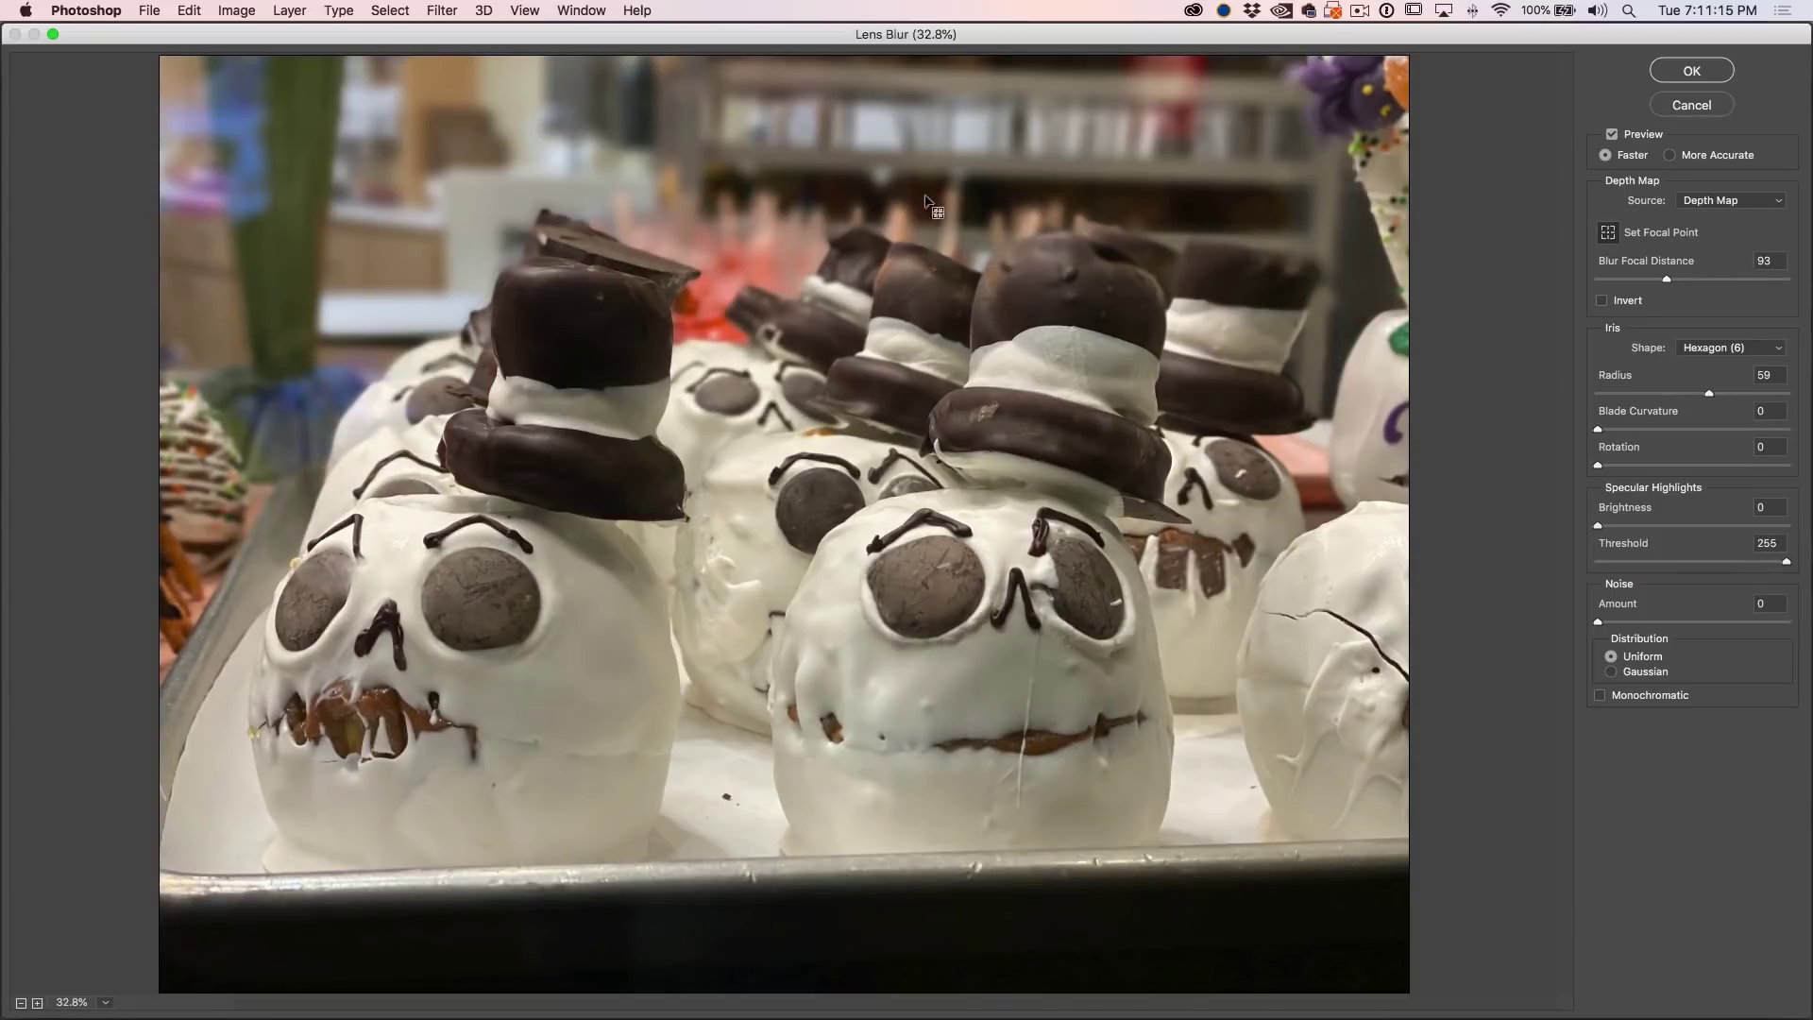
click(852, 158)
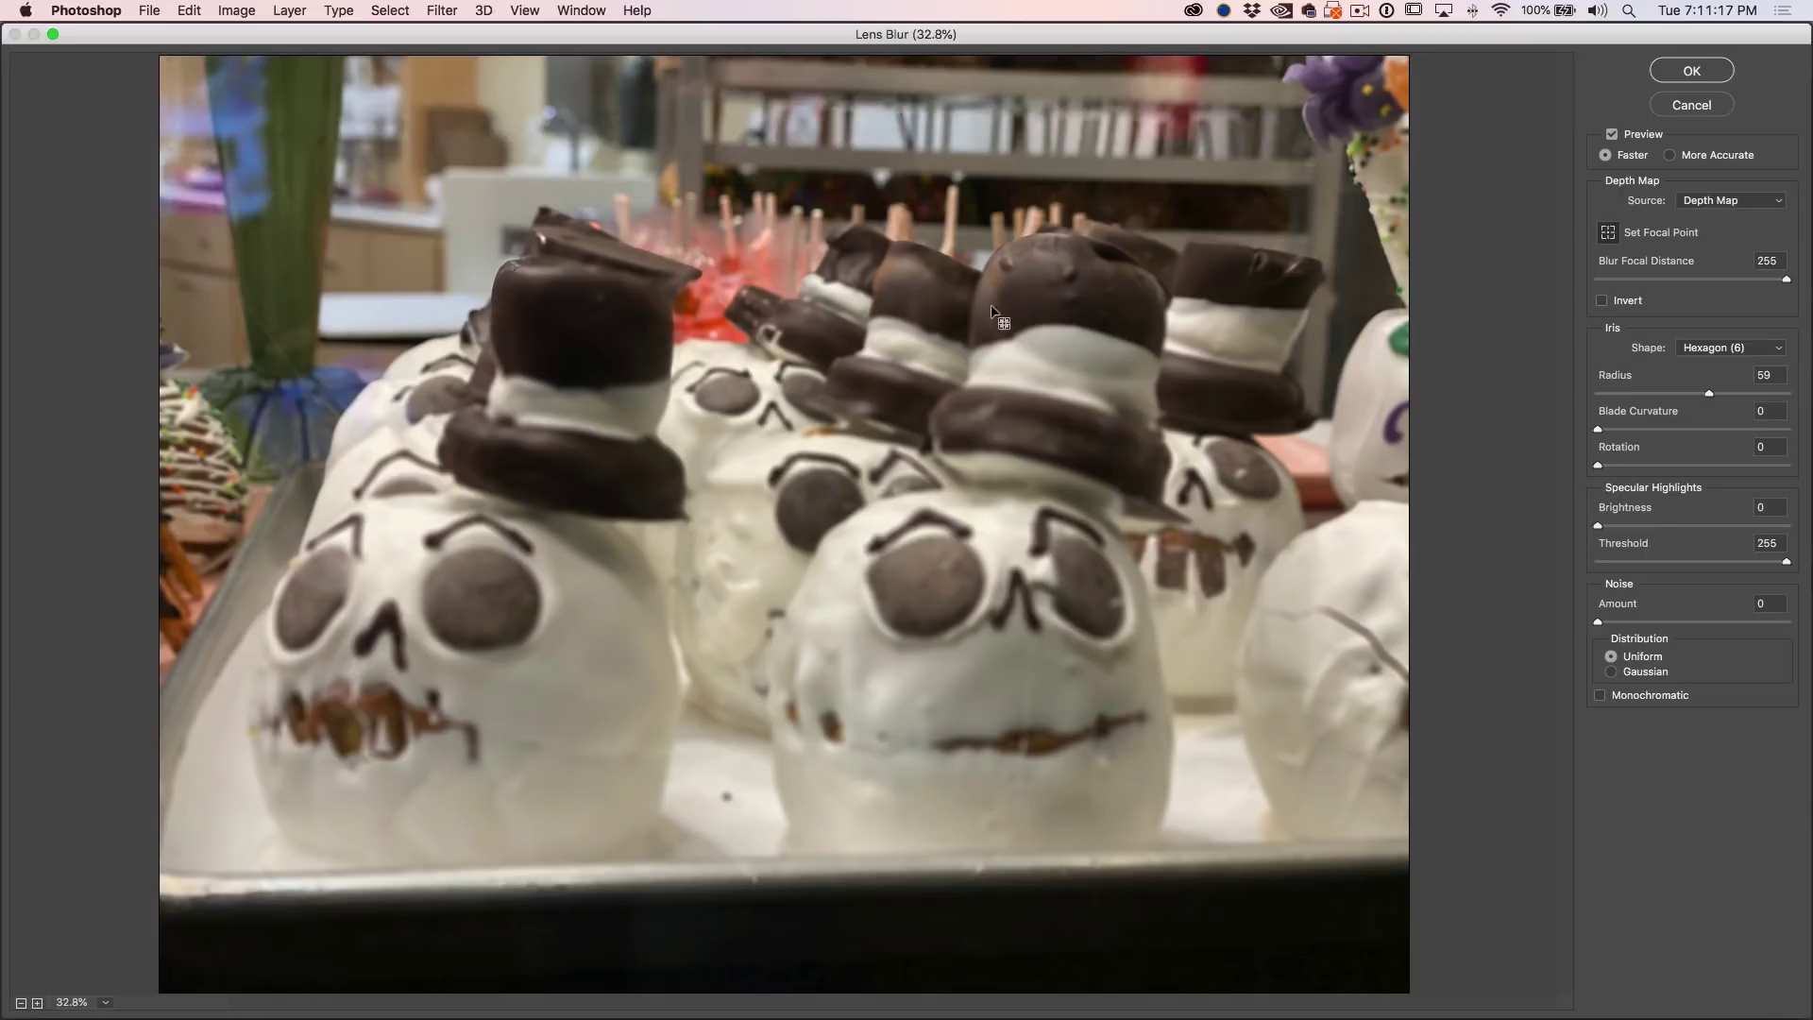
click(849, 286)
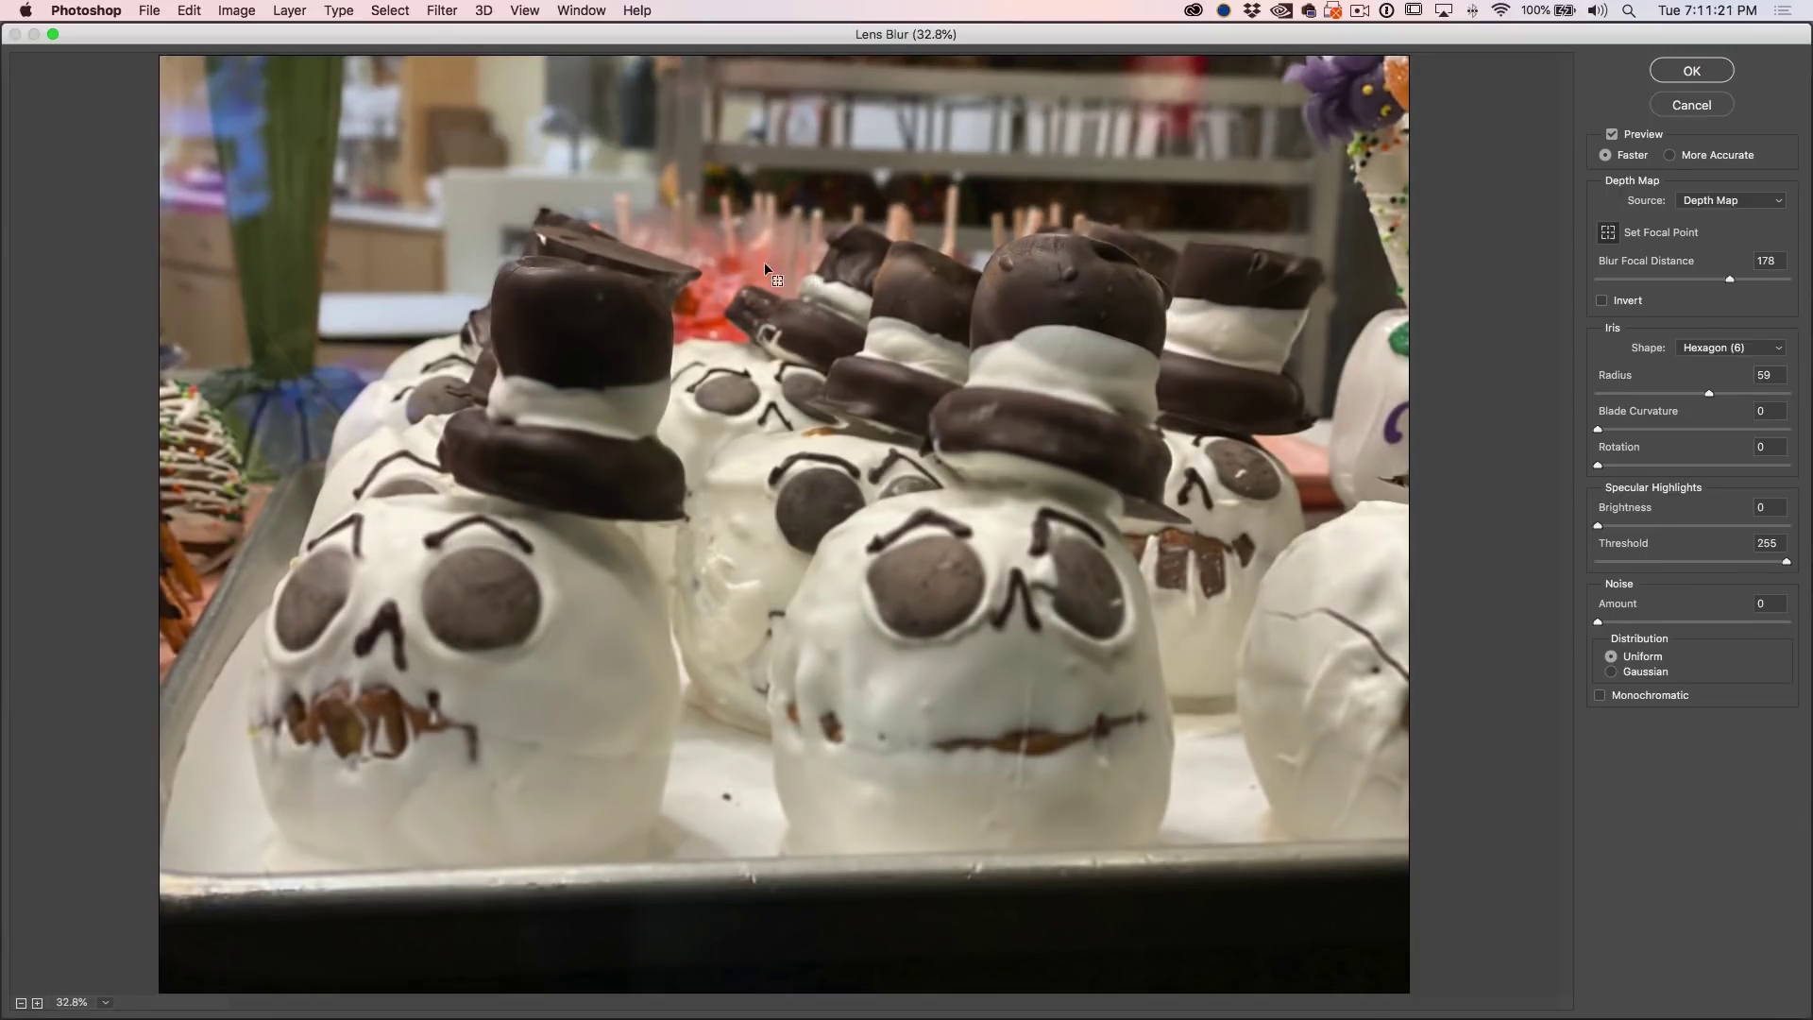
click(918, 295)
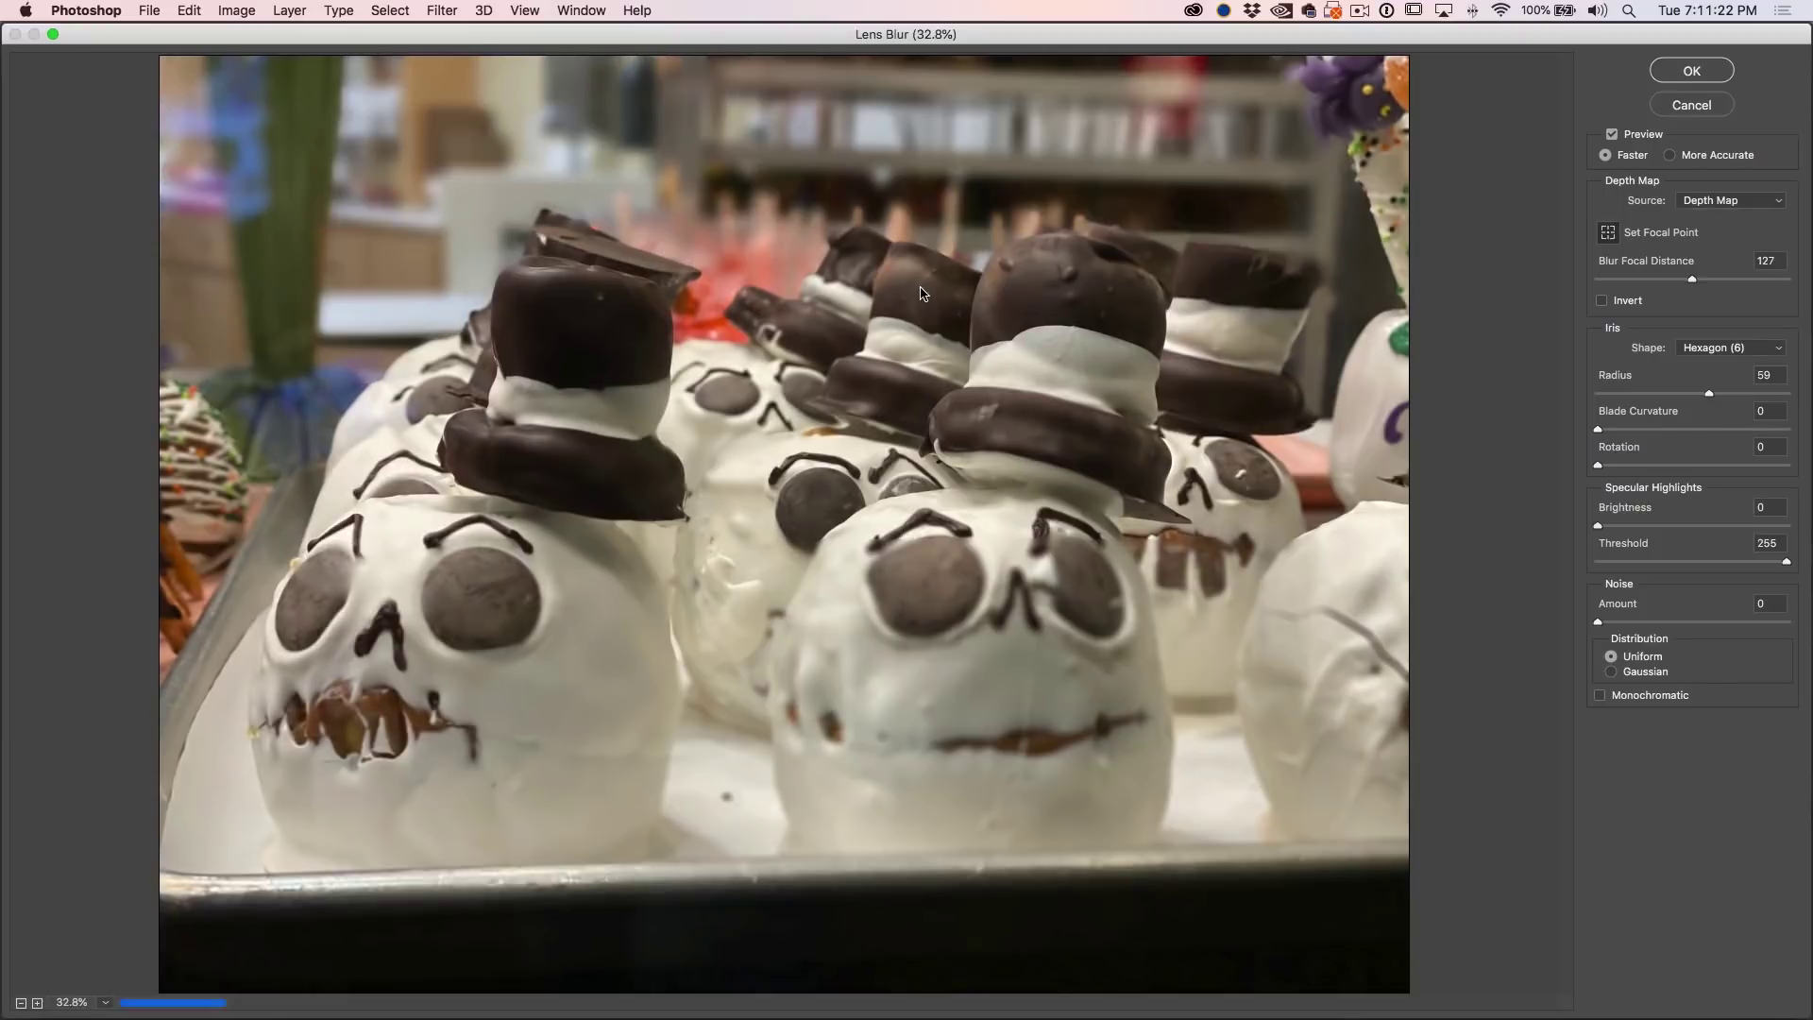
Step: Pick a focal point on the tall hat of the front centre skull for a focal distance of 137 and apply the Lens Blur
click(1053, 289)
click(1138, 300)
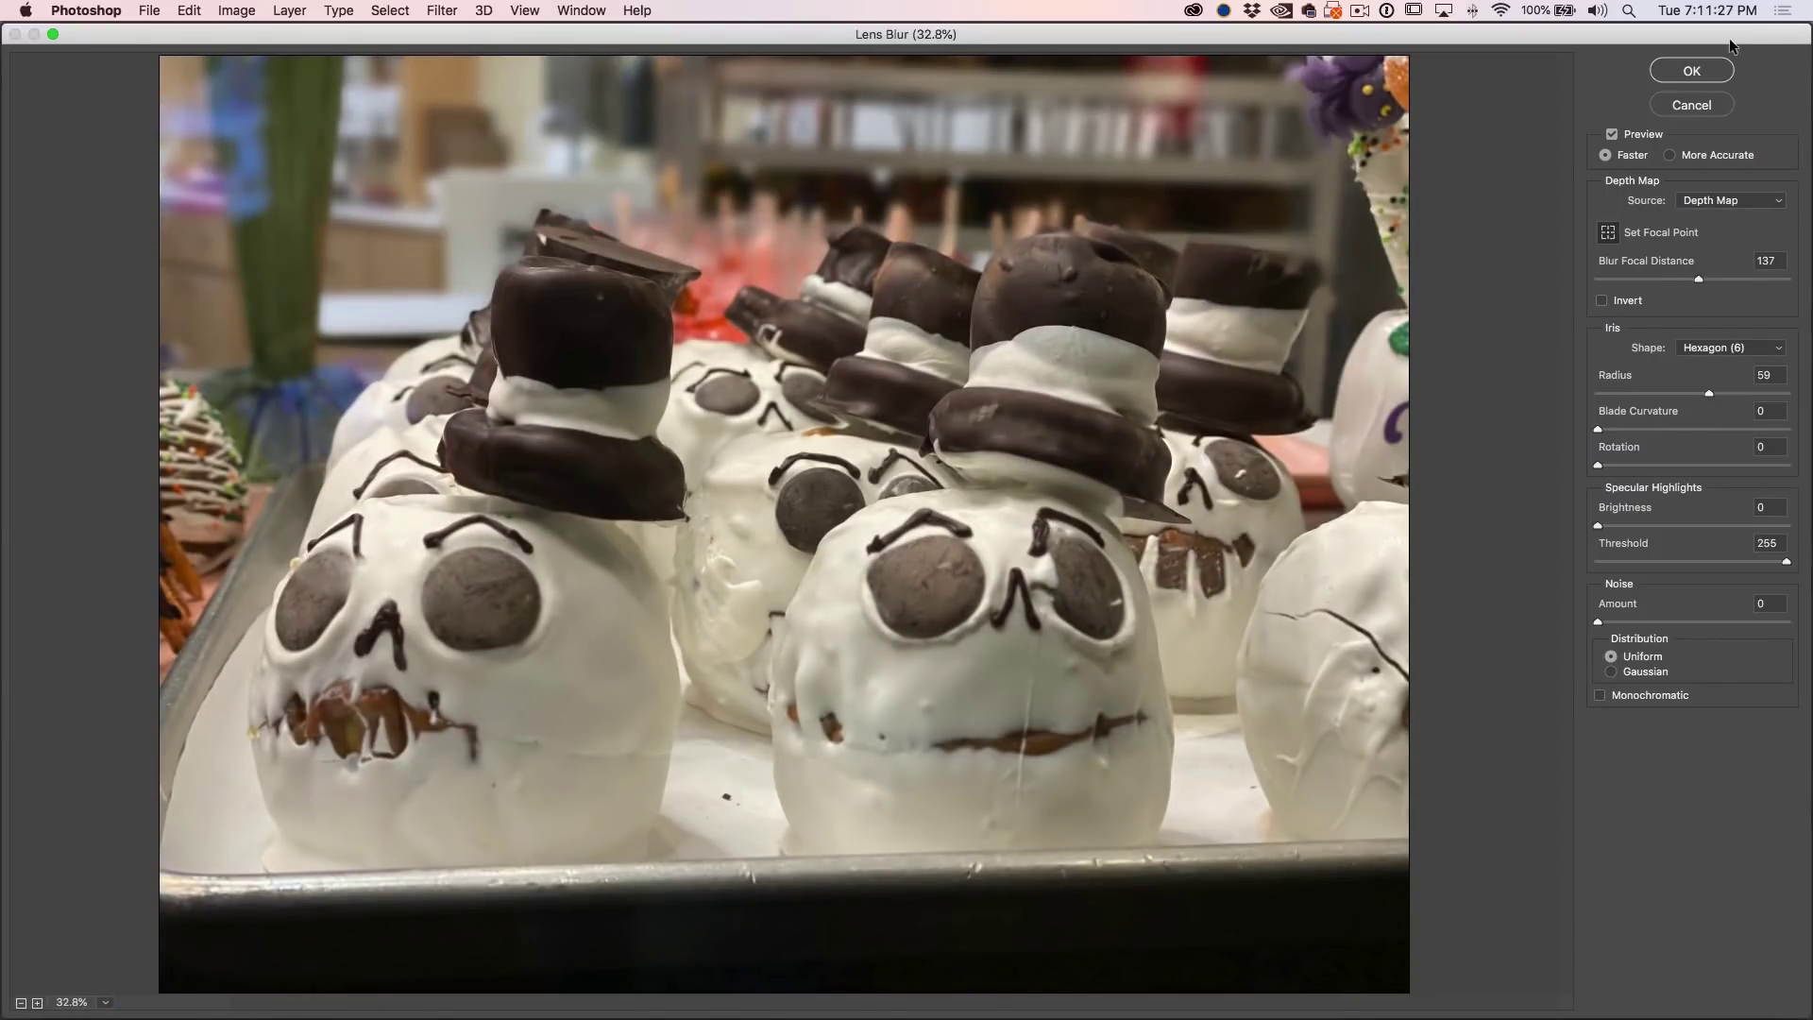
click(1705, 73)
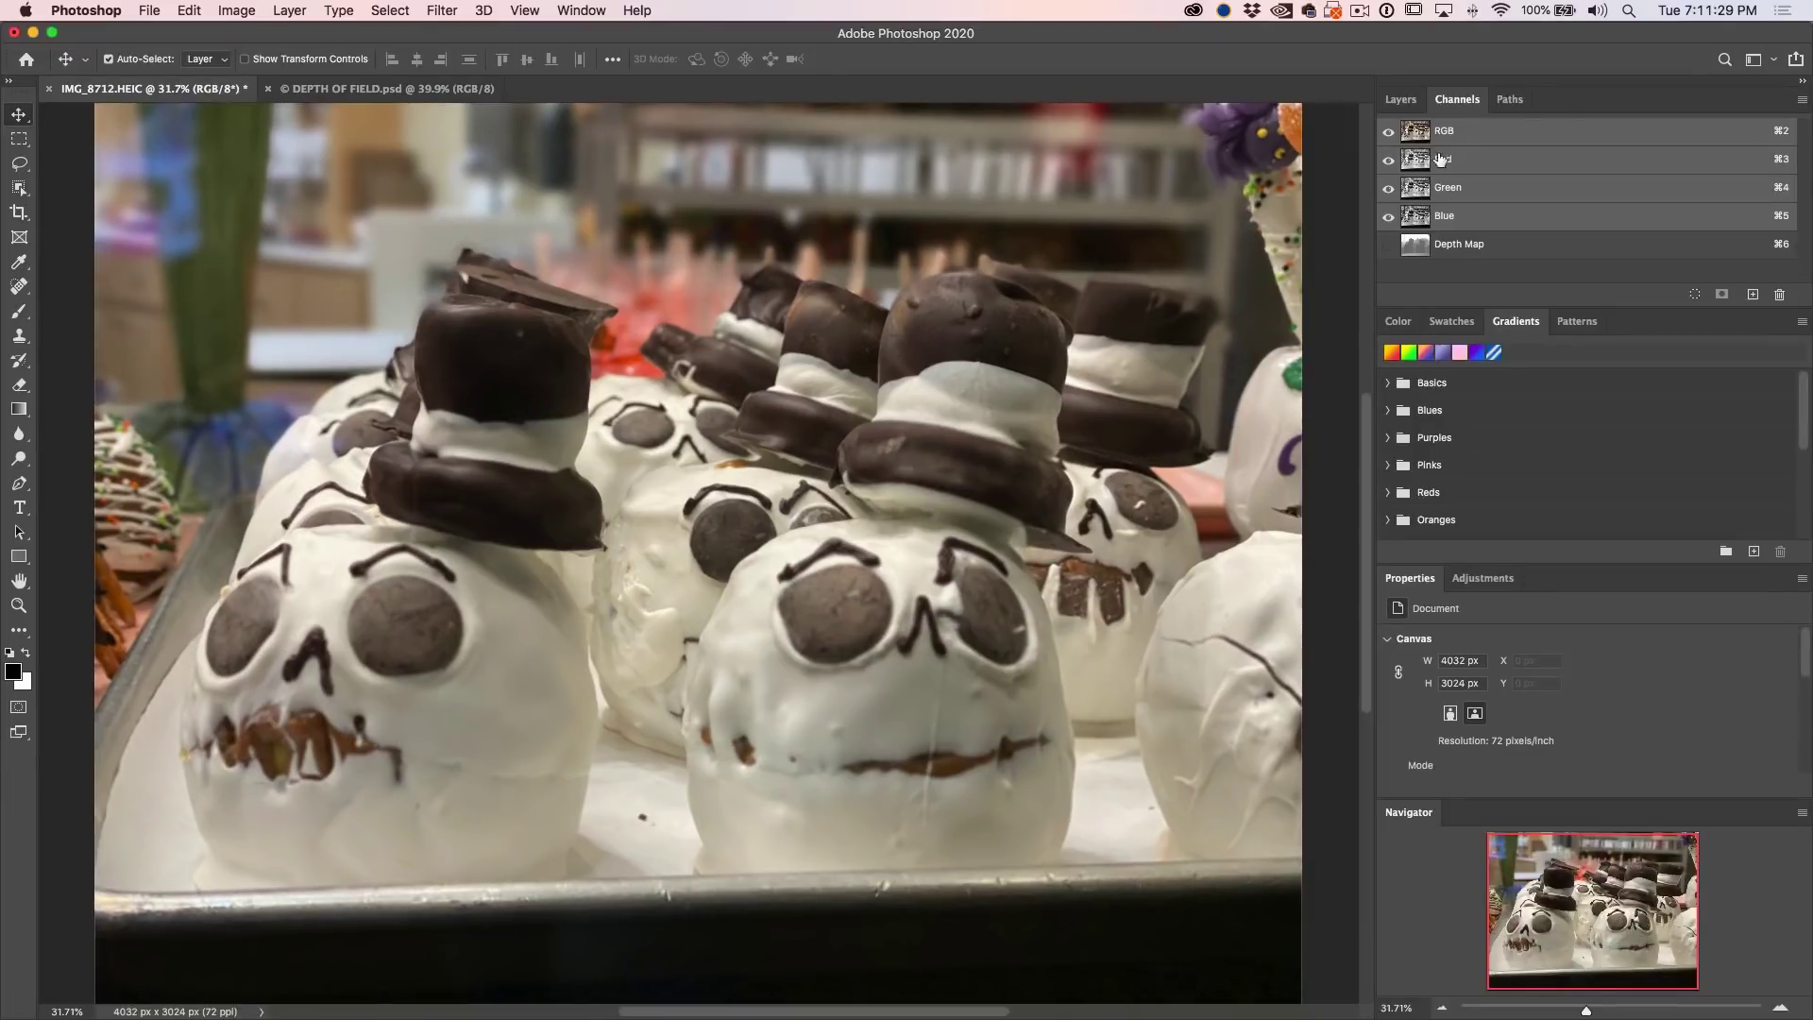
Step: Switch to DEPTH OF FIELD.psd and select the woman with the red umbrella using the Object Selection tool in Lasso mode
click(467, 91)
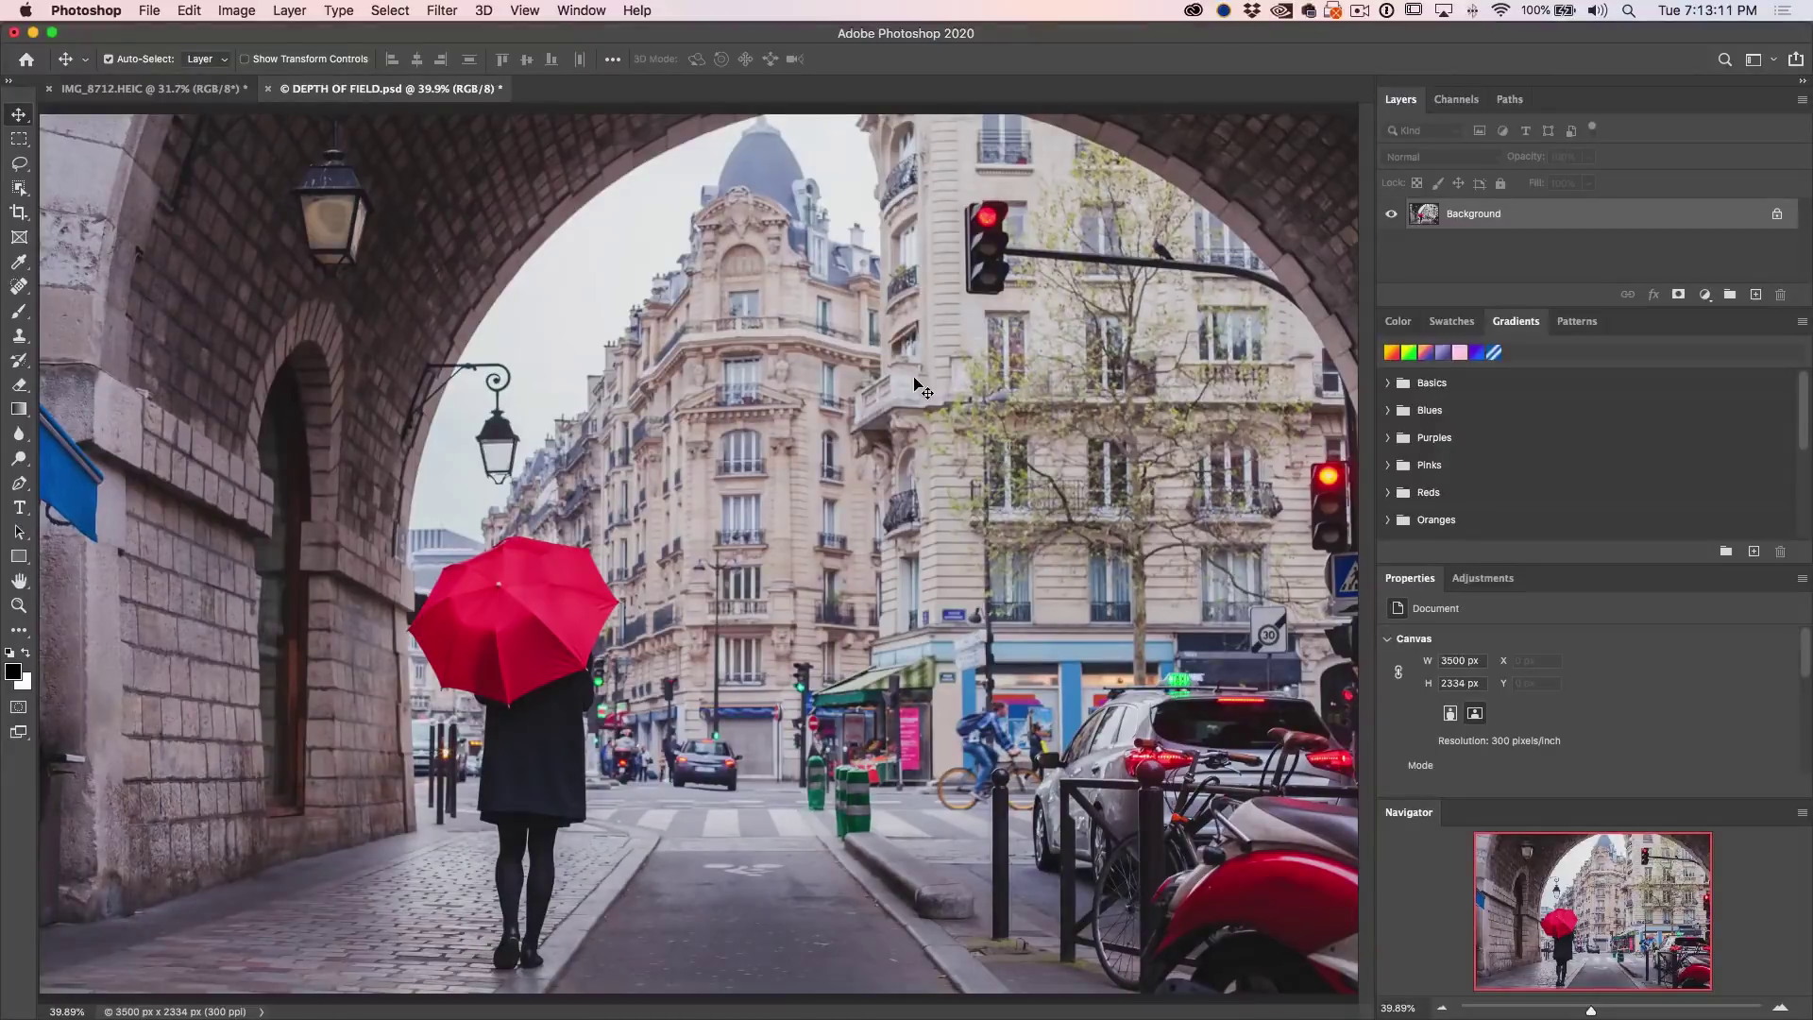
click(20, 189)
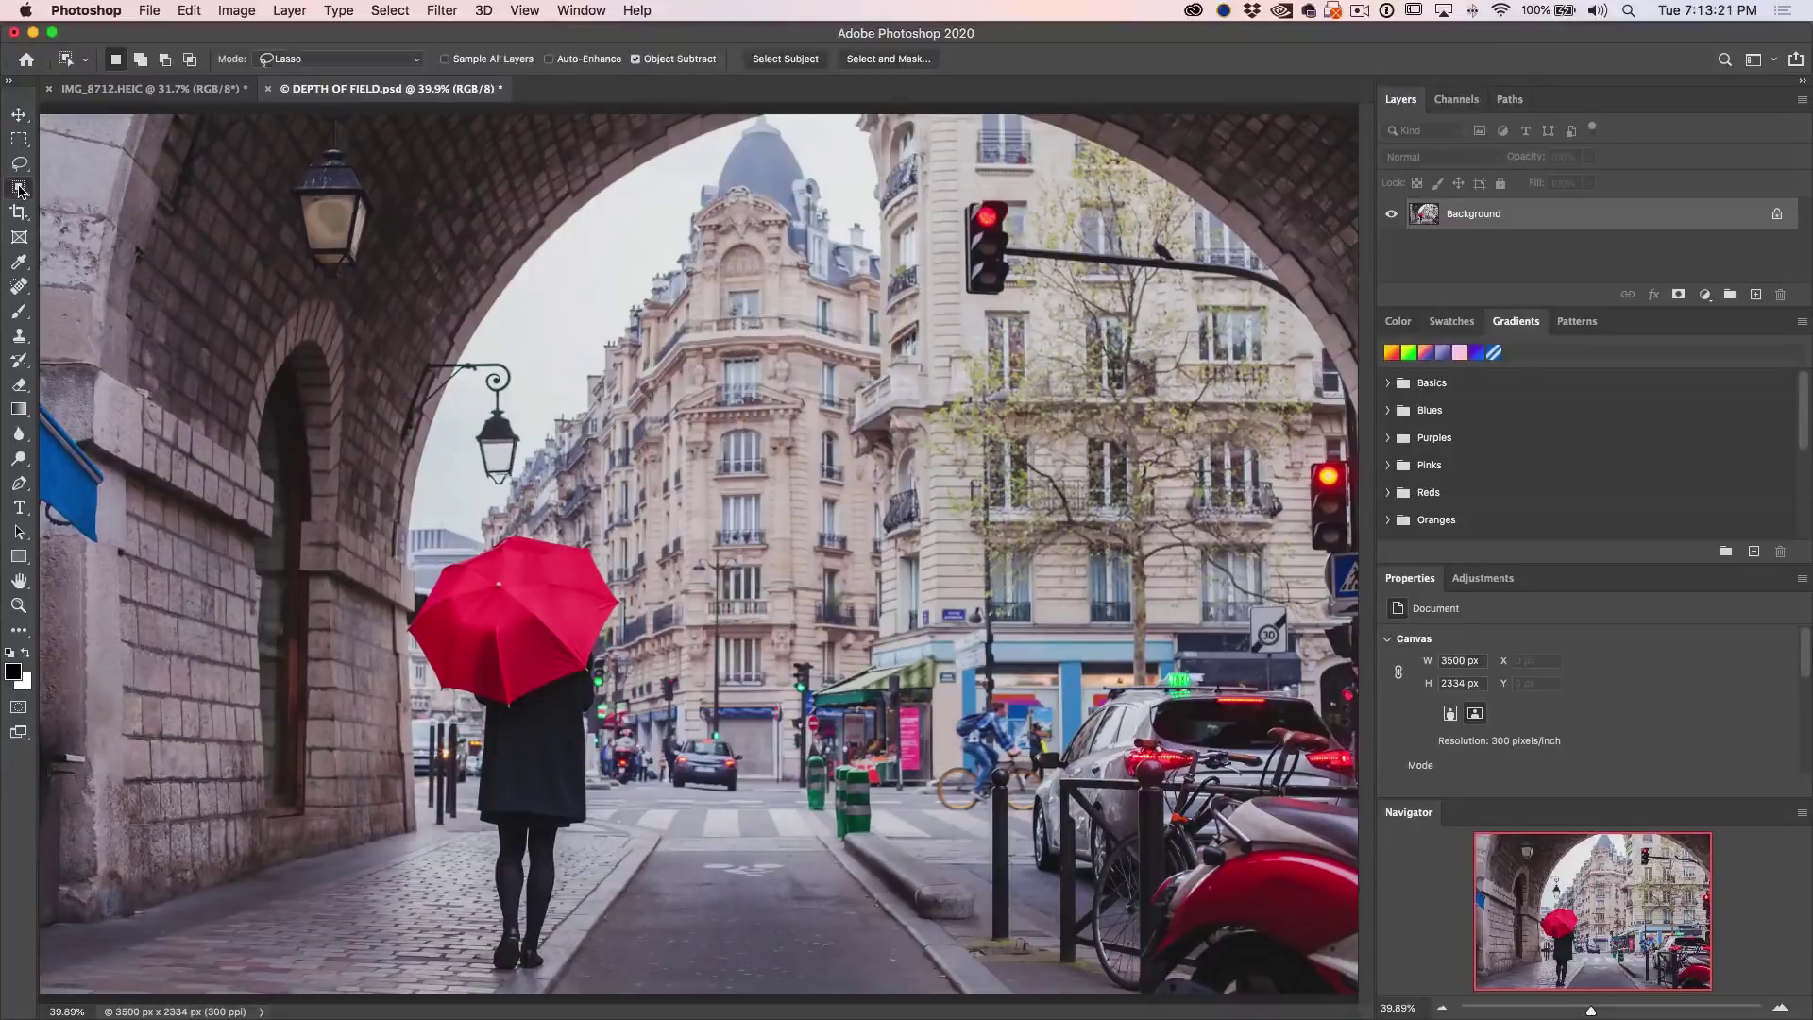
right_click(20, 189)
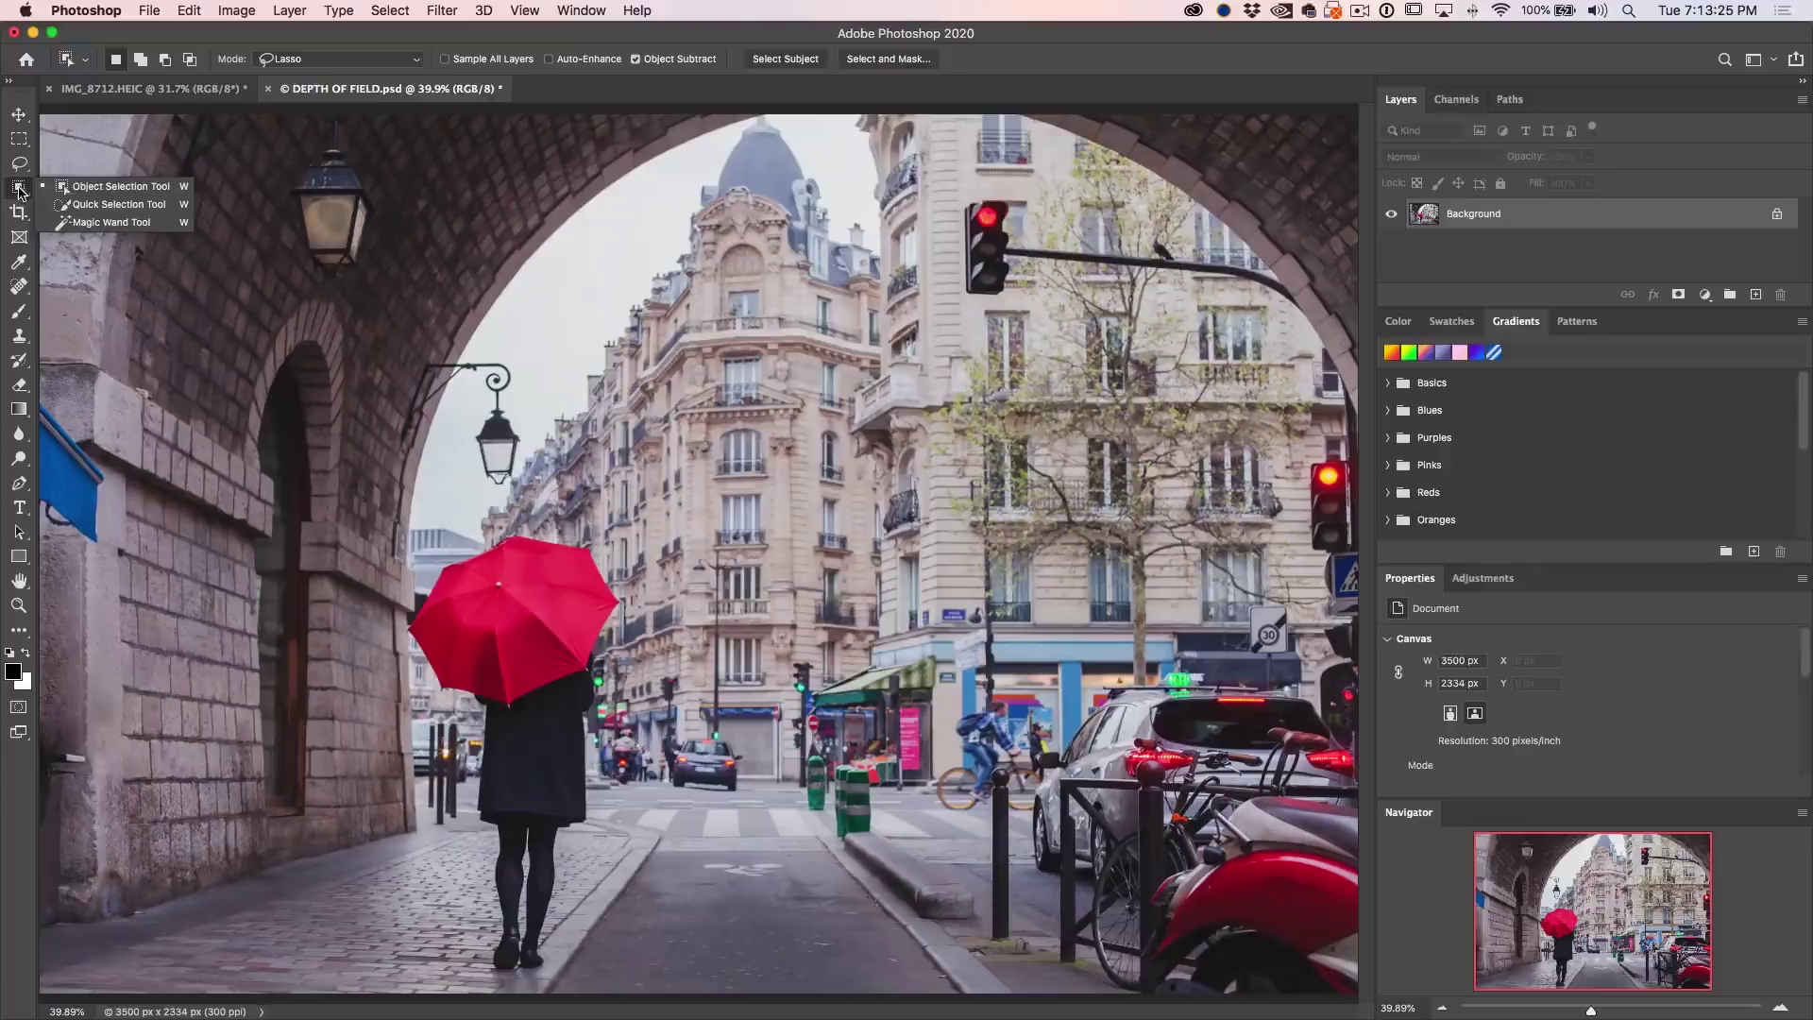
click(19, 191)
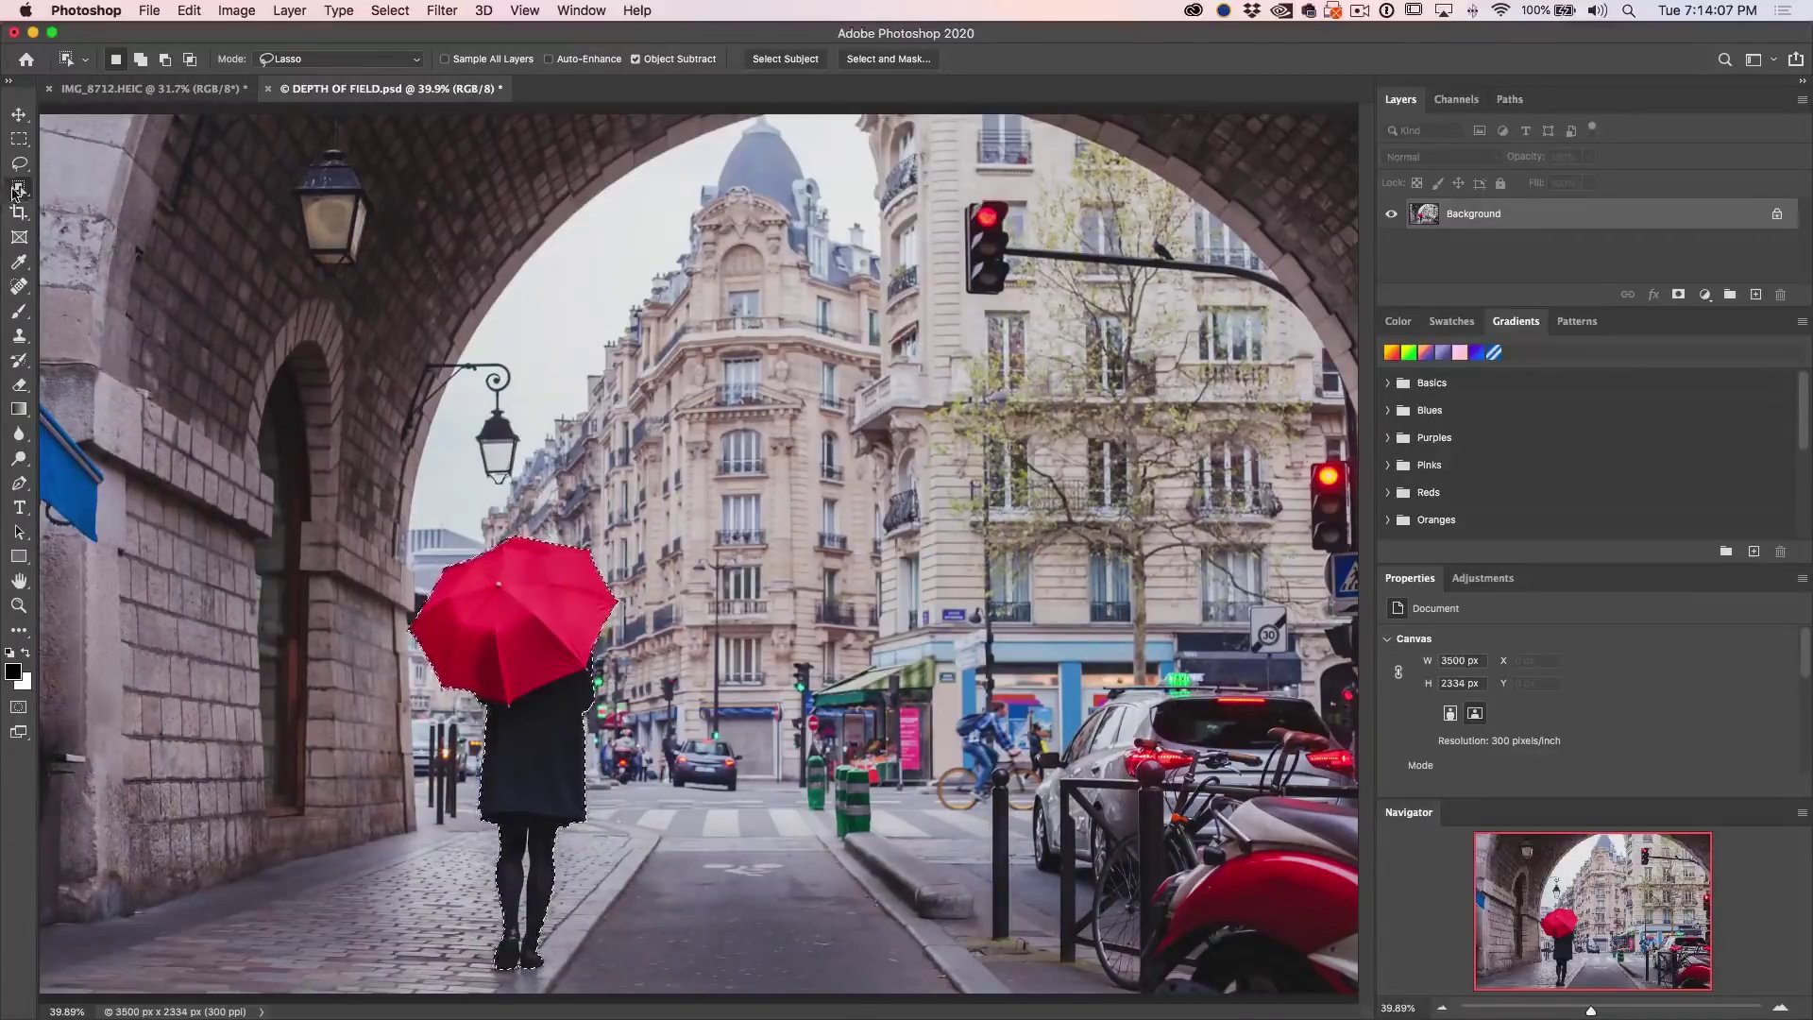
Step: Change the Object Selection mode to Rectangle and subtract the gap between the woman's legs from the selection
click(316, 58)
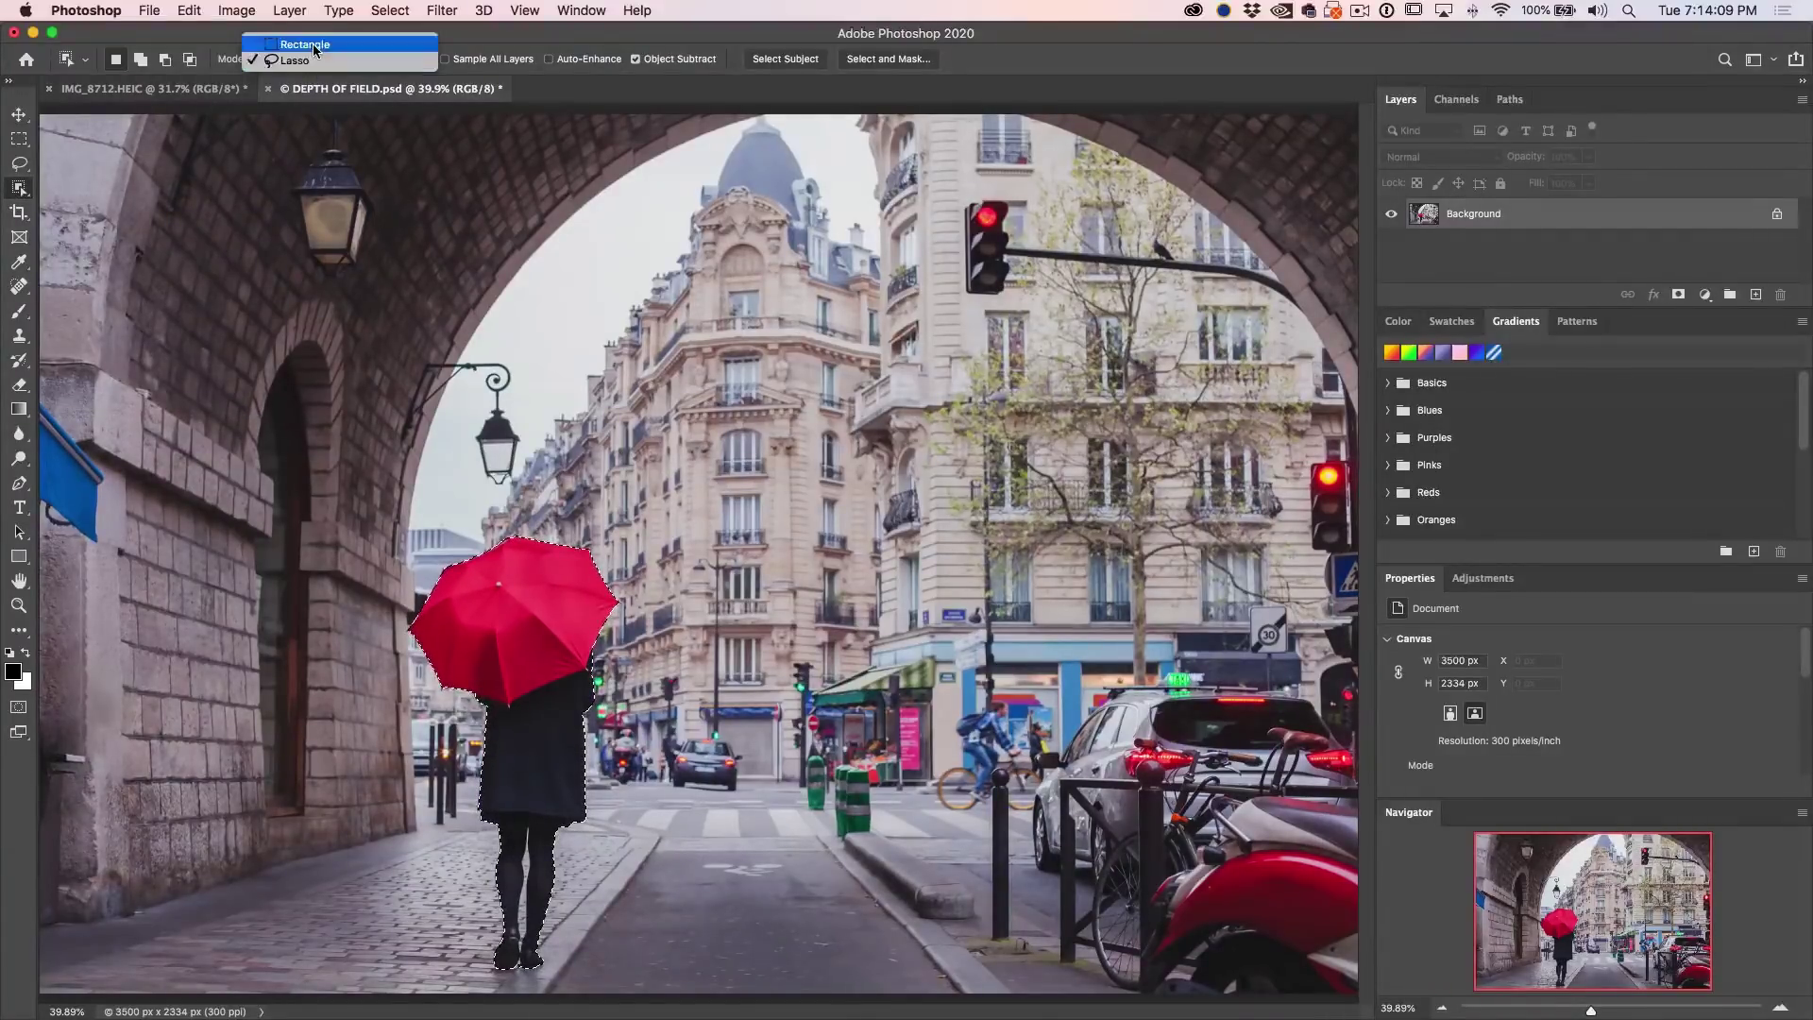
click(315, 47)
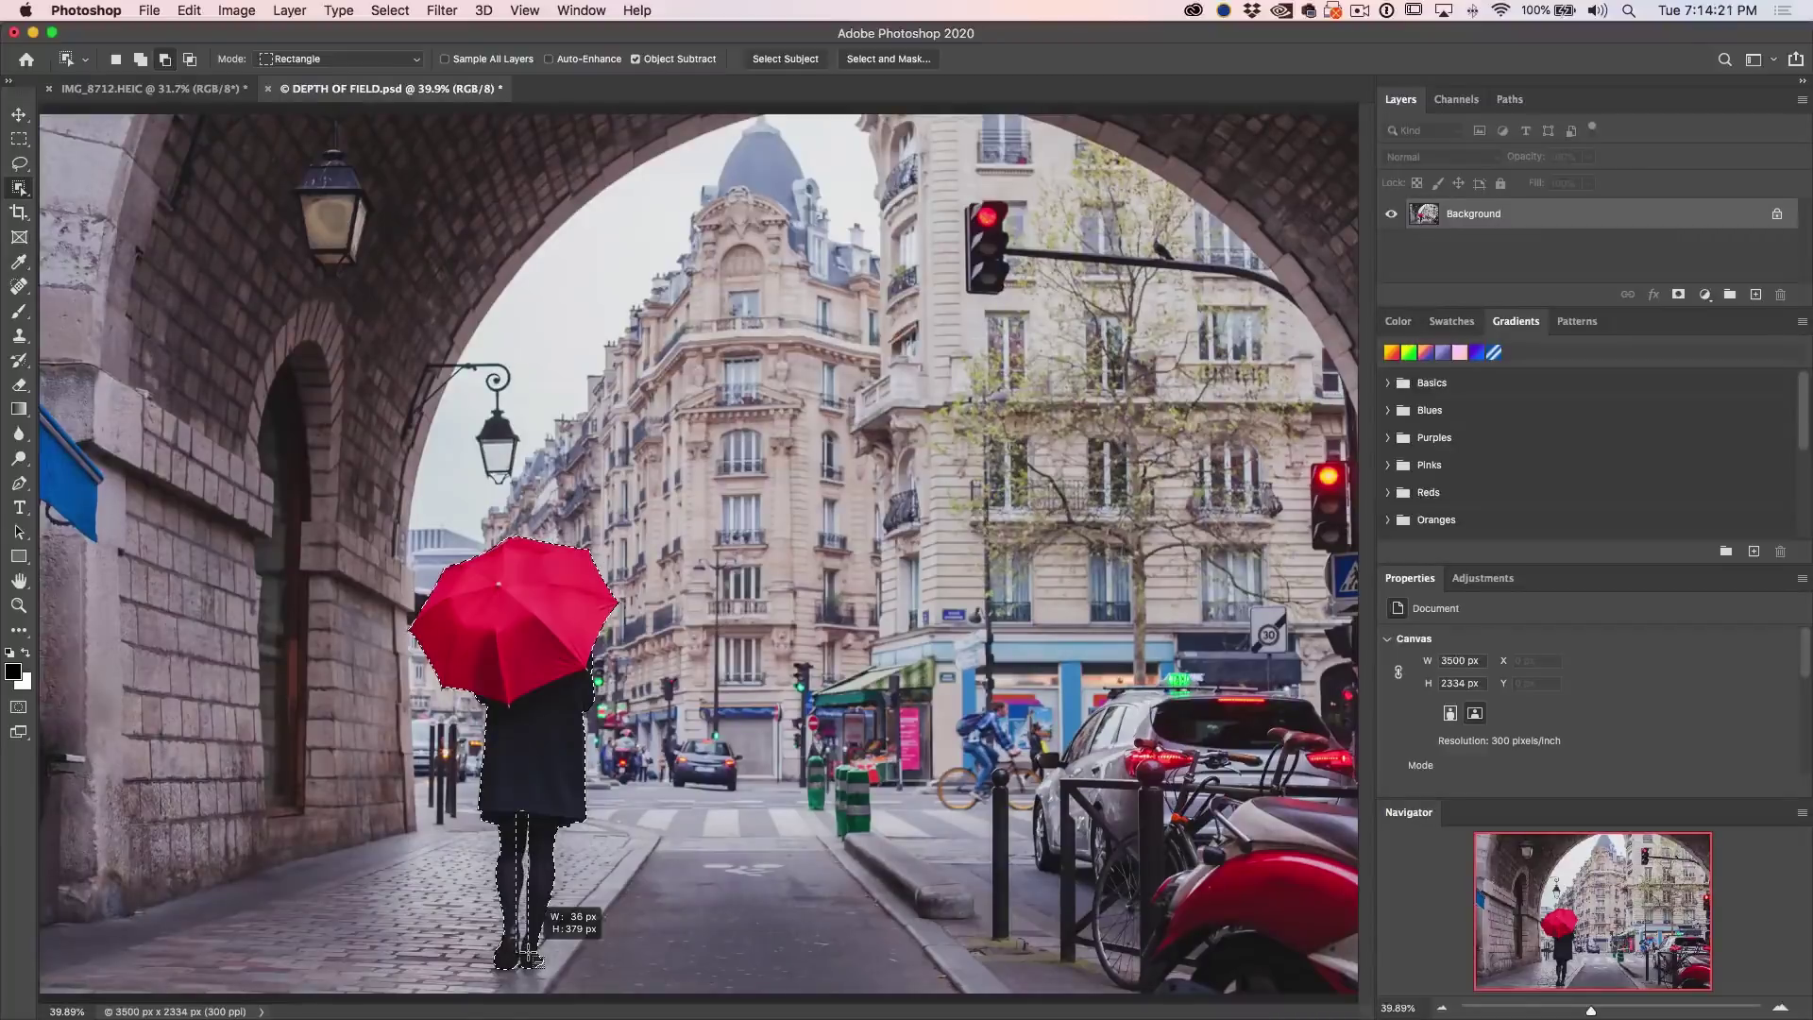
drag(540, 908, 542, 910)
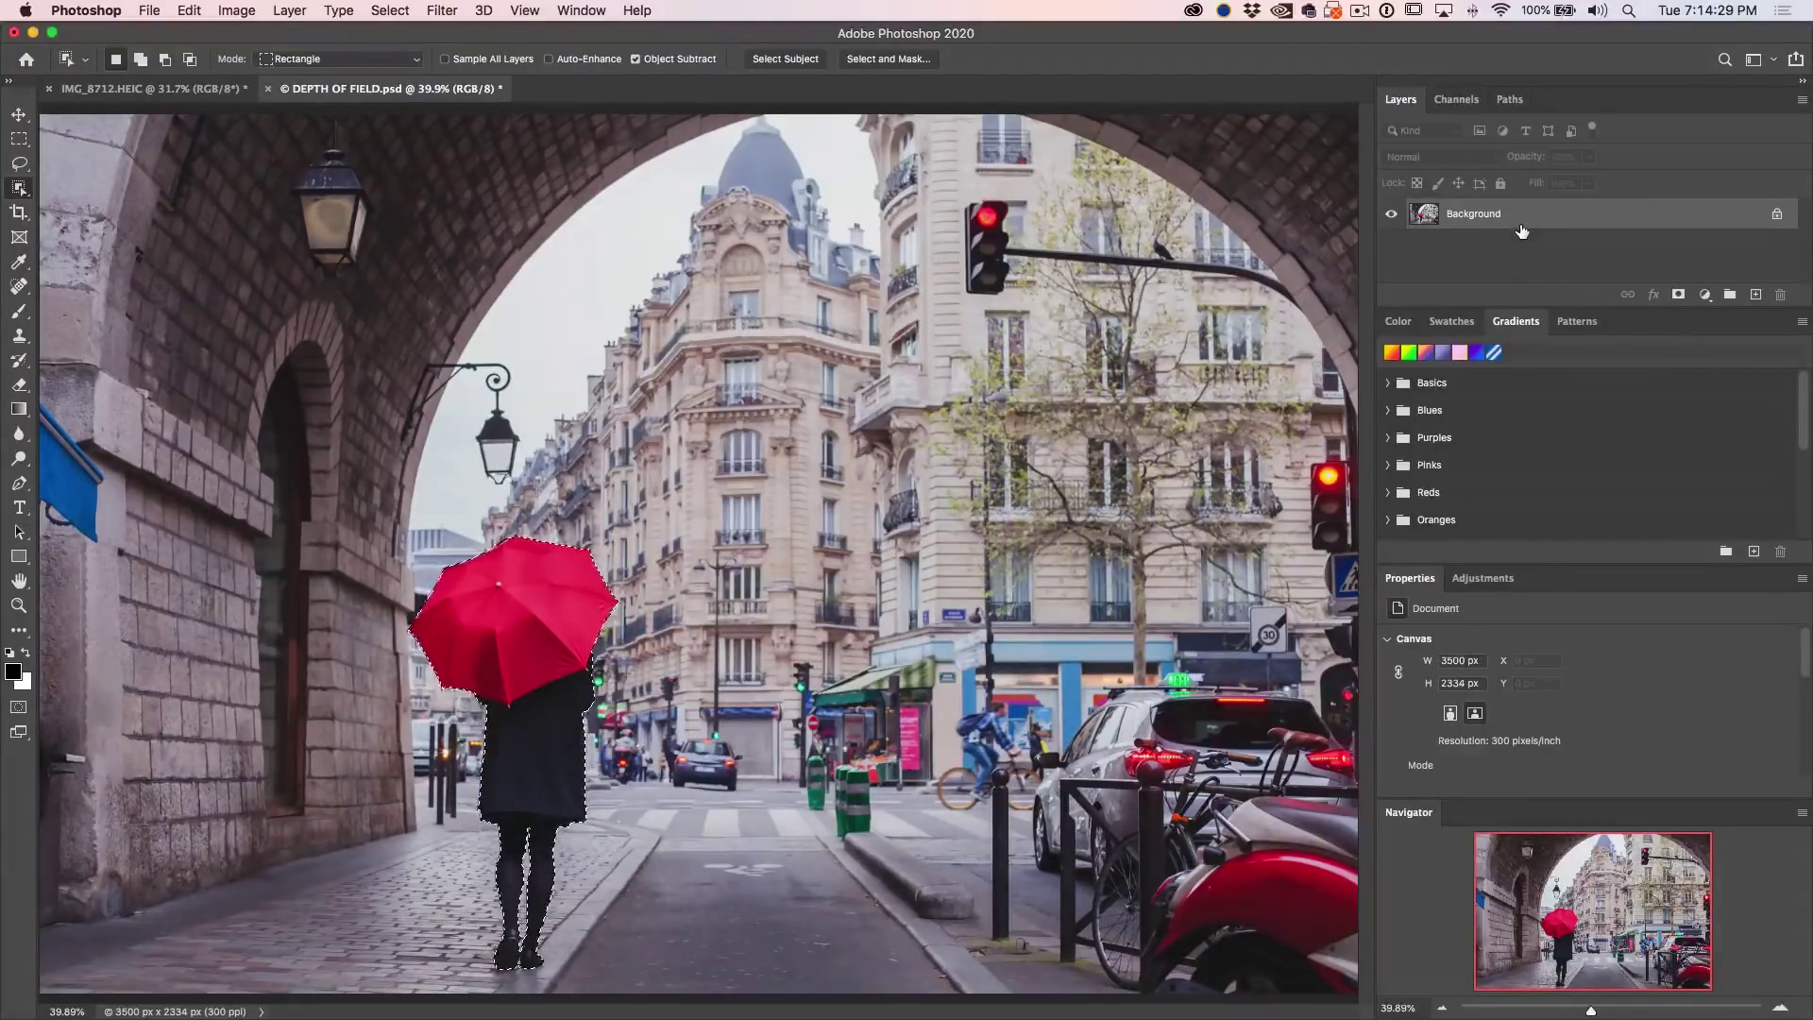
Step: Copy the selected woman to a new layer and check the cutout with the Background briefly hidden
key(super+j)
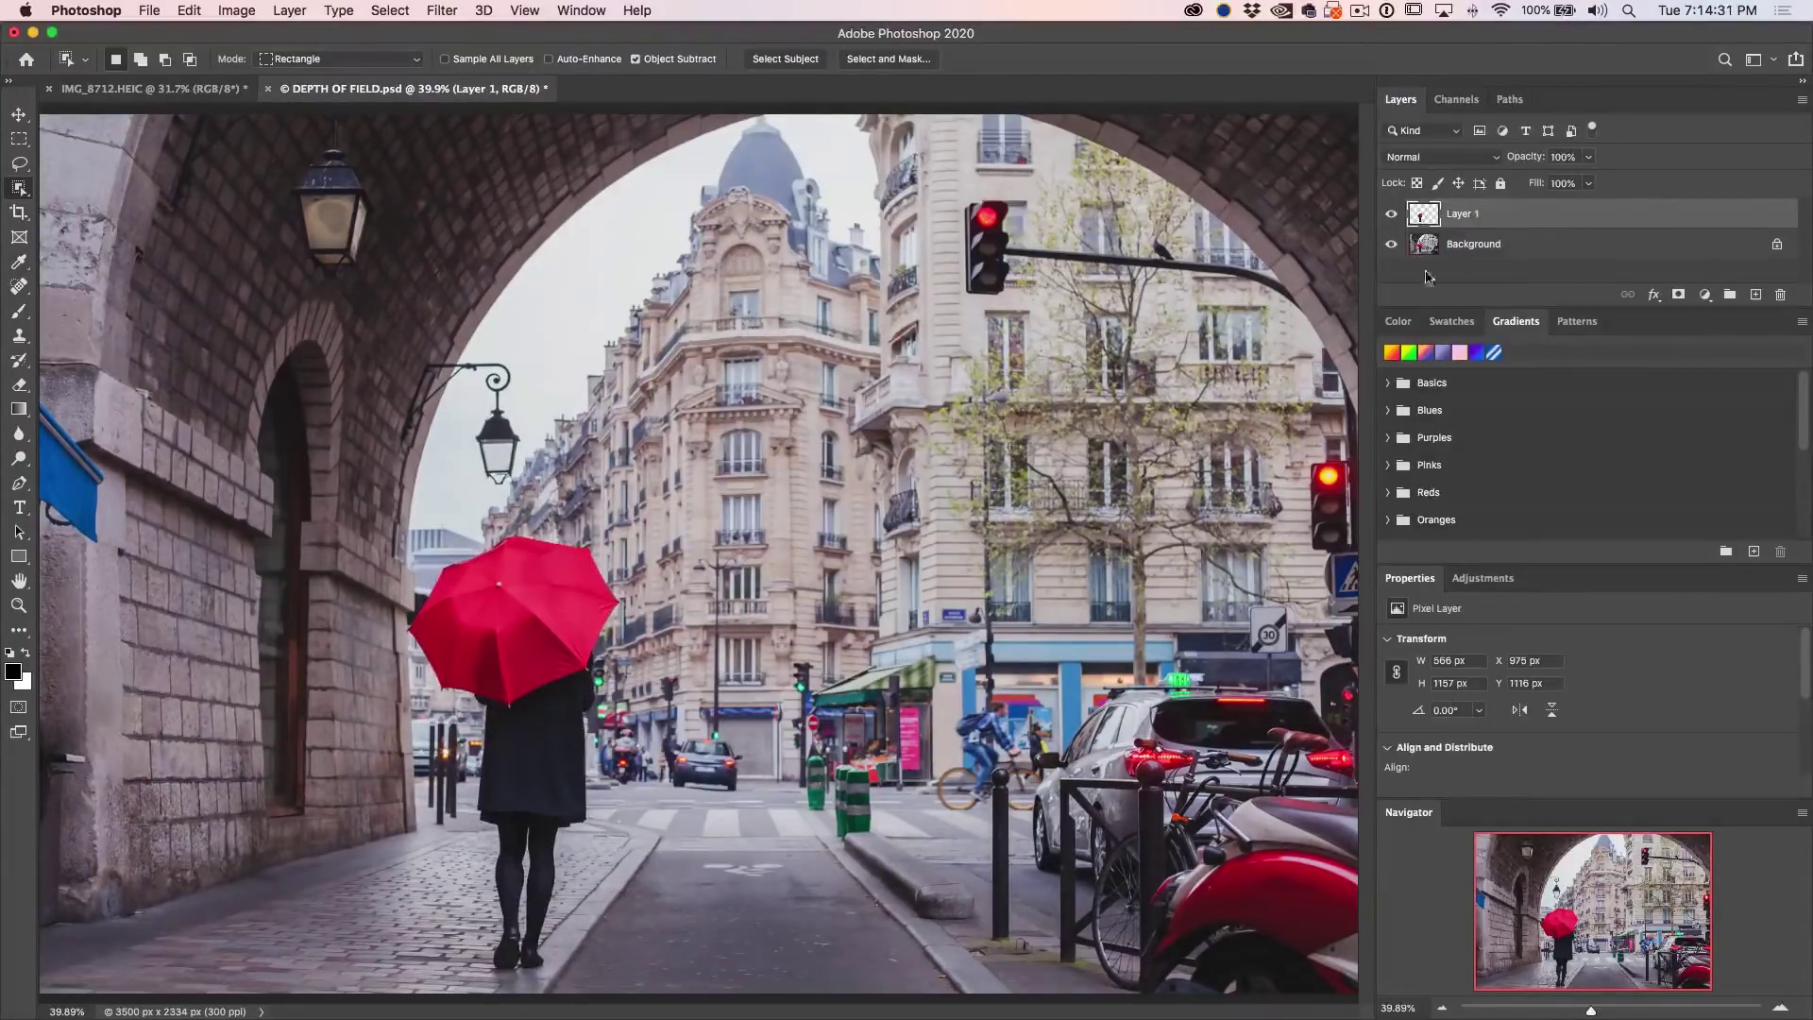
click(1391, 246)
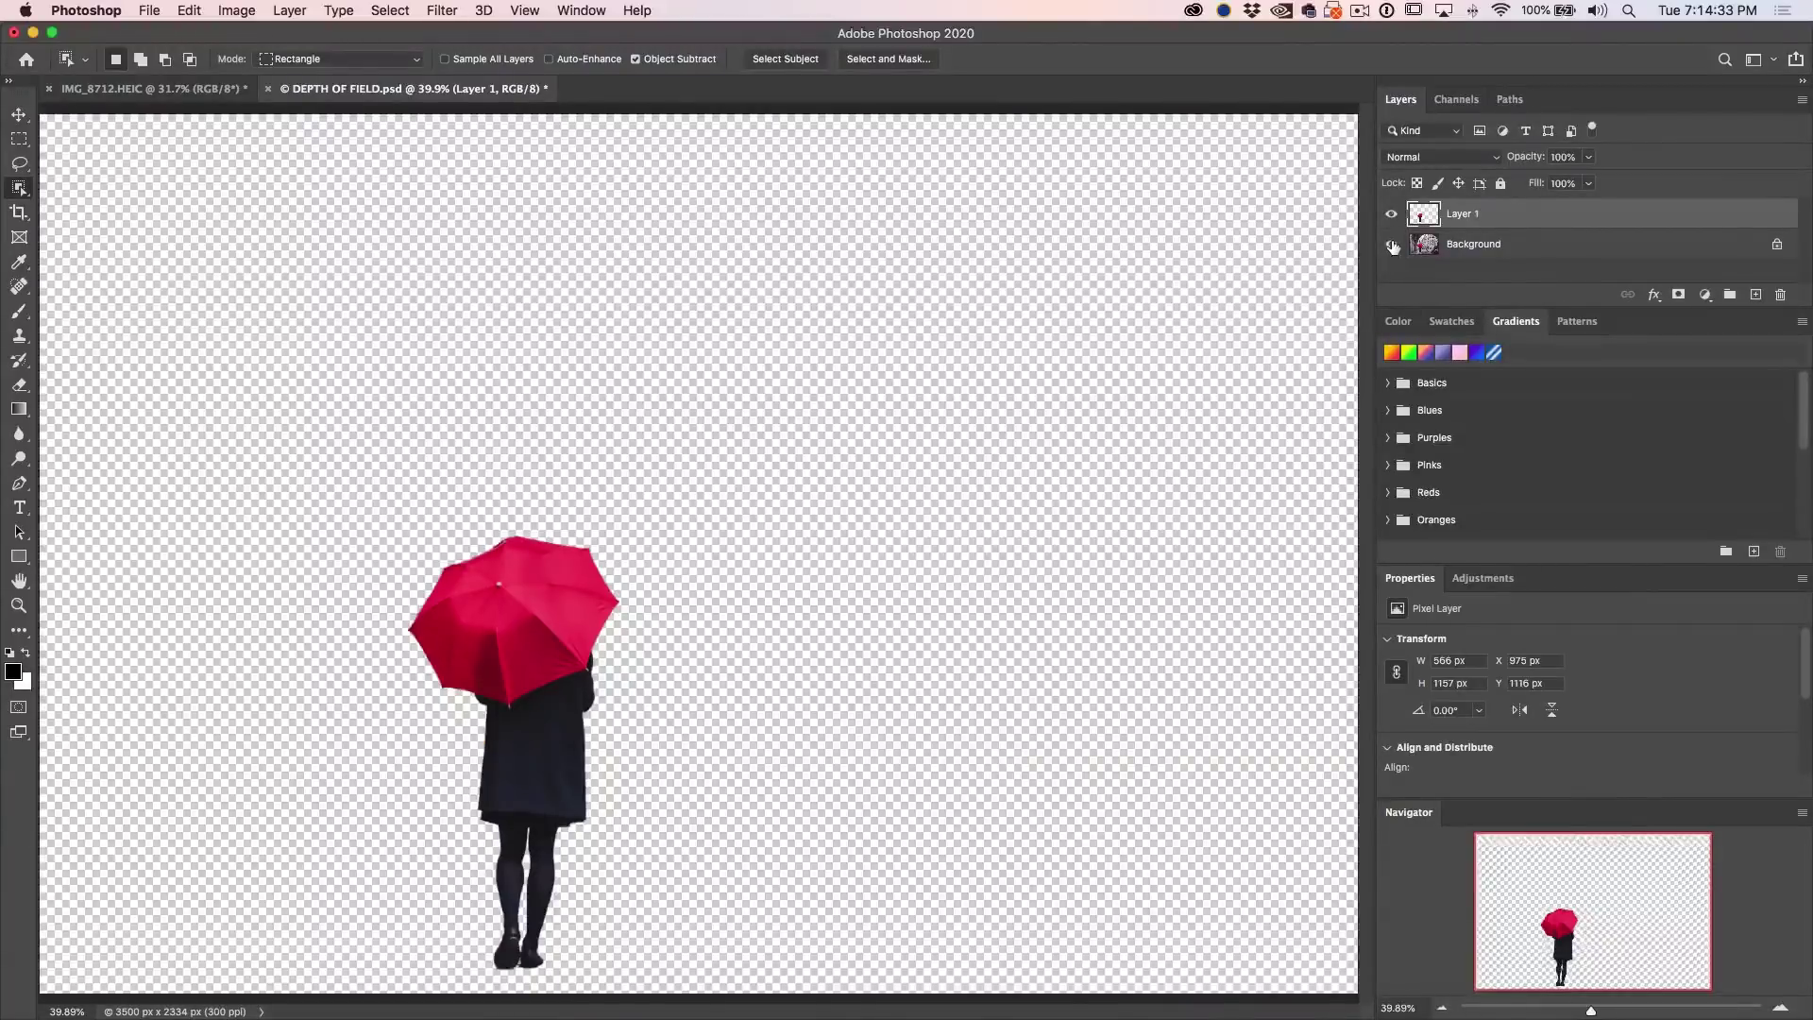
click(1391, 246)
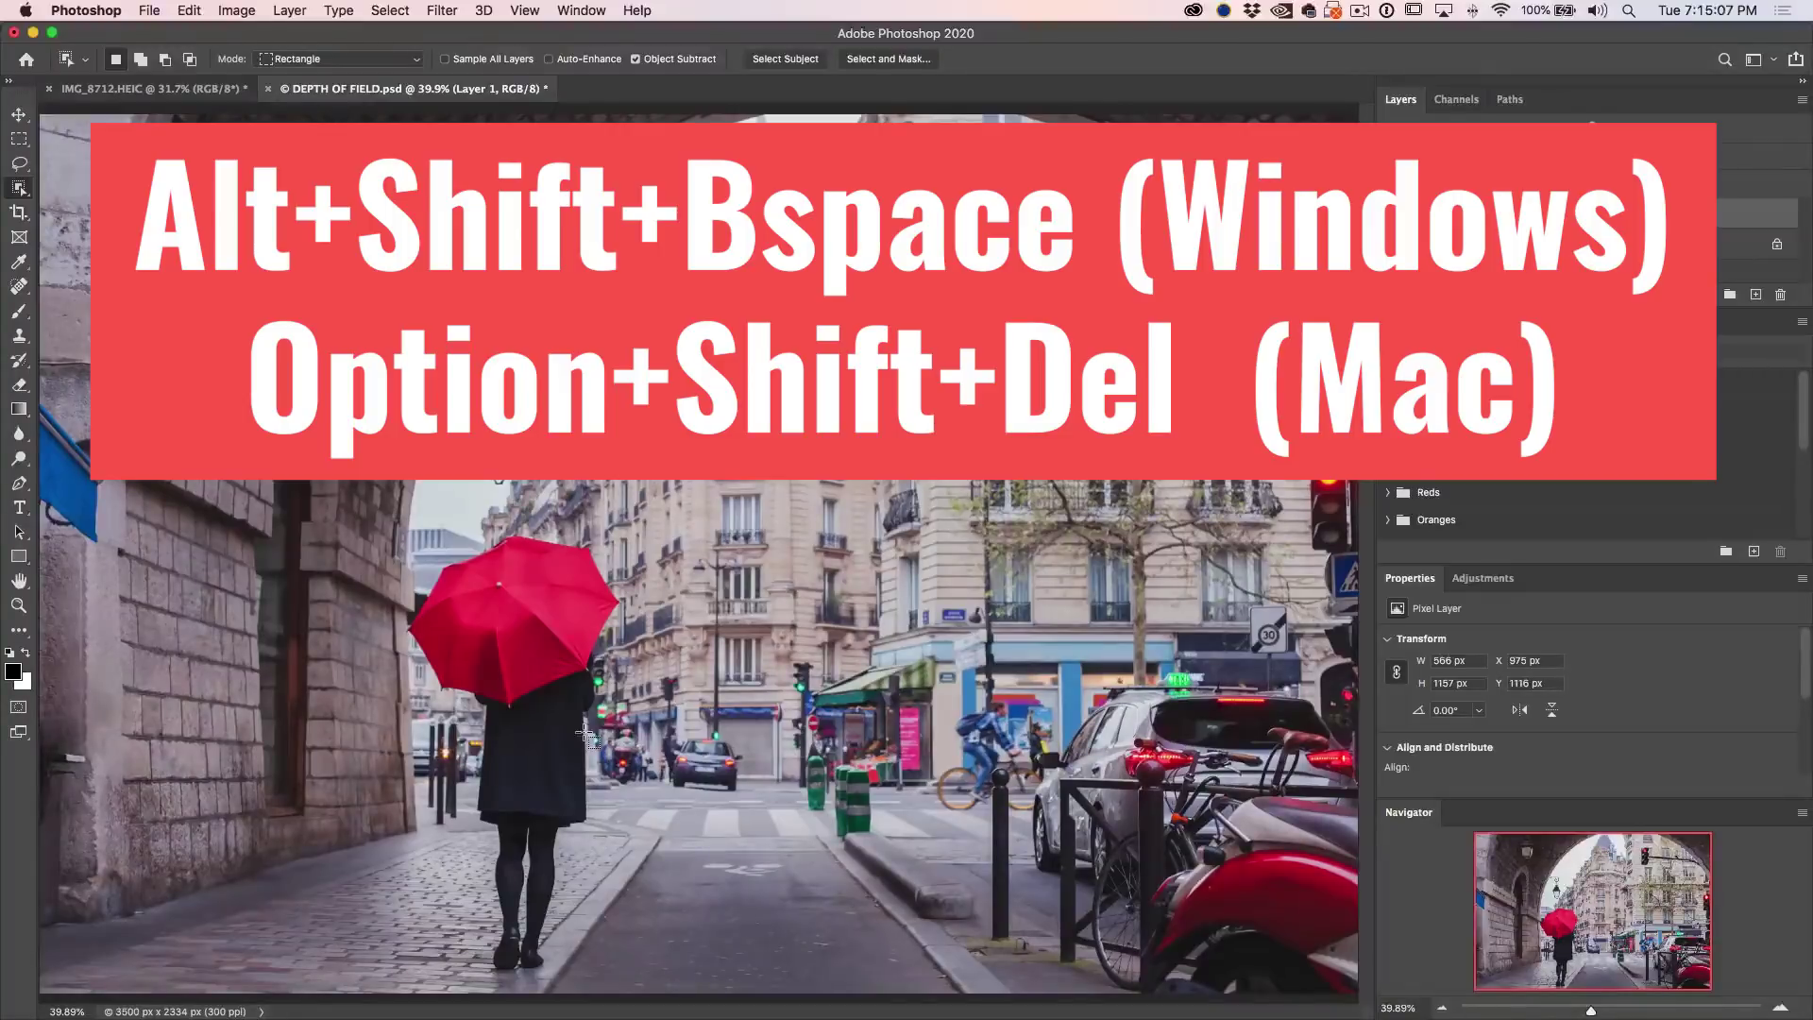
Step: Fill the woman's cutout with black while preserving transparency, hide that layer and make the Background active
key(alt+shift+BackSpace)
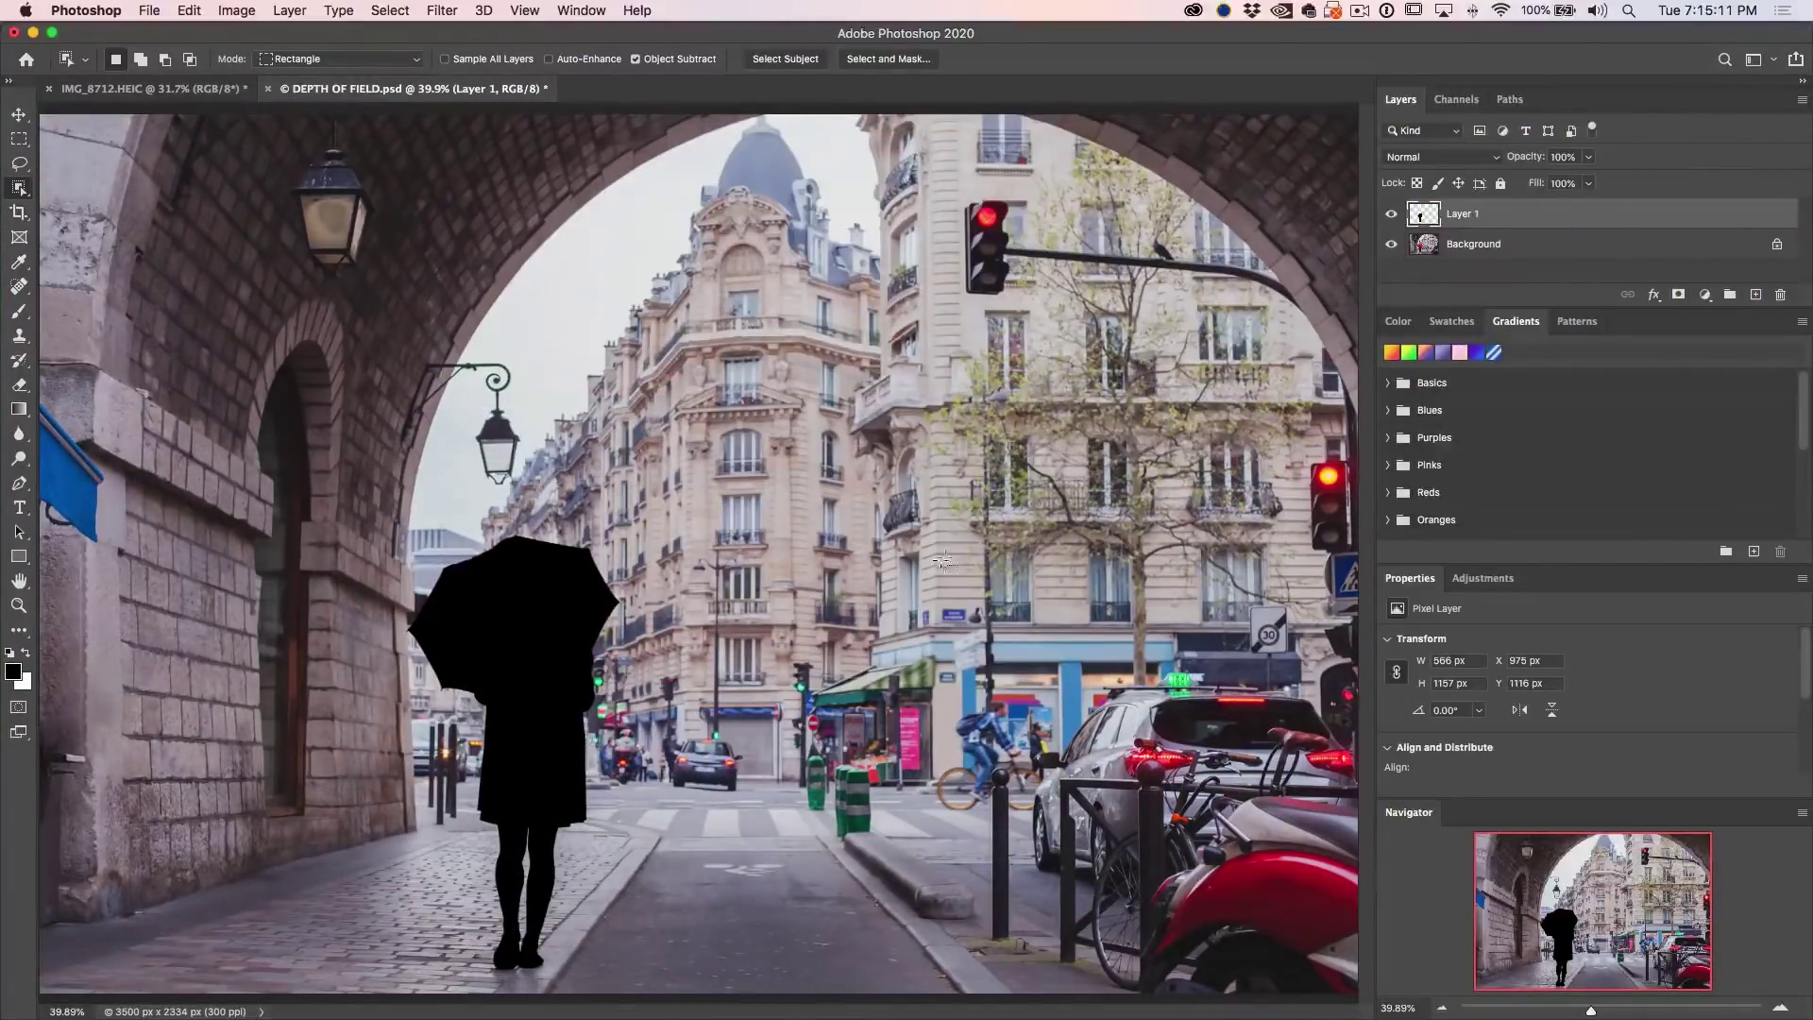
click(1394, 215)
click(1455, 244)
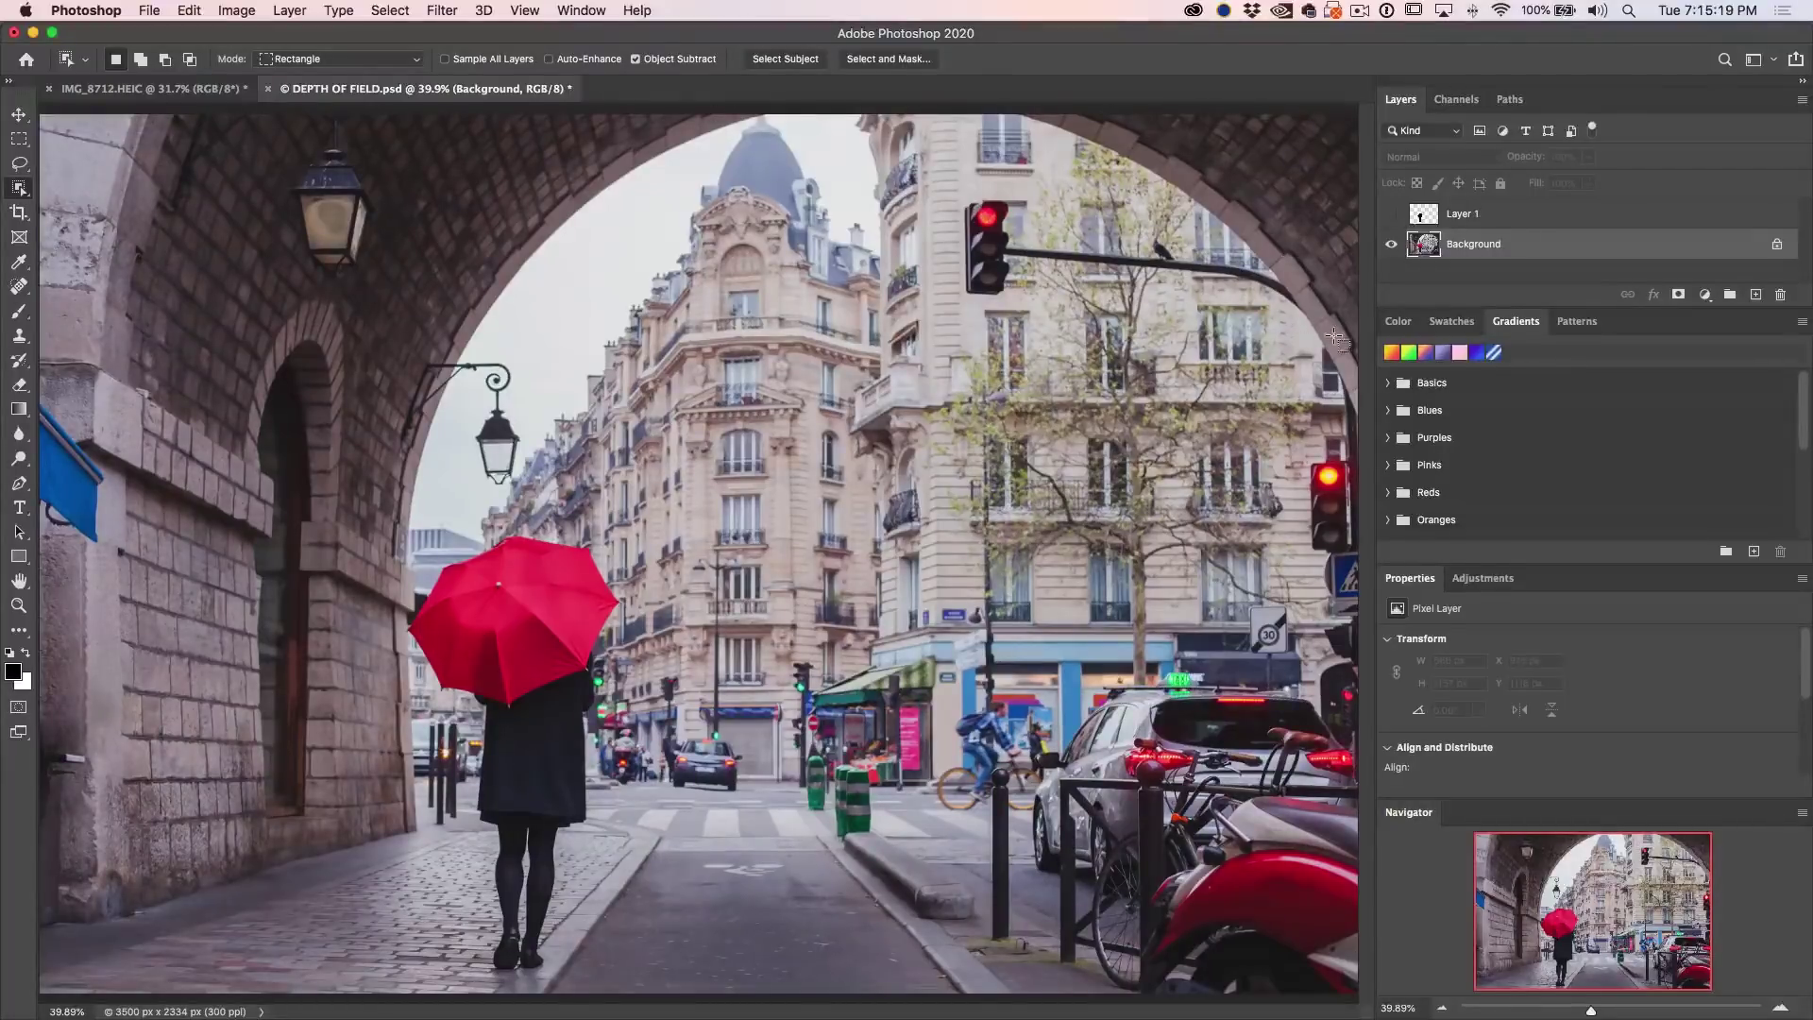
Step: Set Object Selection to Lasso mode and select the stone wall and arch behind the woman by outlining them
scroll(1071, 326, down, 2)
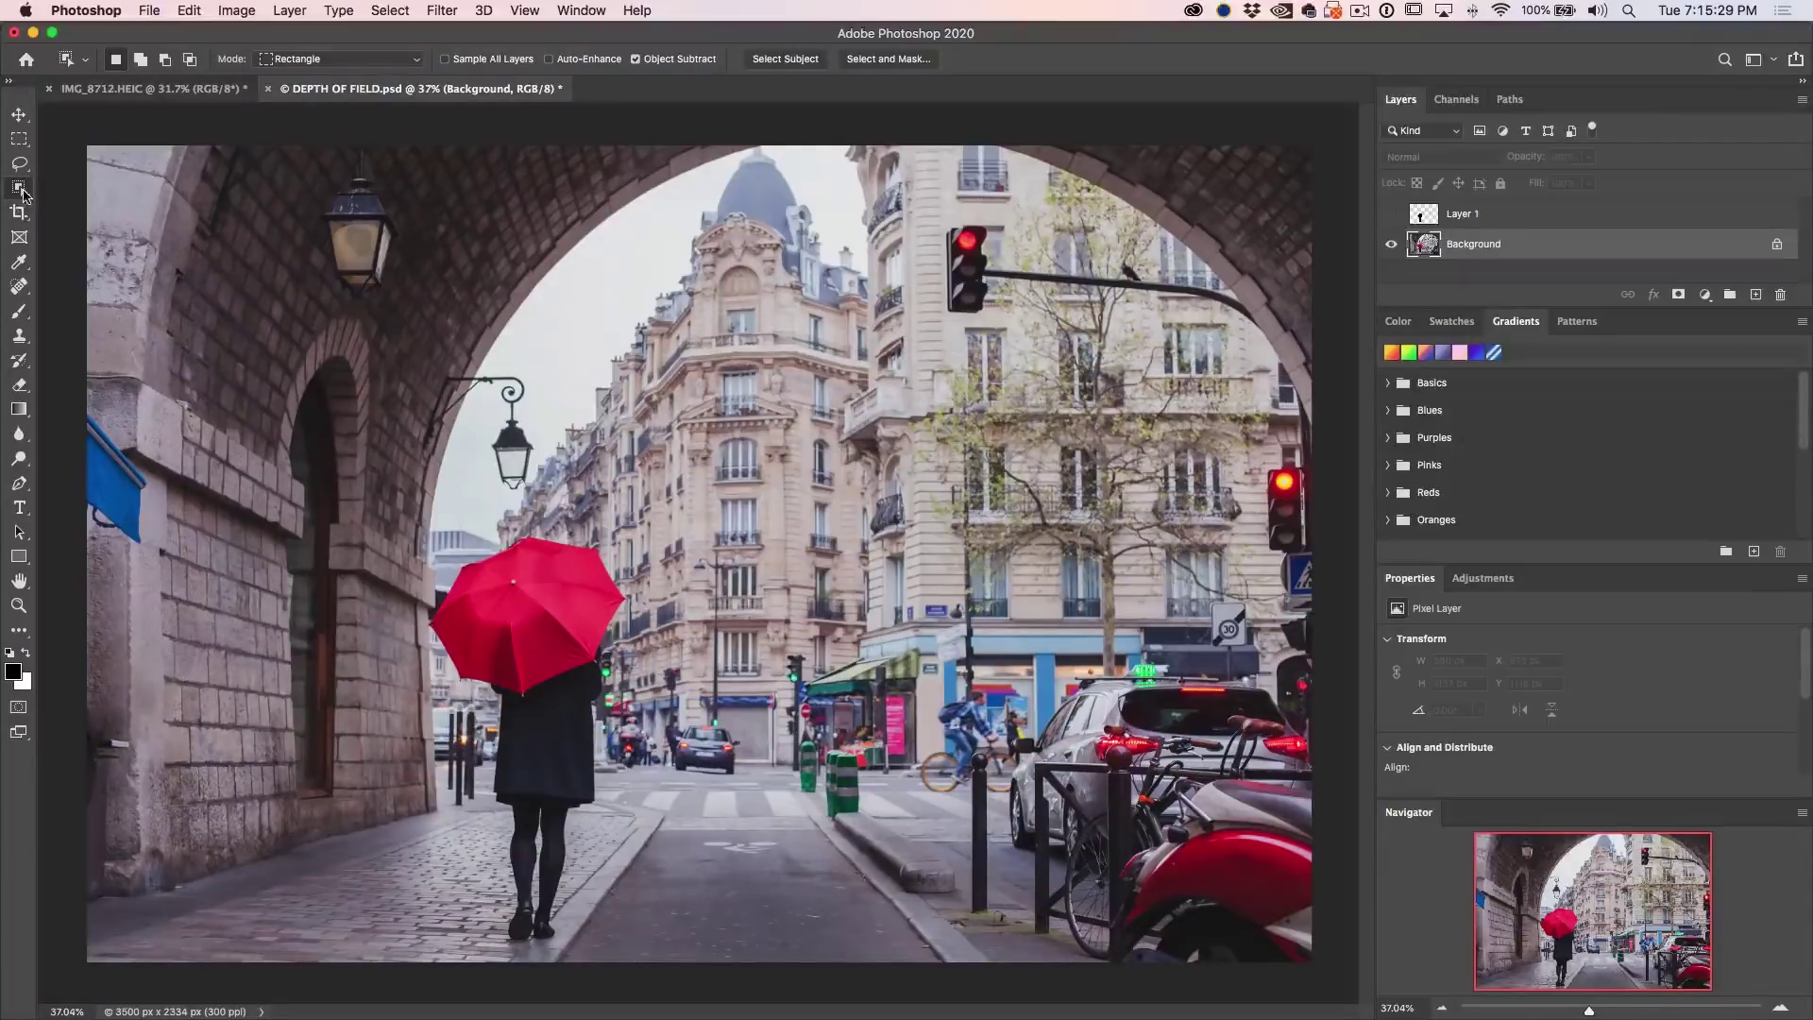
click(300, 63)
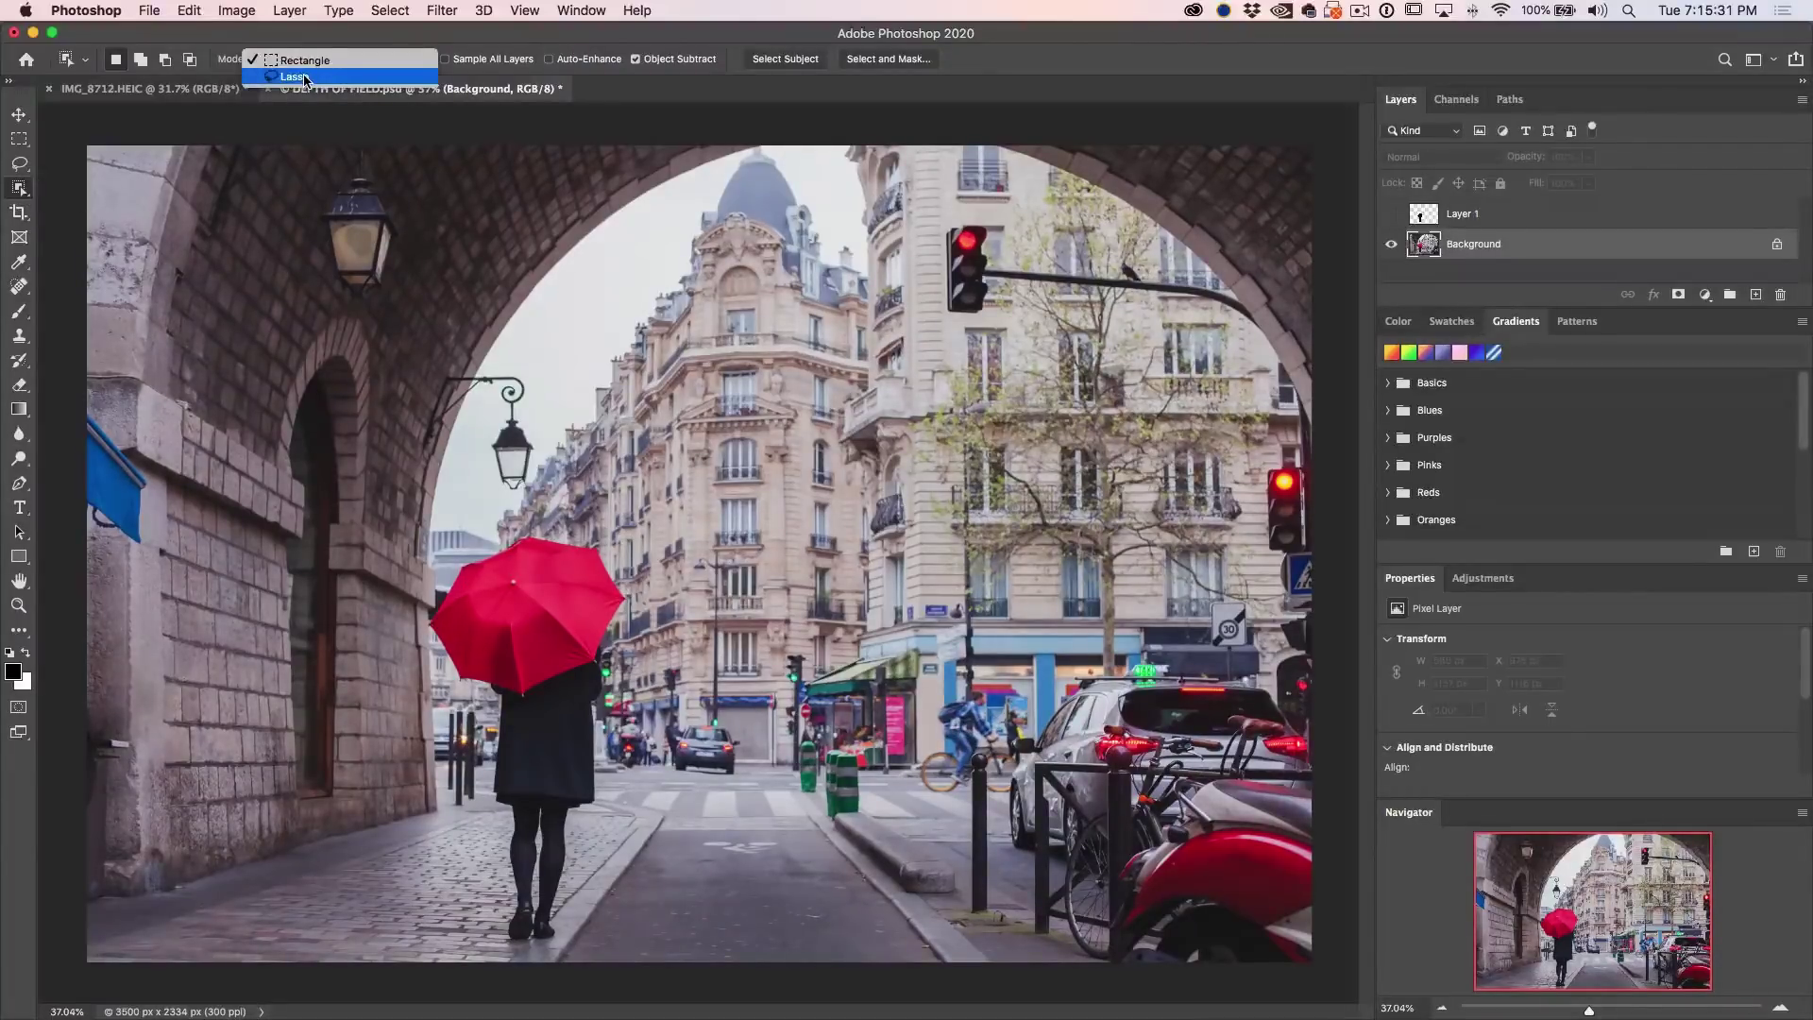
click(294, 80)
mouse_move(808, 137)
mouse_down()
mouse_move(653, 230)
mouse_move(561, 324)
mouse_move(476, 427)
mouse_move(440, 535)
mouse_up()
mouse_move(433, 613)
mouse_down()
mouse_move(459, 792)
mouse_move(435, 824)
mouse_move(96, 906)
mouse_move(55, 850)
mouse_move(97, 574)
mouse_move(72, 509)
mouse_move(57, 230)
mouse_move(82, 125)
mouse_move(442, 145)
mouse_move(800, 127)
mouse_up()
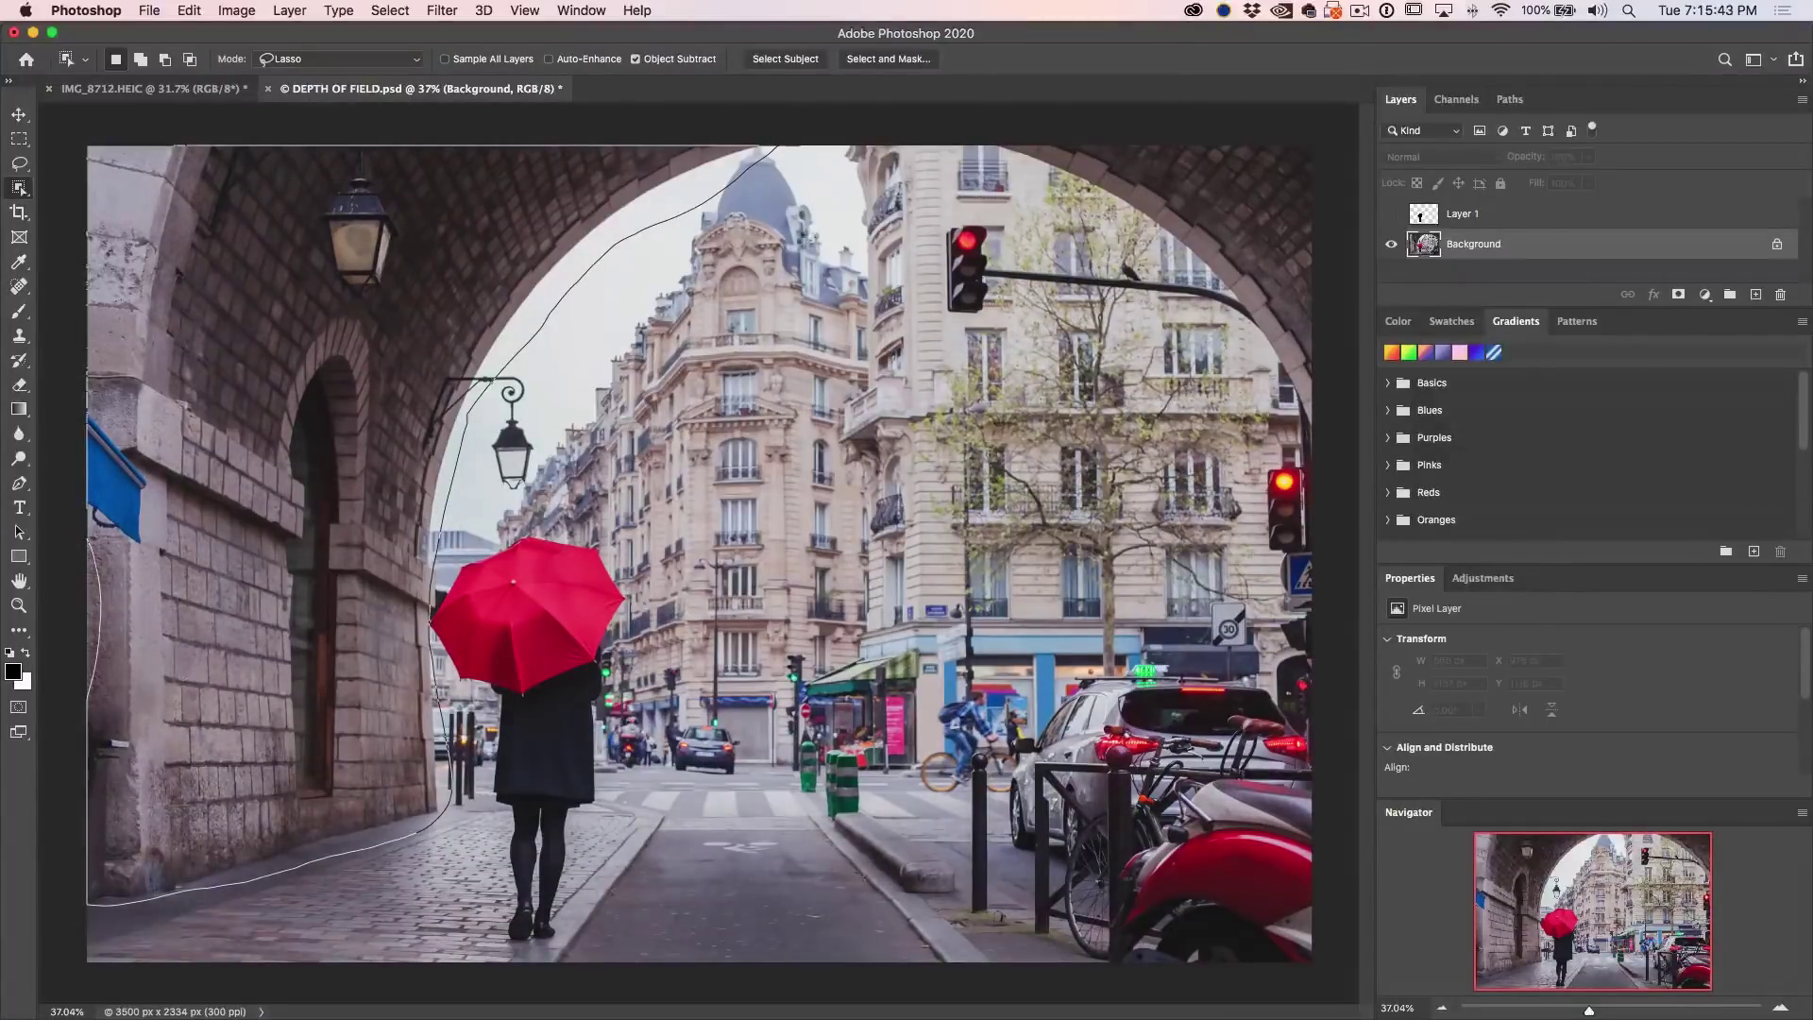
drag(844, 274, 845, 275)
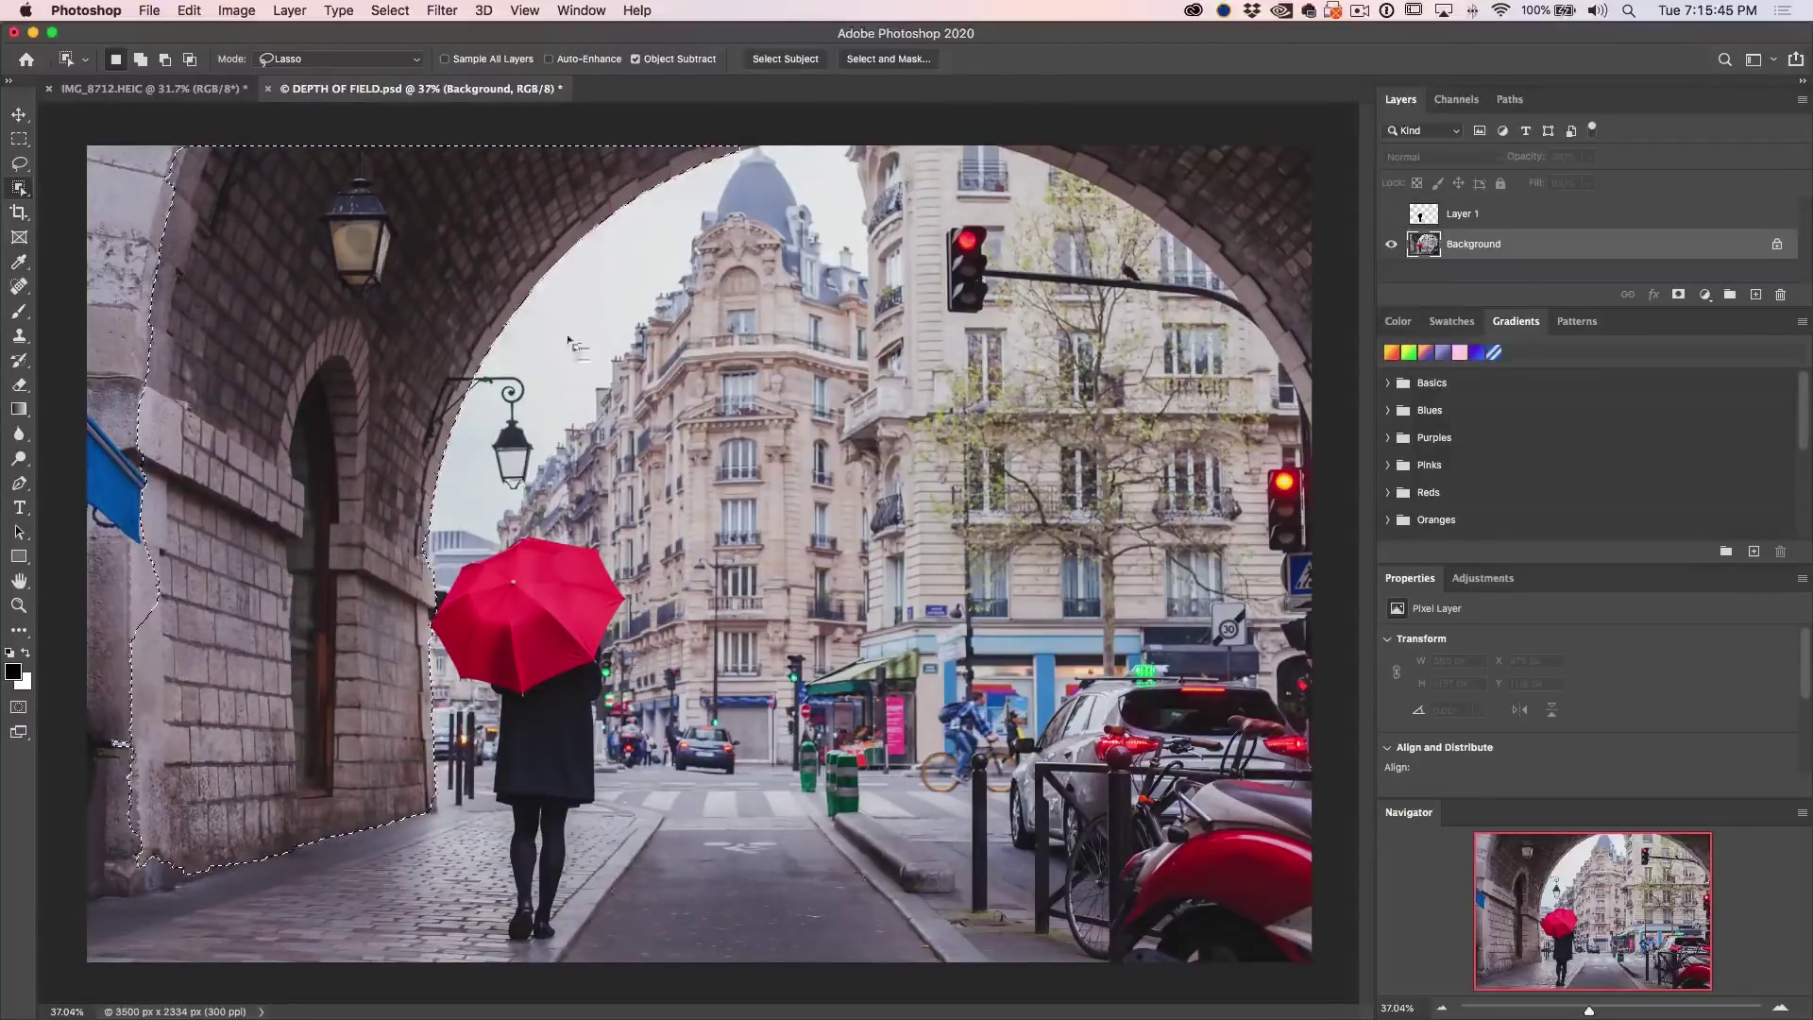
Step: Refine the wall selection's edge beside the umbrella by adding the missed strip
key(shift)
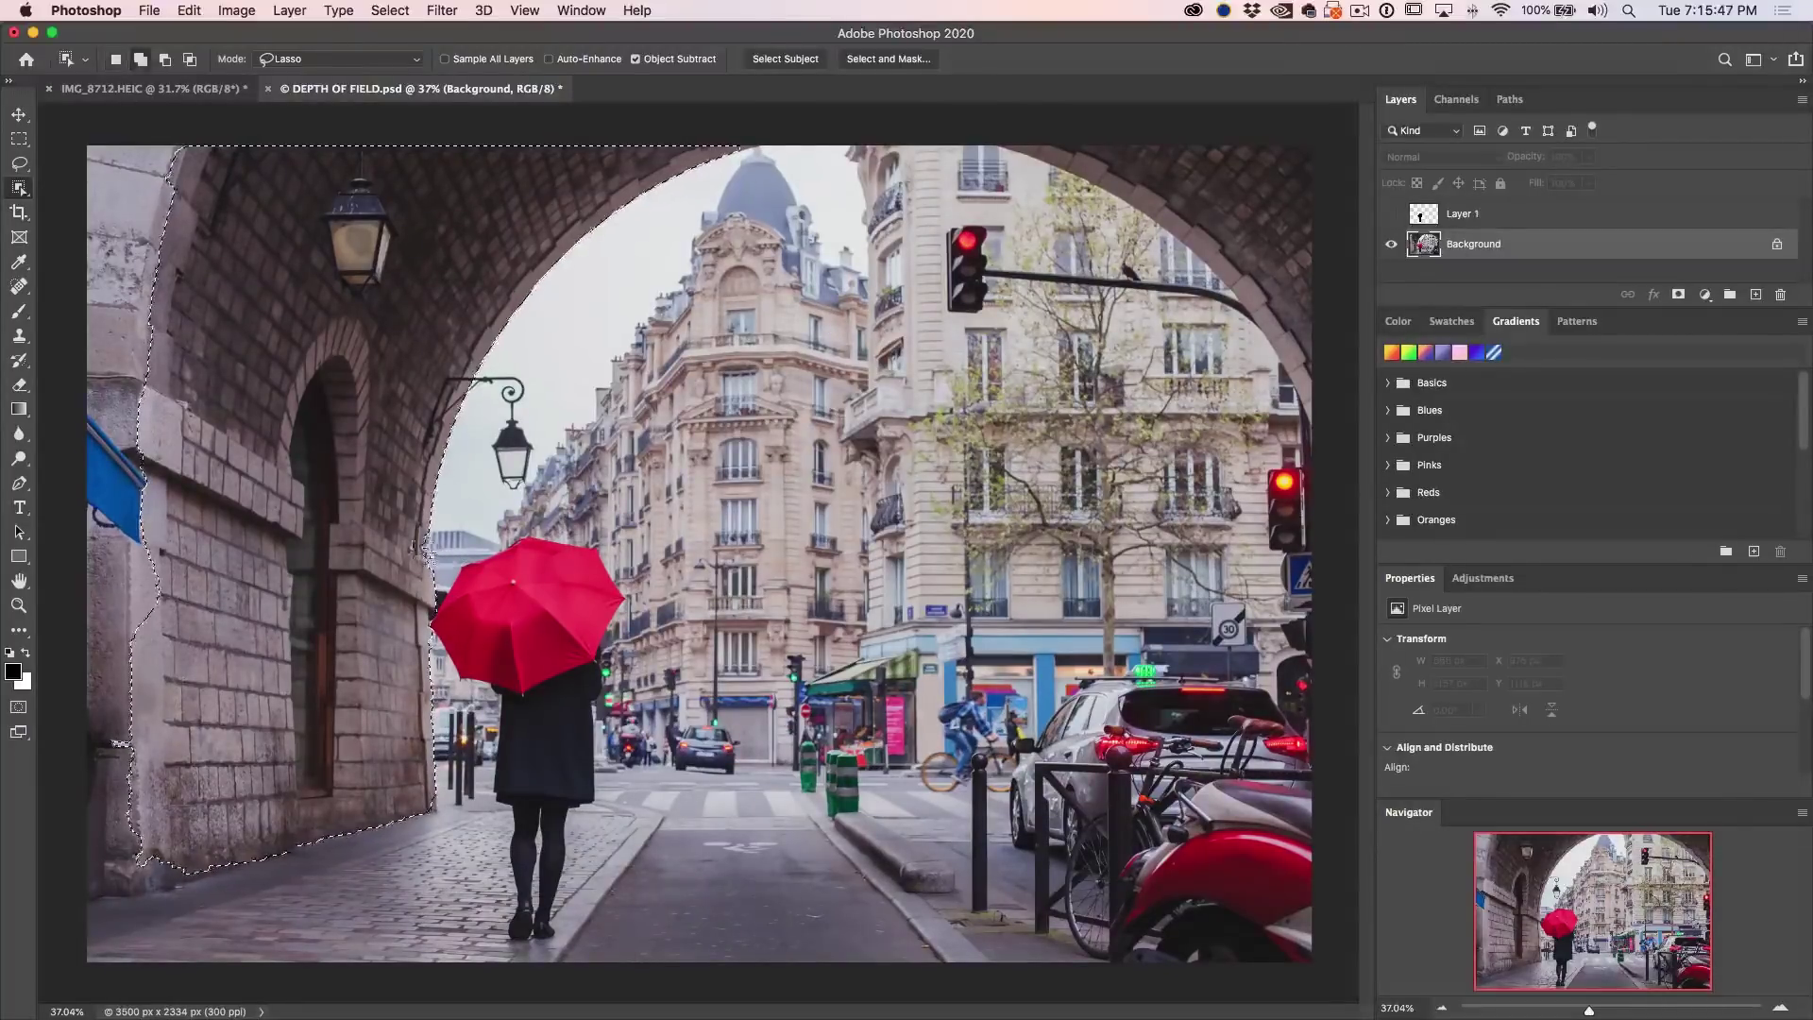
mouse_move(436, 545)
mouse_down()
mouse_move(430, 624)
mouse_move(407, 729)
mouse_move(457, 671)
mouse_move(426, 617)
mouse_up()
key(alt)
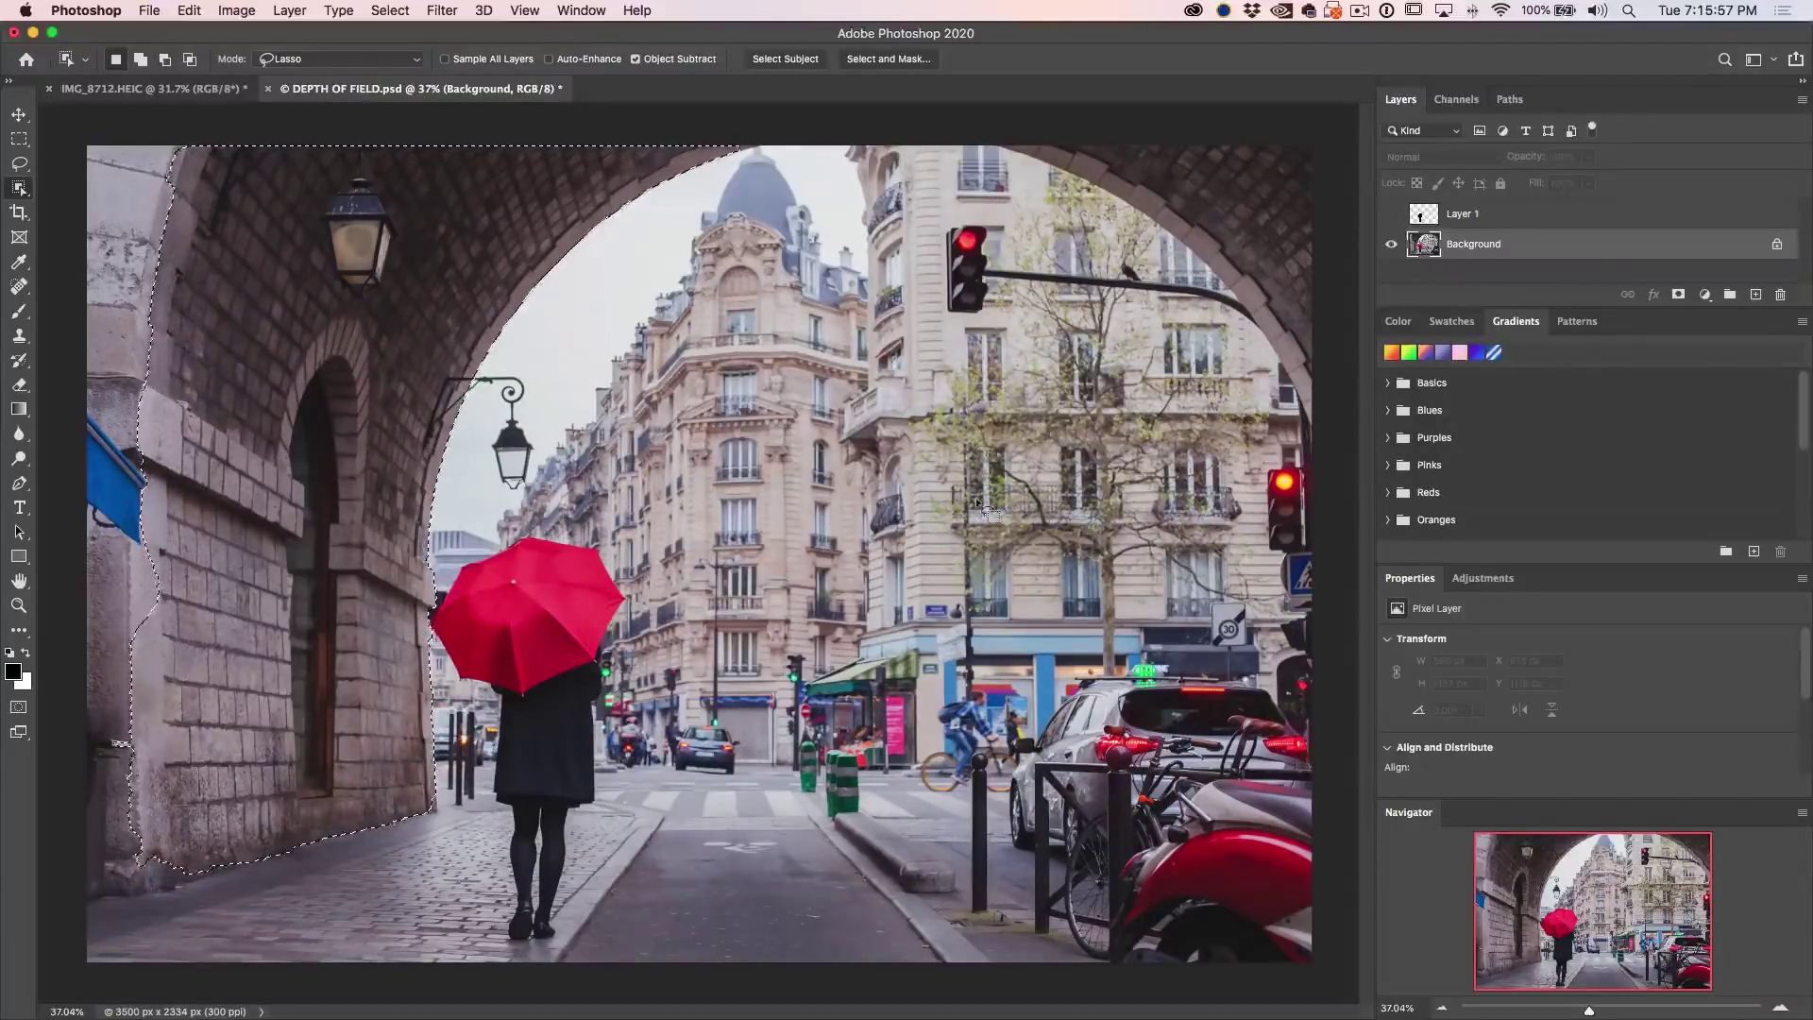
Step: Add the other side of the arch and the overhead traffic light with its arm to the selection
key(shift)
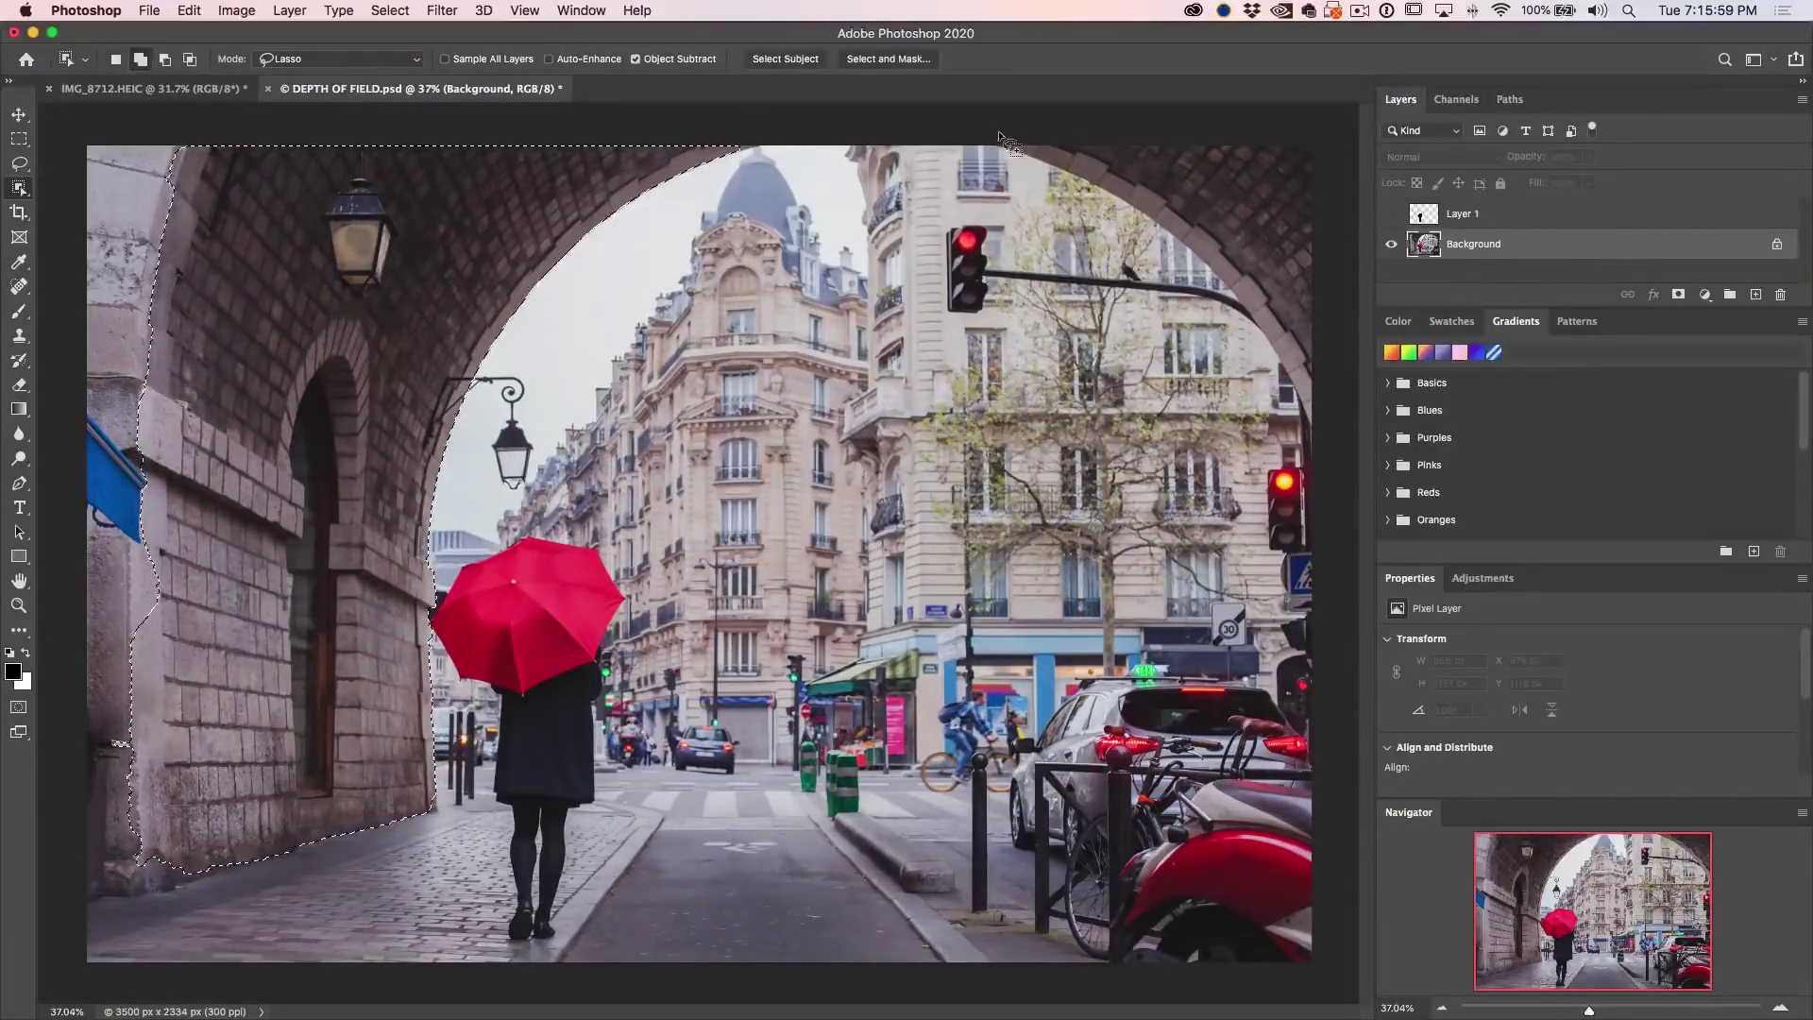
mouse_move(980, 139)
mouse_down()
mouse_move(1155, 241)
mouse_move(1280, 424)
mouse_move(1318, 448)
mouse_move(1385, 138)
mouse_move(982, 134)
mouse_up()
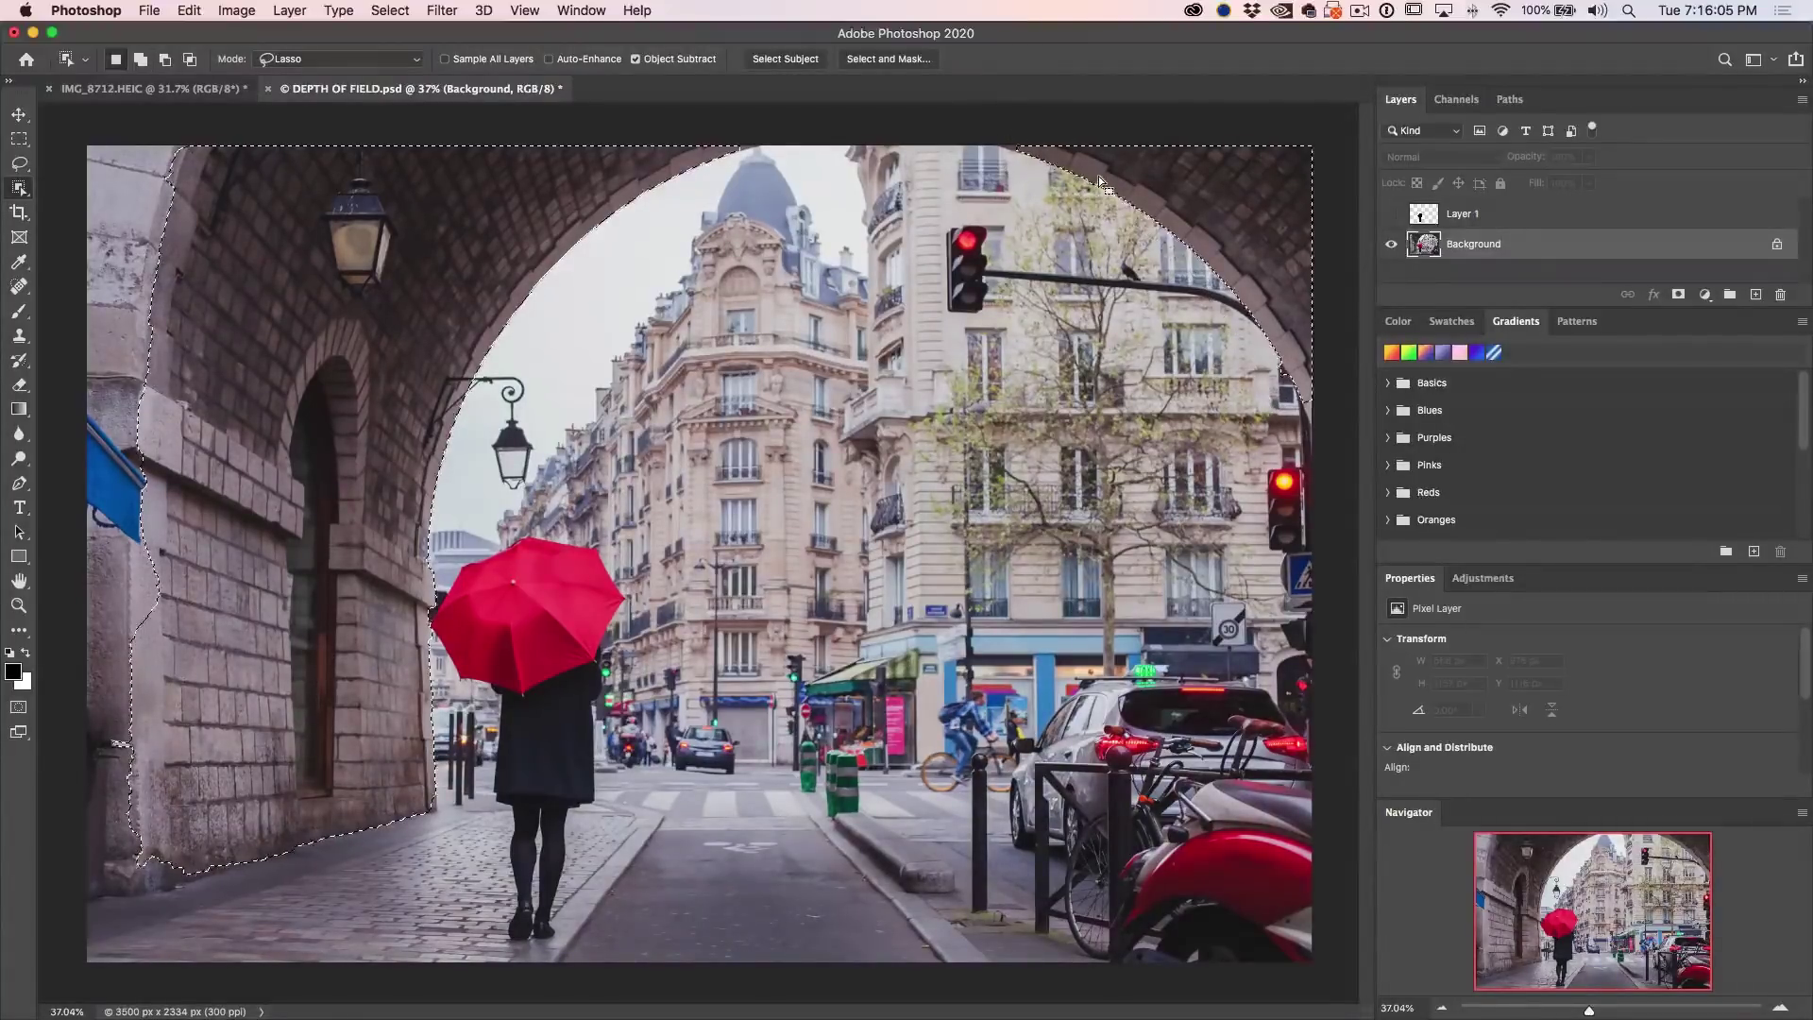
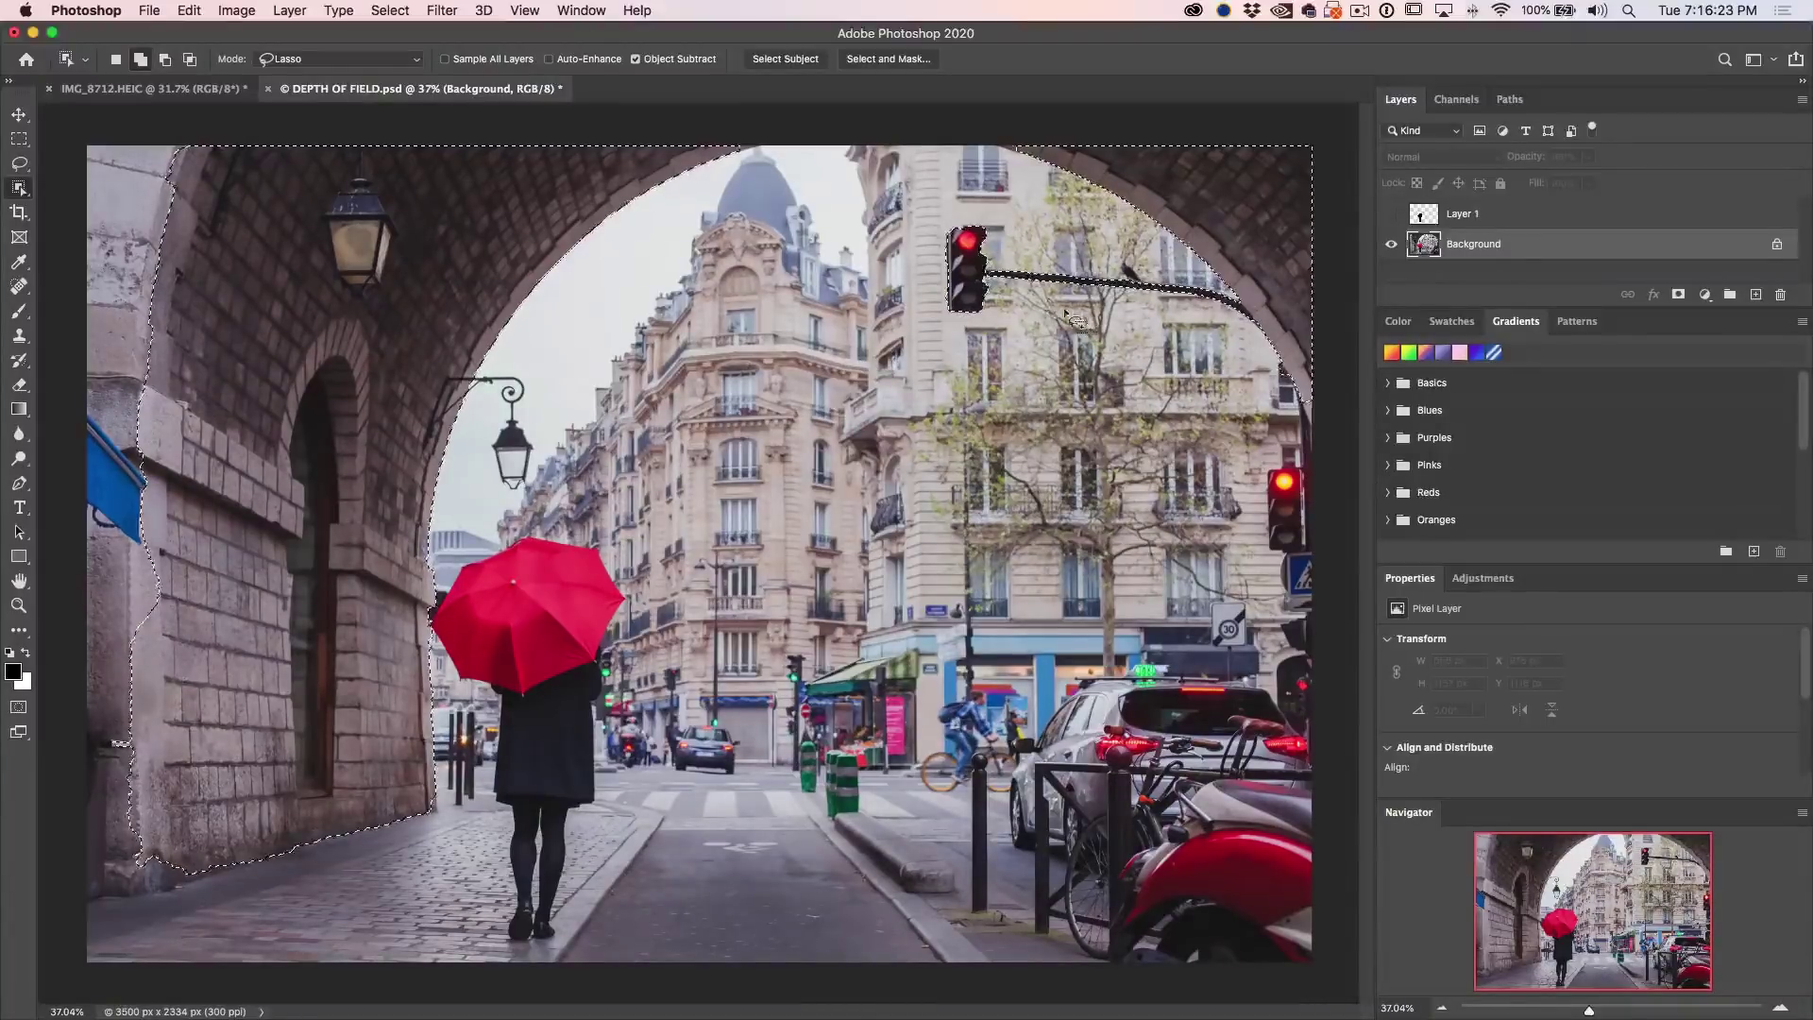
mouse_move(1129, 272)
mouse_down()
mouse_move(1237, 321)
mouse_move(1308, 283)
mouse_move(972, 260)
mouse_move(1124, 266)
mouse_up()
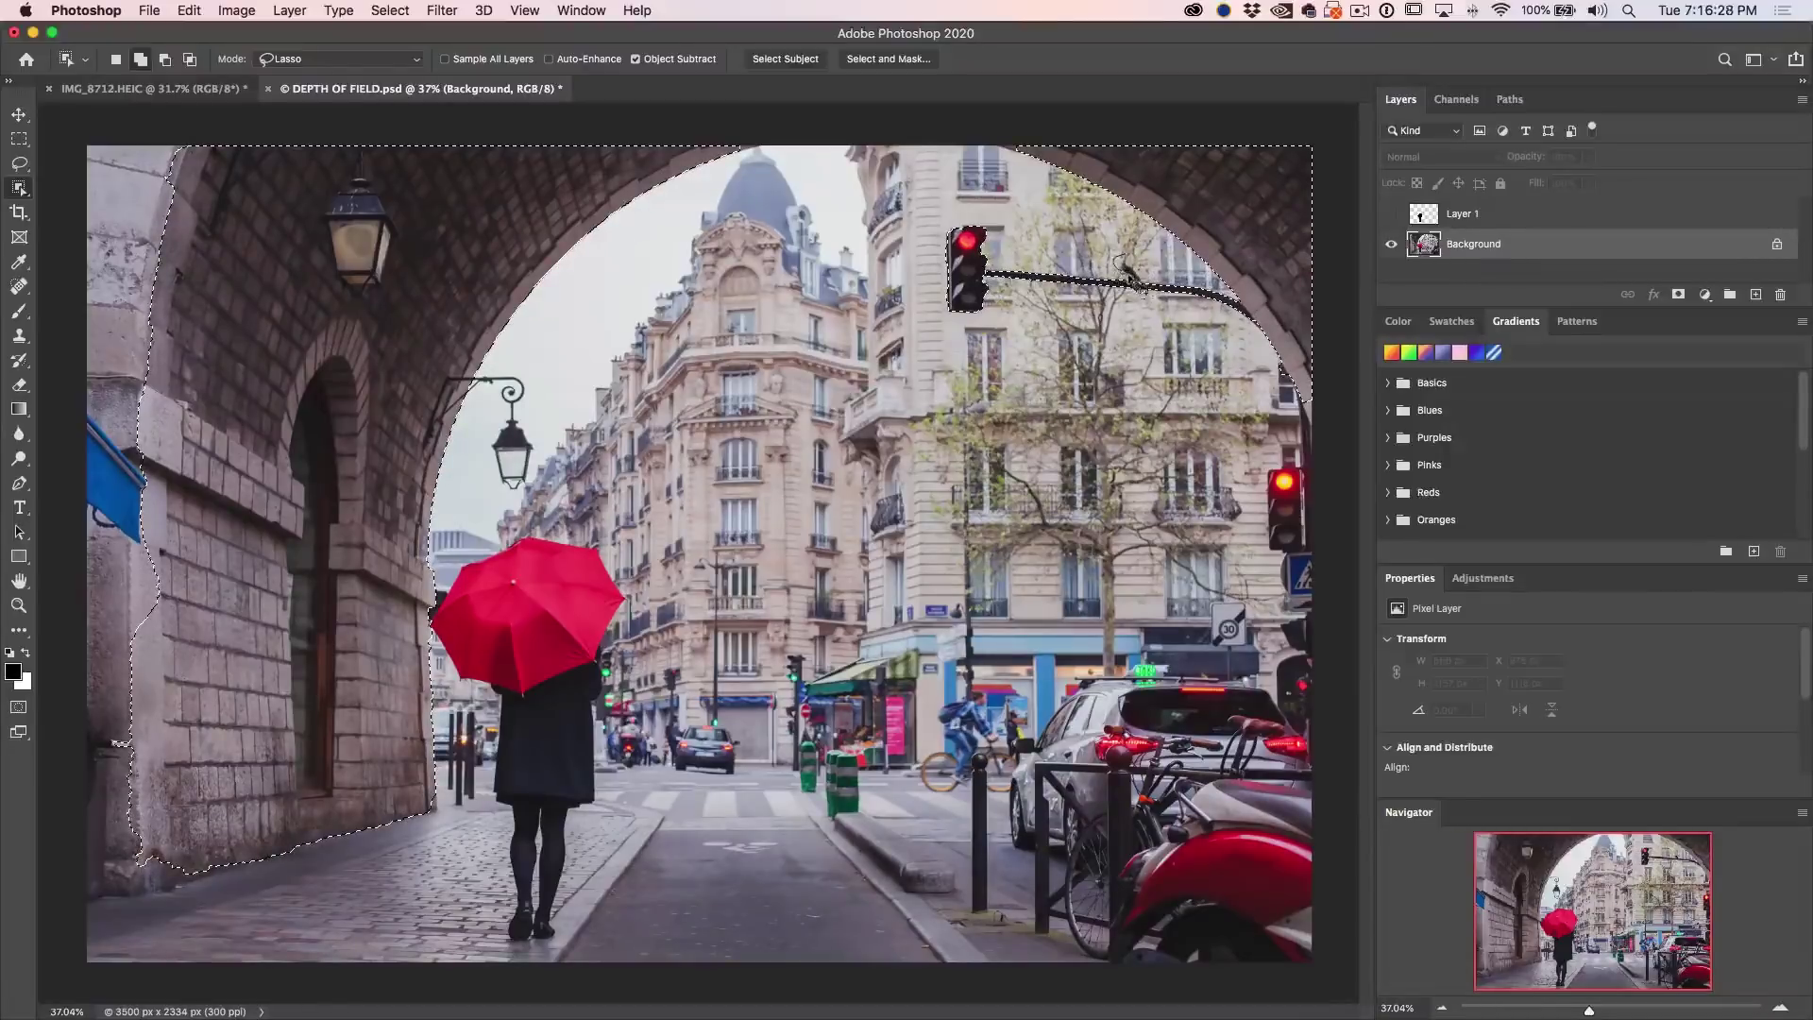
Step: Add the bird on the signal arm, the traffic light beside the arch's edge and the parked car with bikes to the selection
drag(1128, 267, 1125, 266)
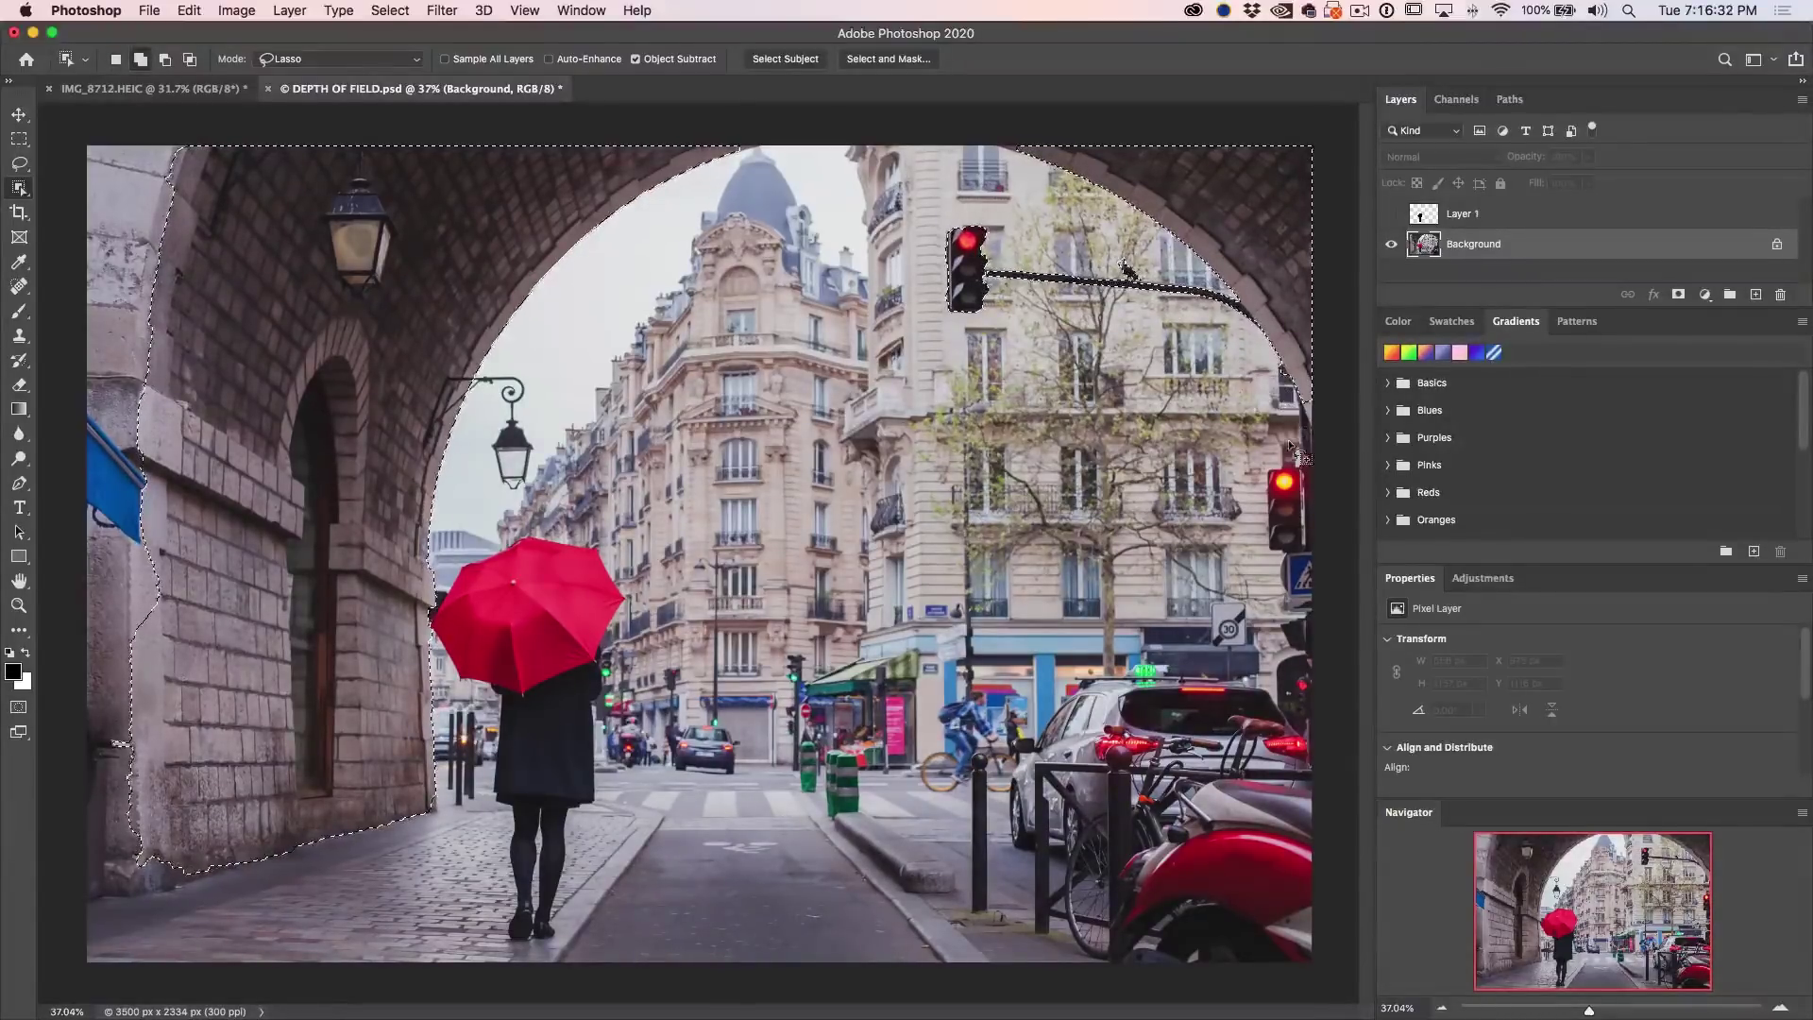
mouse_move(1301, 437)
mouse_down()
mouse_move(1259, 475)
mouse_move(1253, 548)
mouse_move(1314, 548)
mouse_move(1348, 388)
mouse_up()
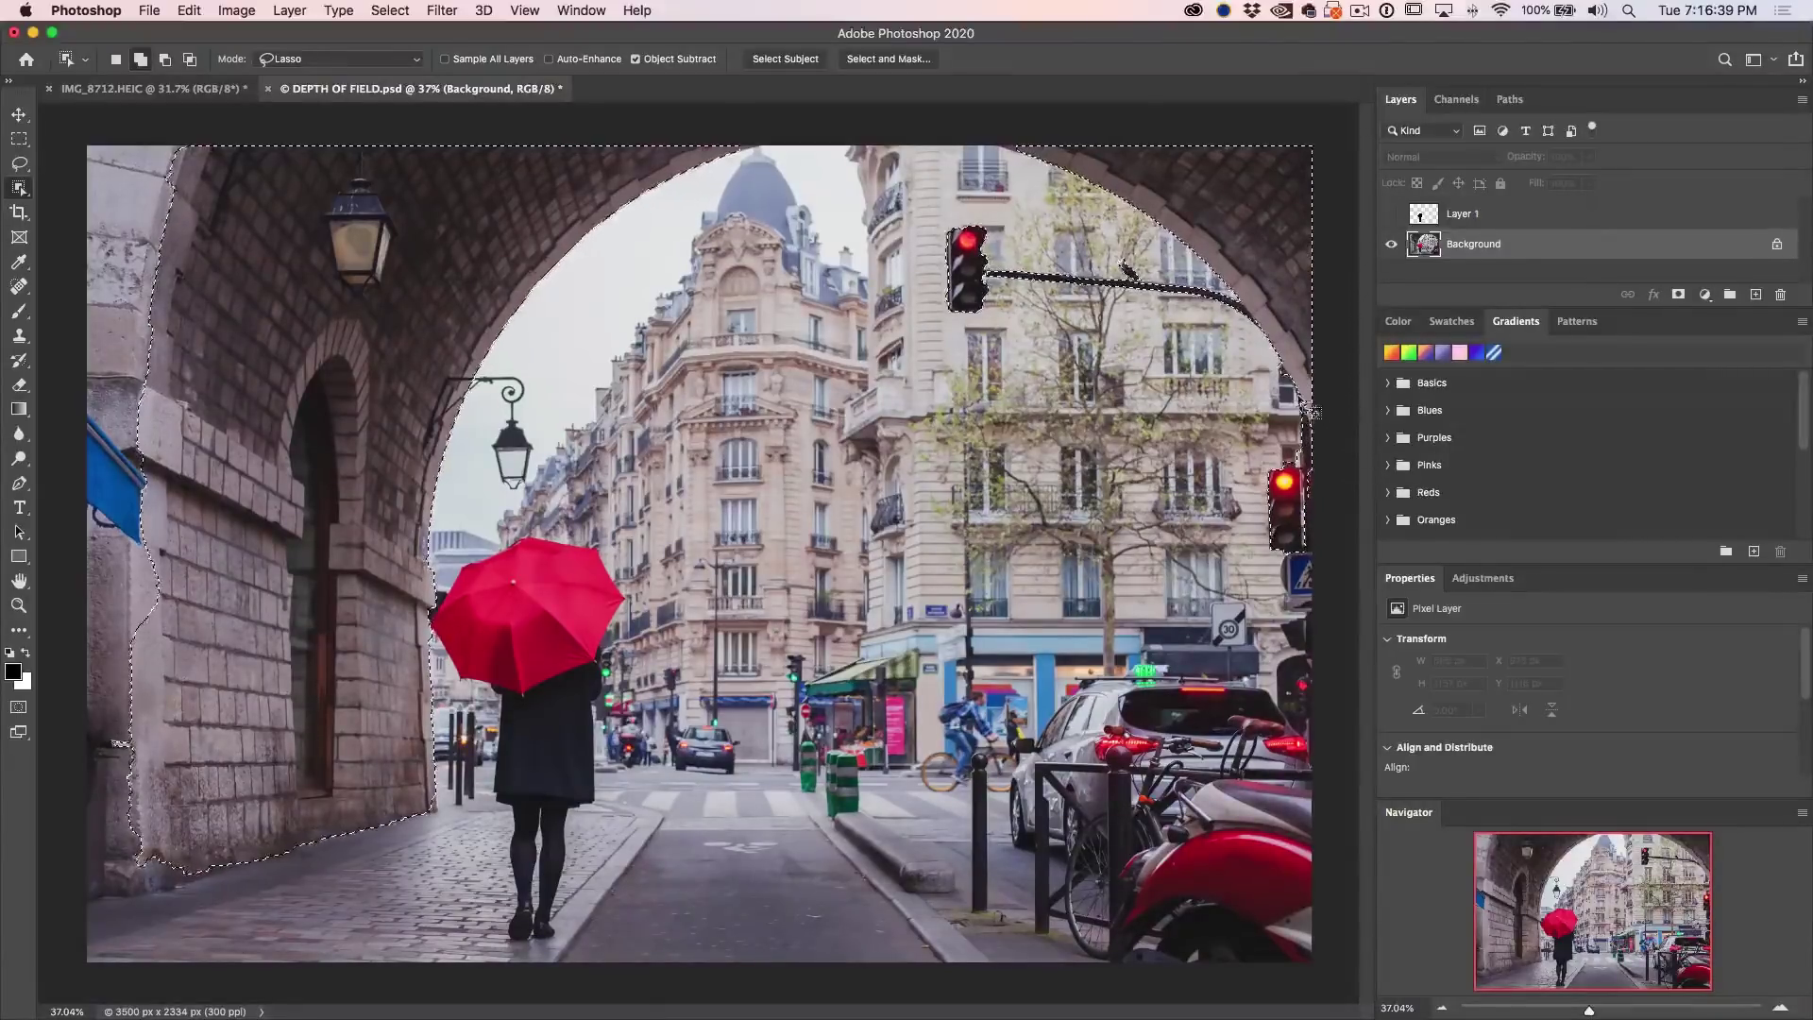
click(1317, 410)
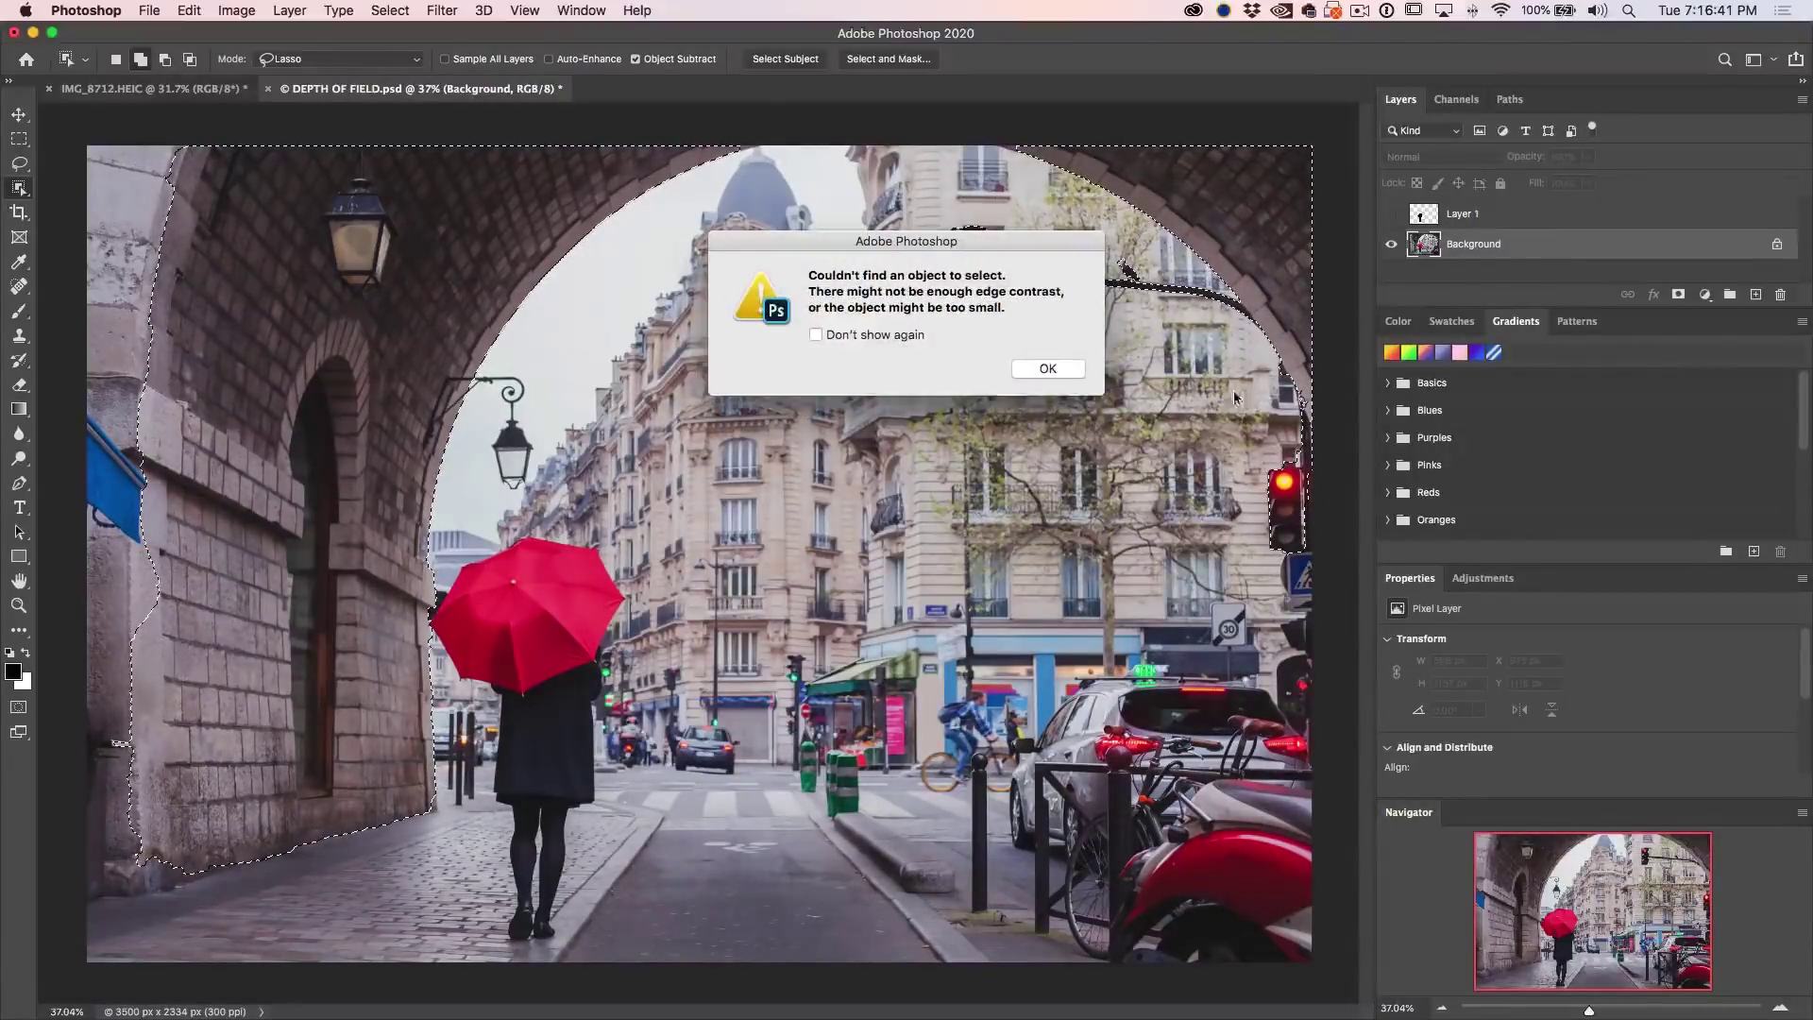
key(Return)
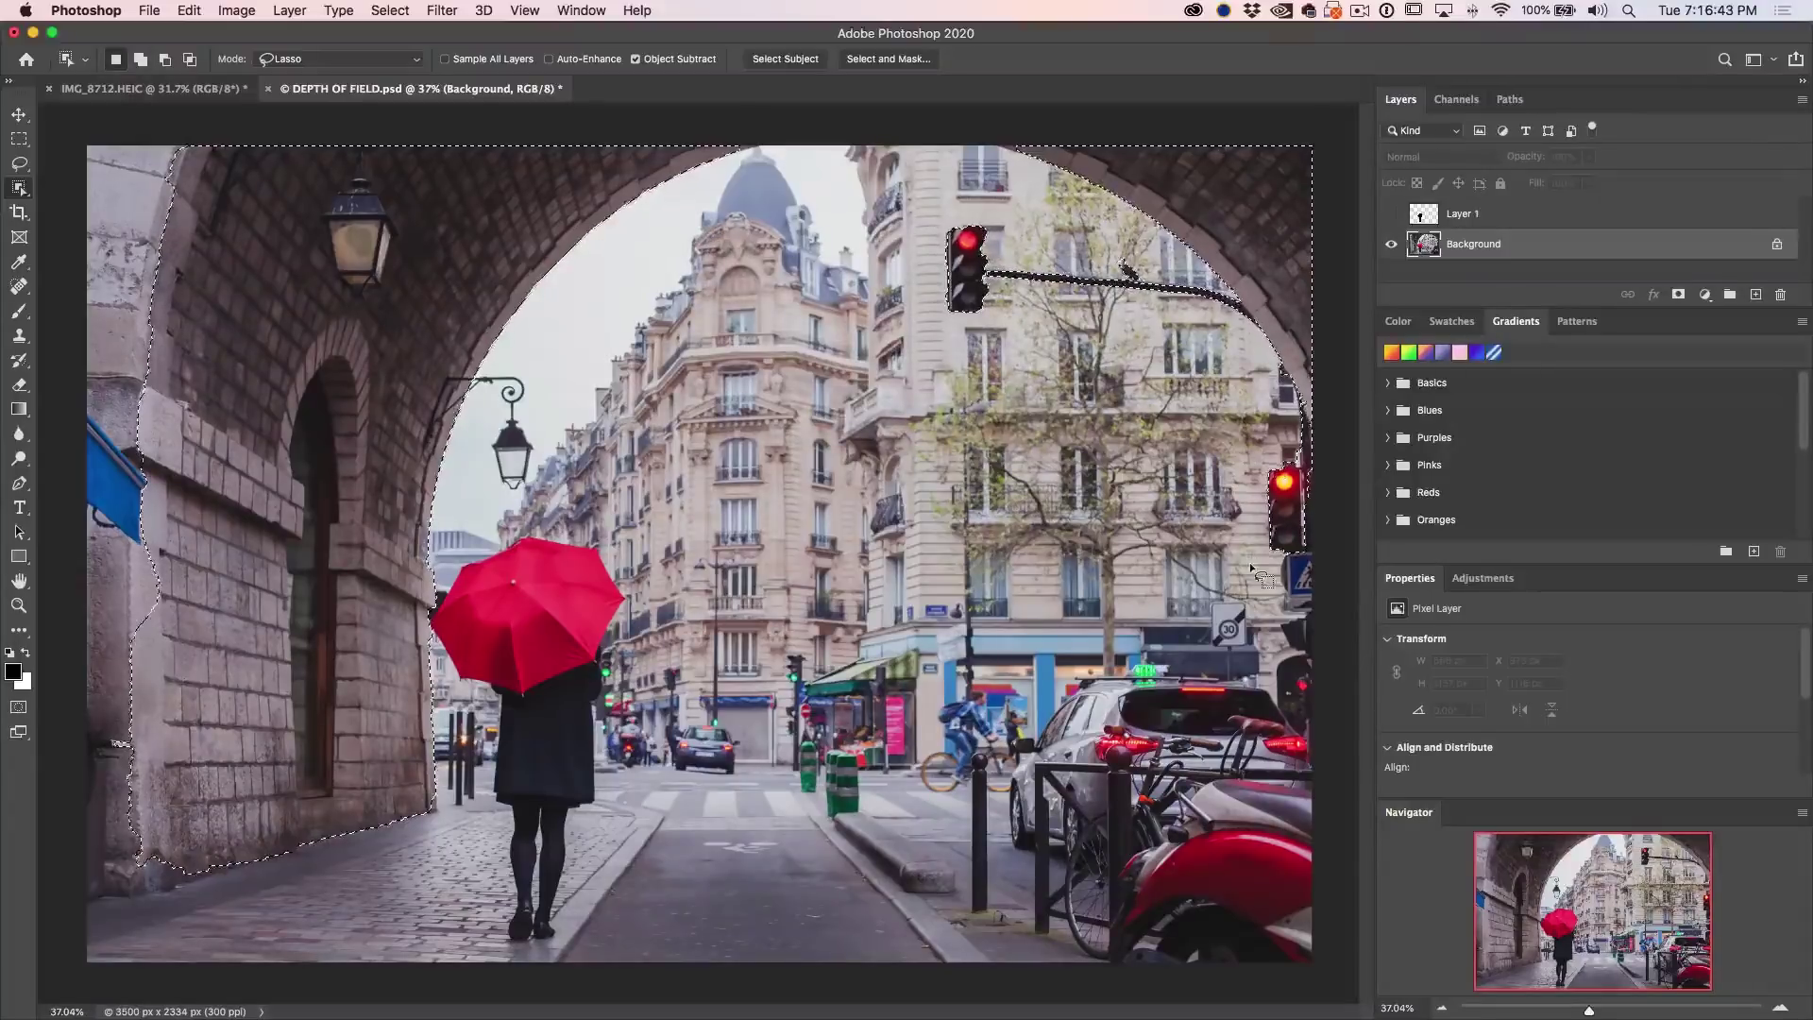
mouse_move(1305, 711)
mouse_down()
mouse_move(1256, 681)
mouse_move(1147, 671)
mouse_move(1039, 746)
mouse_move(1003, 831)
mouse_move(1048, 982)
mouse_move(1261, 987)
mouse_move(1366, 837)
mouse_move(1351, 732)
mouse_move(1315, 713)
mouse_move(1285, 729)
mouse_up()
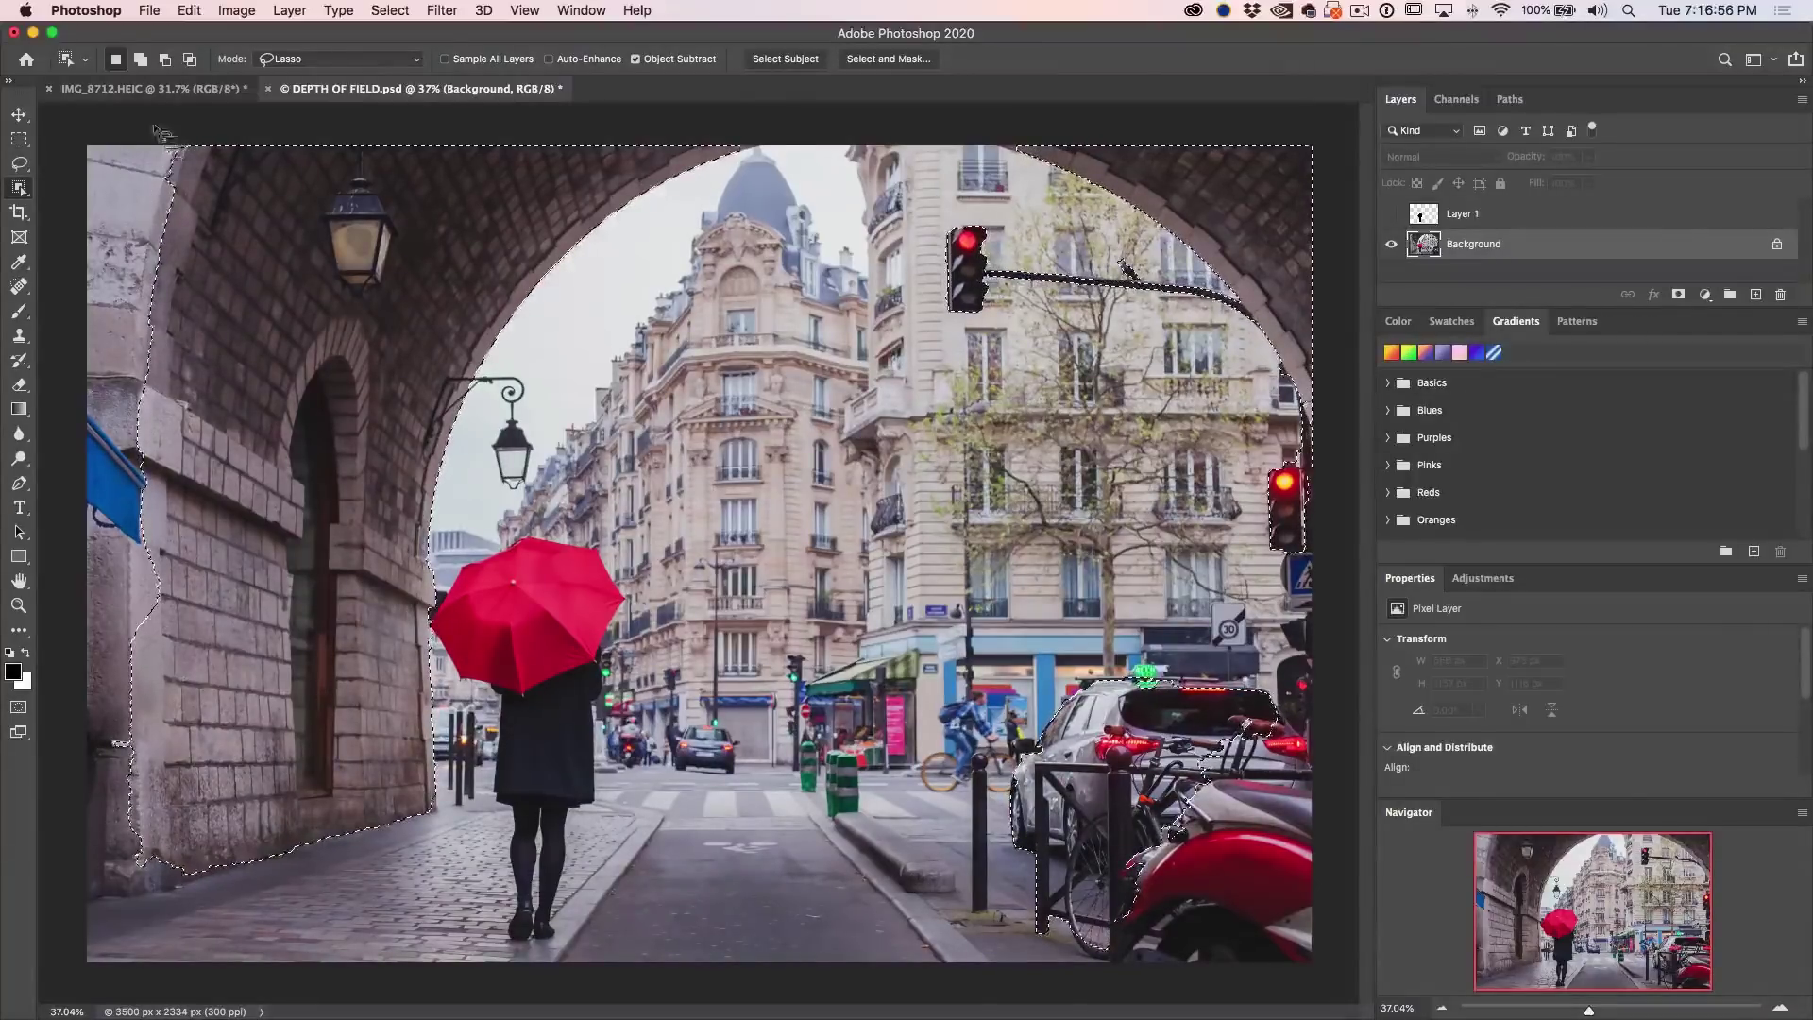
Step: Use the Lasso tool to add the missing outer strip of stone wall and blue awning to the selection
click(18, 162)
click(85, 162)
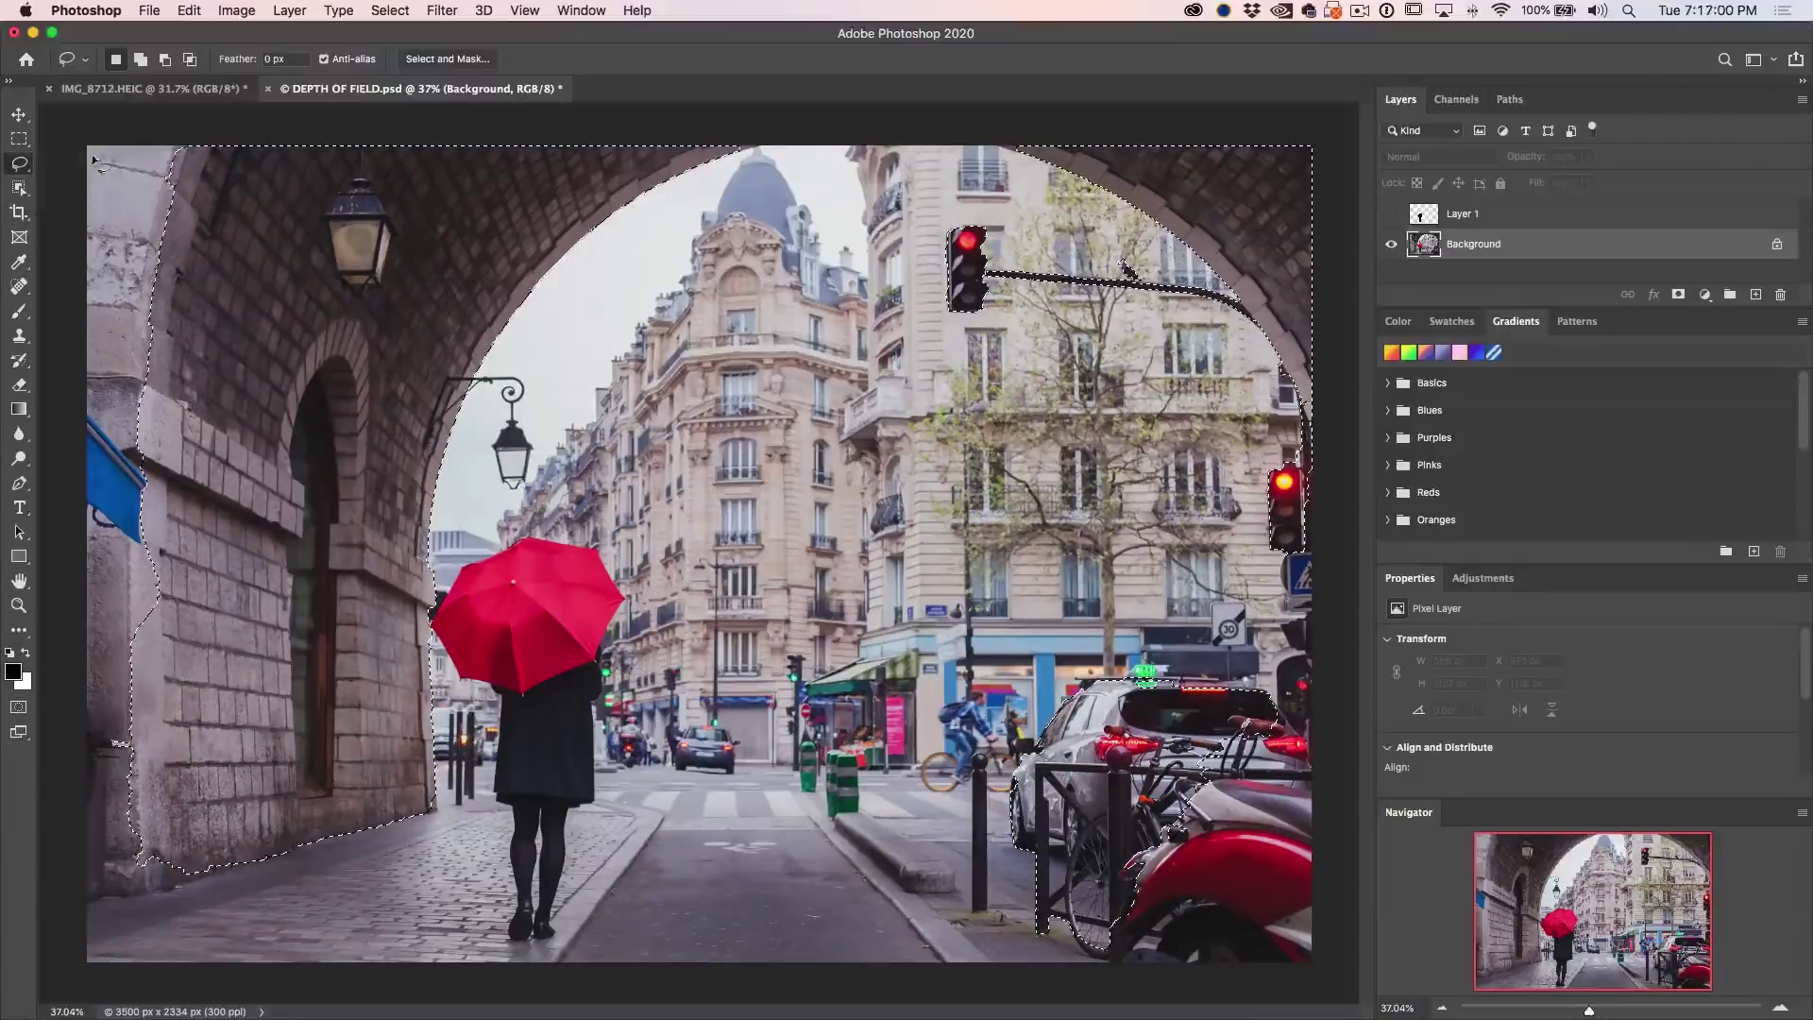
key(shift)
drag(215, 229, 192, 448)
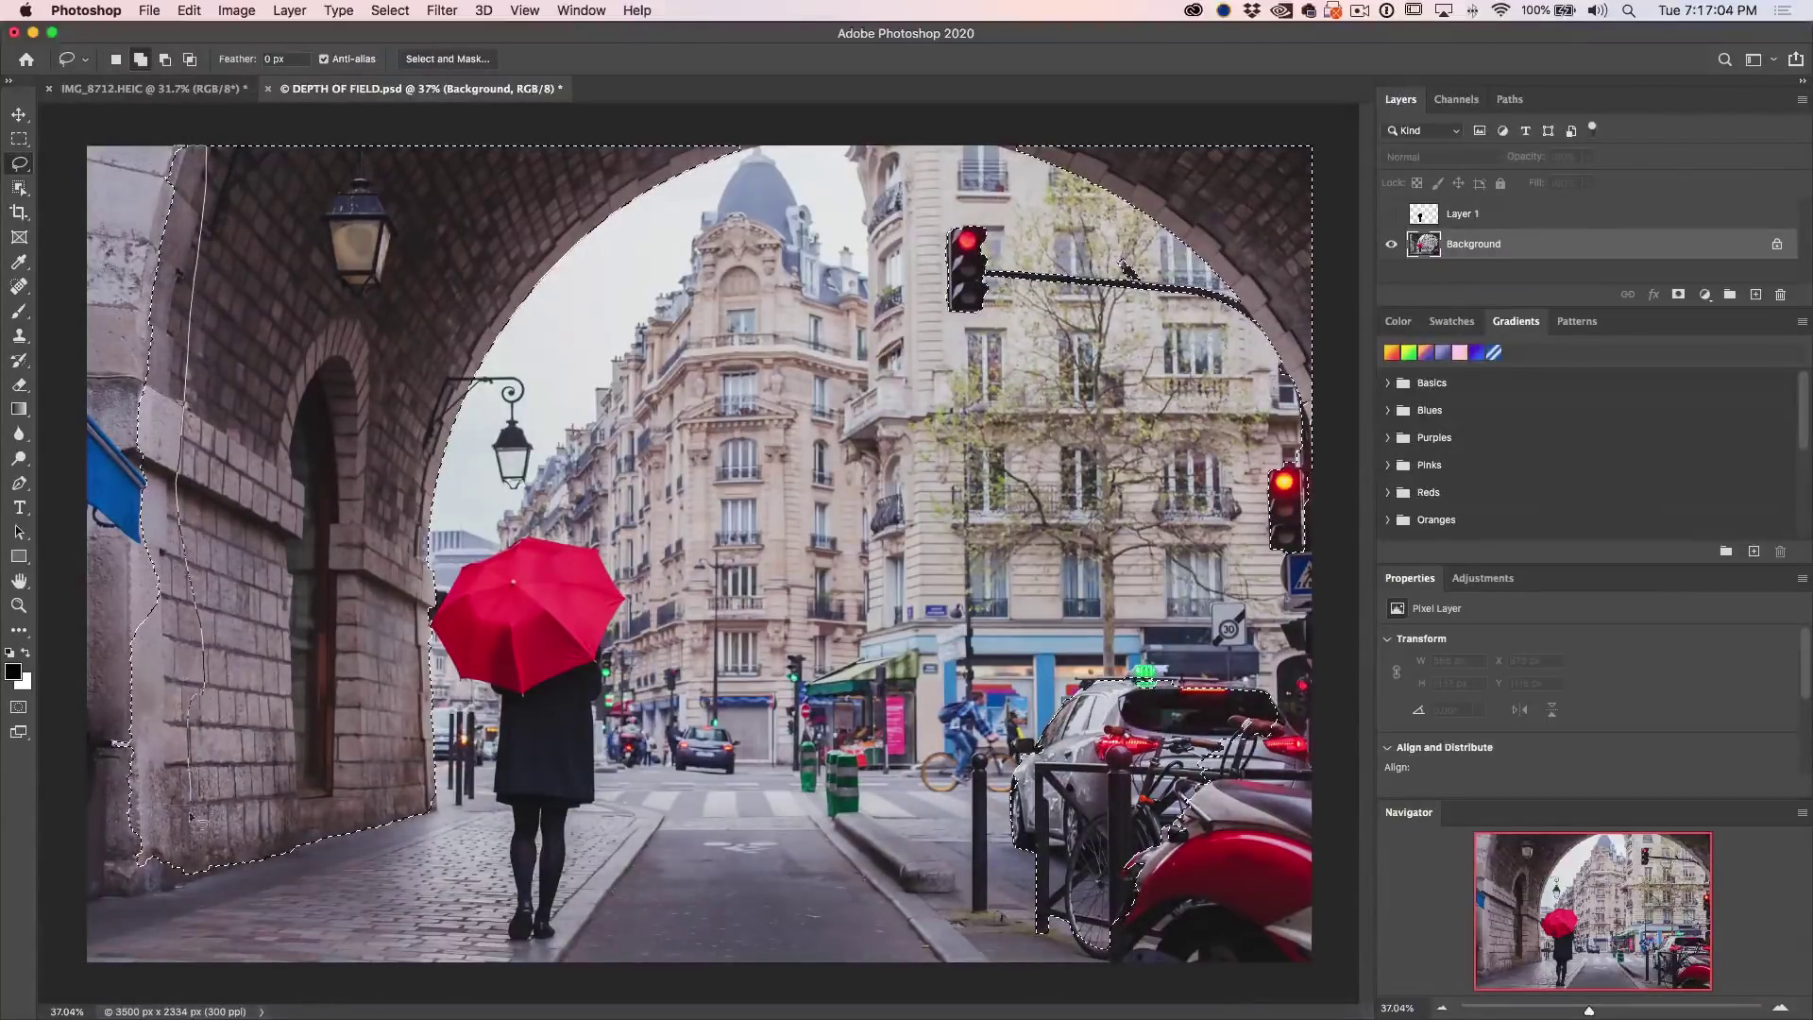
mouse_move(104, 893)
mouse_down()
mouse_move(72, 854)
mouse_move(68, 808)
mouse_move(67, 187)
mouse_move(85, 127)
mouse_up()
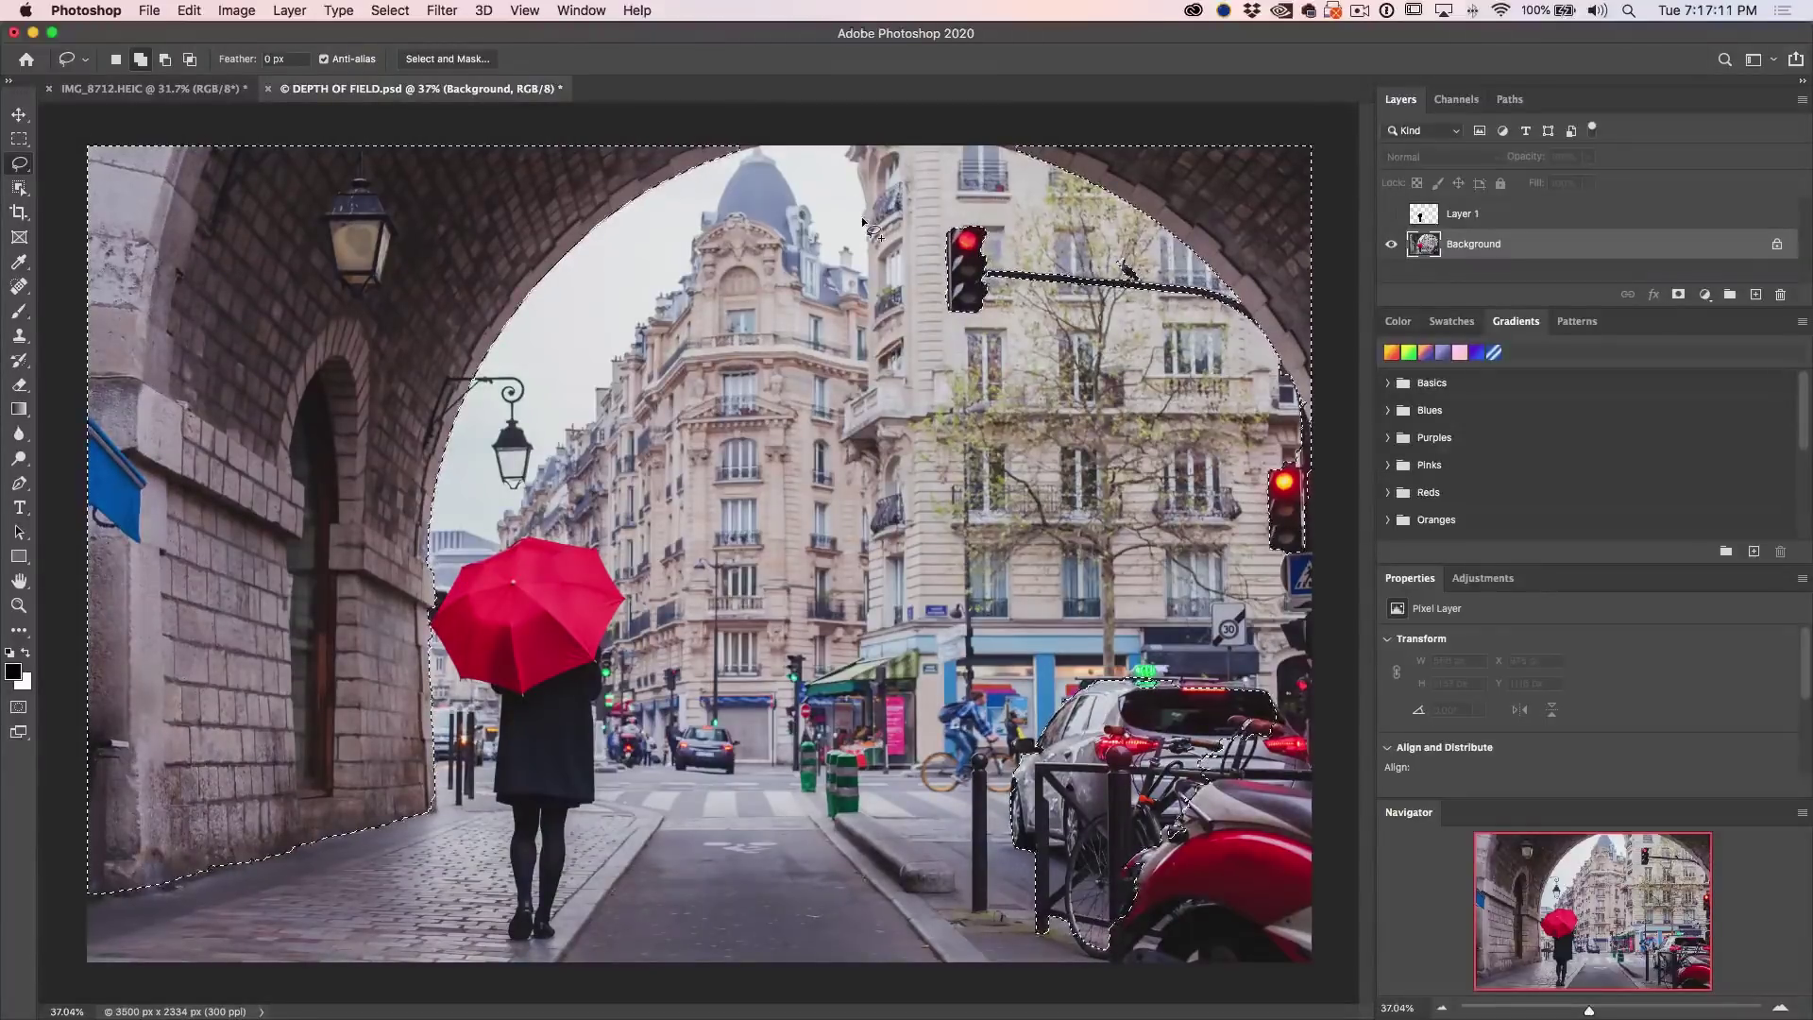
Step: Add the missed parts of the bikes and red motorcycle out to the photo's edge to the selection with the Lasso
key(shift)
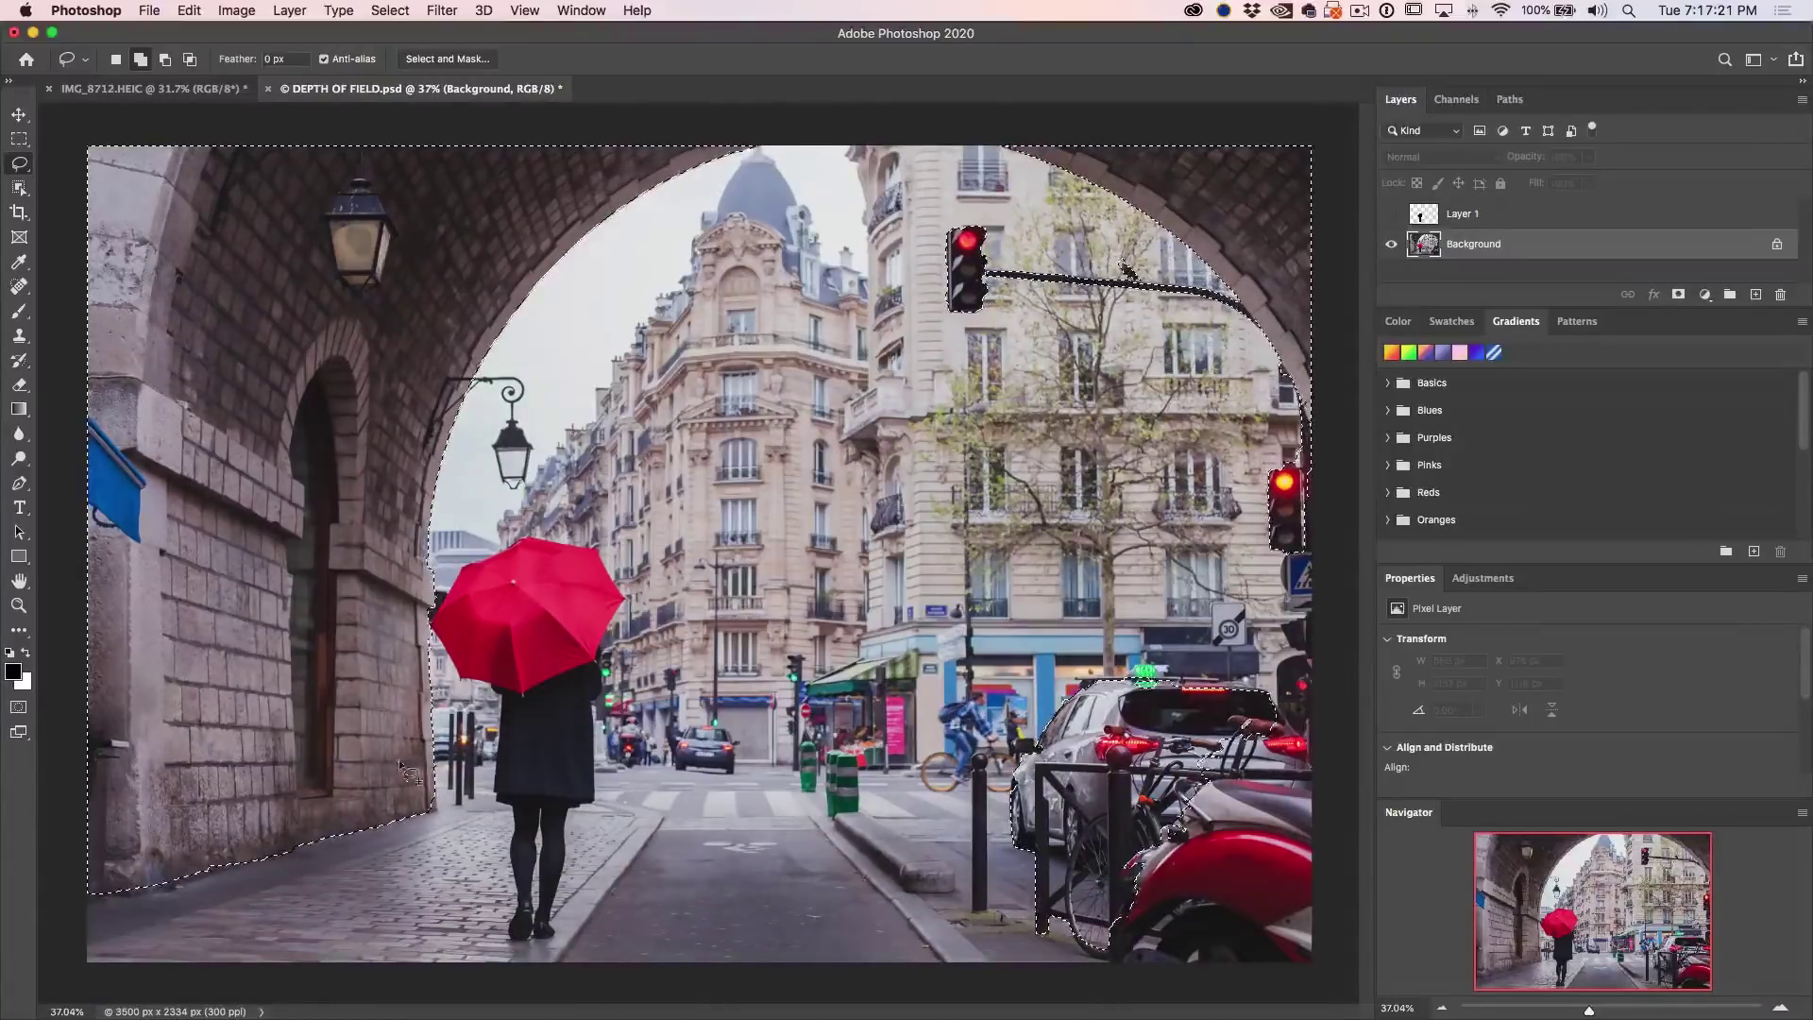
key(shift)
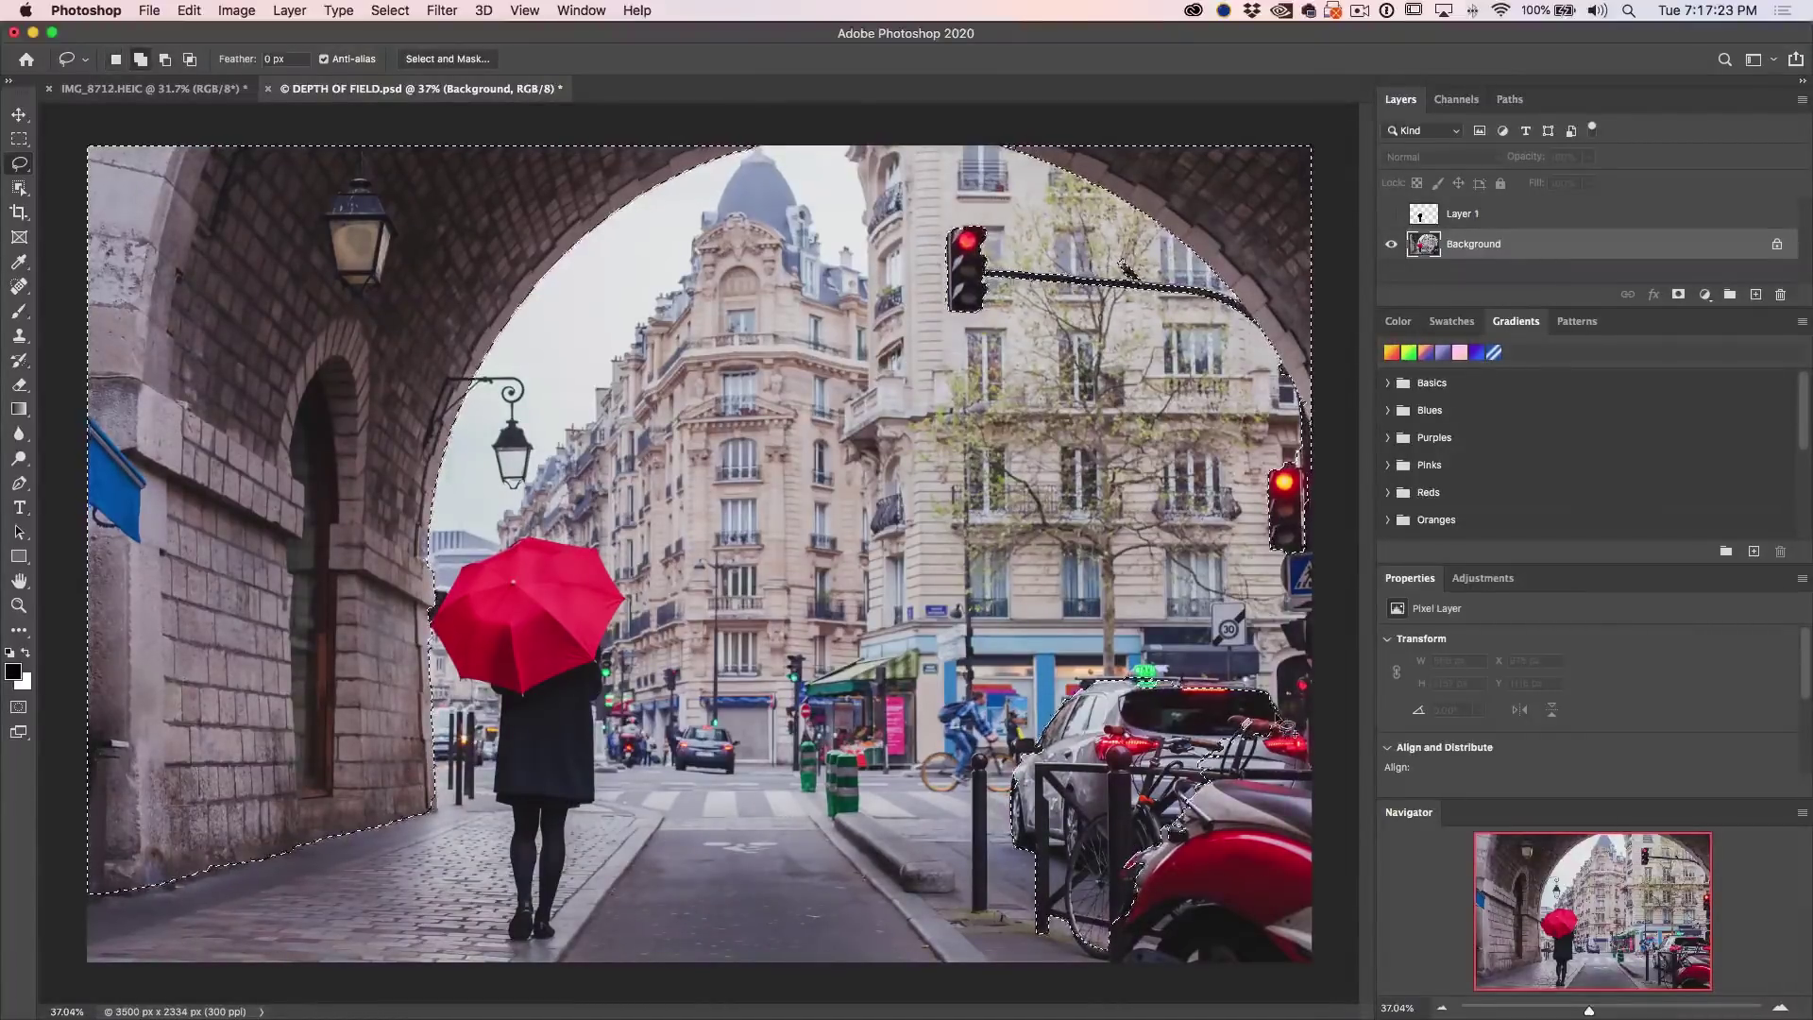
mouse_move(1322, 760)
mouse_down()
mouse_move(1310, 965)
mouse_move(1132, 985)
mouse_move(1106, 964)
mouse_move(1101, 947)
mouse_move(1311, 892)
mouse_move(1322, 853)
mouse_move(1324, 764)
mouse_up()
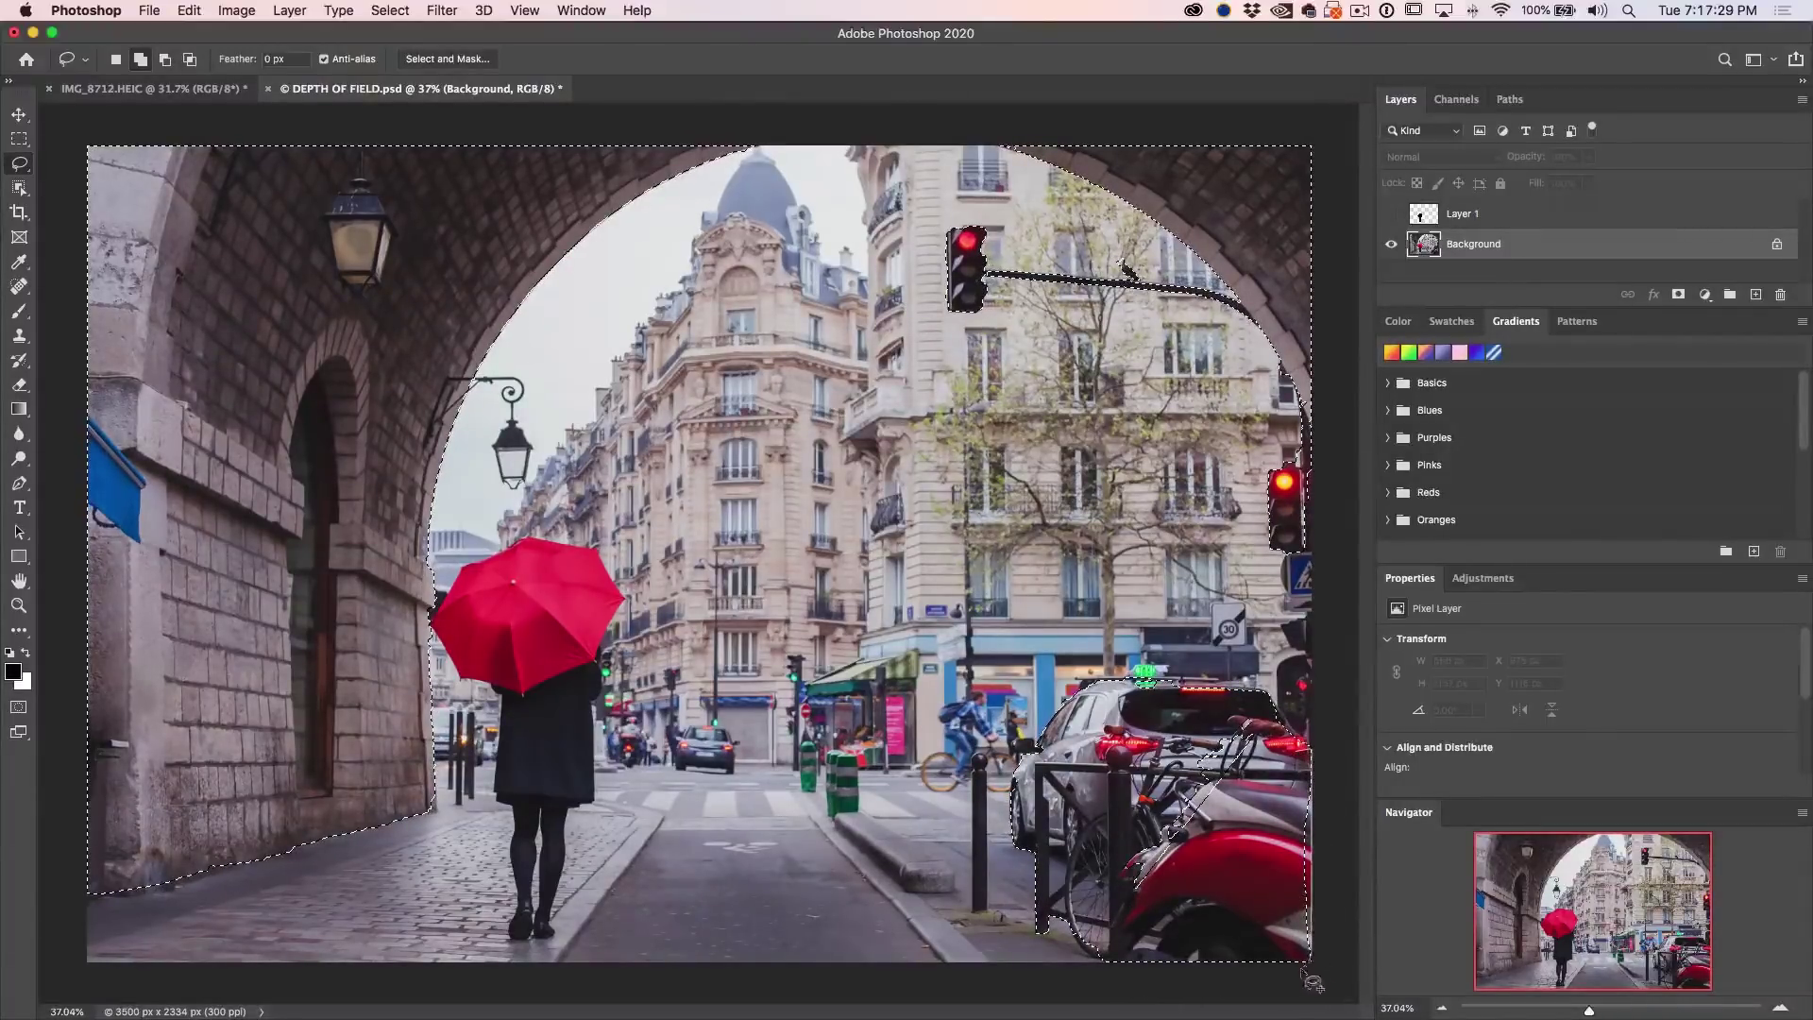
mouse_move(1175, 795)
mouse_down()
mouse_move(1138, 916)
mouse_move(1242, 845)
mouse_move(1270, 761)
mouse_move(1245, 720)
mouse_up()
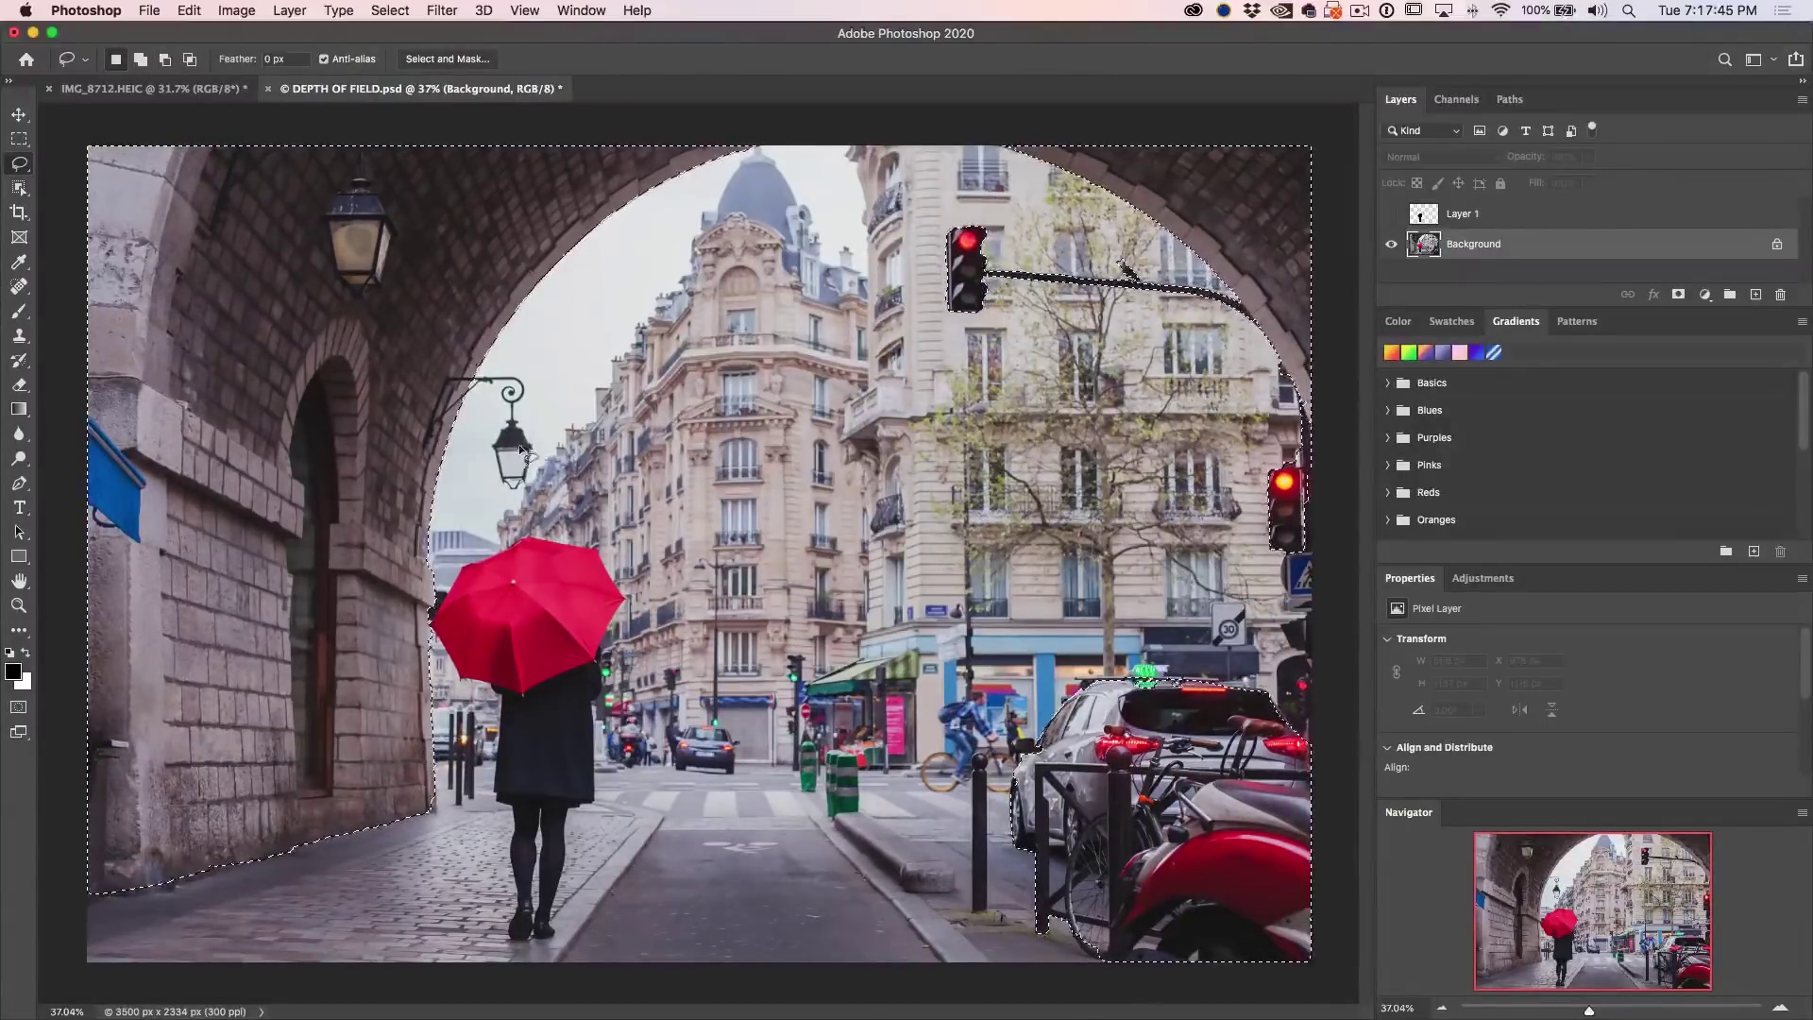
Step: Add the hanging street lamp and its curled bracket to the selection with the Object Selection tool
key(w)
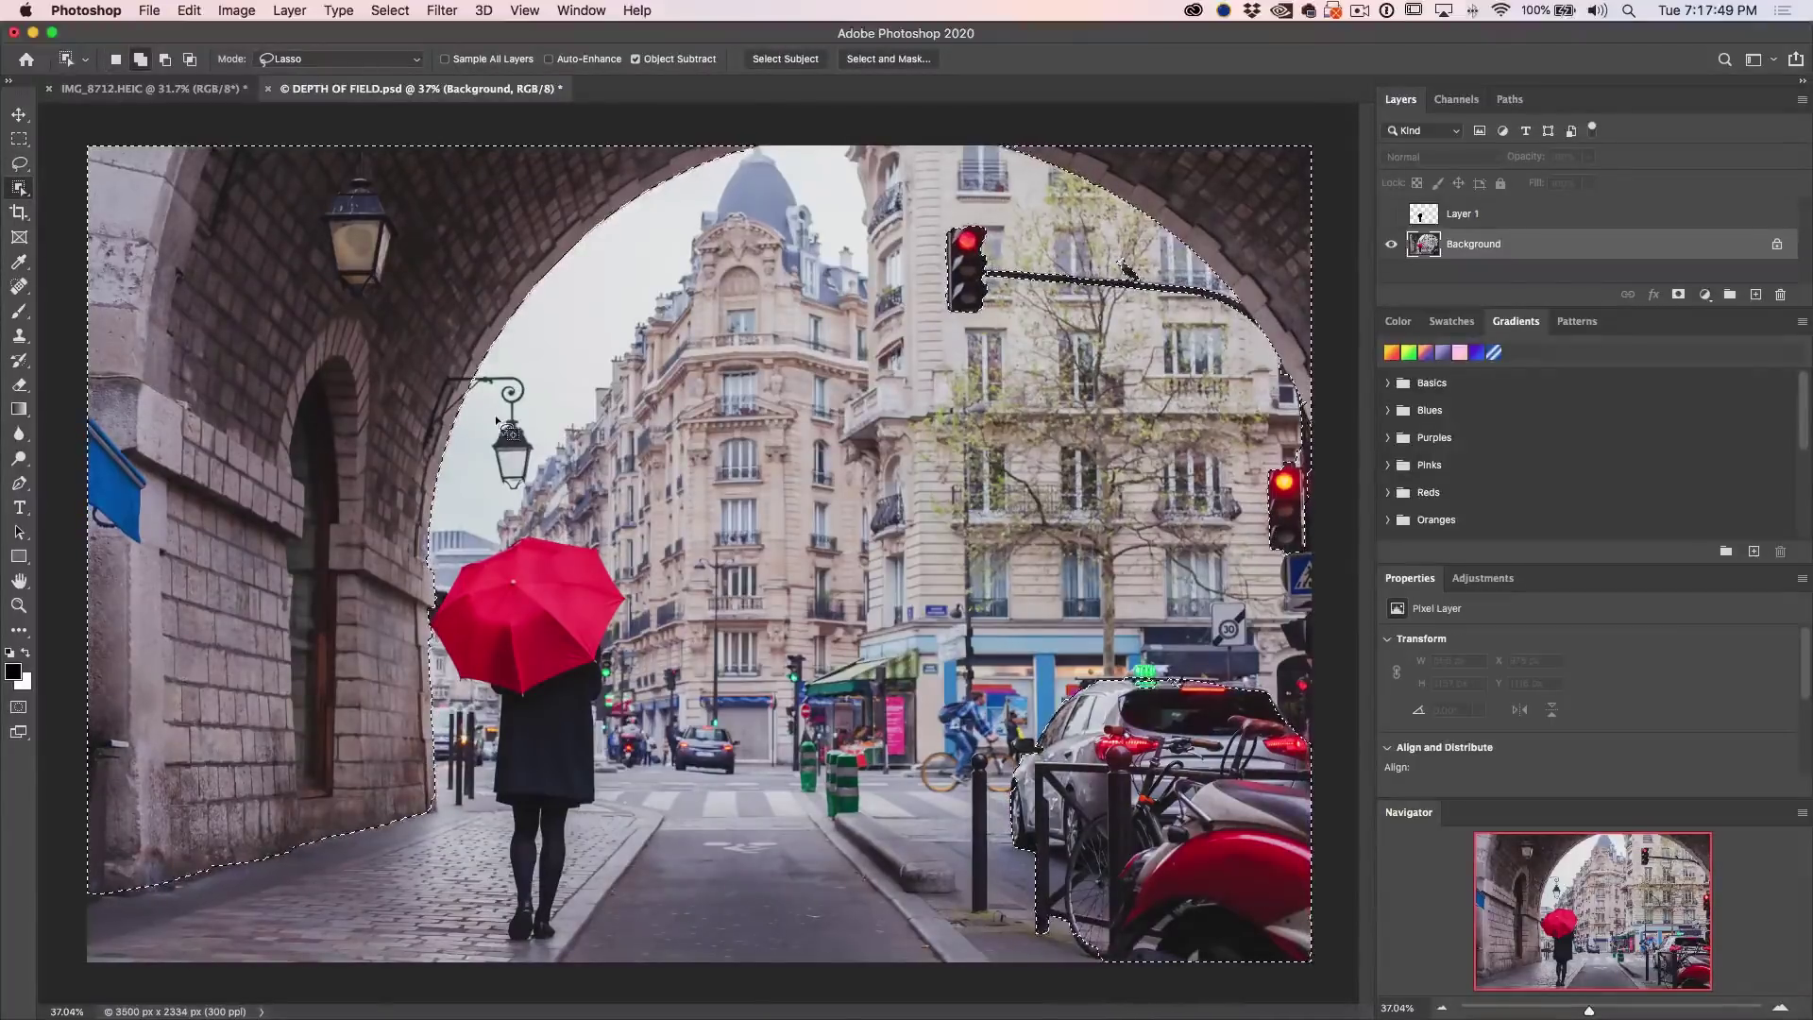
mouse_move(498, 417)
mouse_down()
mouse_move(493, 486)
mouse_move(530, 489)
mouse_move(541, 444)
mouse_move(521, 409)
mouse_move(483, 447)
mouse_up()
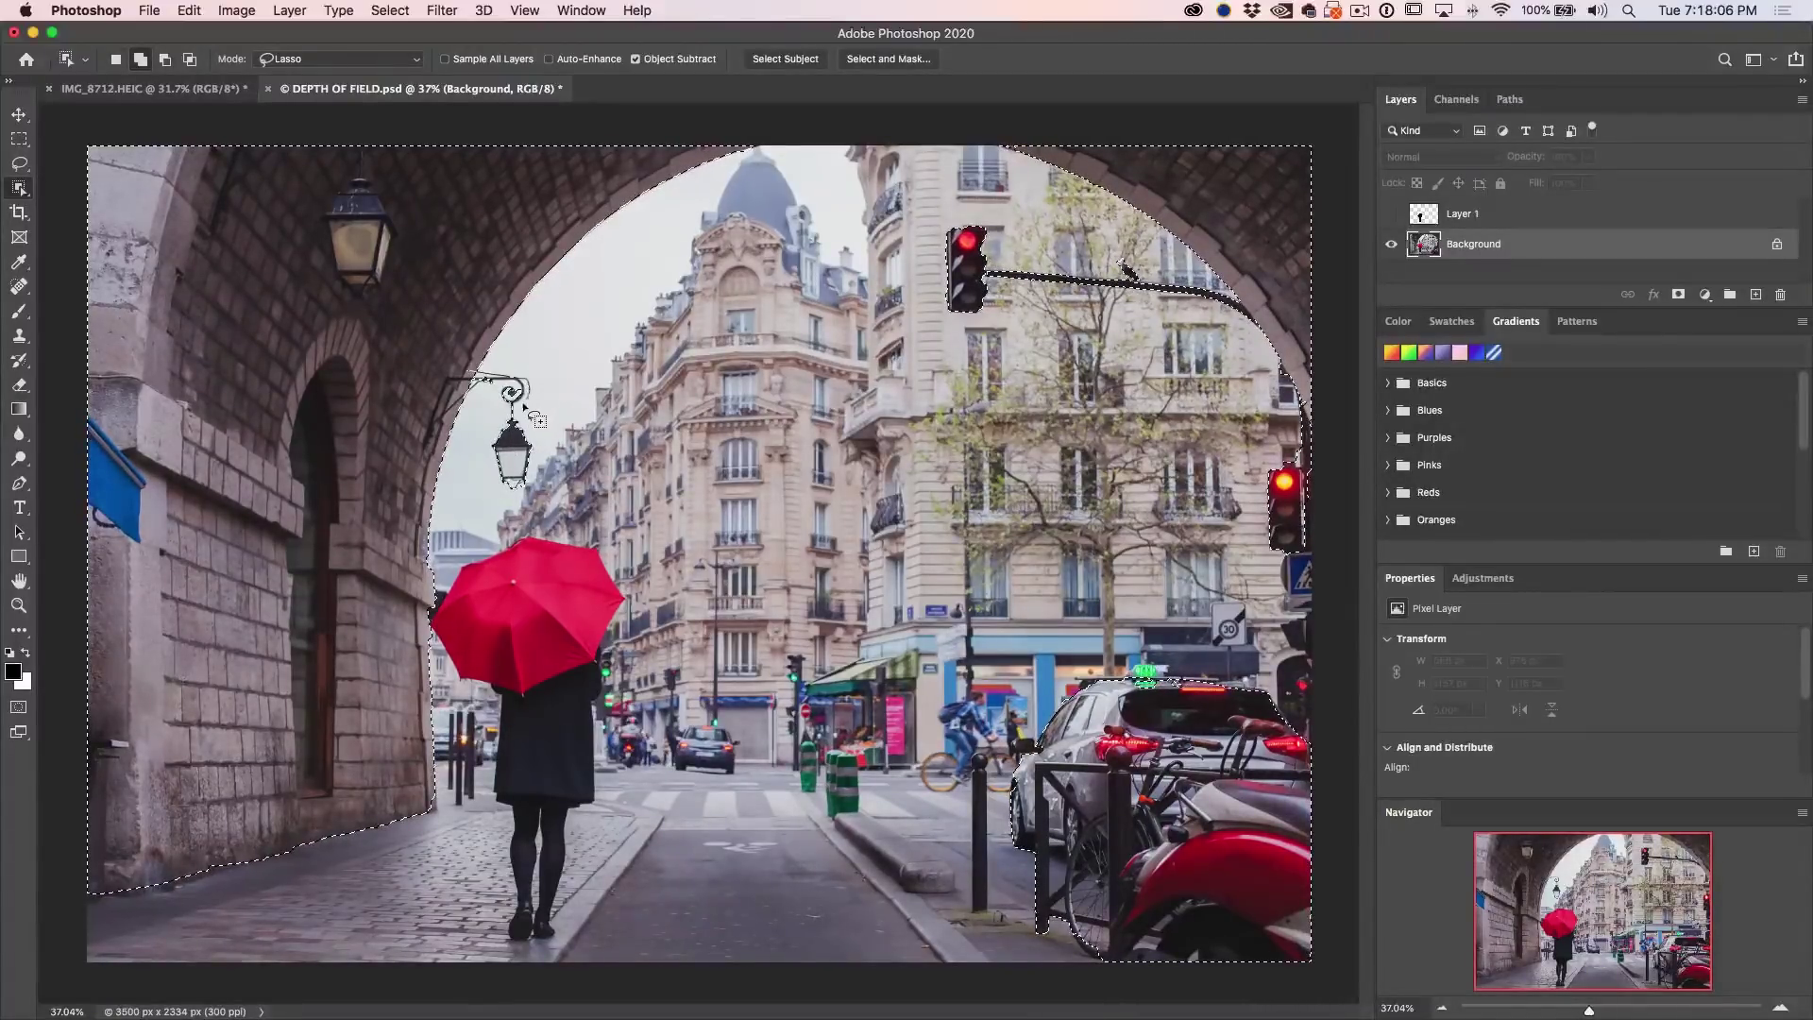
mouse_move(543, 407)
mouse_down()
mouse_move(492, 430)
mouse_move(467, 363)
mouse_move(558, 371)
mouse_up()
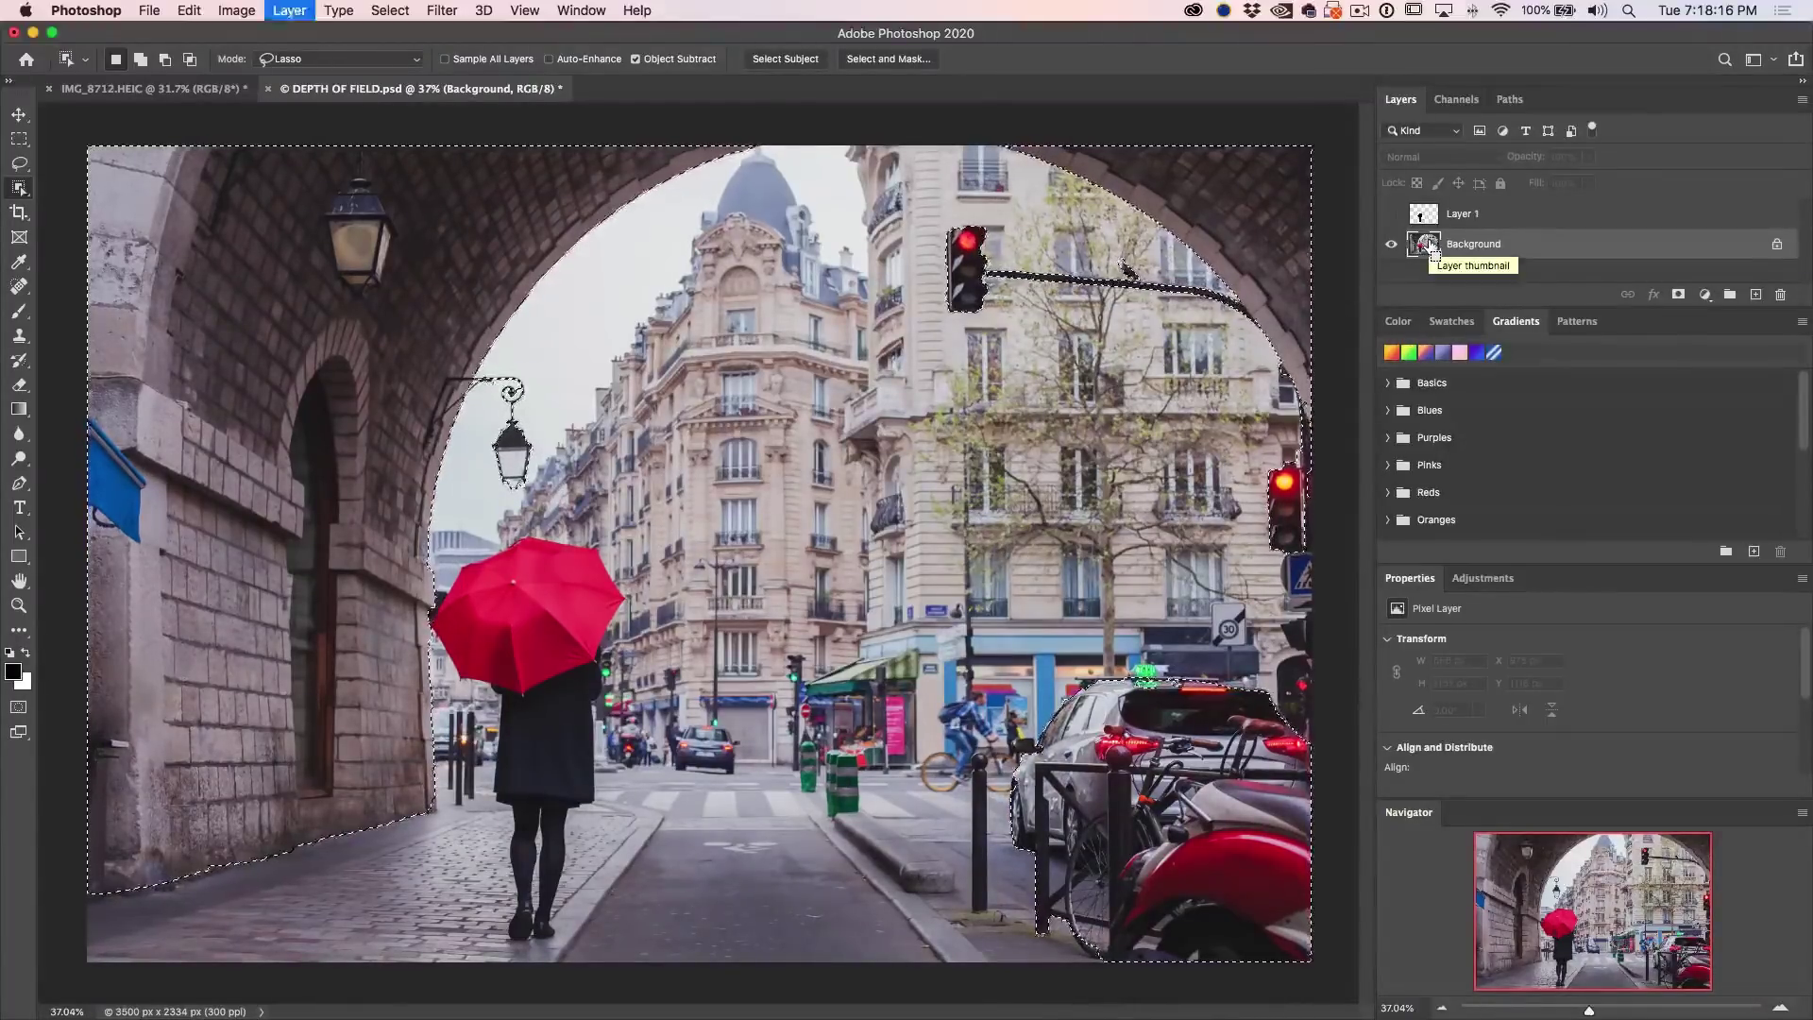
Step: Copy the selected wall, lights and vehicles to a new layer and hide the Background to check the cutout
key(super+j)
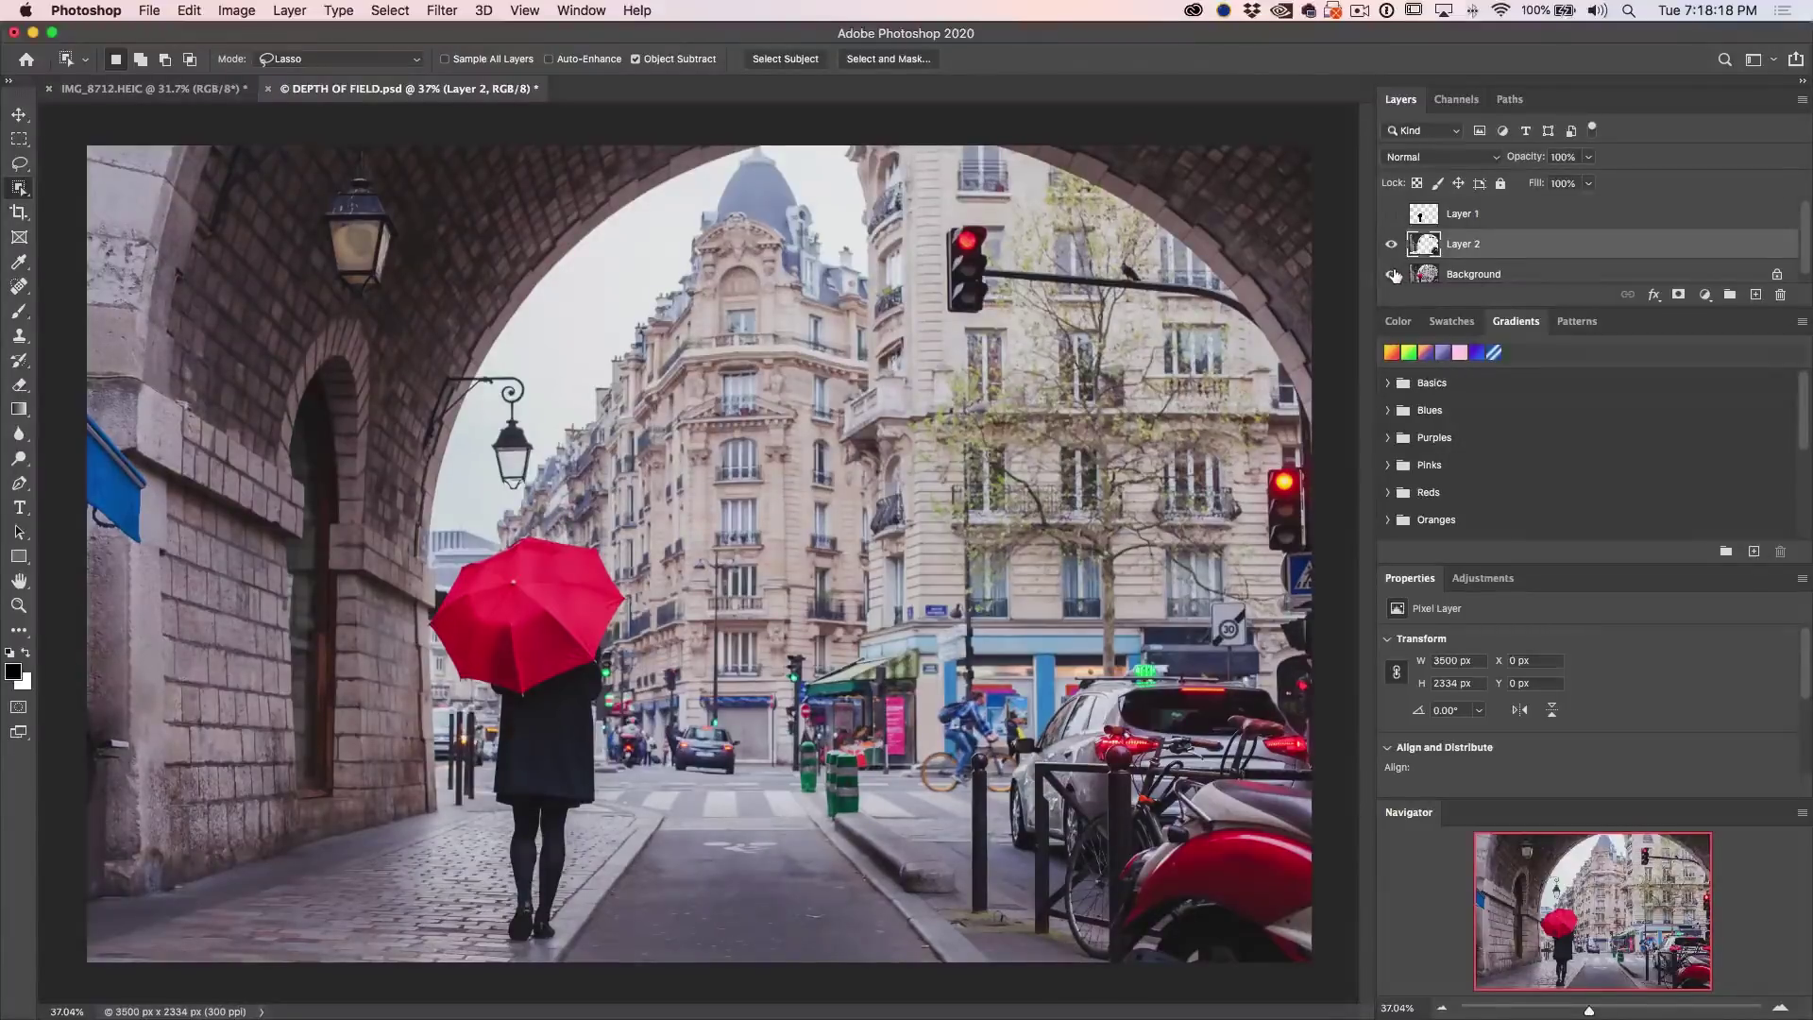
click(1392, 274)
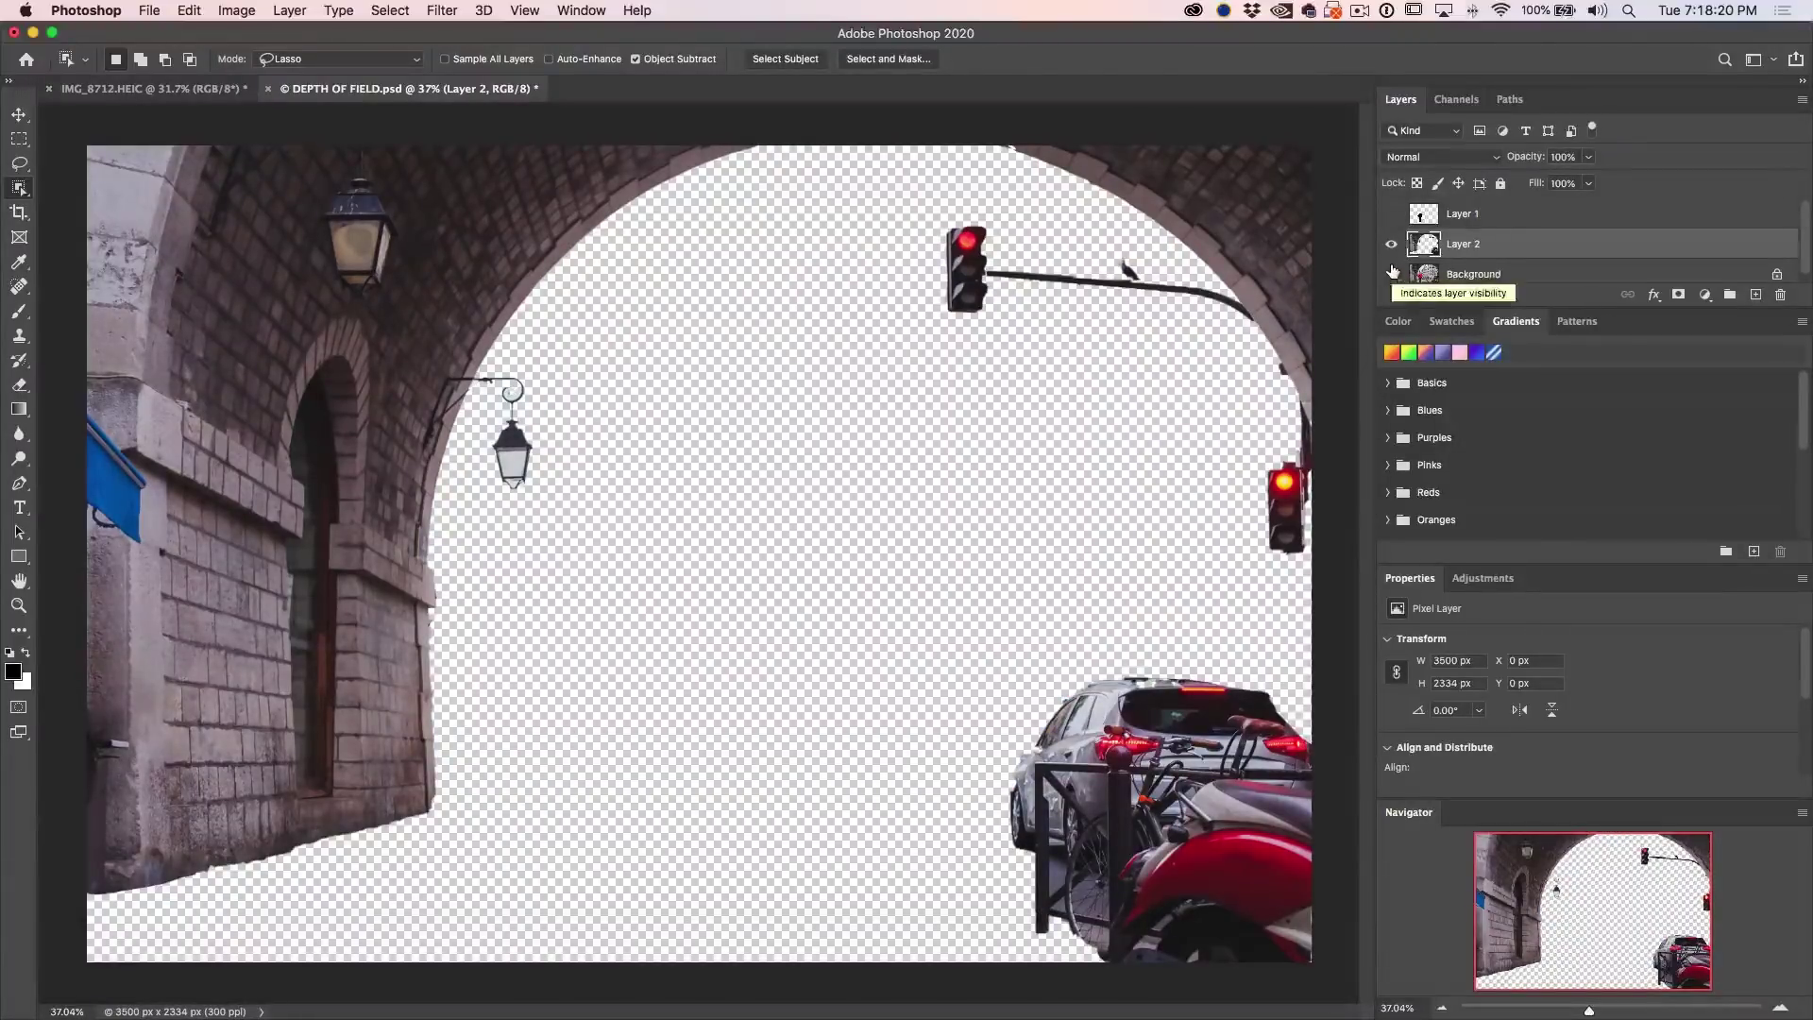
click(1391, 214)
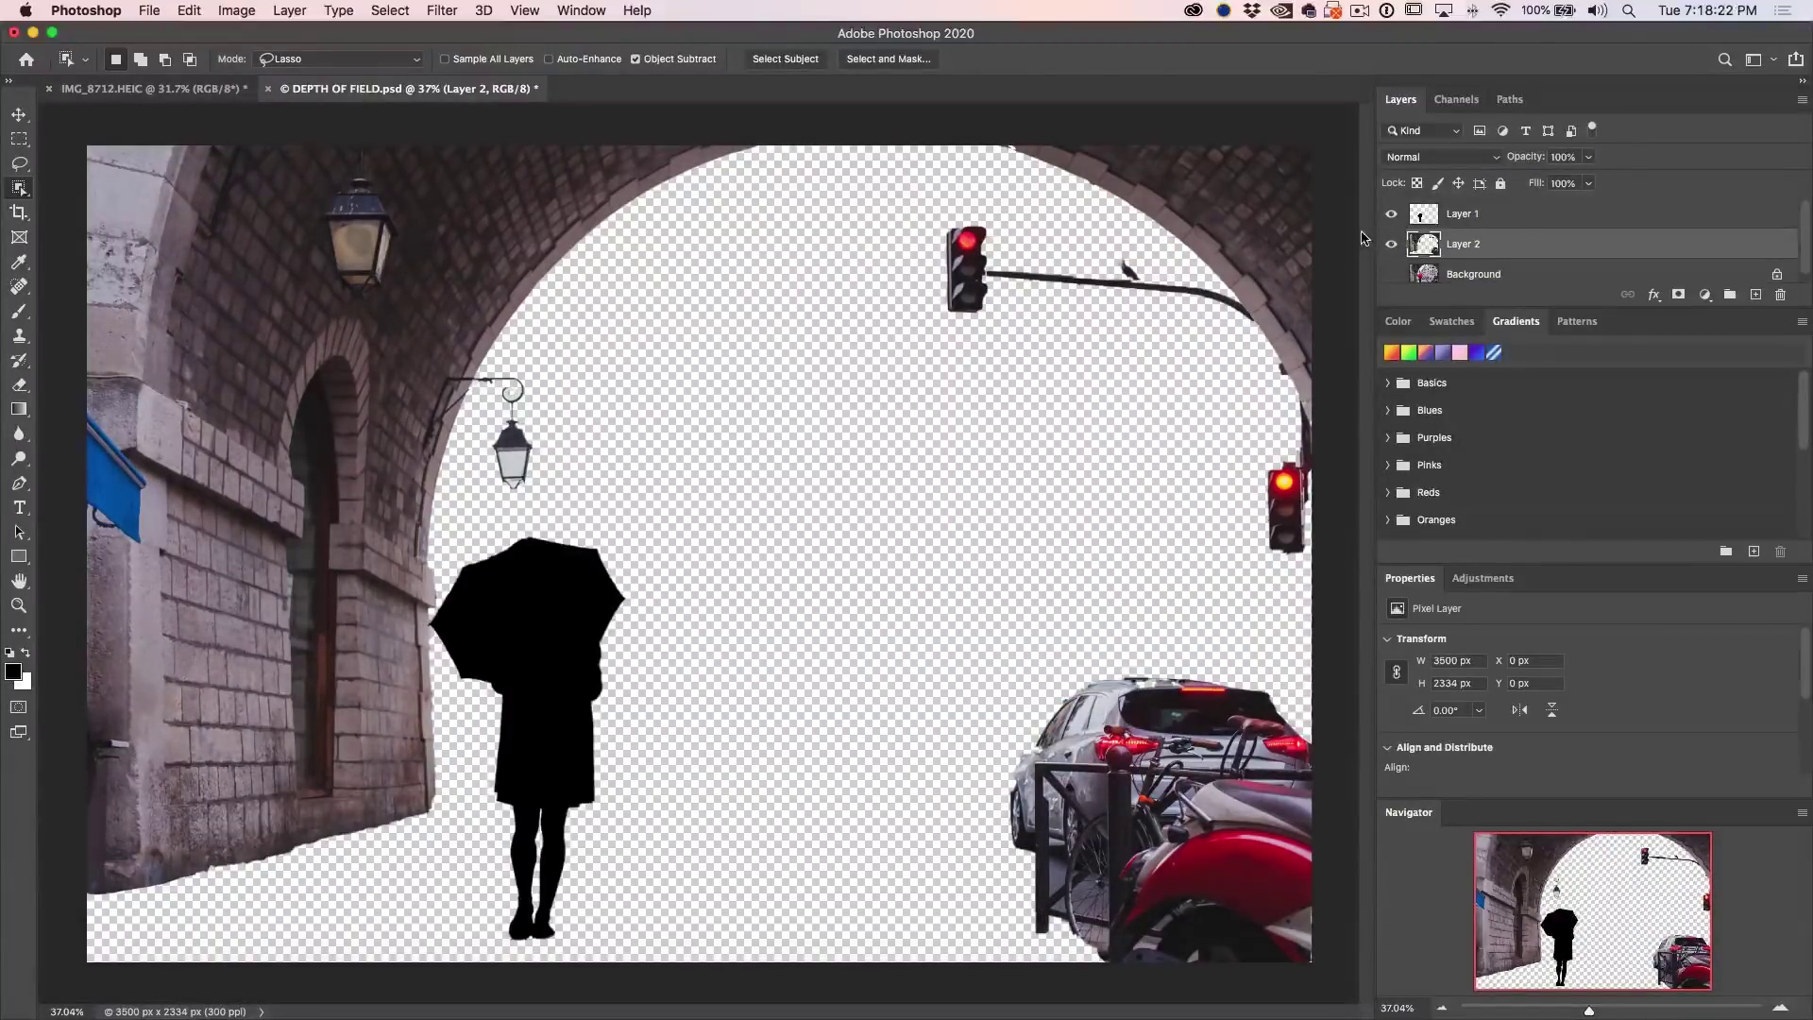
click(1395, 217)
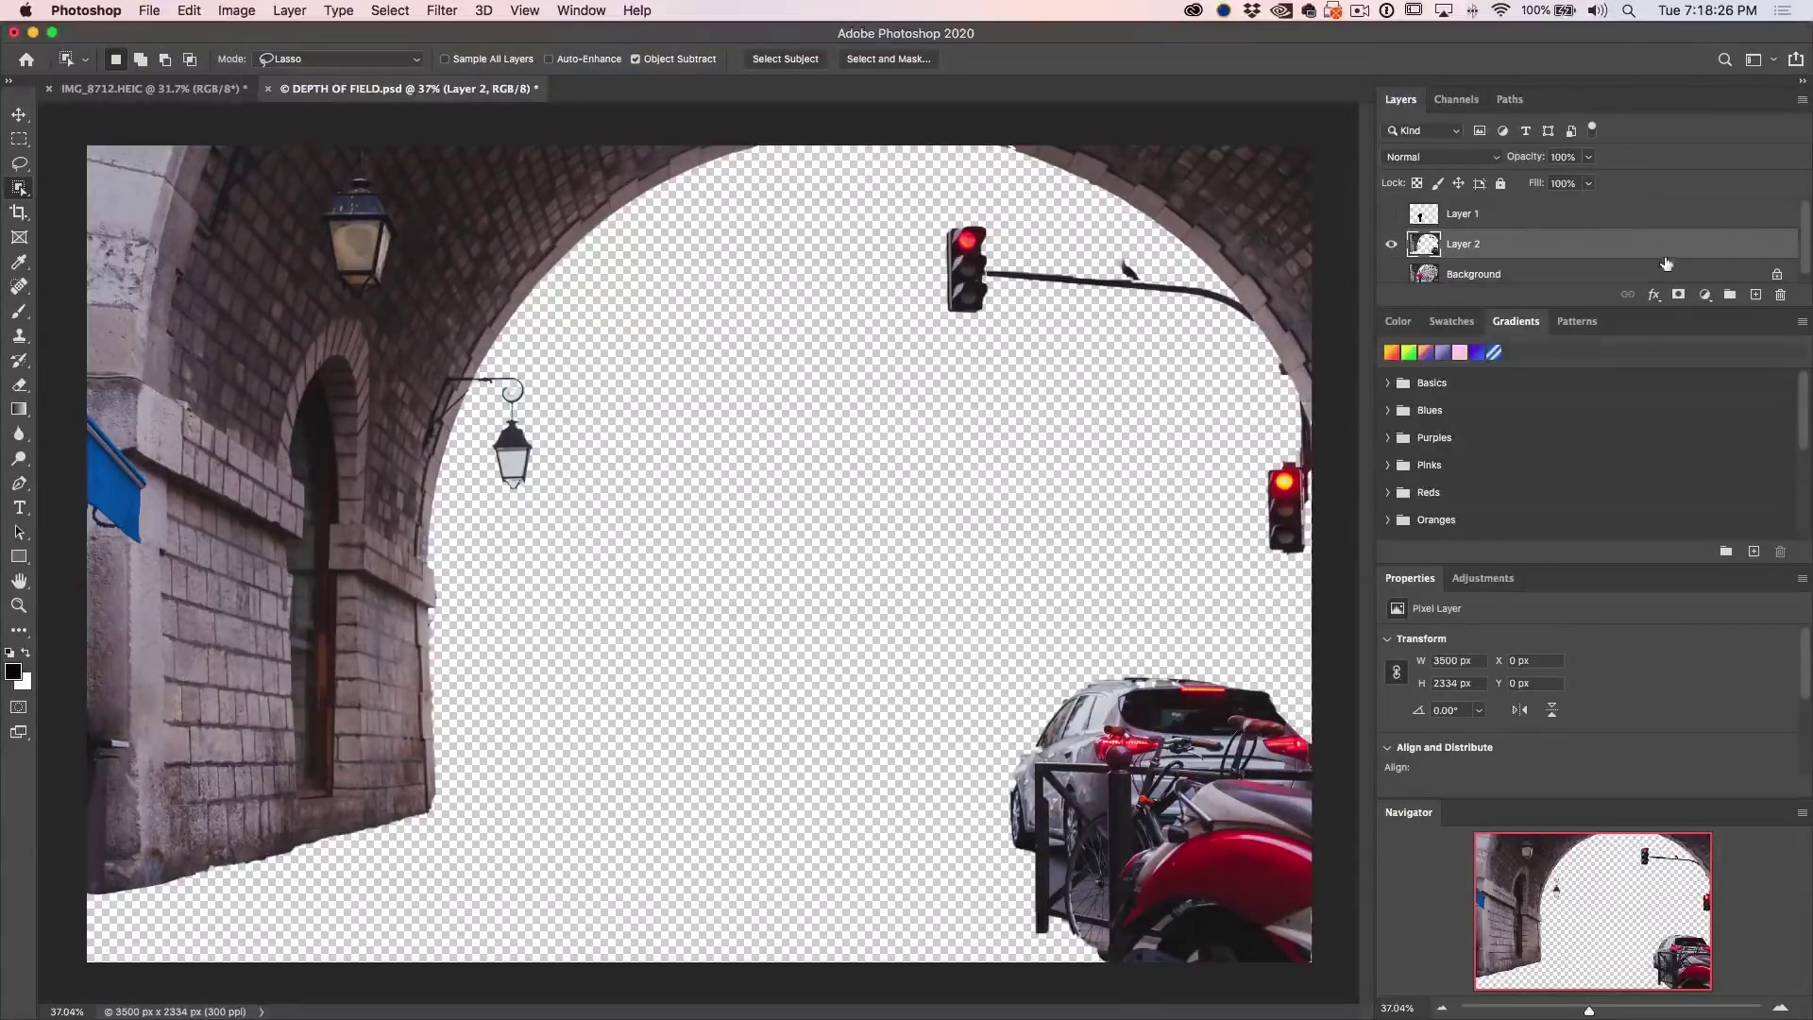
Step: Create a new layer beneath Layer 2, fill it with white and show the woman's silhouette layer
click(1757, 295)
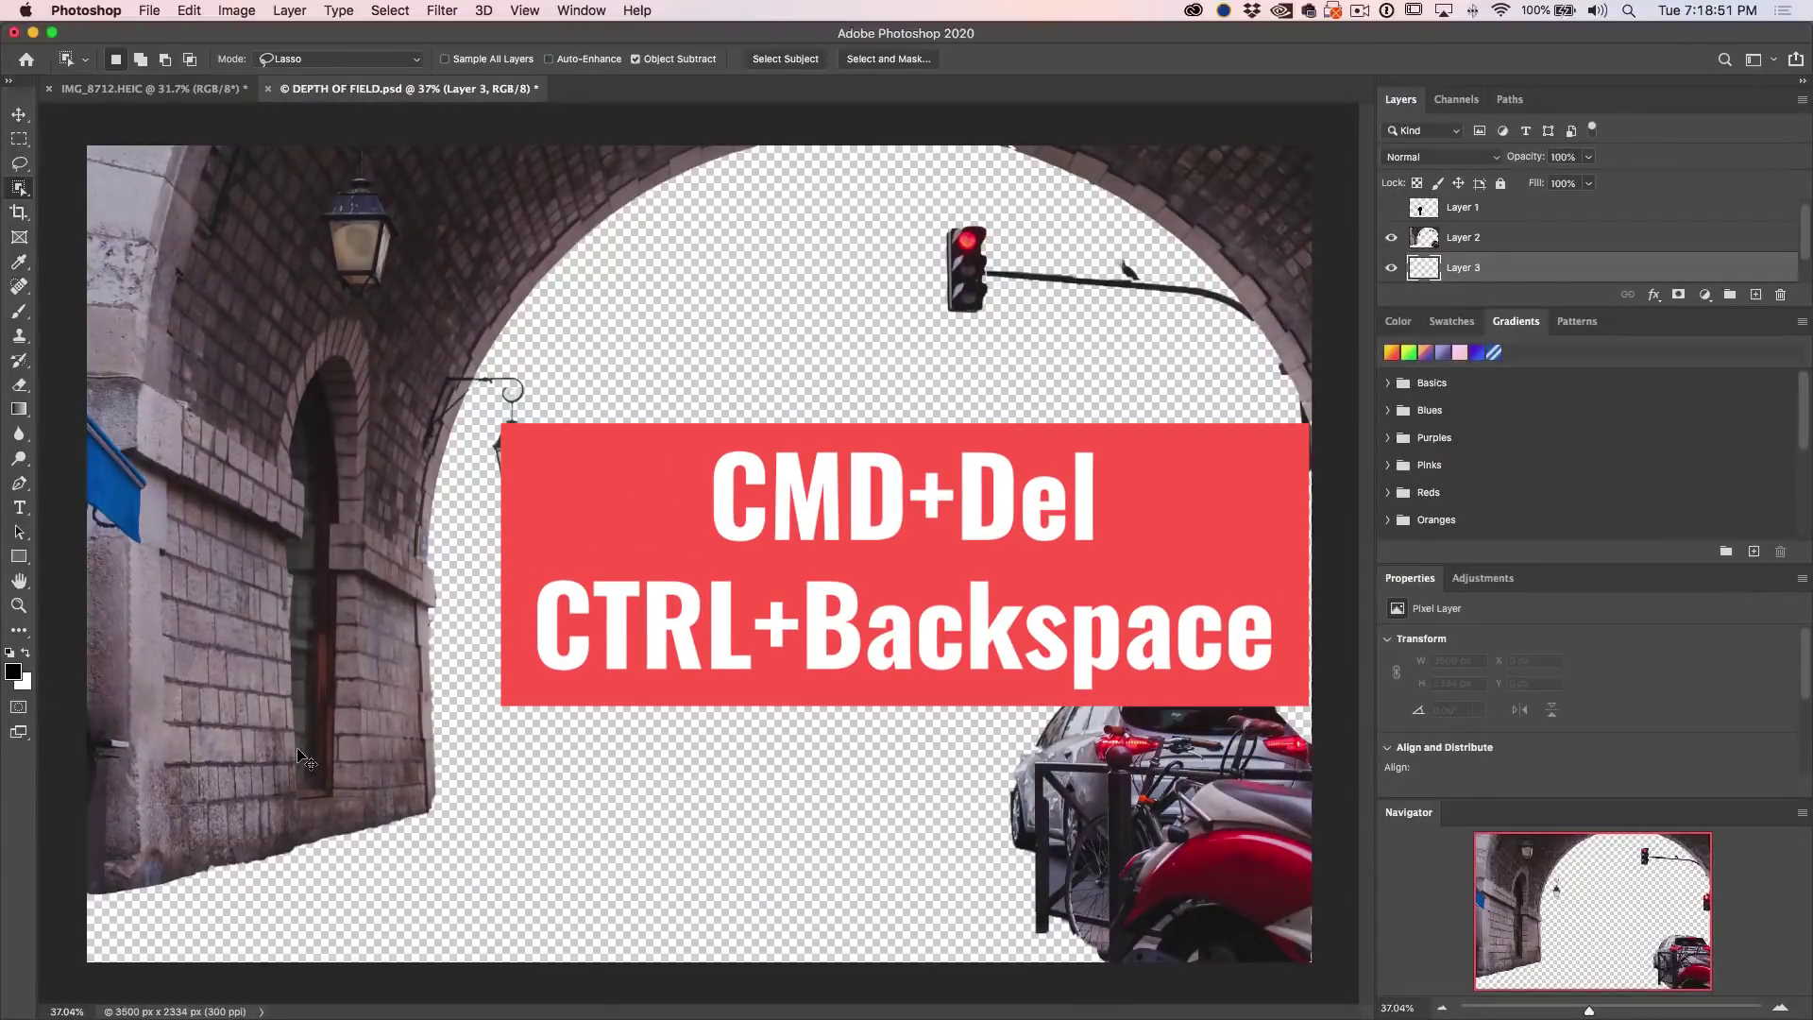
key(super+BackSpace)
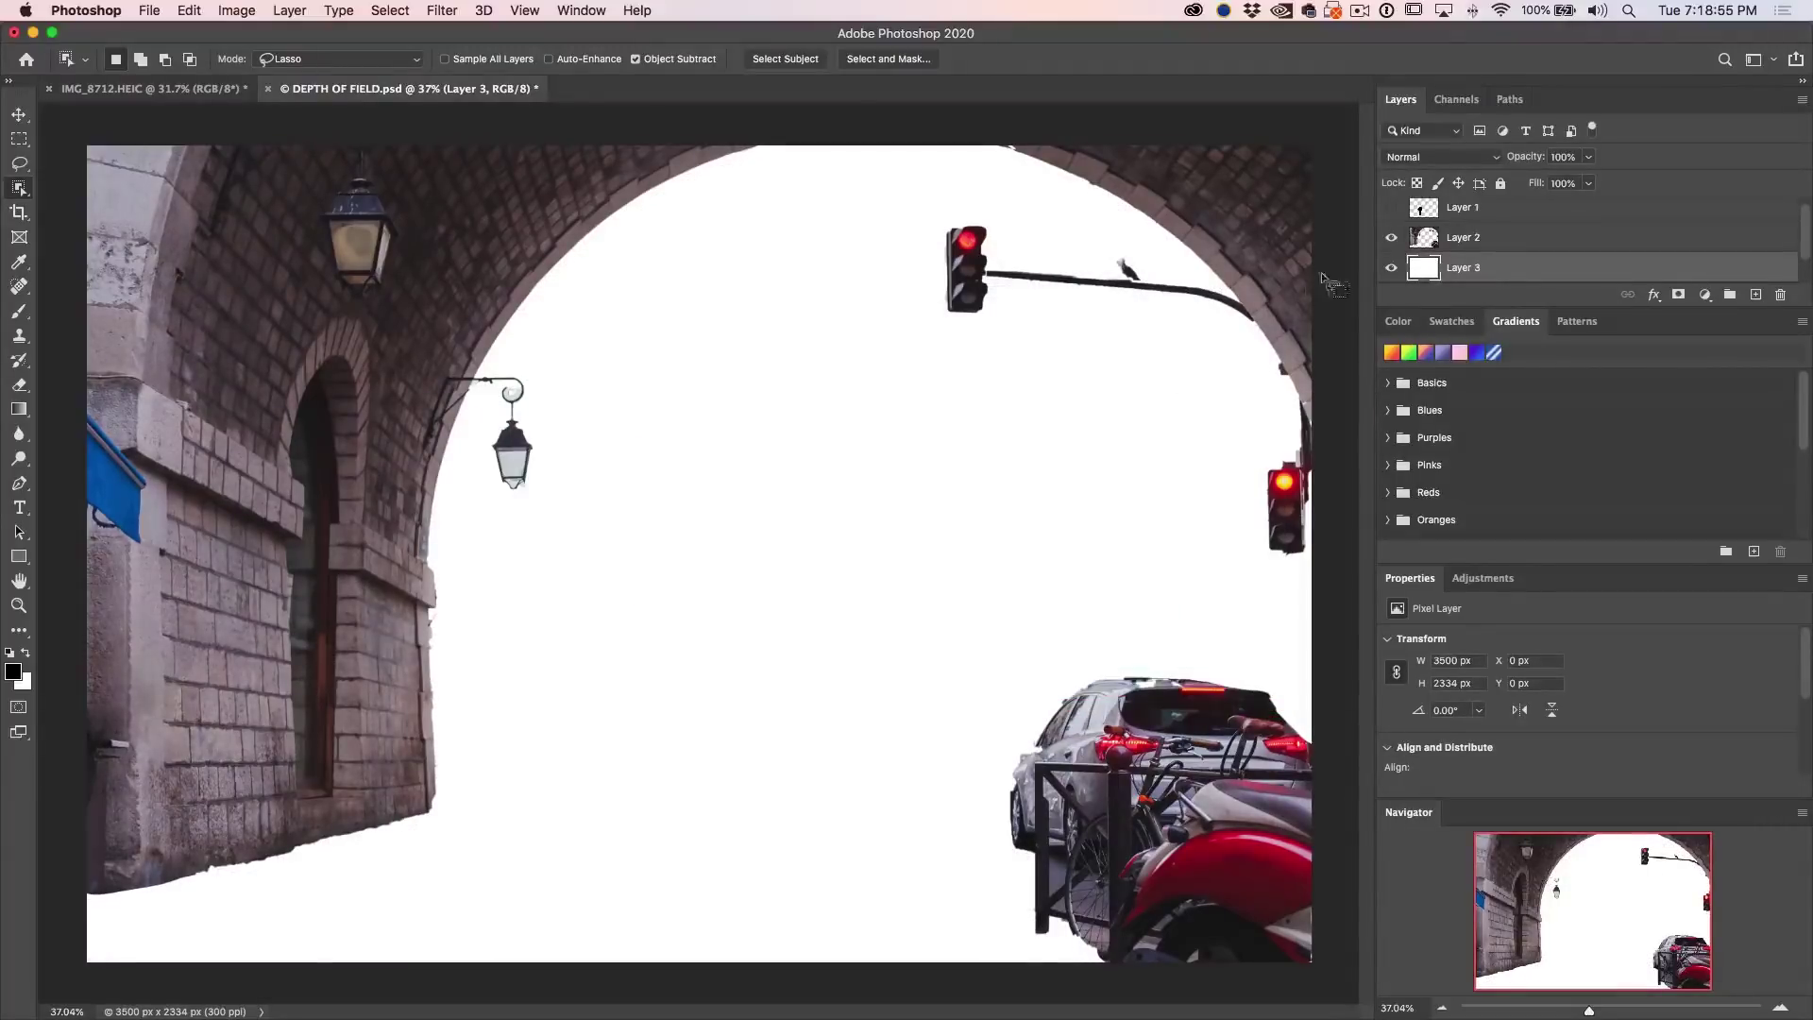
click(1391, 208)
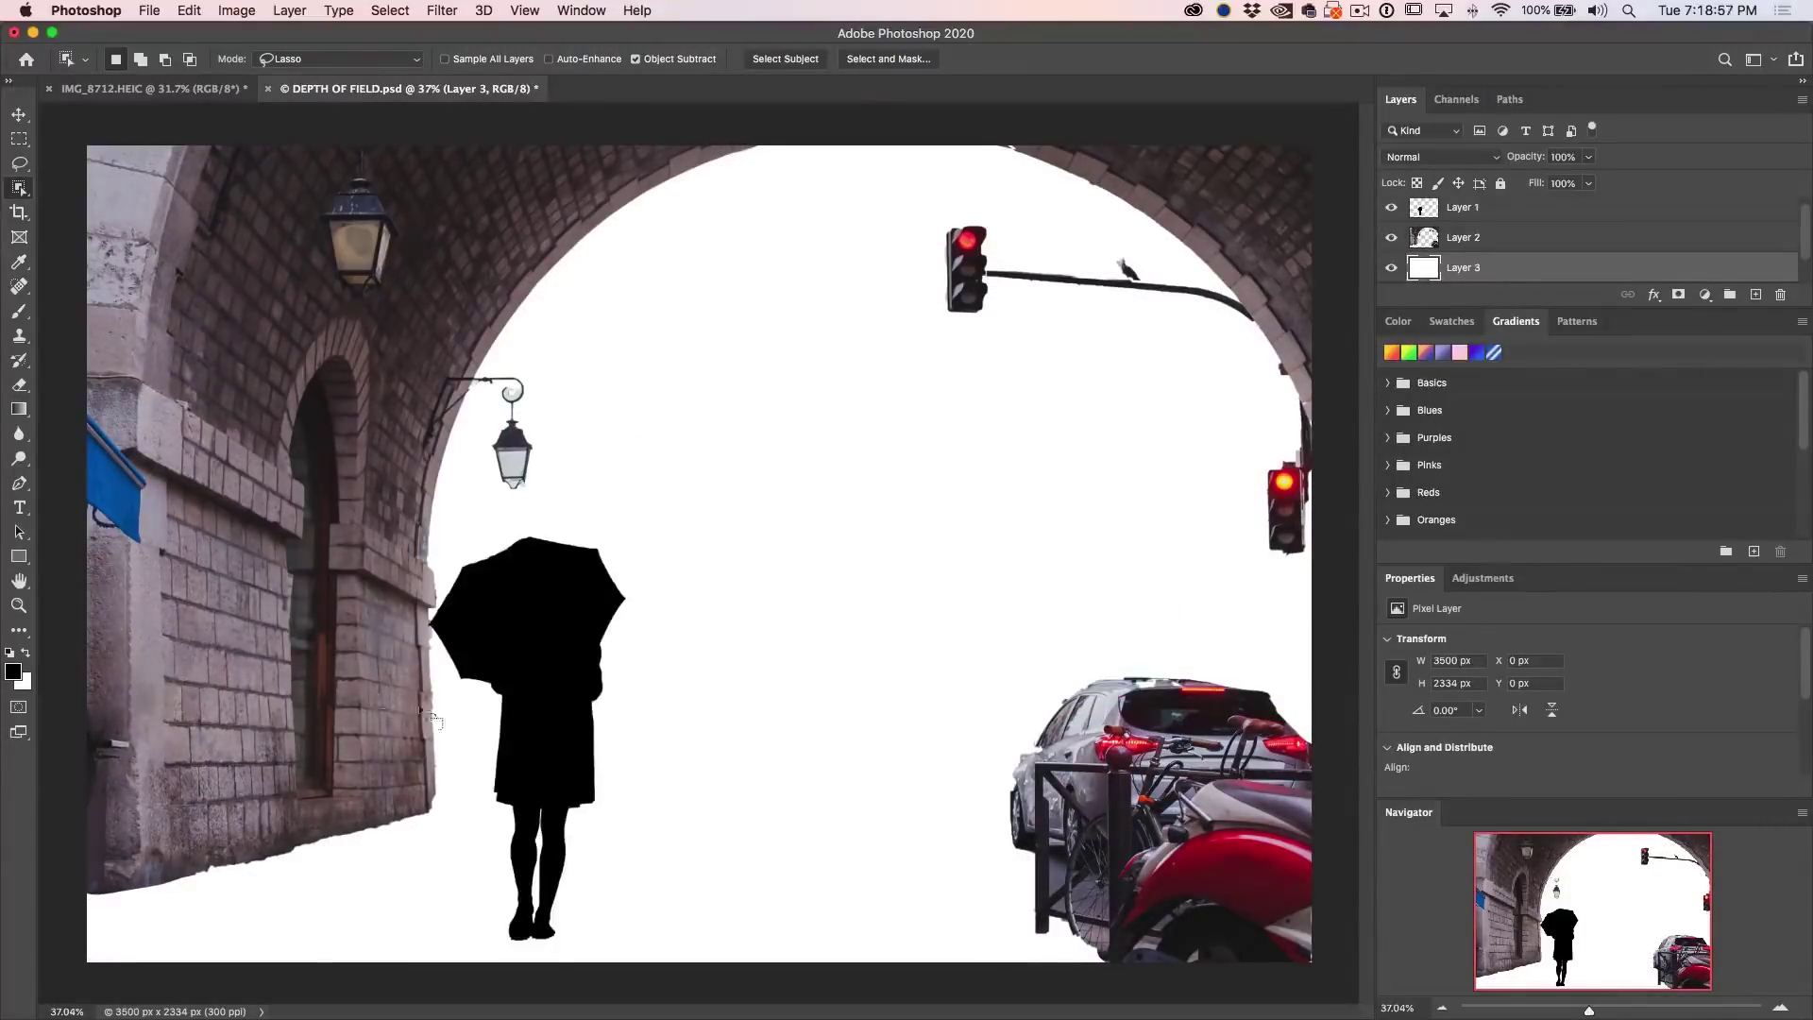
Step: Lock the transparent pixels of Layer 2 and fill its wall and vehicle cutout with 50% Gray
click(1476, 238)
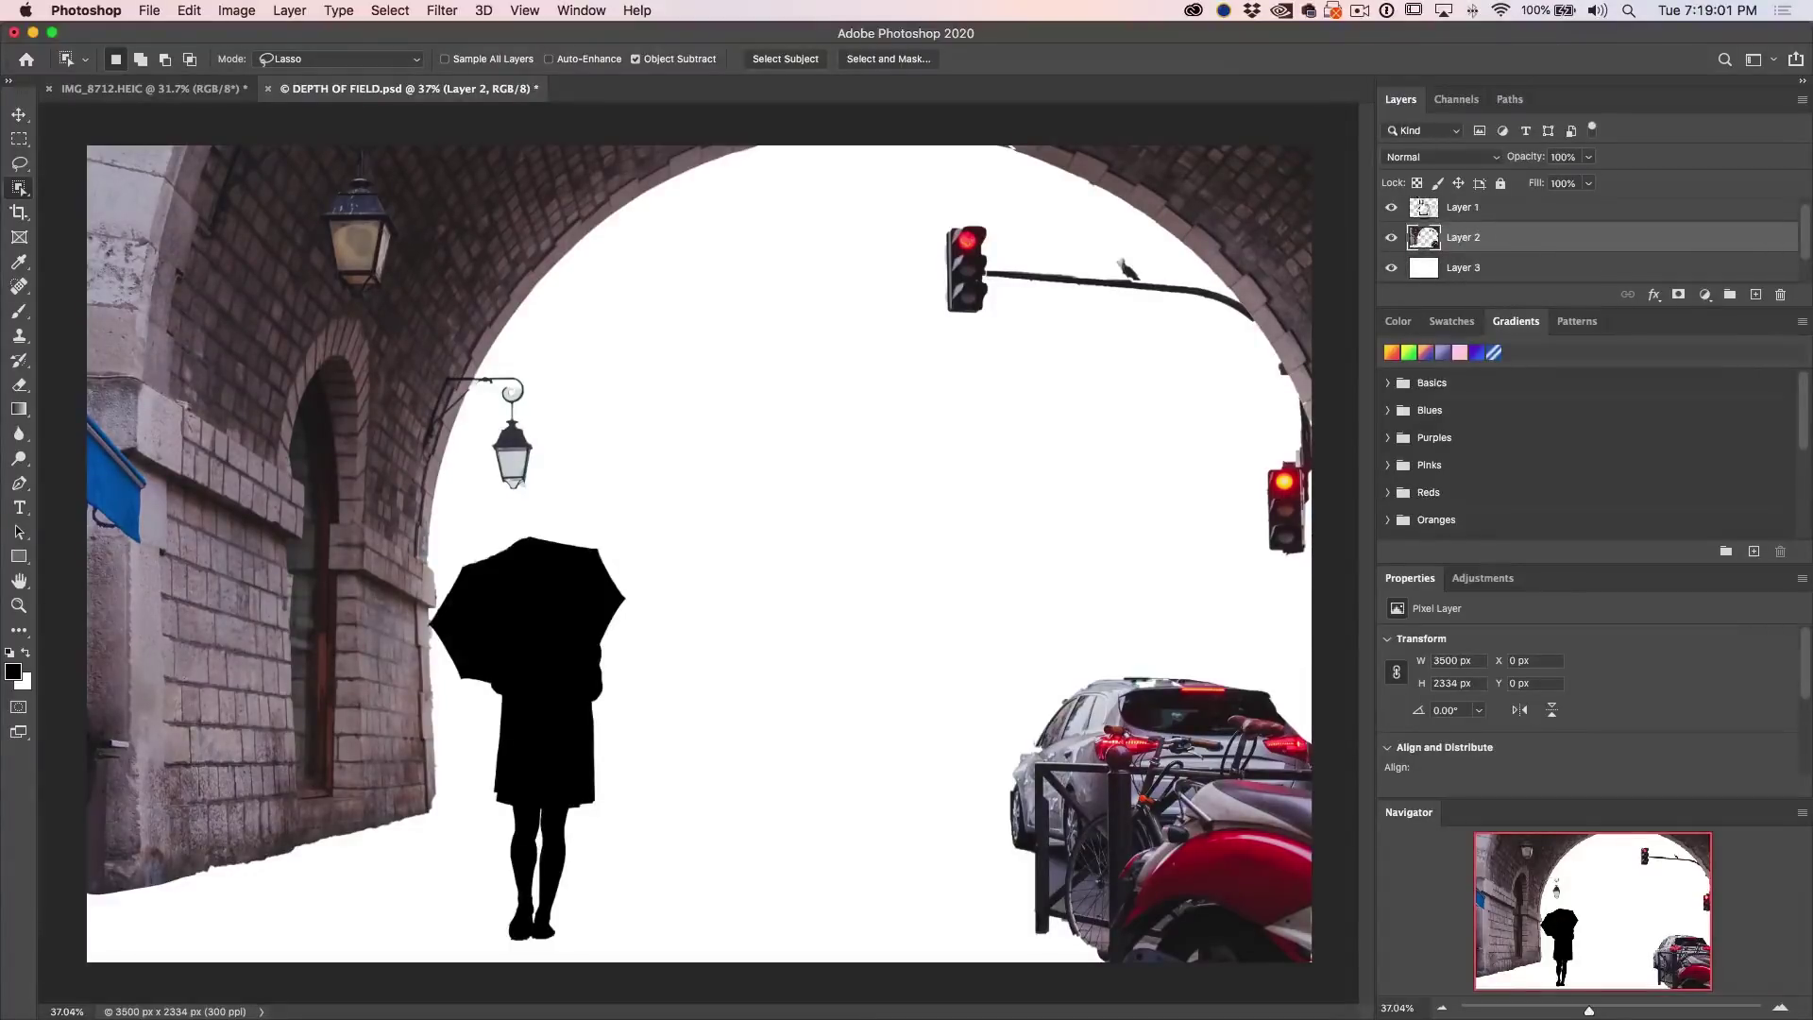
click(1417, 184)
key(shift+BackSpace)
click(907, 432)
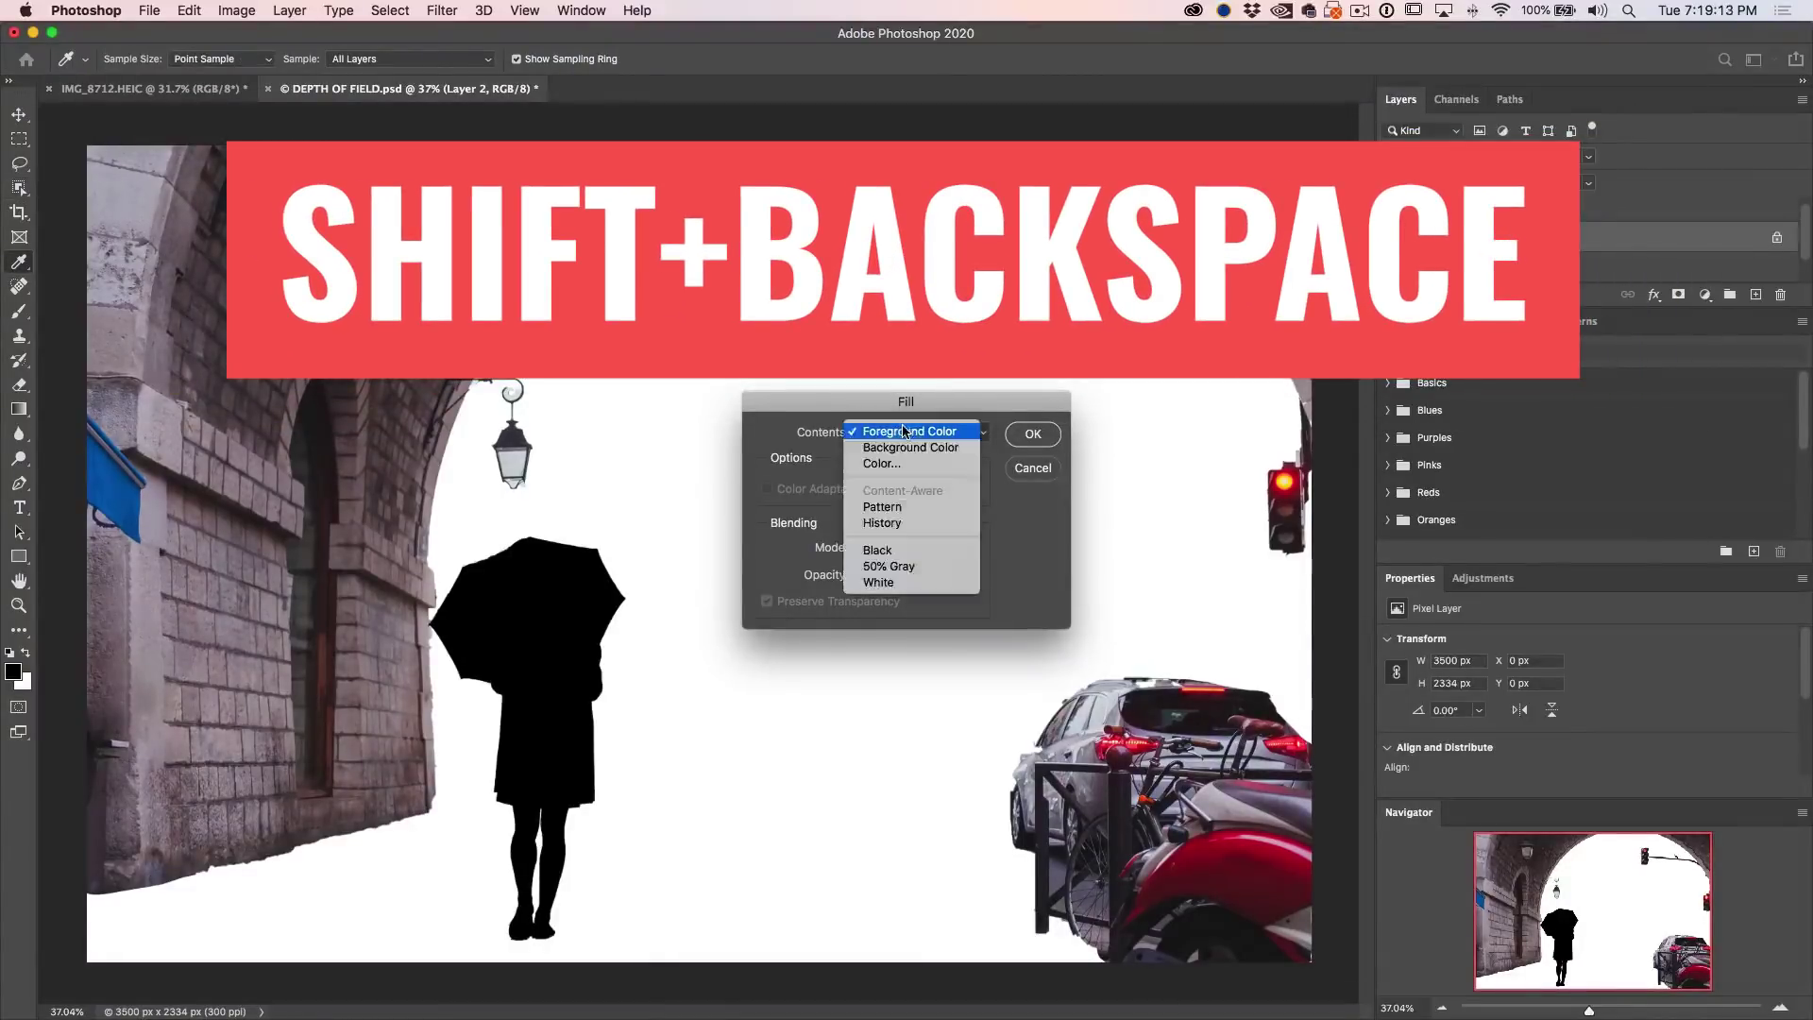
click(912, 568)
click(1033, 434)
key(w)
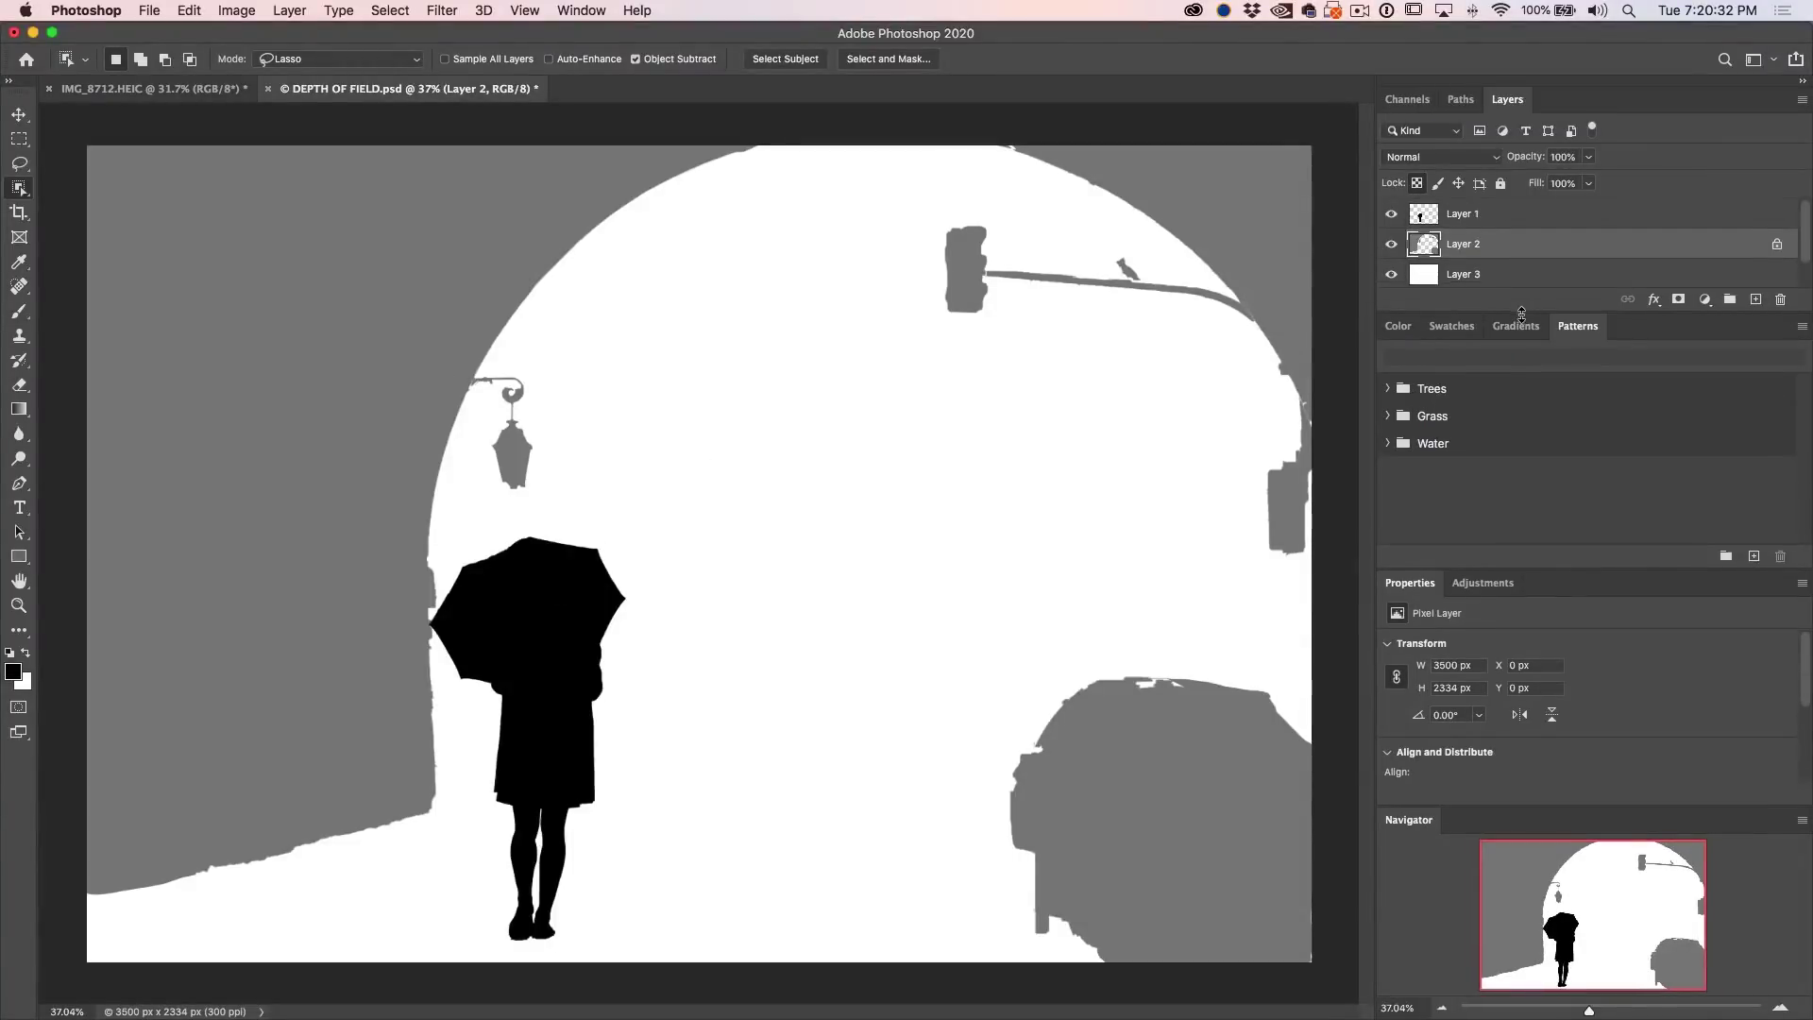
Step: Enlarge the layer list and set the Gradient tool to the Foreground to Background preset from Basics
drag(1519, 311, 1520, 343)
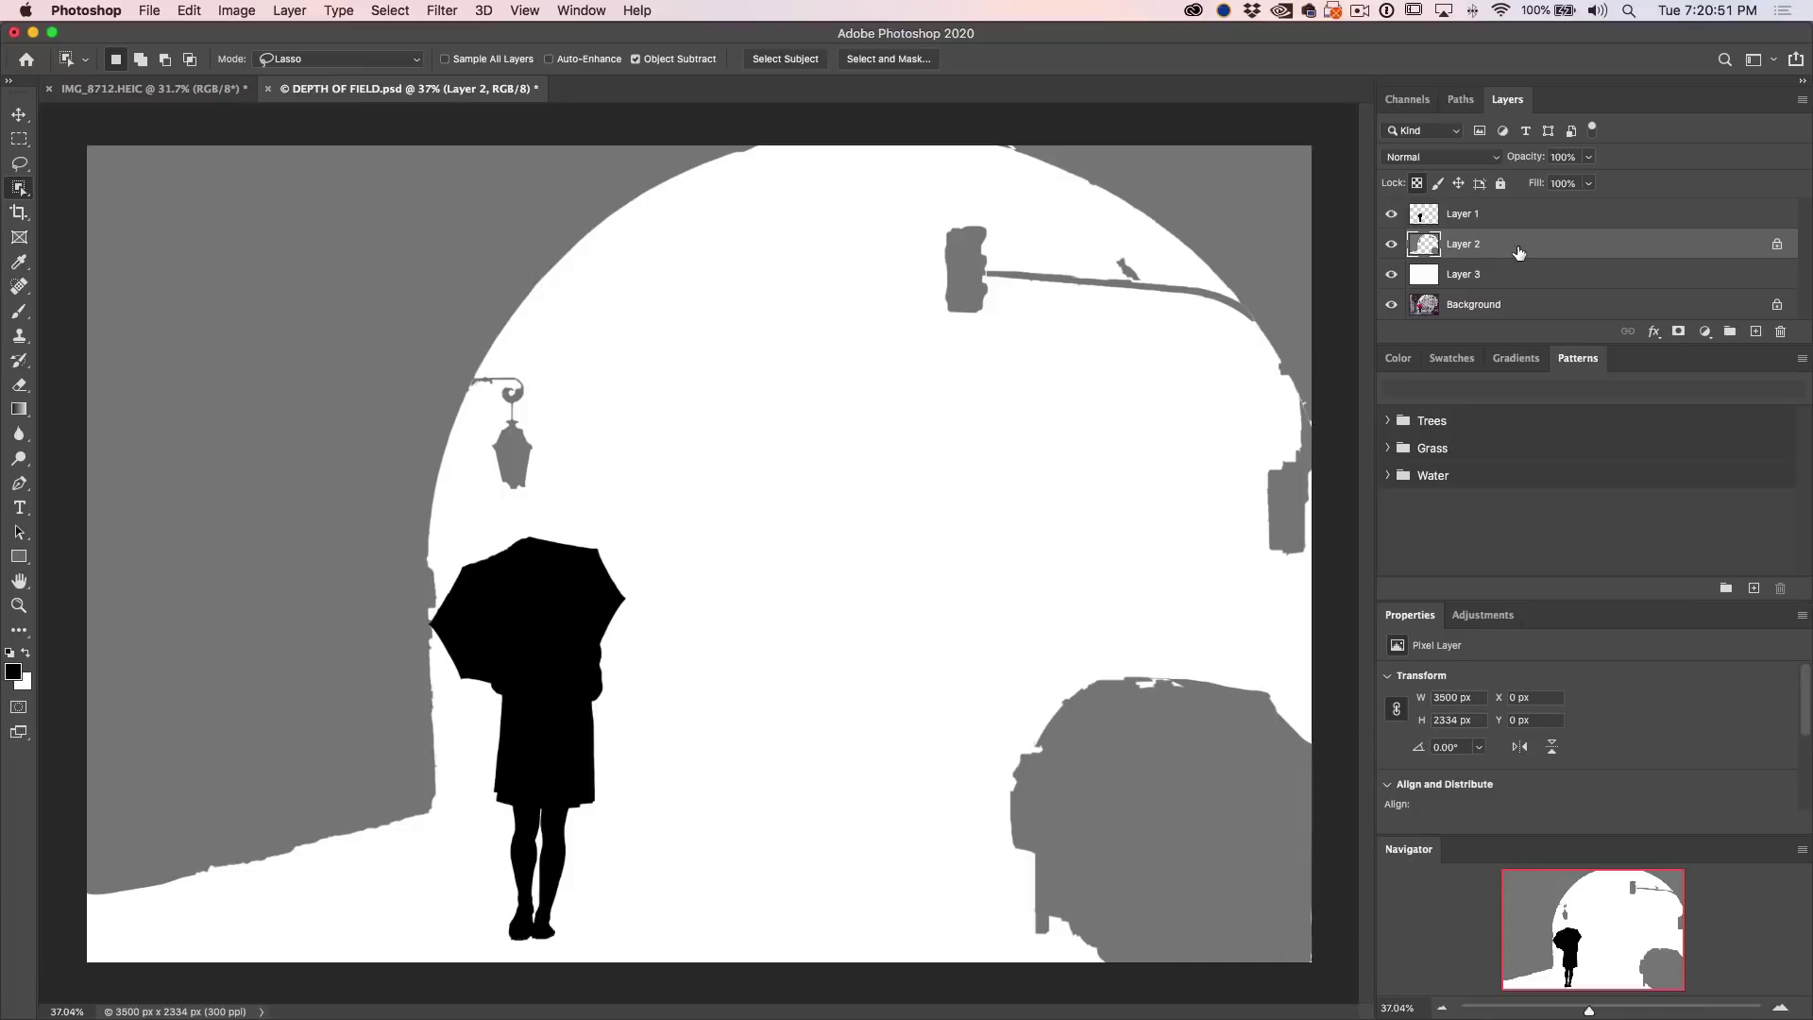
click(19, 410)
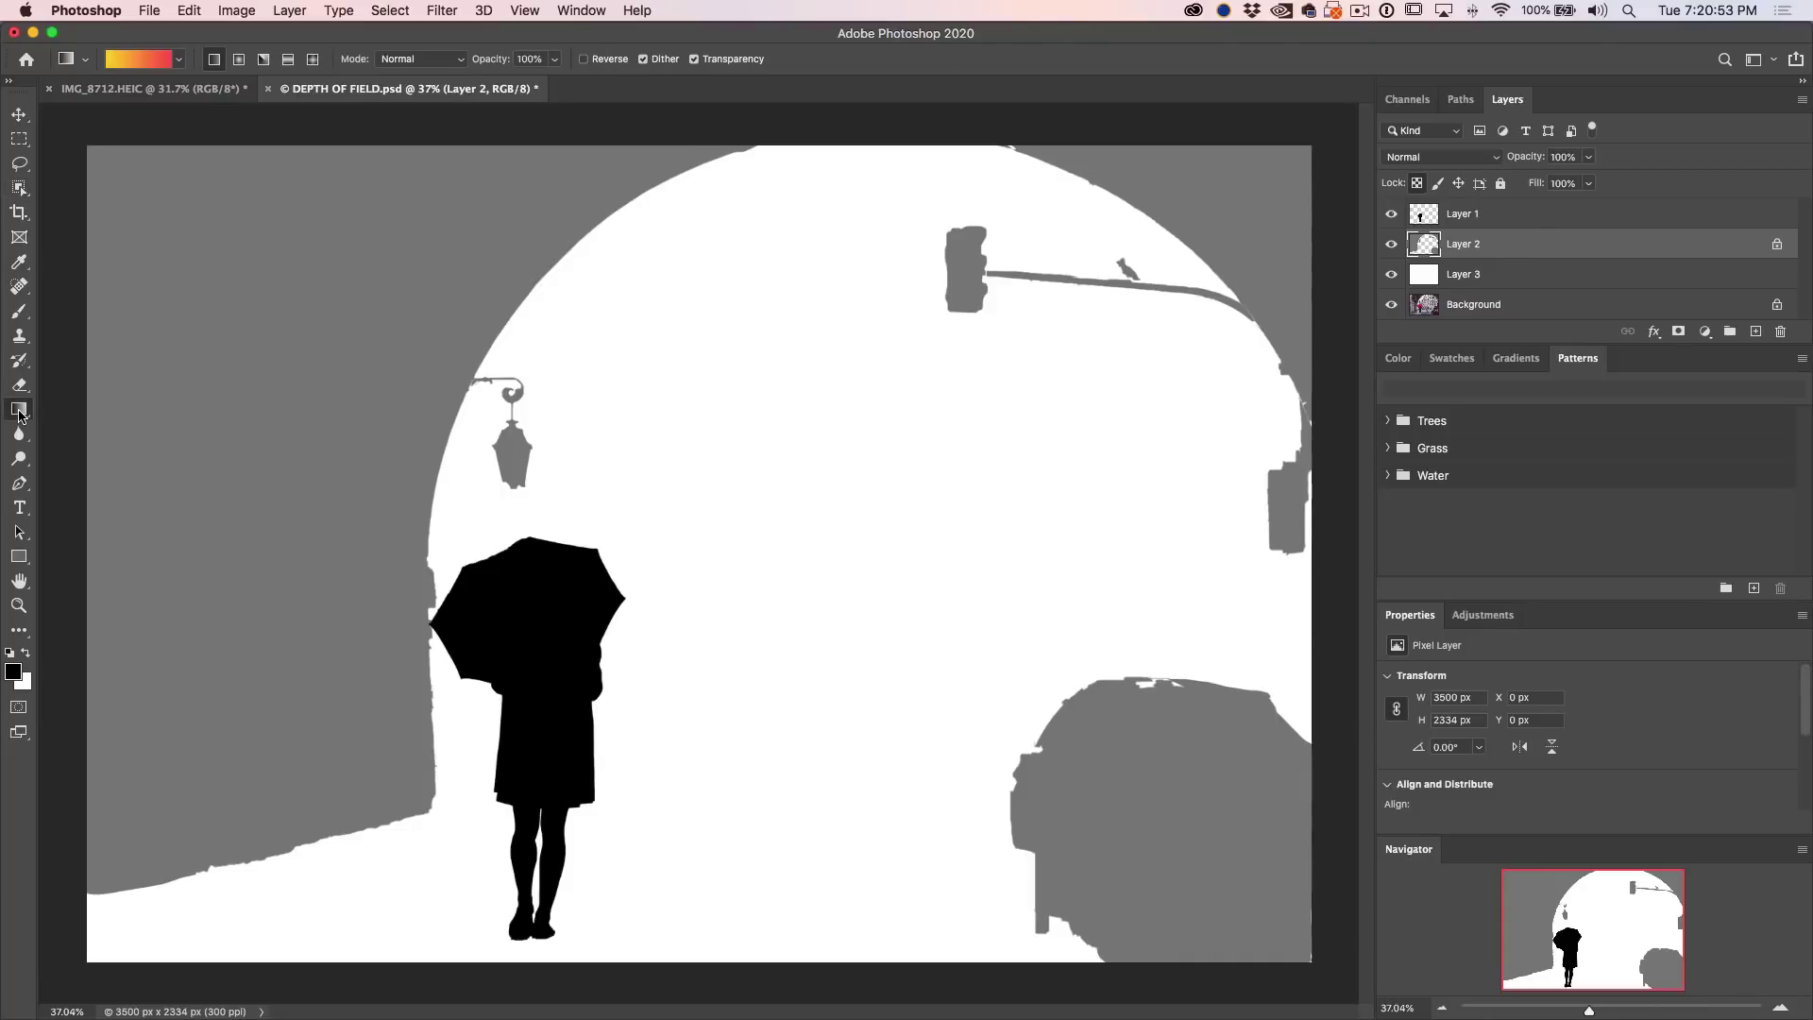
click(138, 61)
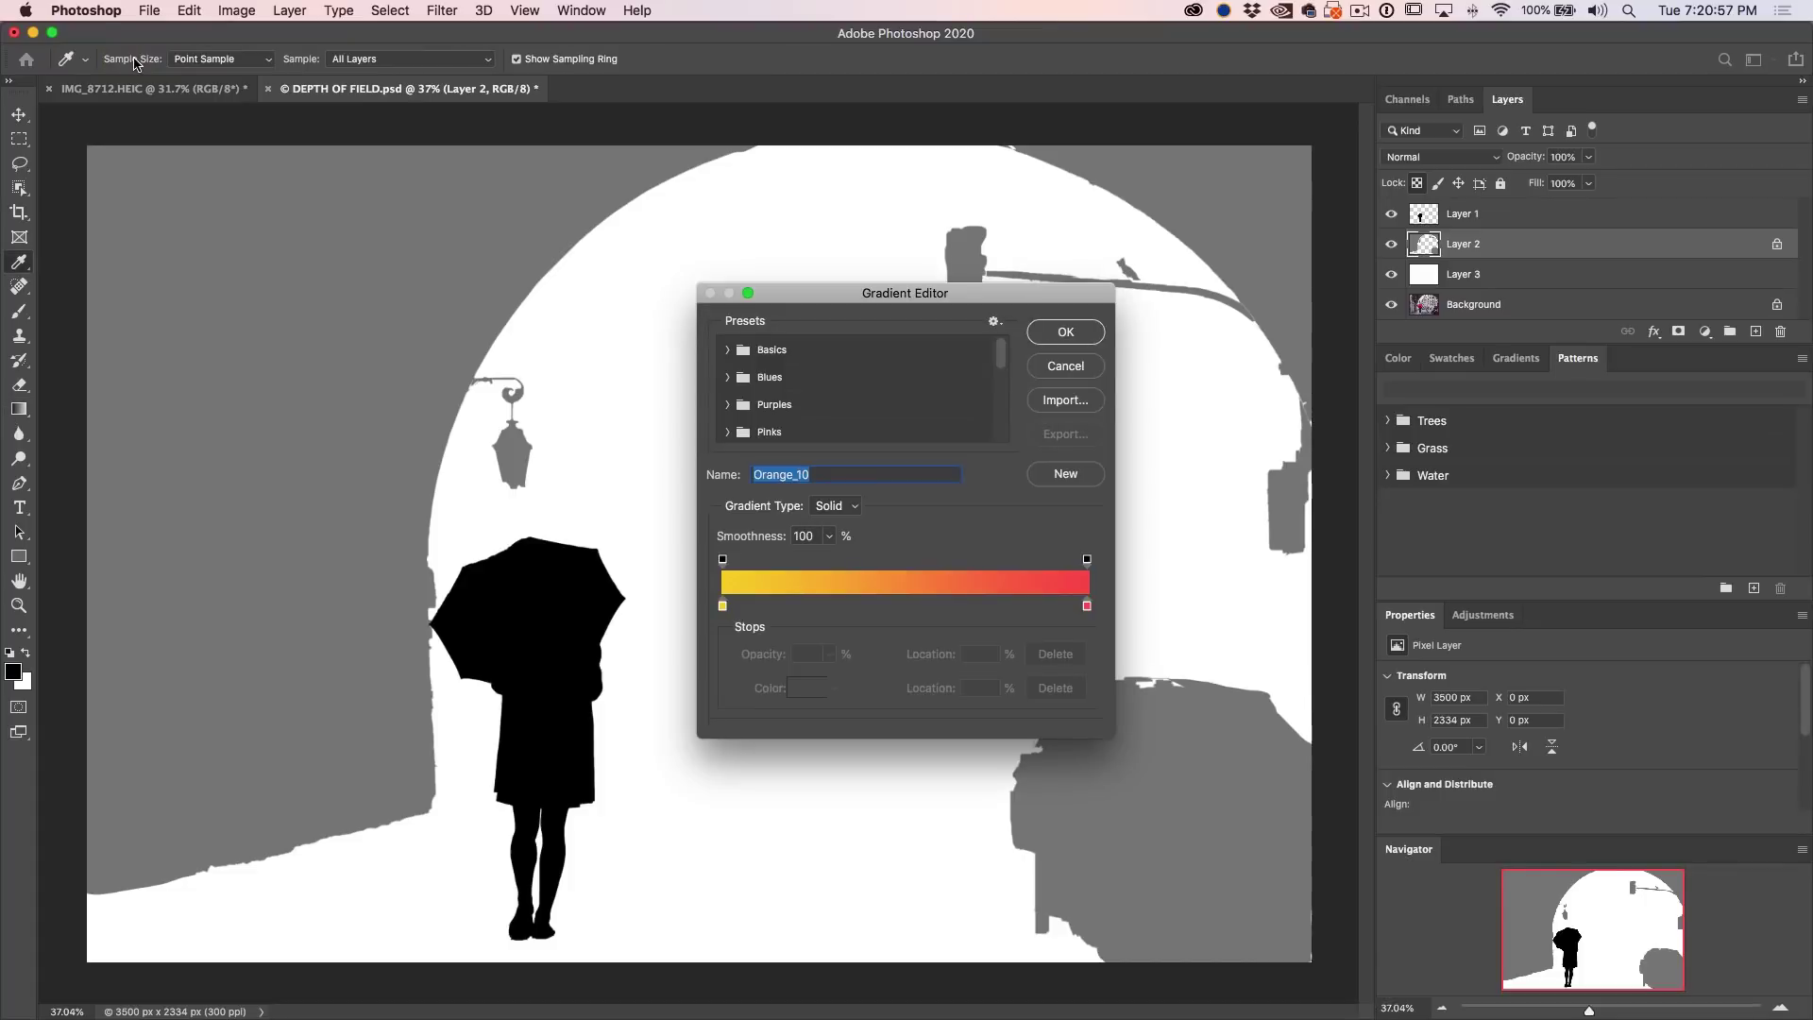
click(727, 352)
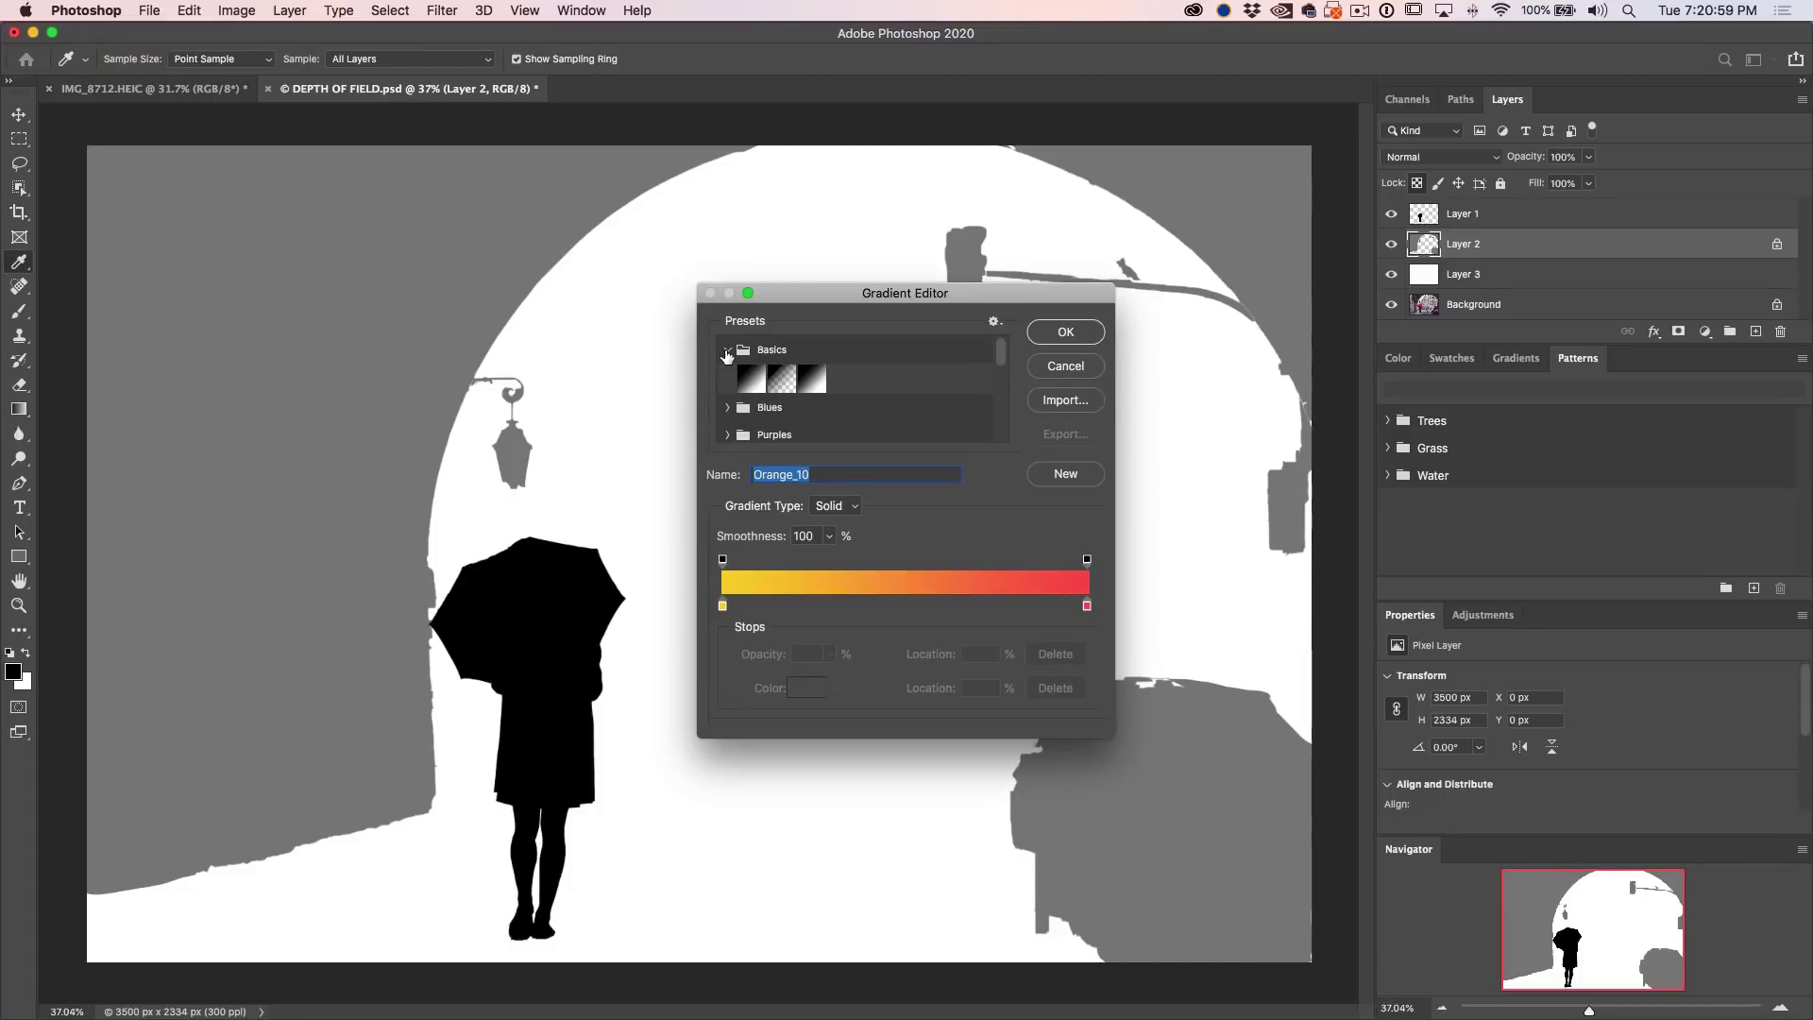
click(746, 383)
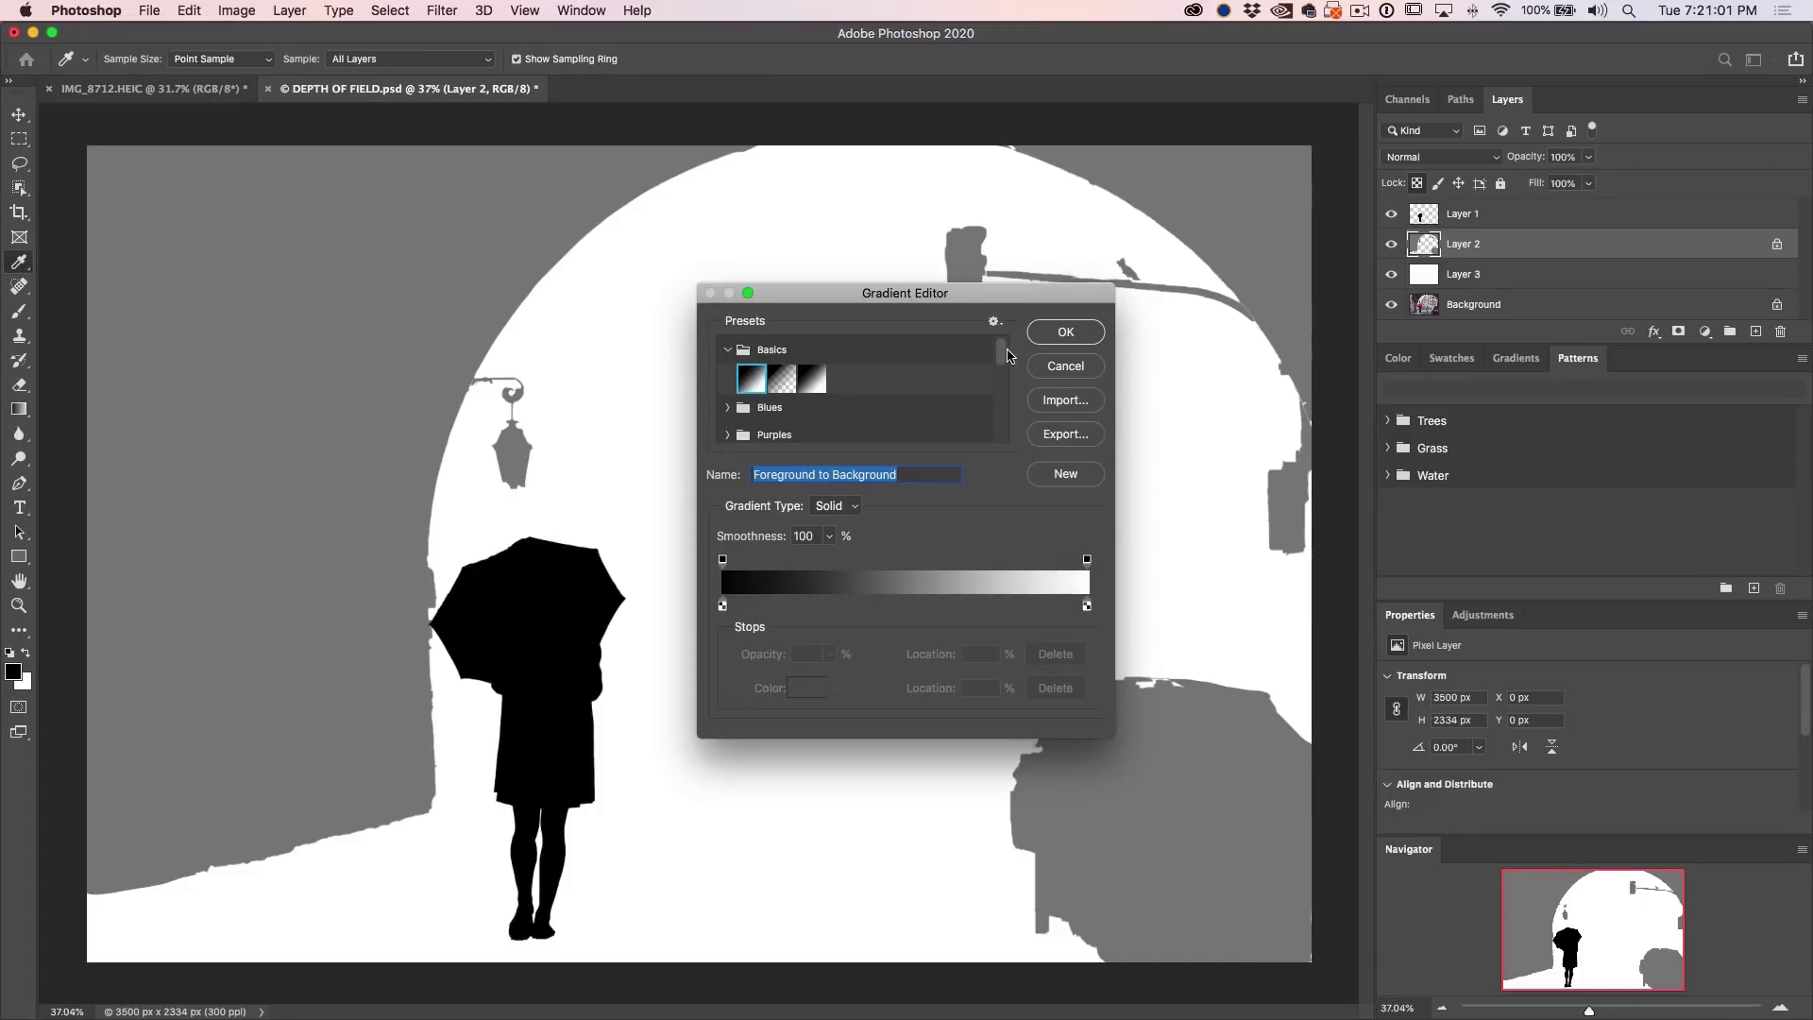
scroll(782, 420, down, 3)
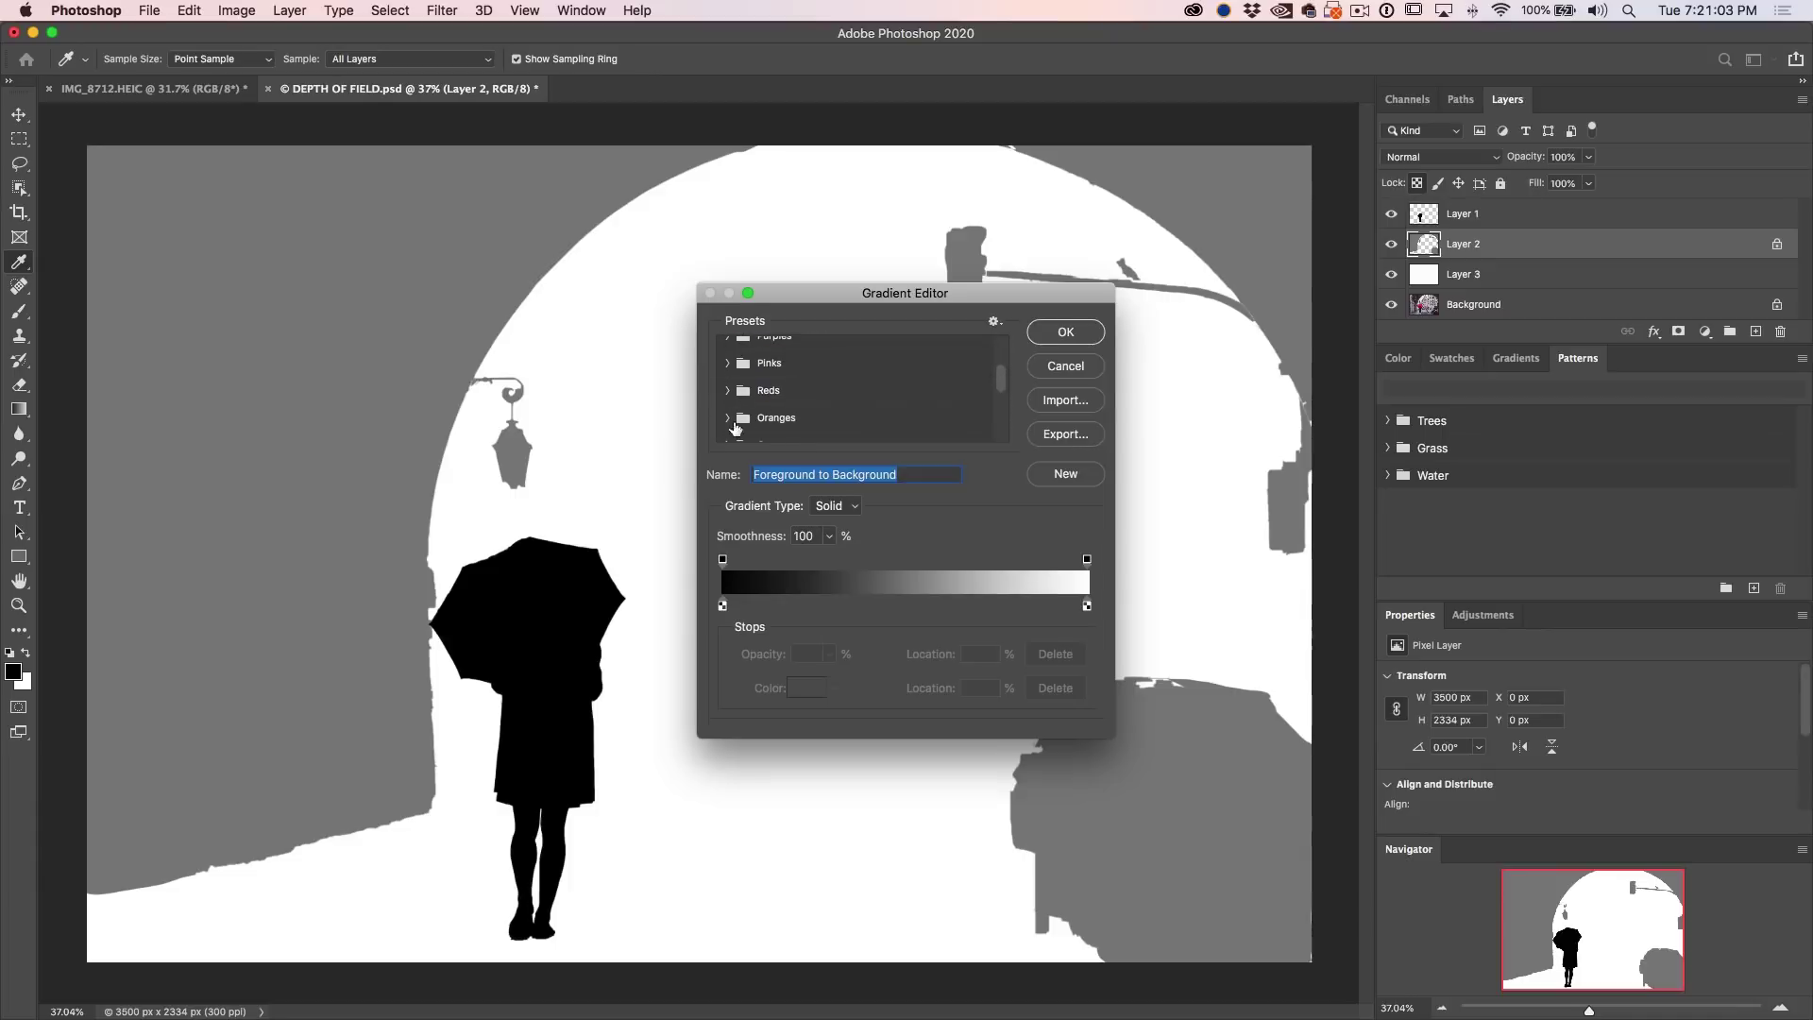
scroll(996, 382, up, 3)
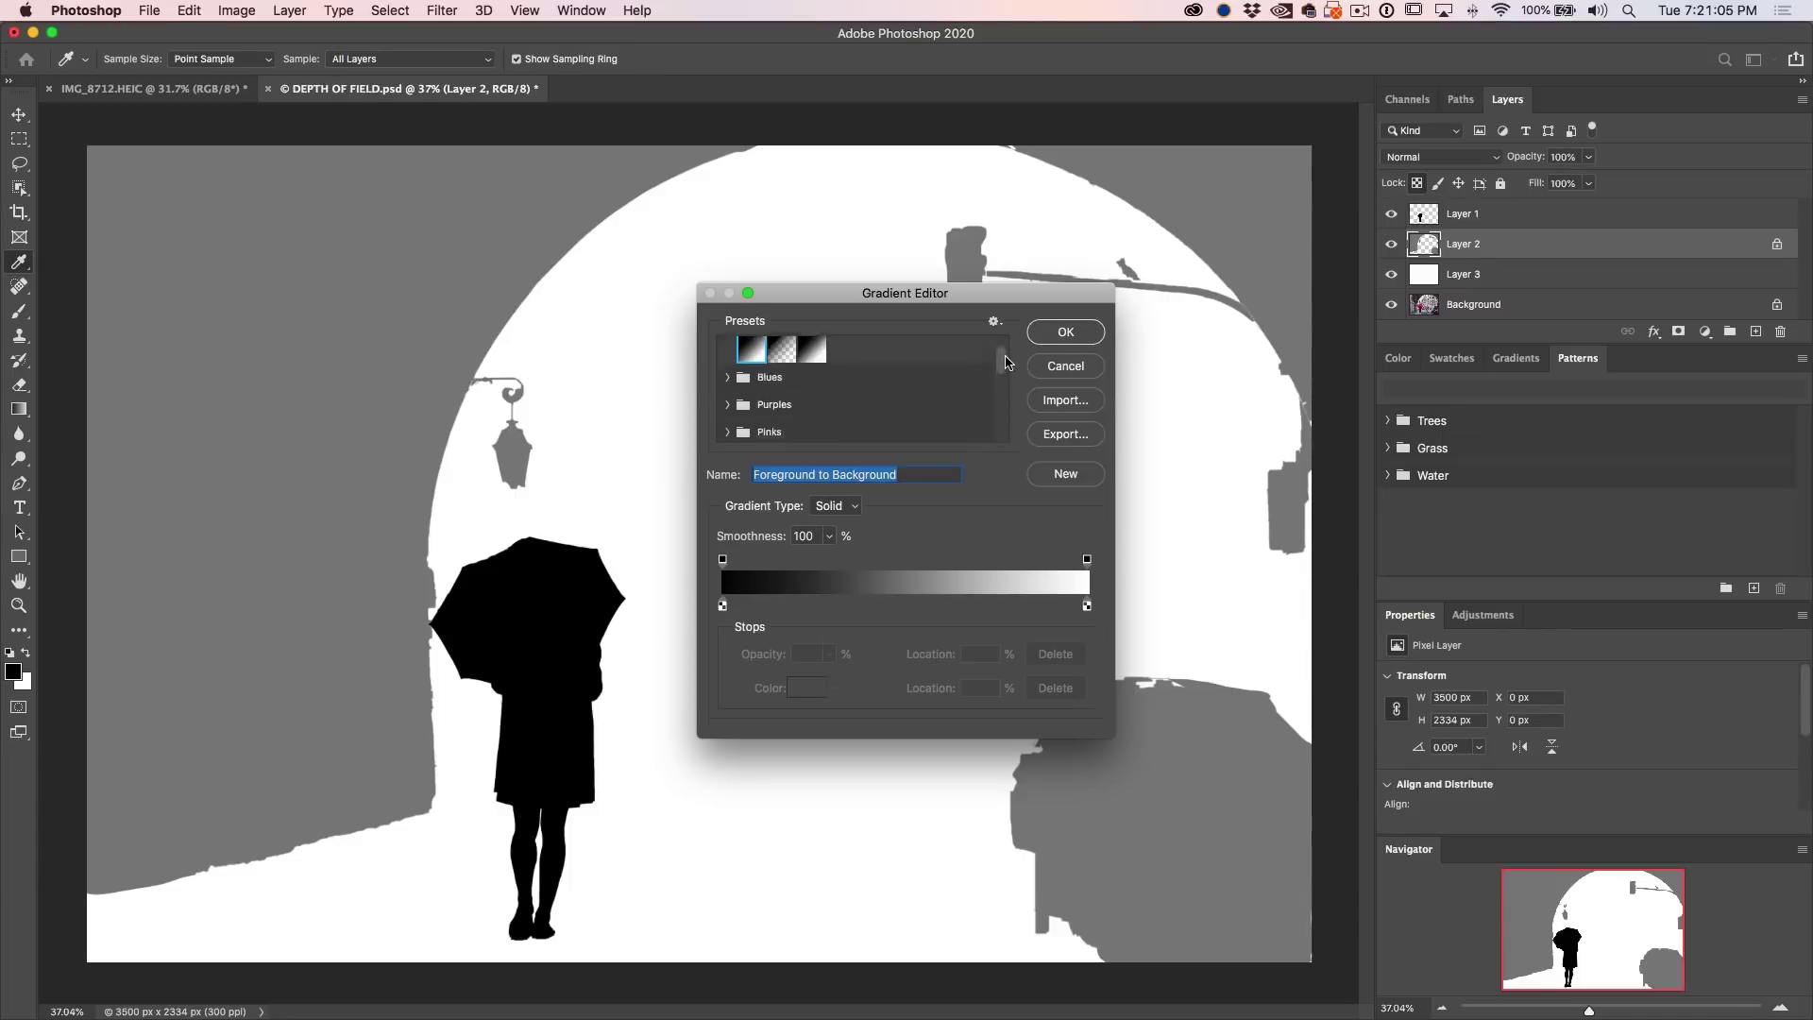
click(728, 409)
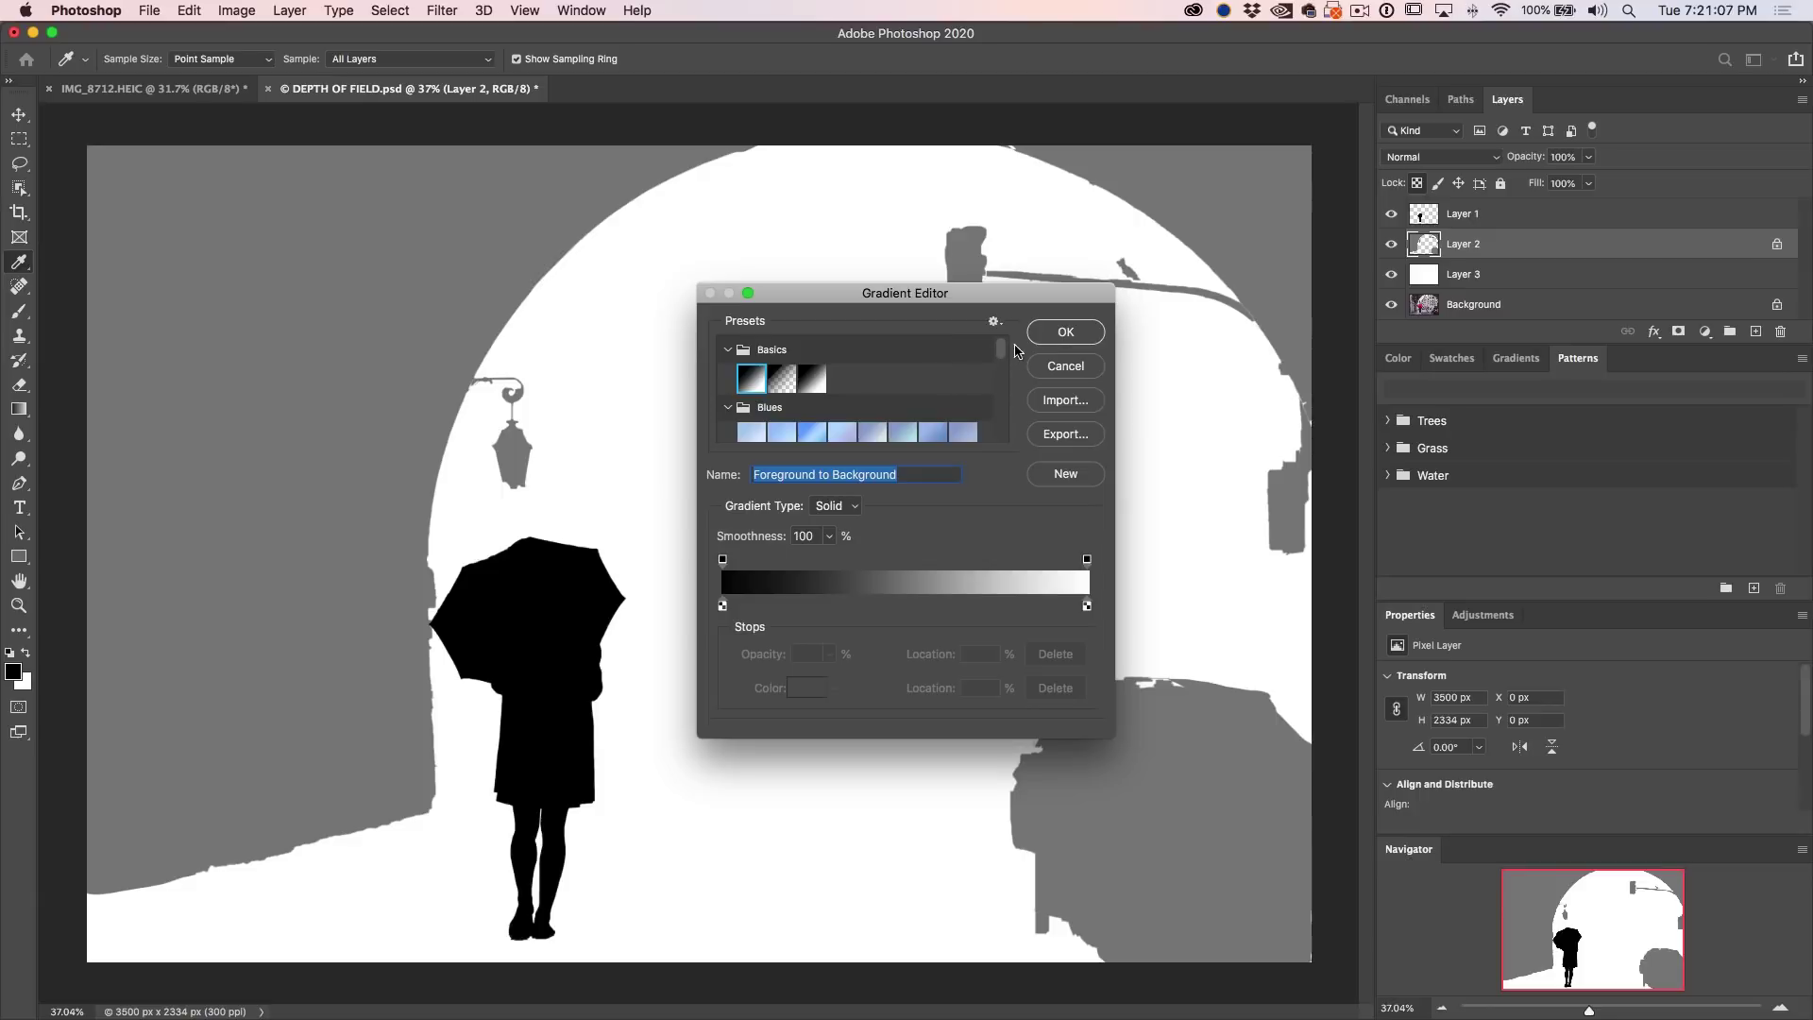
mouse_move(1004, 353)
mouse_down()
mouse_move(1003, 382)
mouse_move(998, 326)
mouse_up()
Step: Change the gradient's white end stop to the wall's gray 808080 and apply it across the left wall, from the image edge to the arch
click(1086, 606)
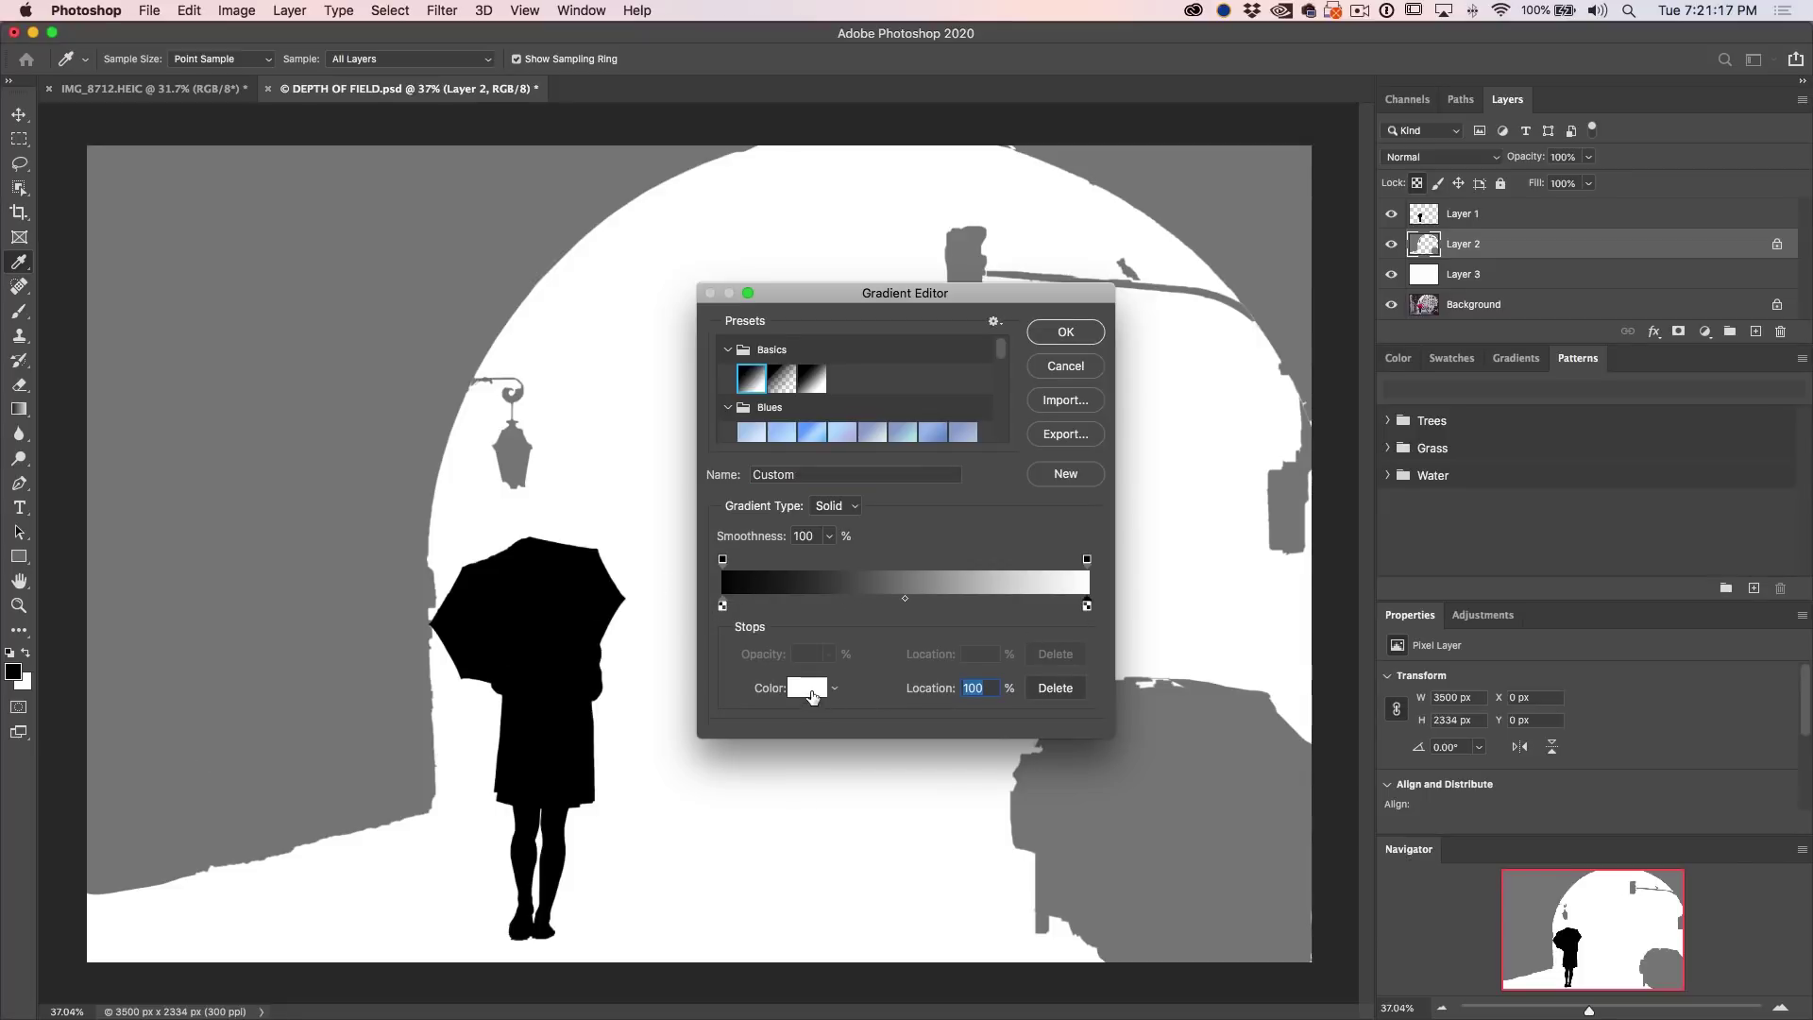
click(808, 690)
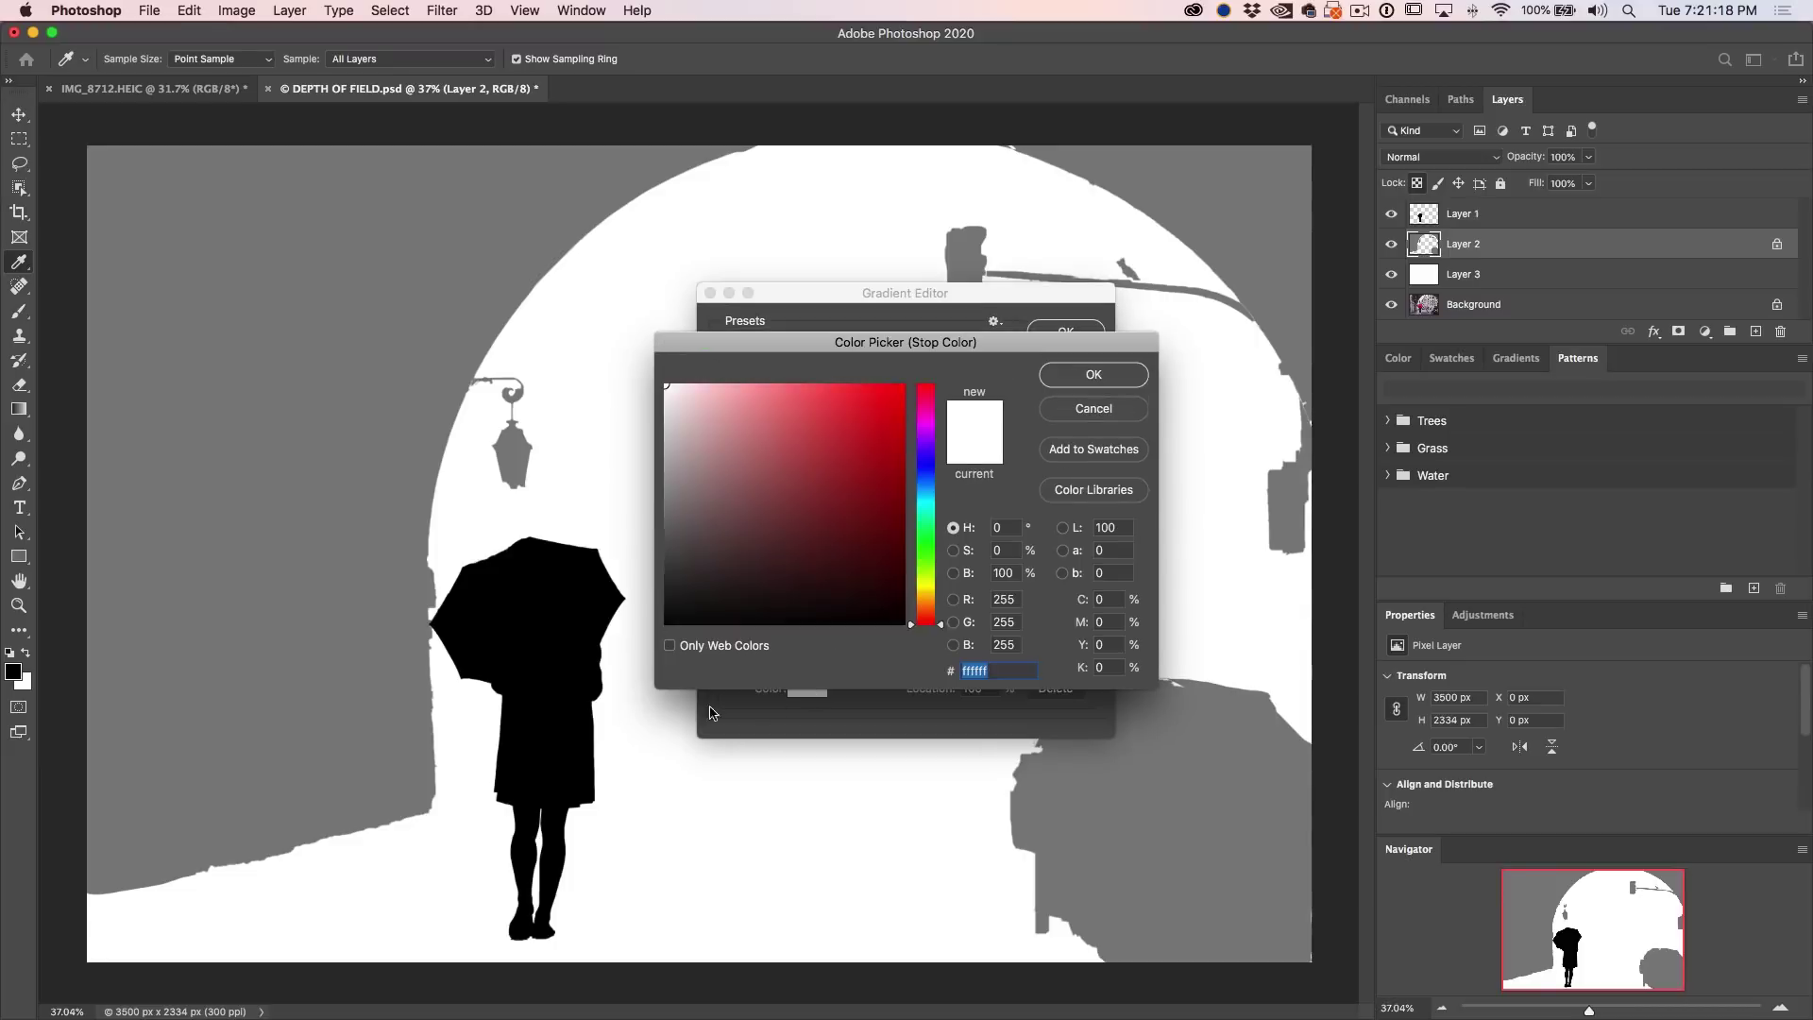
click(423, 717)
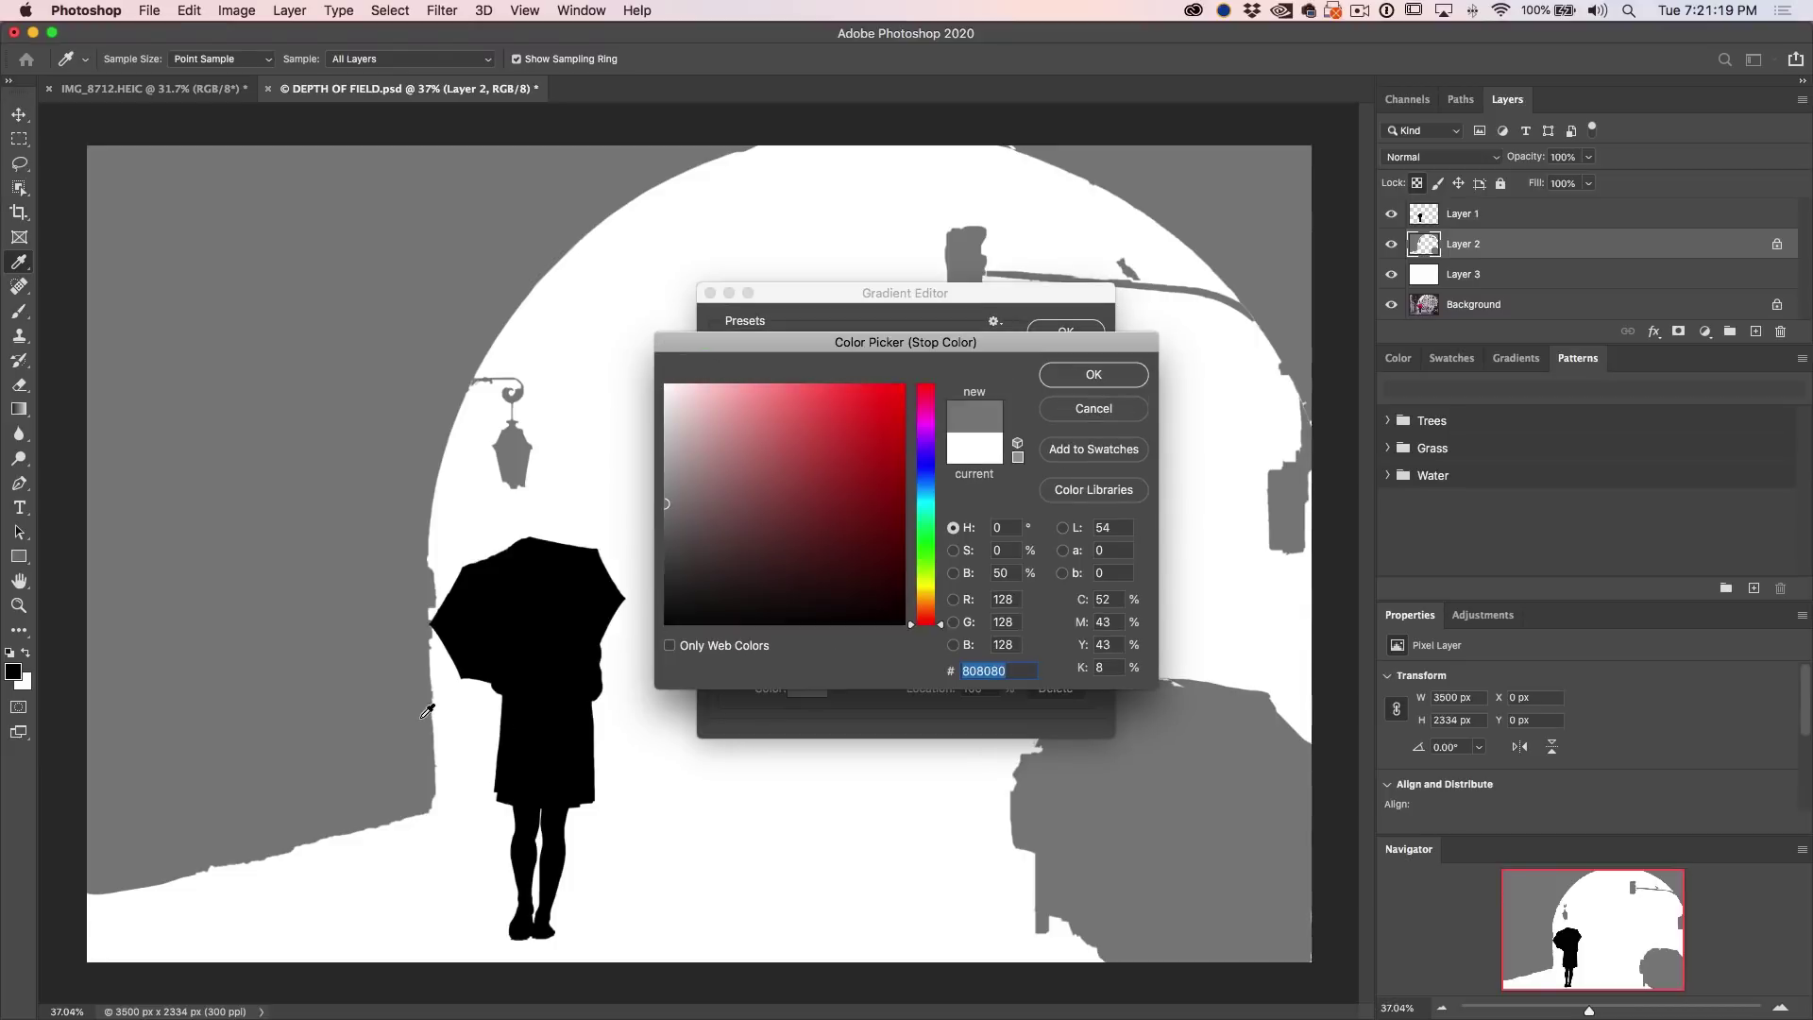
click(1094, 376)
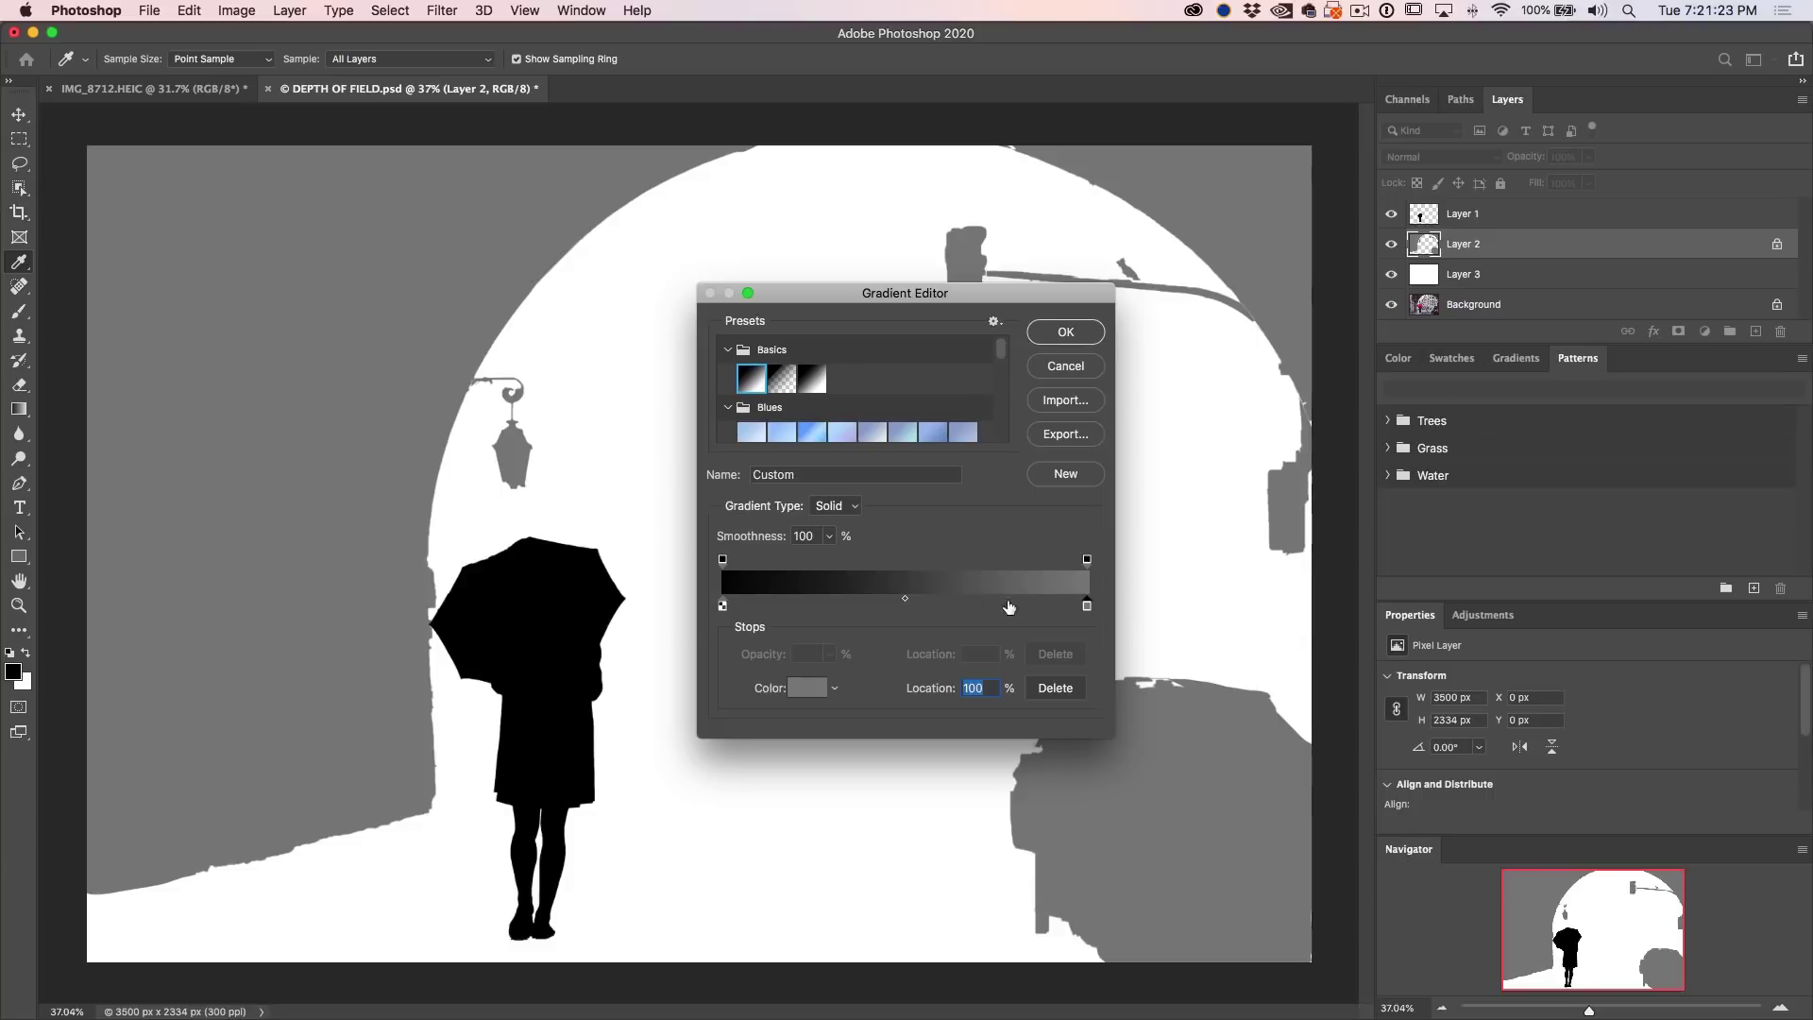
click(1068, 333)
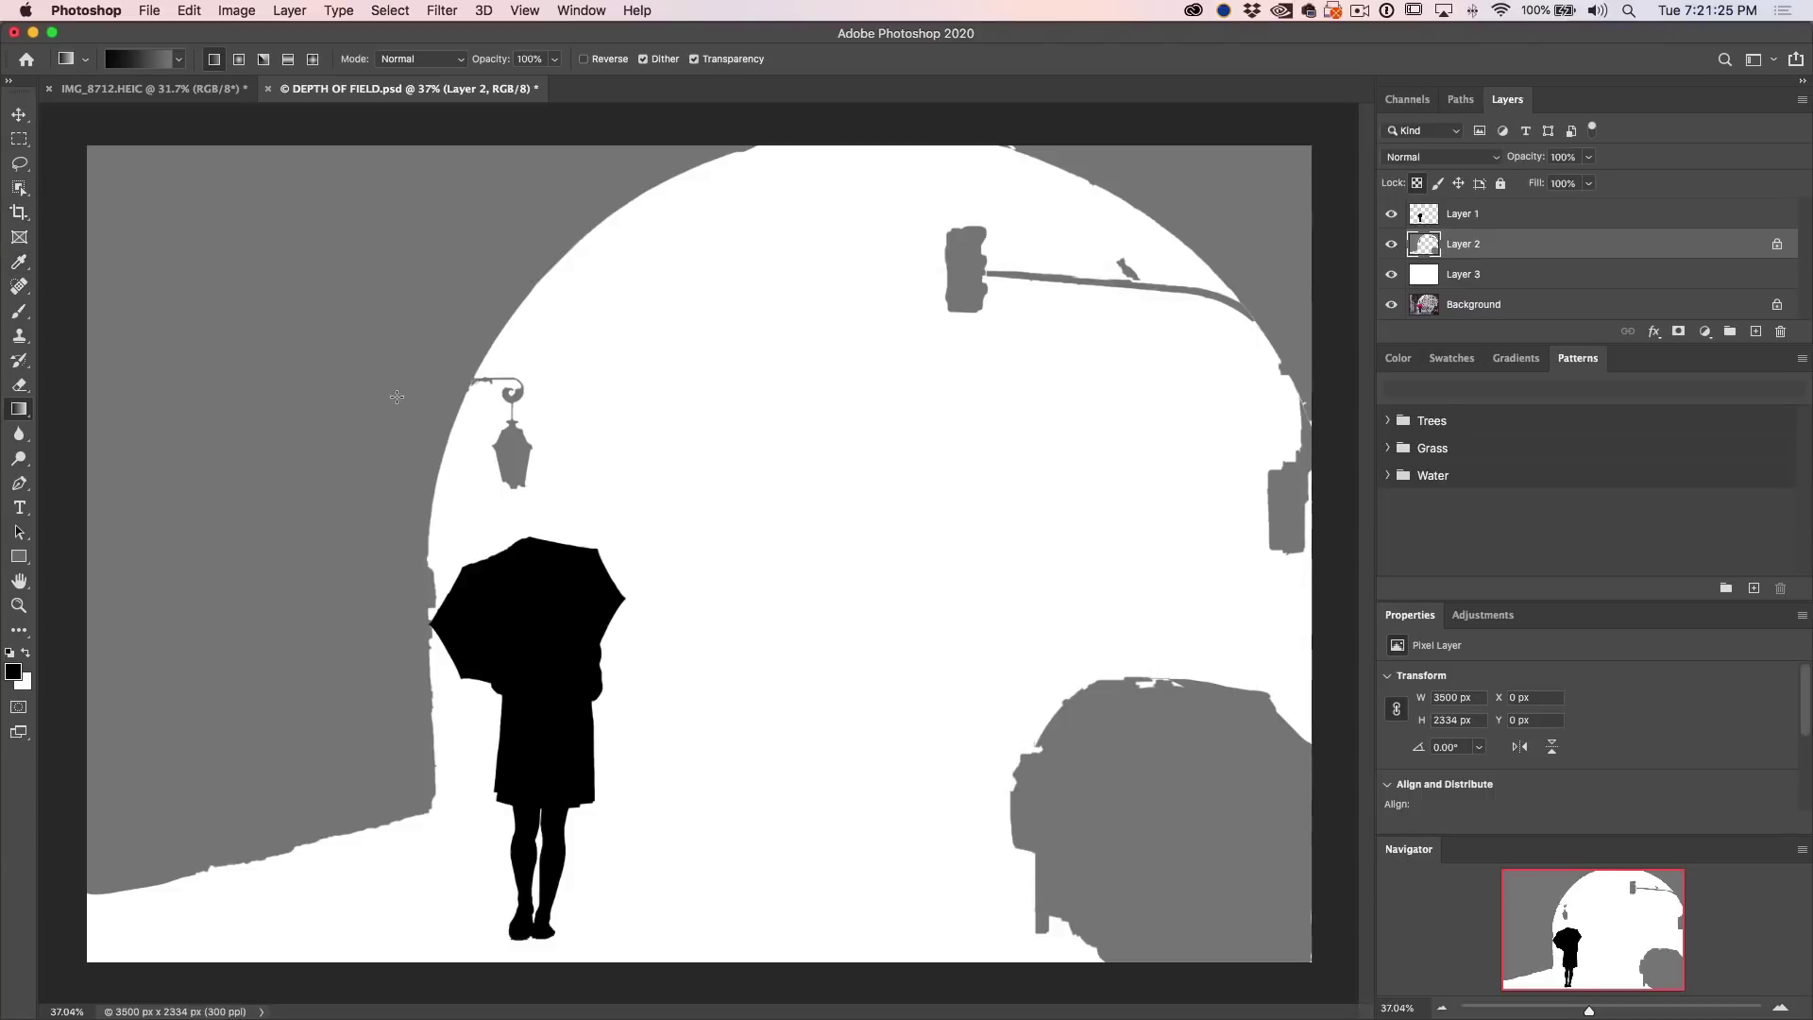
drag(80, 448, 443, 441)
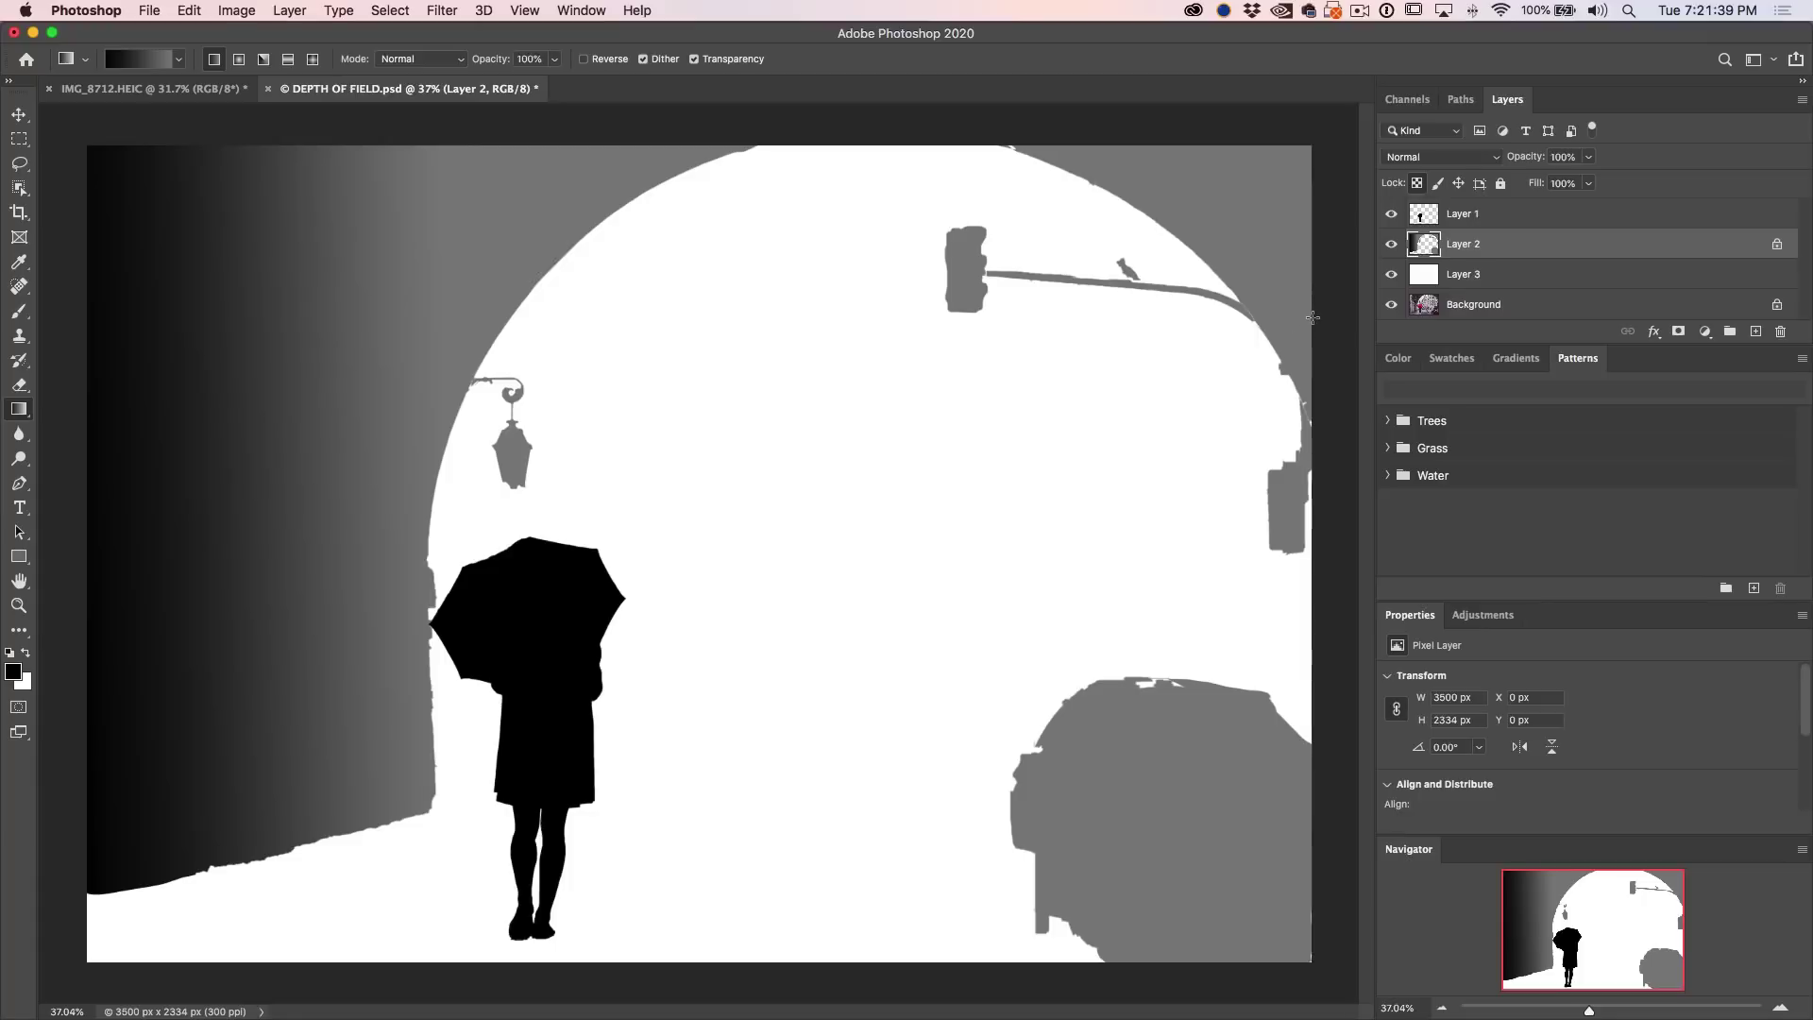
Step: Try the black-to-gray gradient from the image's right edge toward the hanging traffic light, and undo it
drag(1315, 317, 1005, 318)
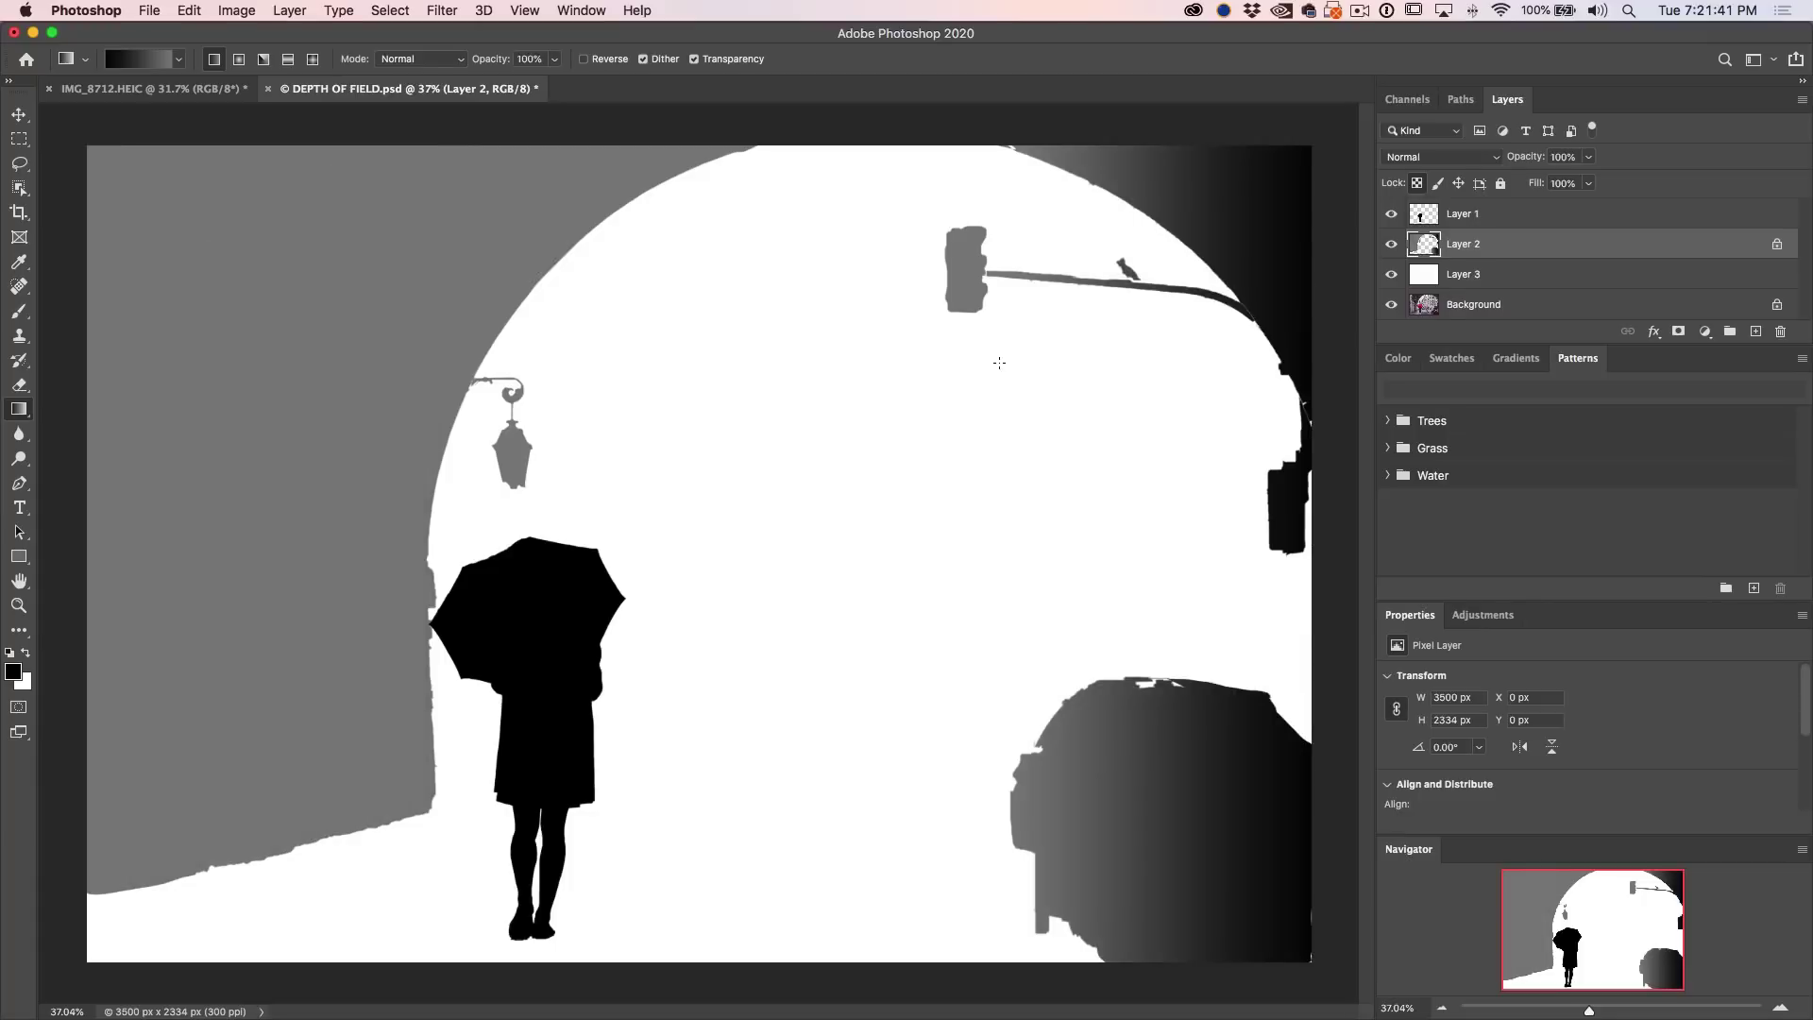
key(ctrl+z)
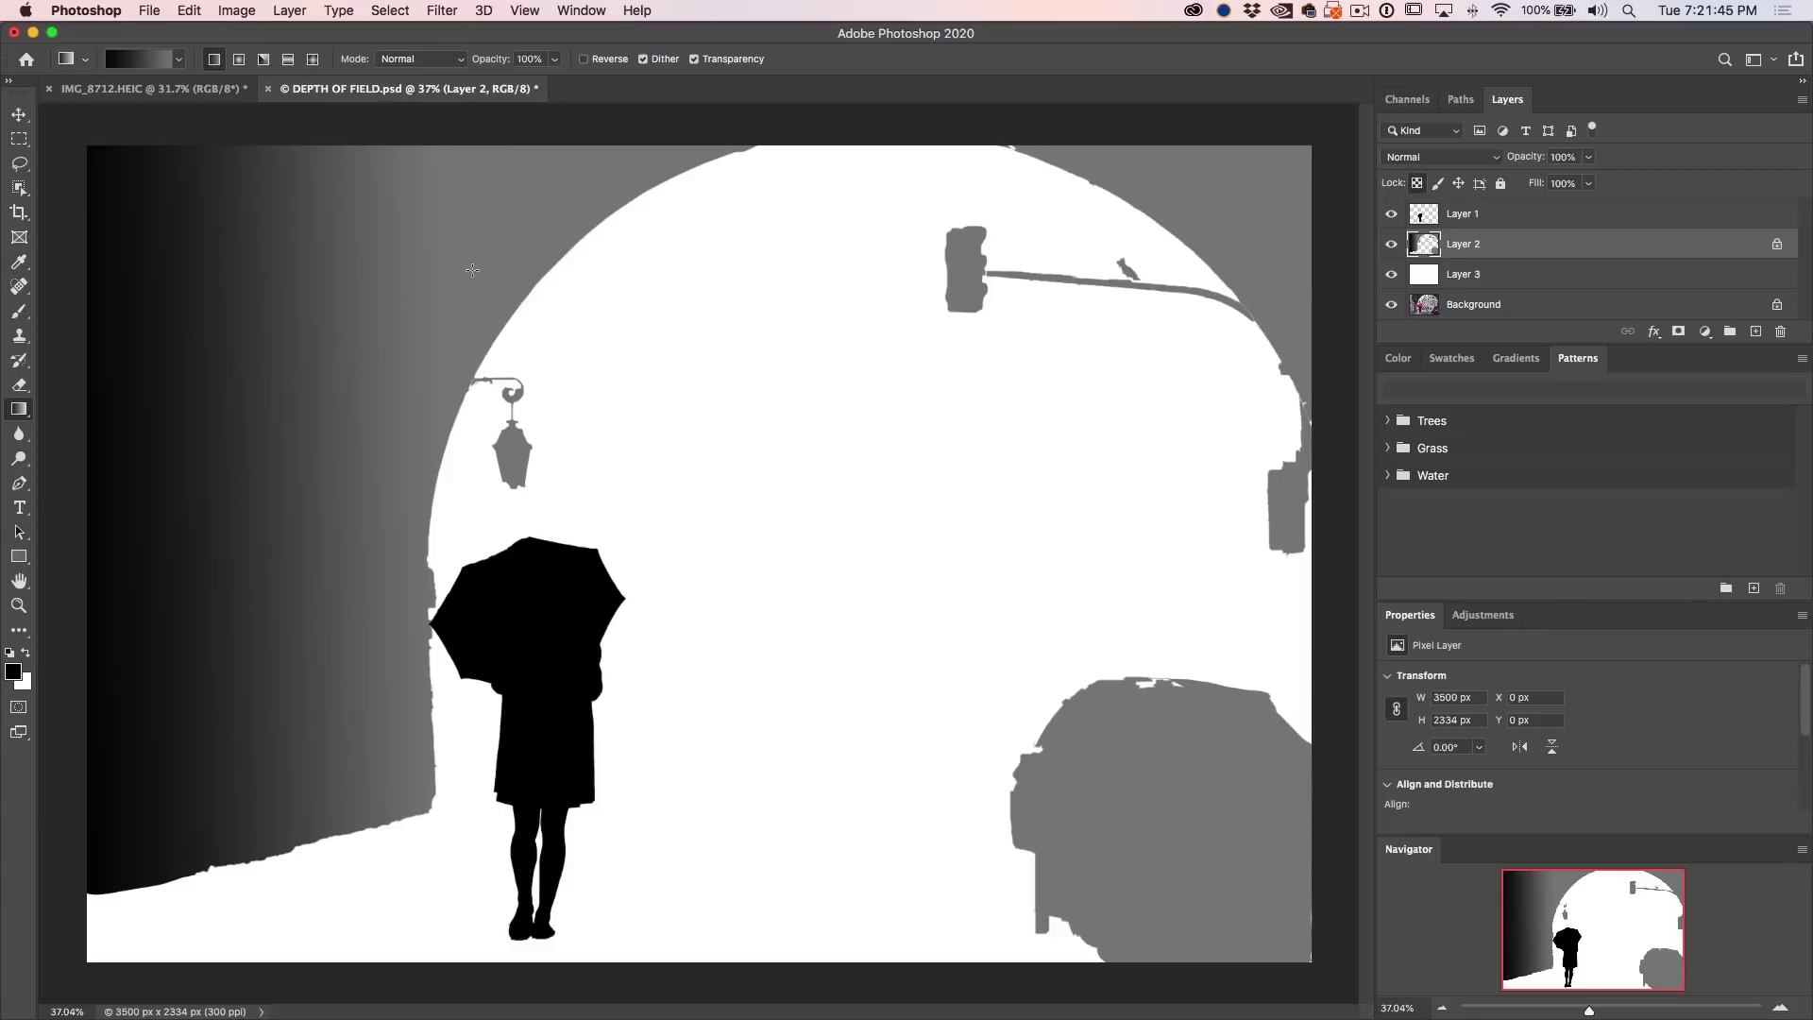
Step: Switch to the black-to-transparent Basics gradient and blend black into the right wall's outer edge, the vehicles' lower area and the wall's upper corner
click(178, 59)
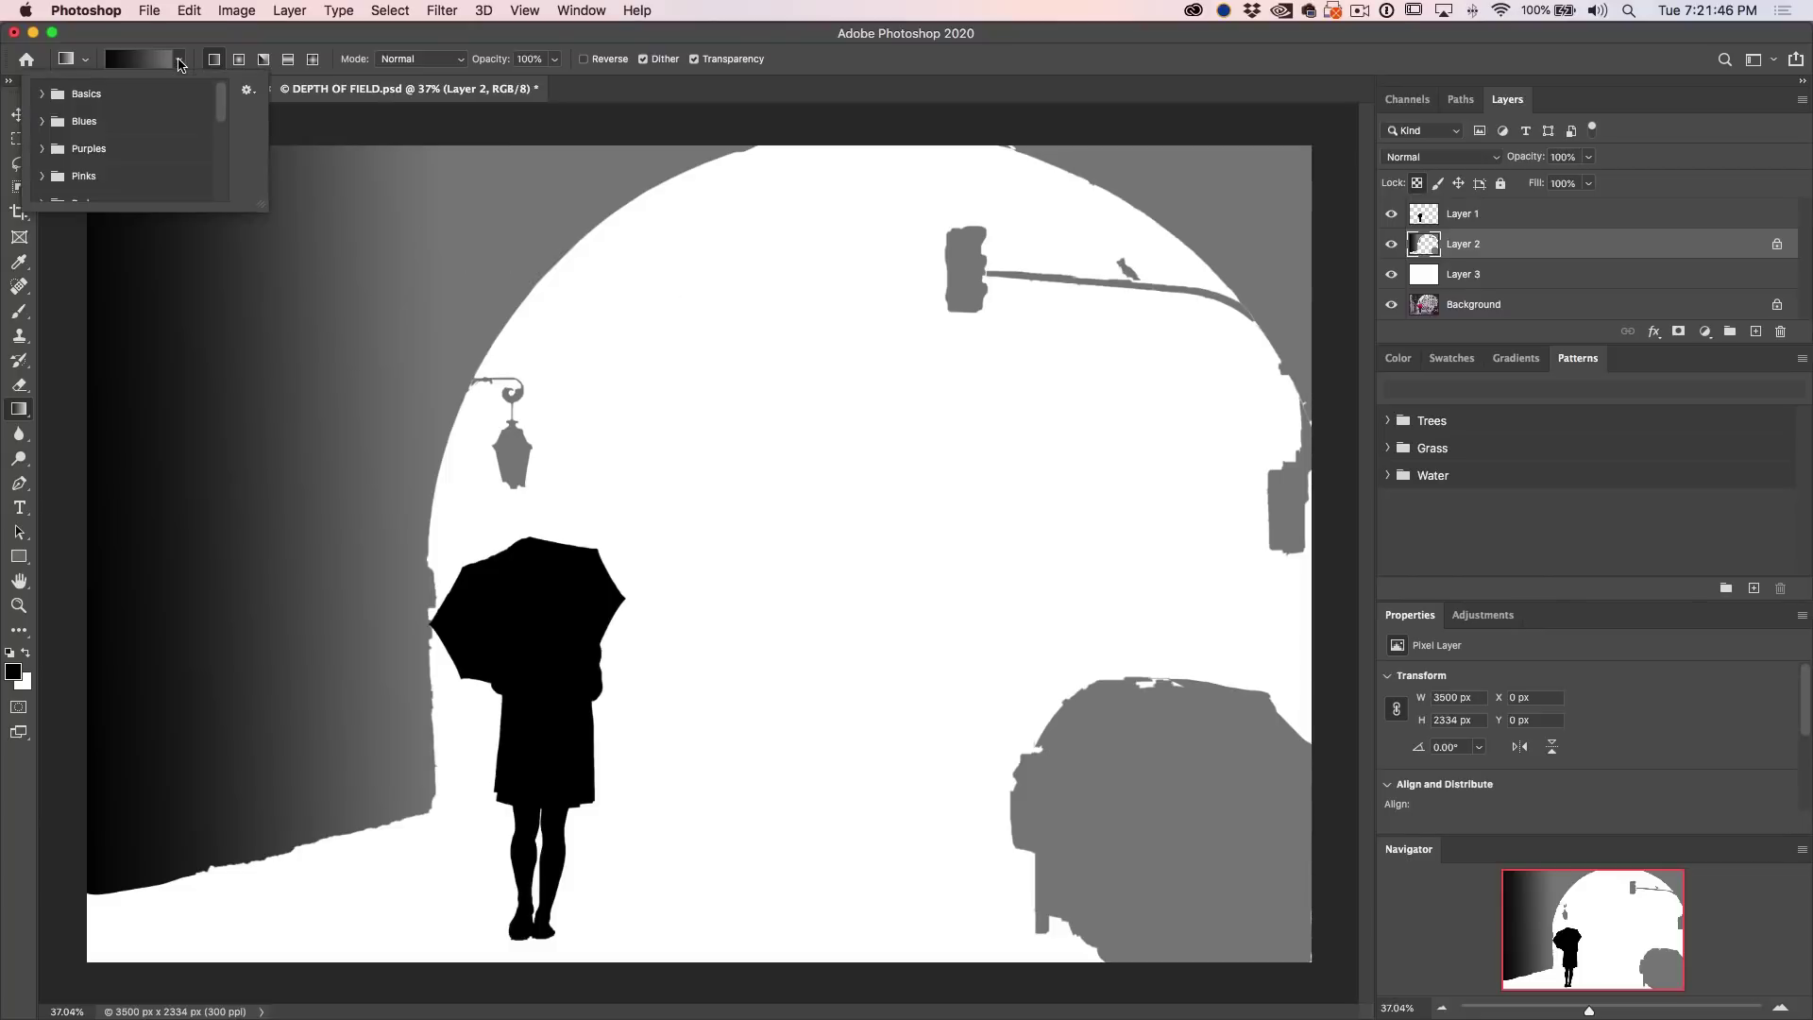
click(42, 94)
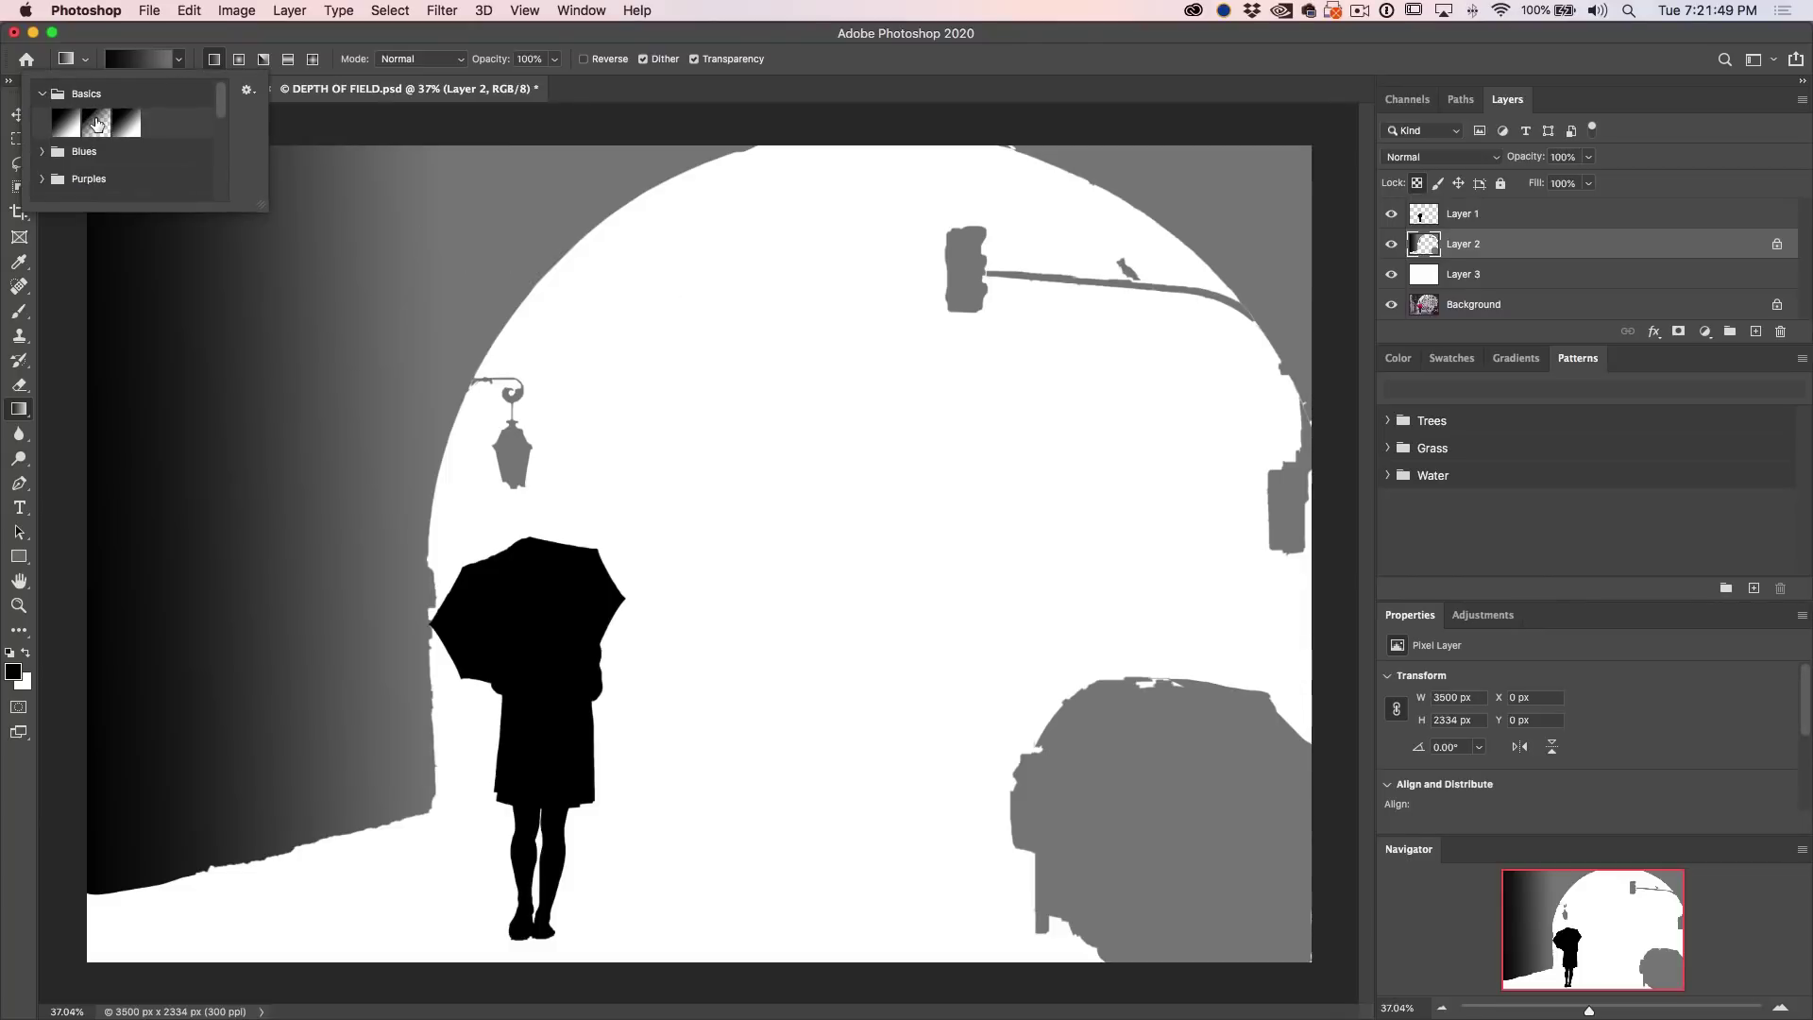
click(95, 117)
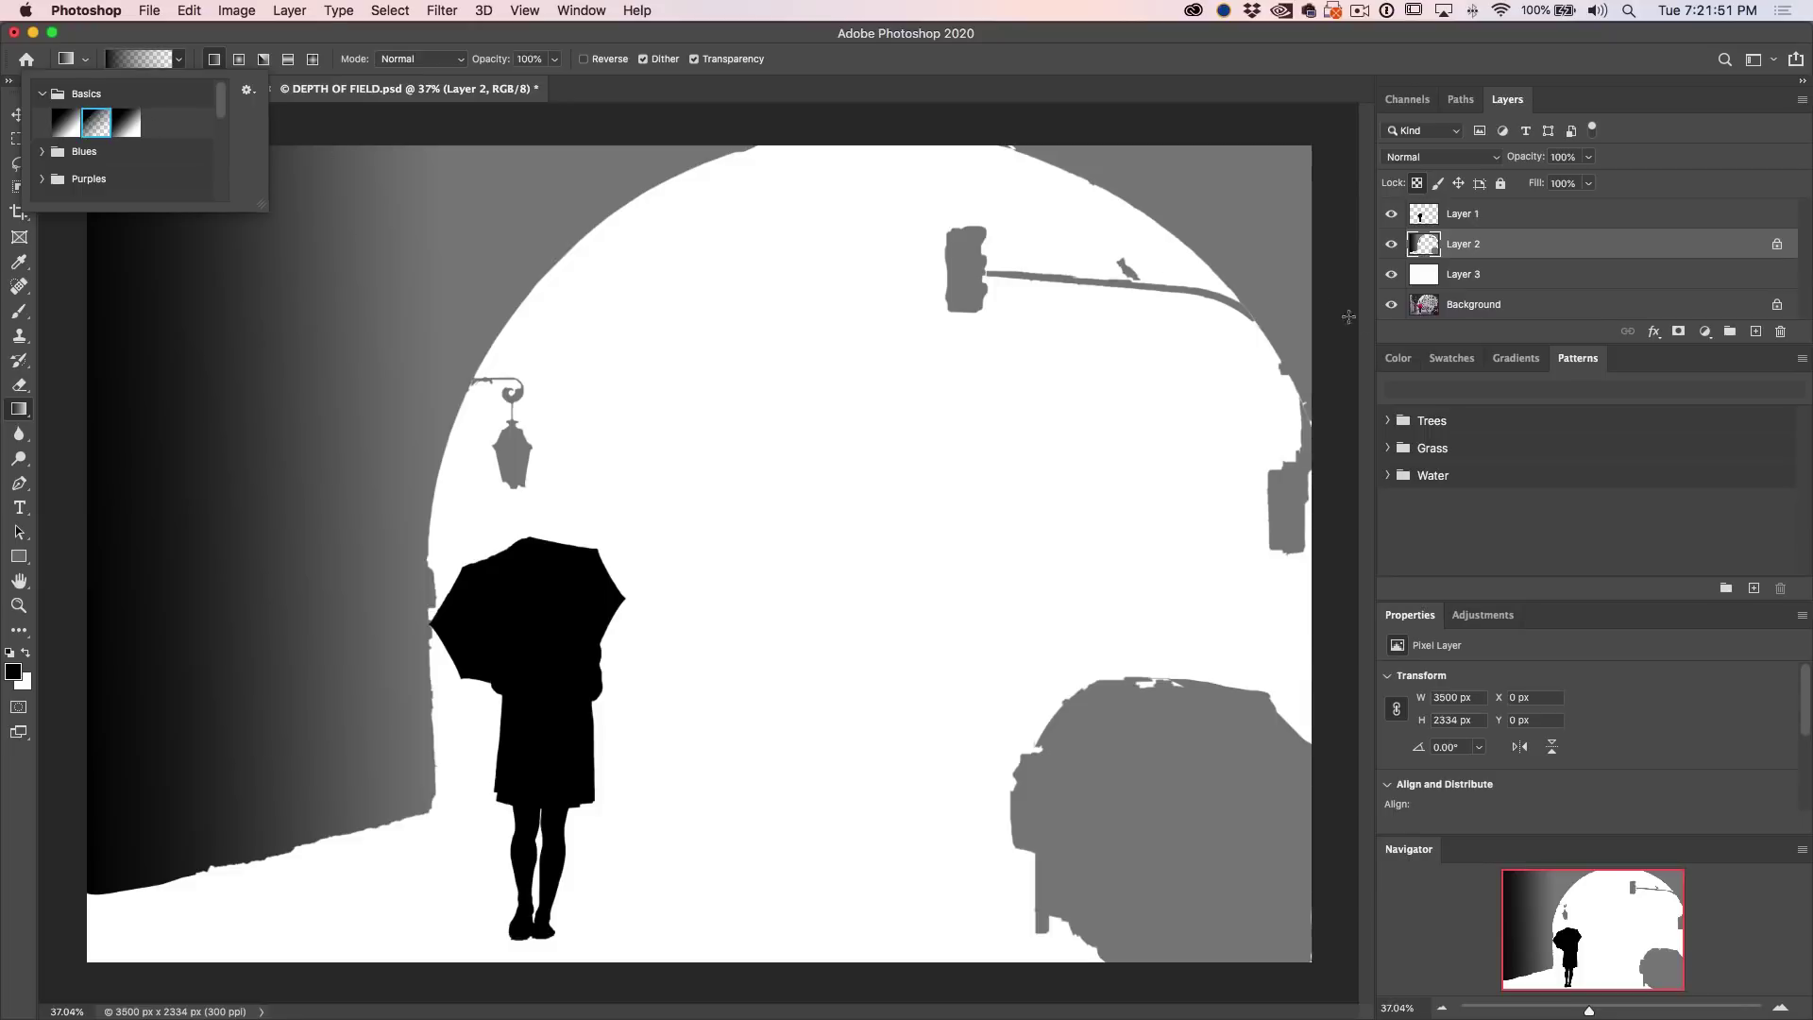
drag(1319, 257, 1218, 257)
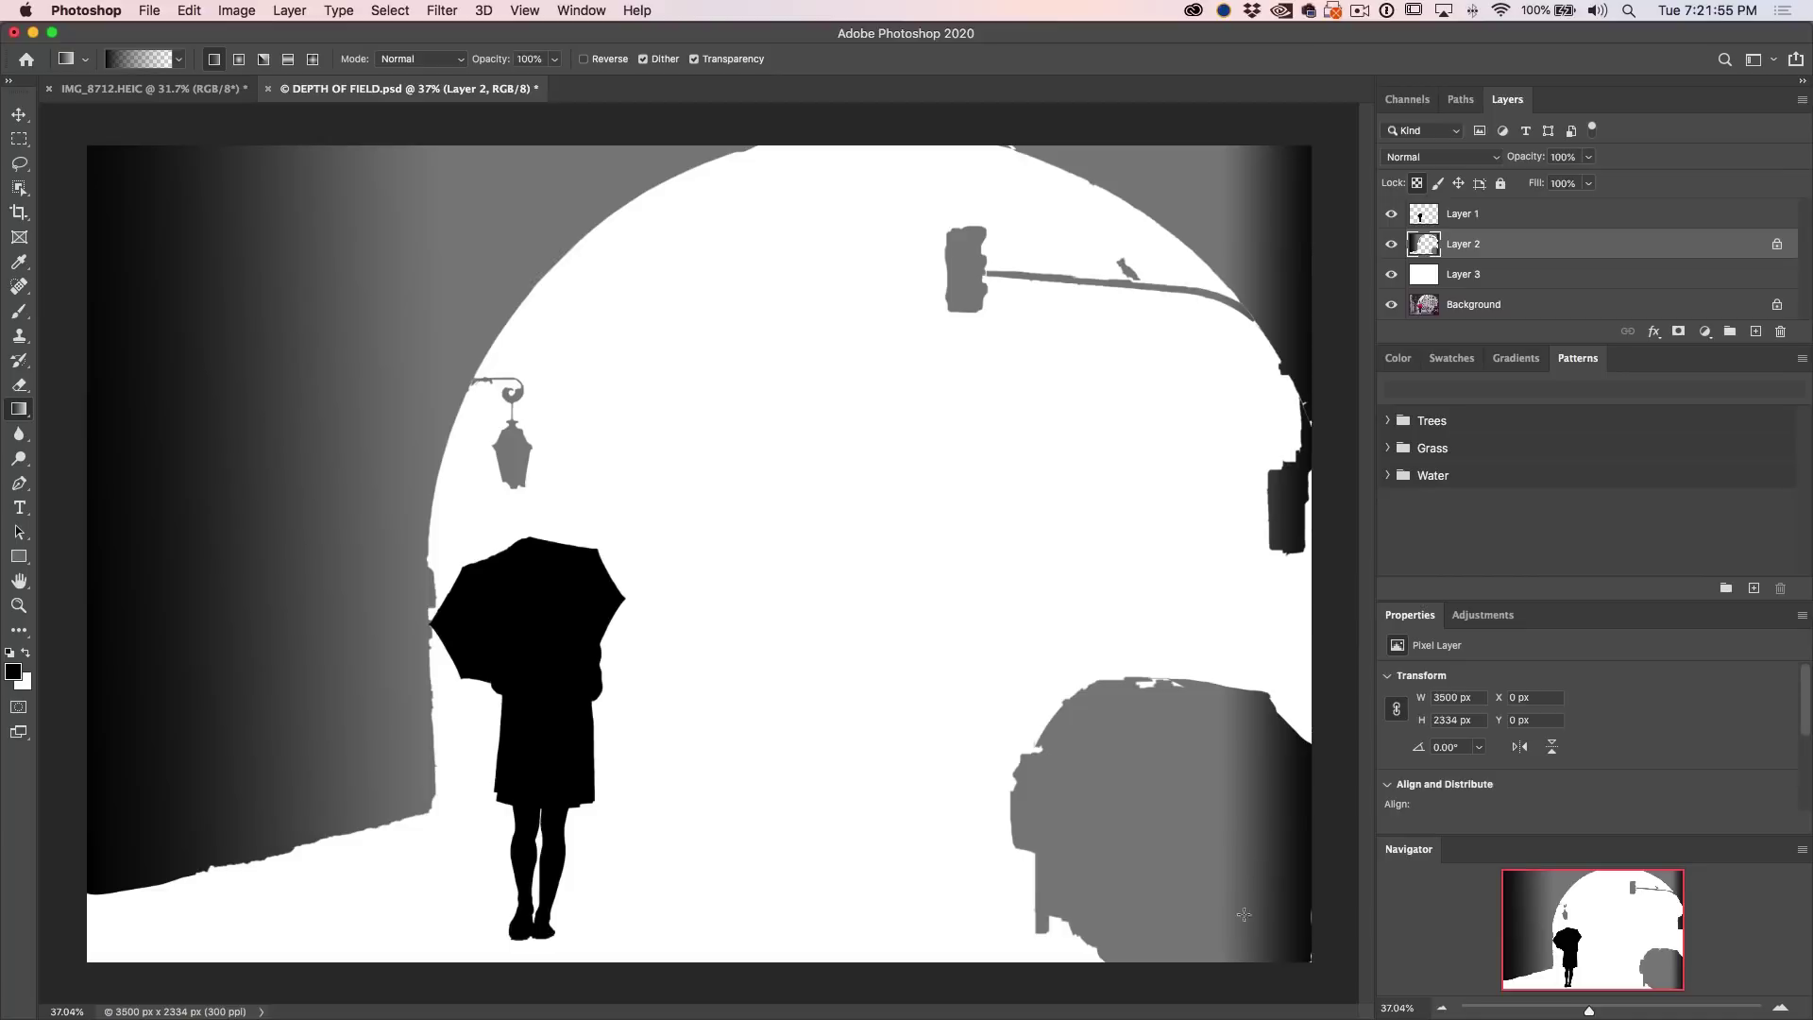
drag(1236, 970, 1123, 761)
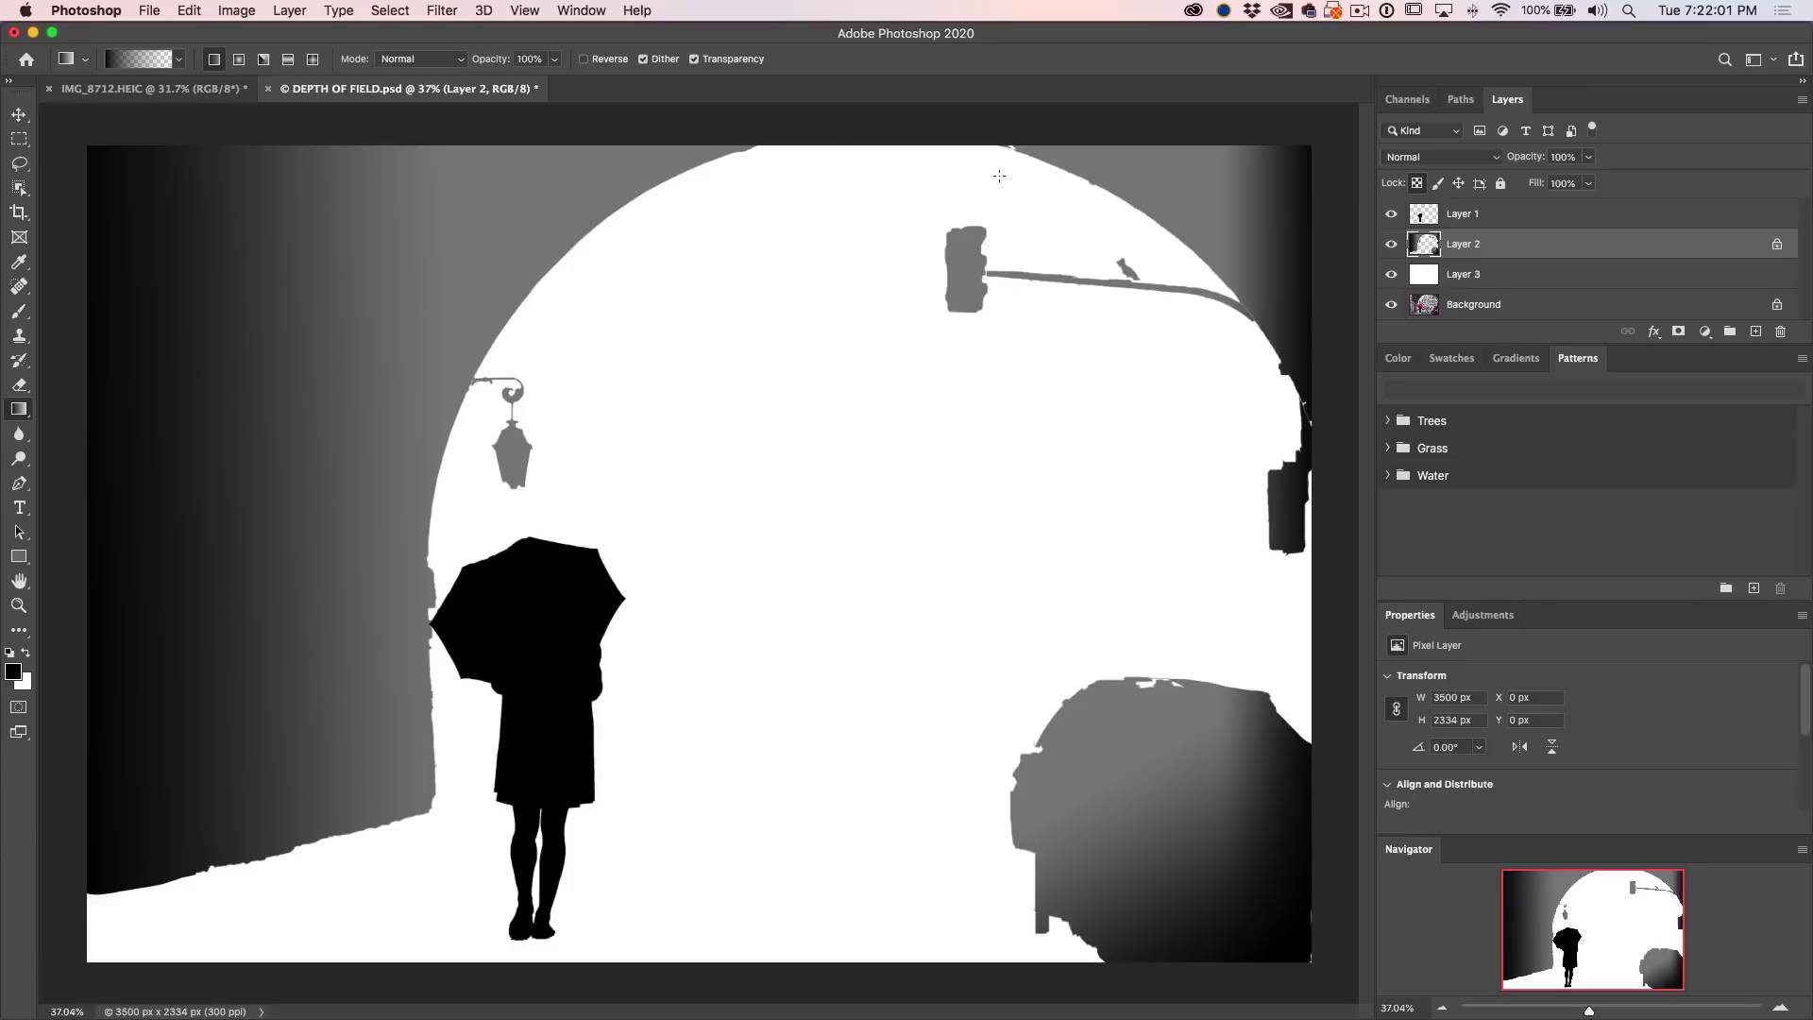
drag(1287, 140, 1218, 195)
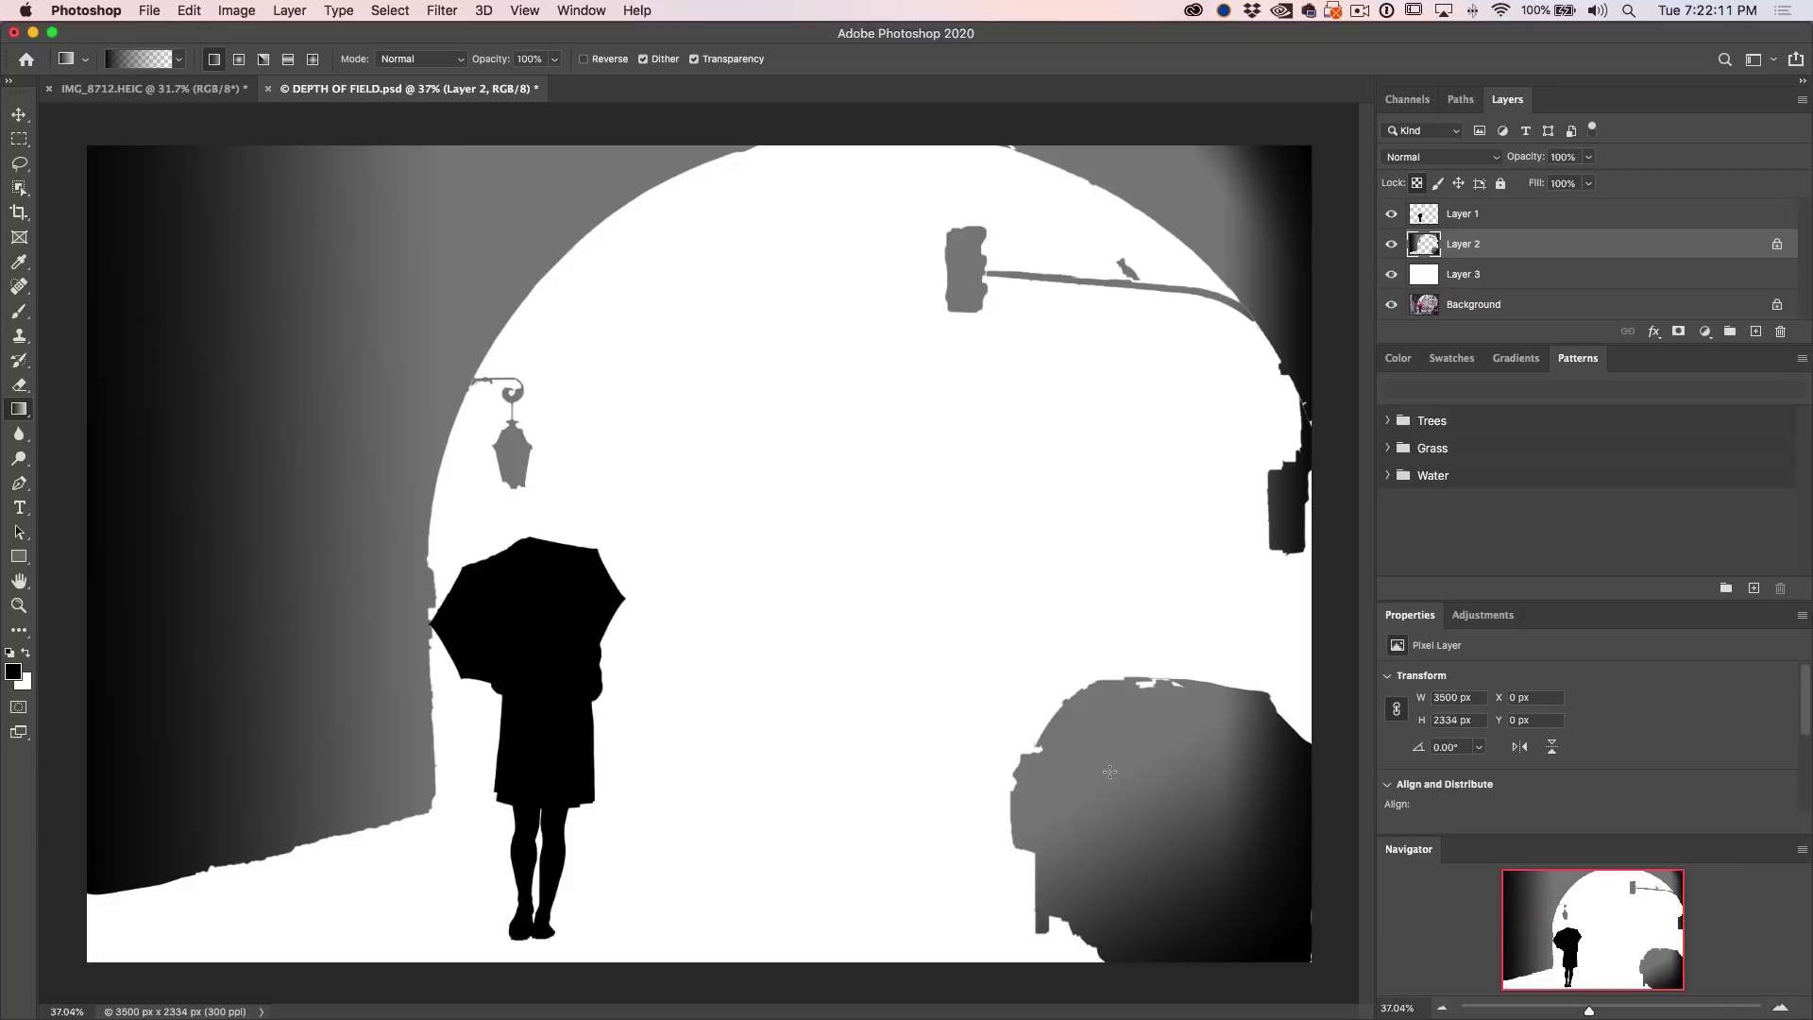
Step: Create a new empty layer between Layer 2 and Layer 3
click(1477, 279)
click(1465, 252)
click(1755, 332)
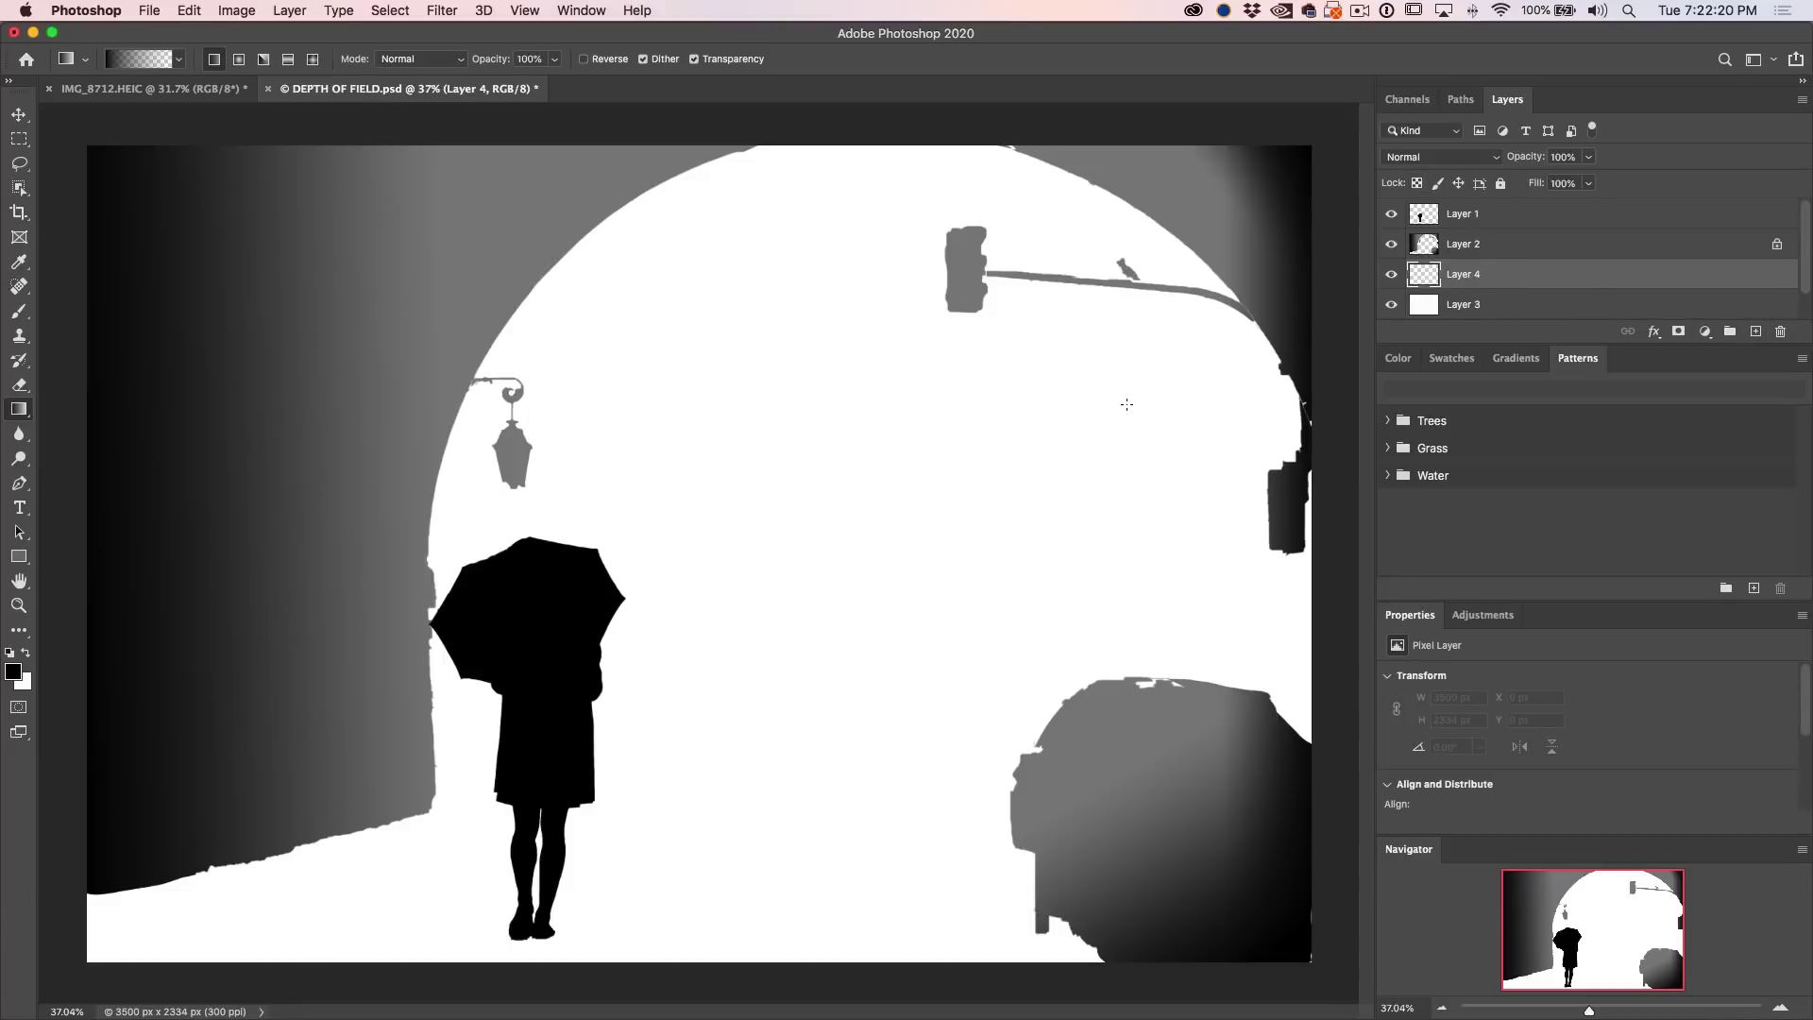
Step: Hide the layers above the photo and marquee-select the ground across the full image width, about 568 px high
drag(1391, 213, 1388, 312)
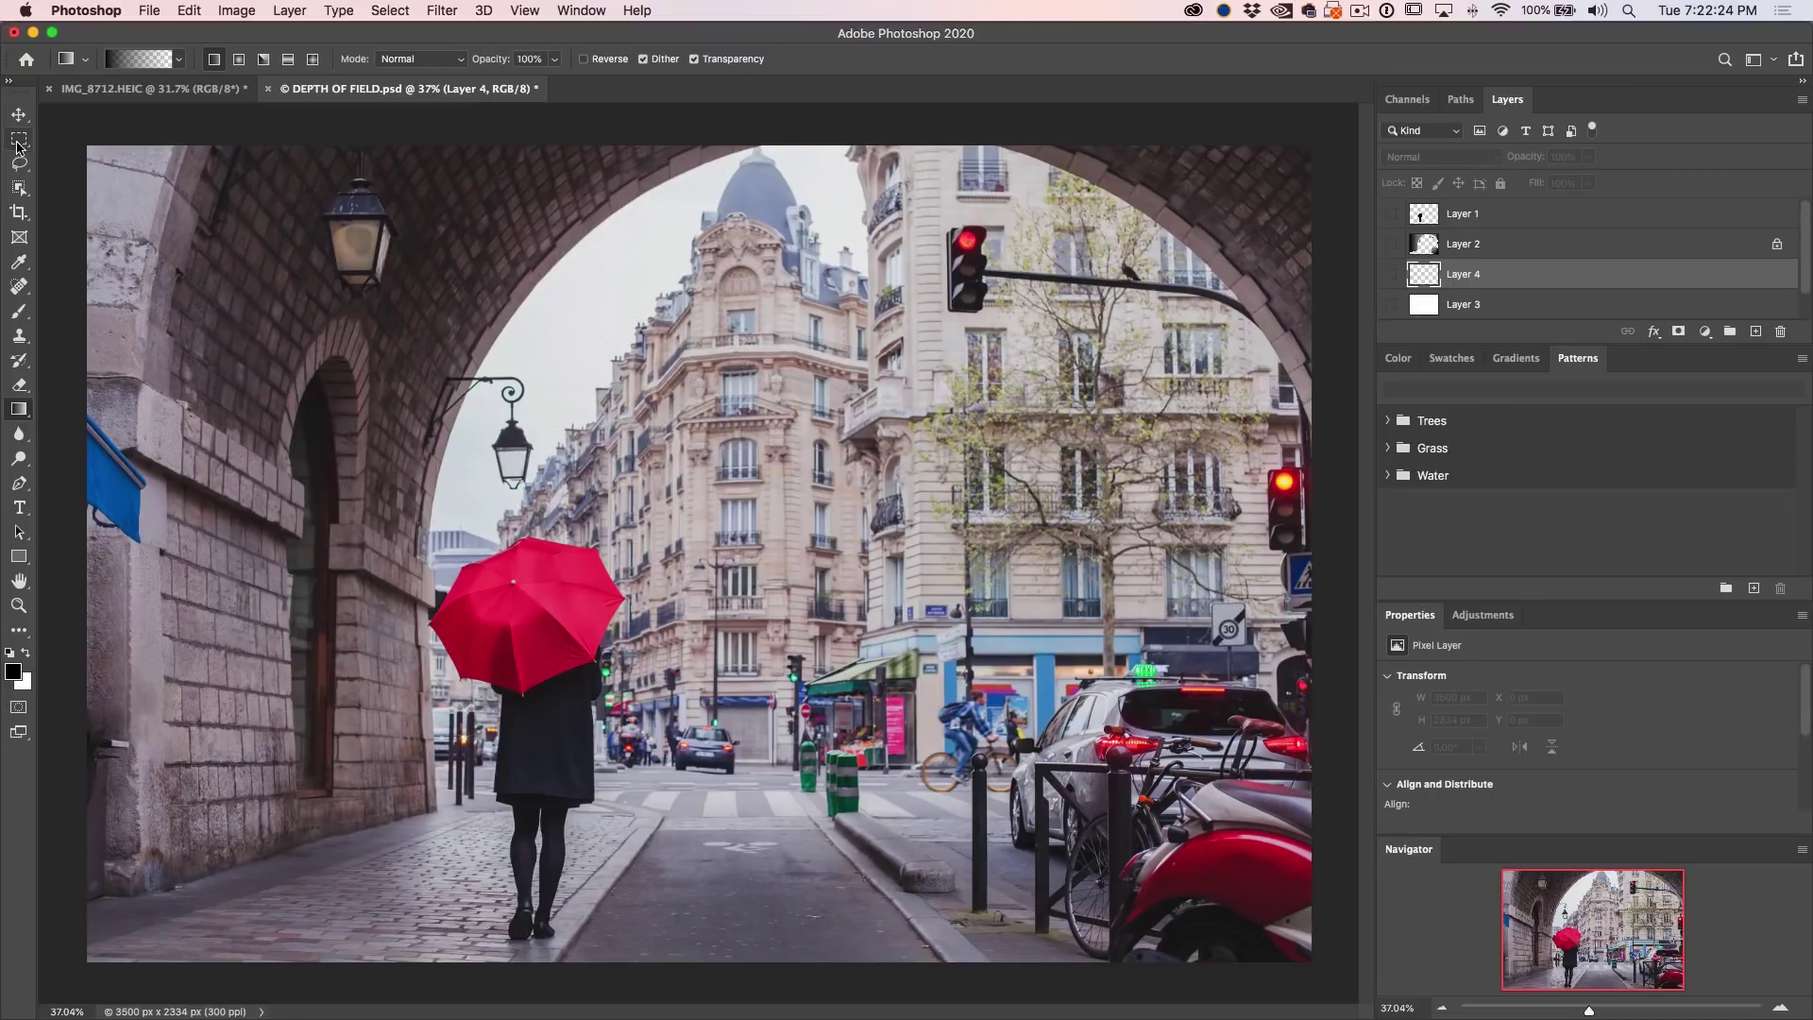
click(18, 142)
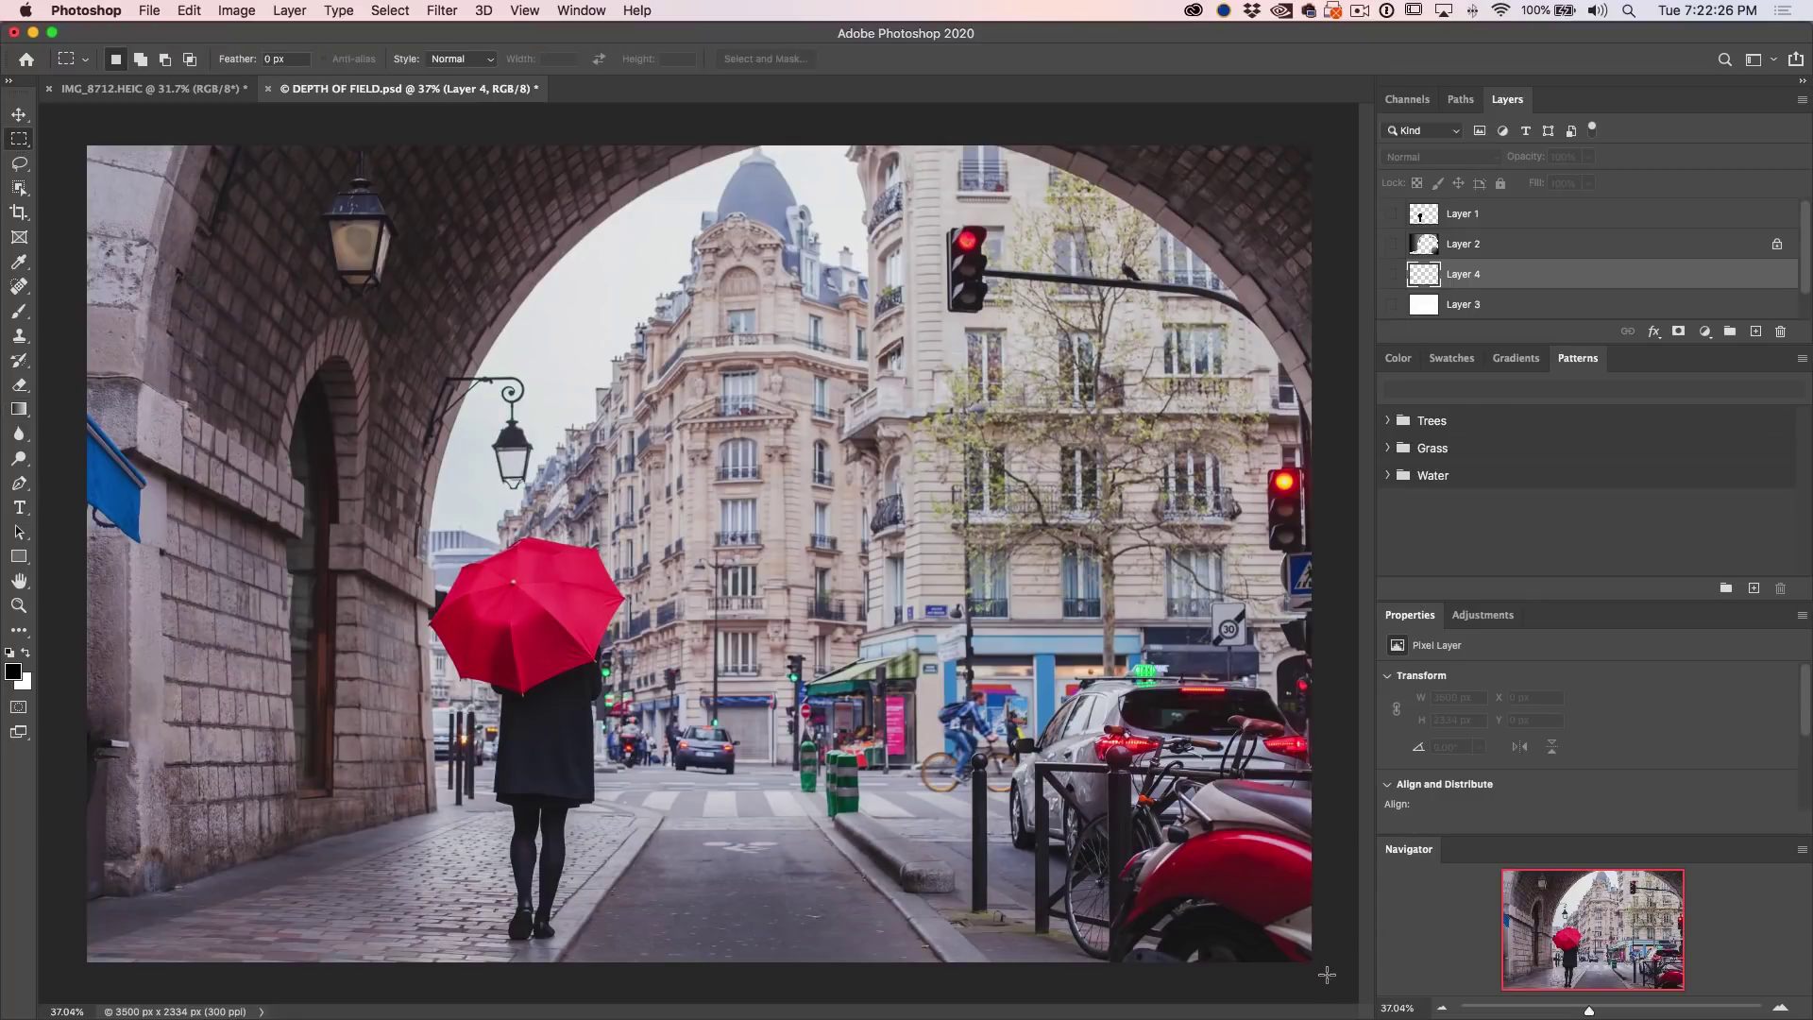
drag(1325, 976, 51, 763)
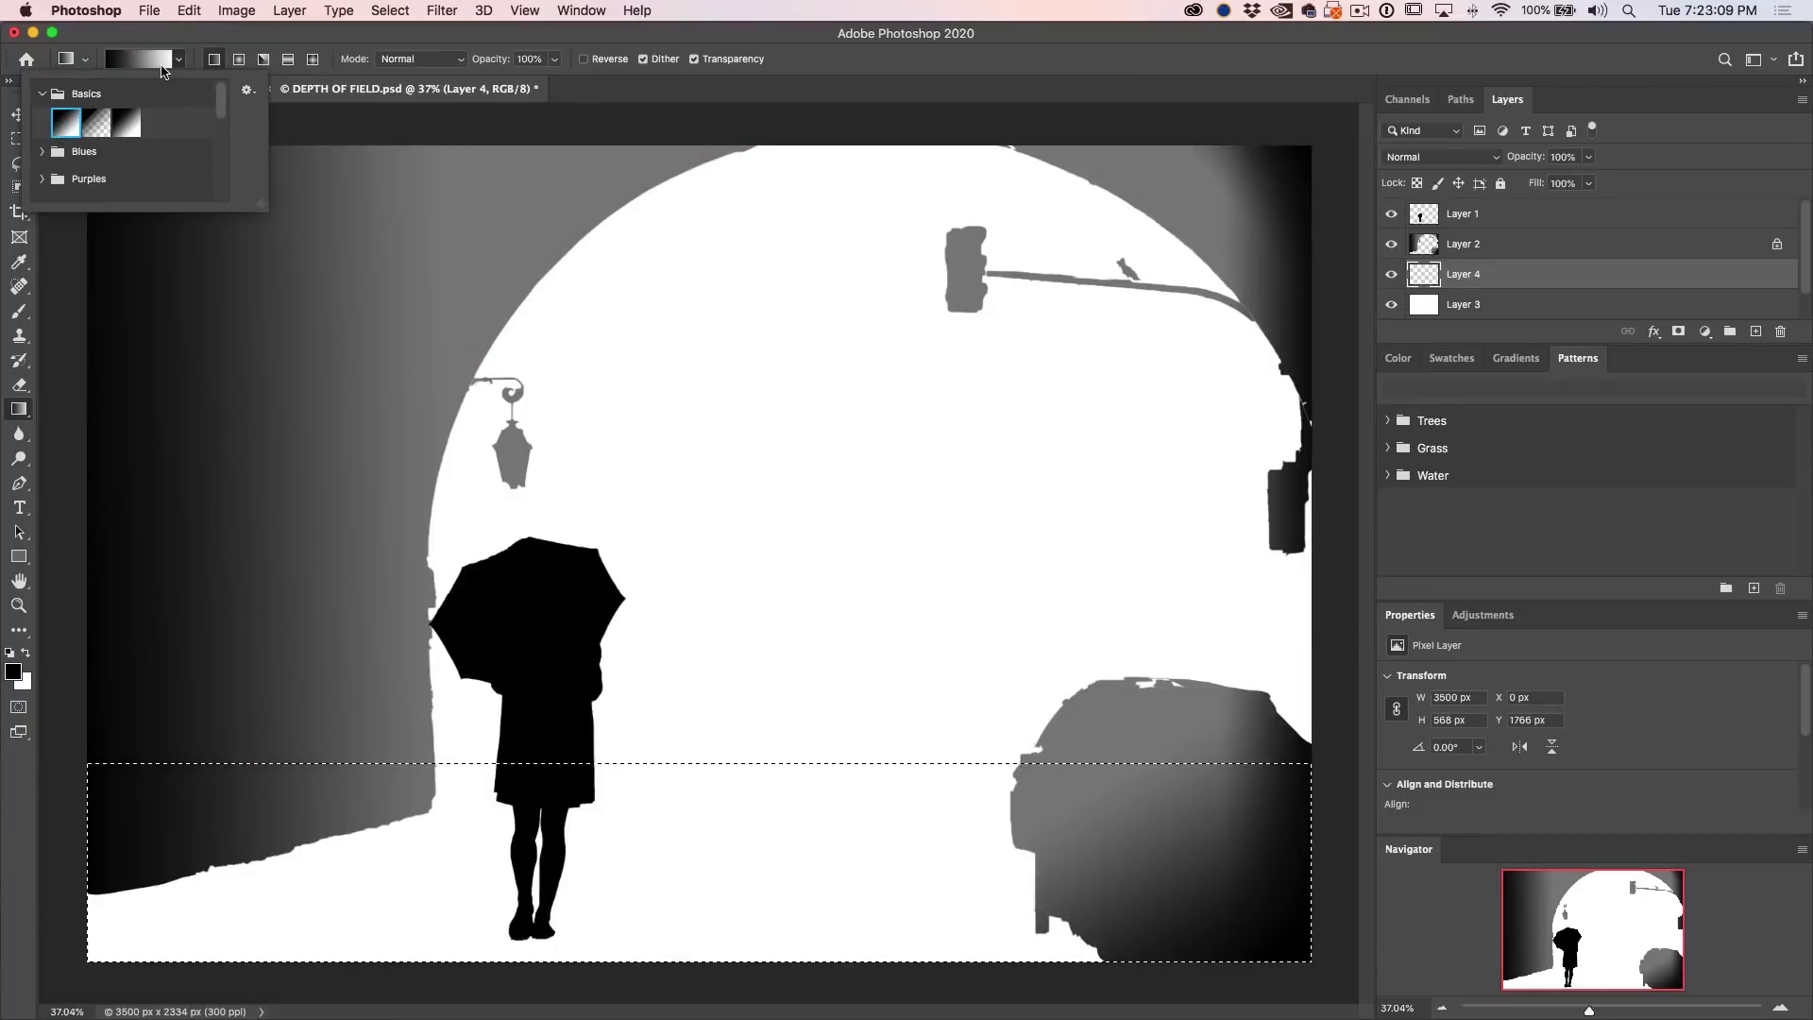
Step: Edit the Foreground to Background gradient so its end stop is the gray 868686 instead of white
click(151, 59)
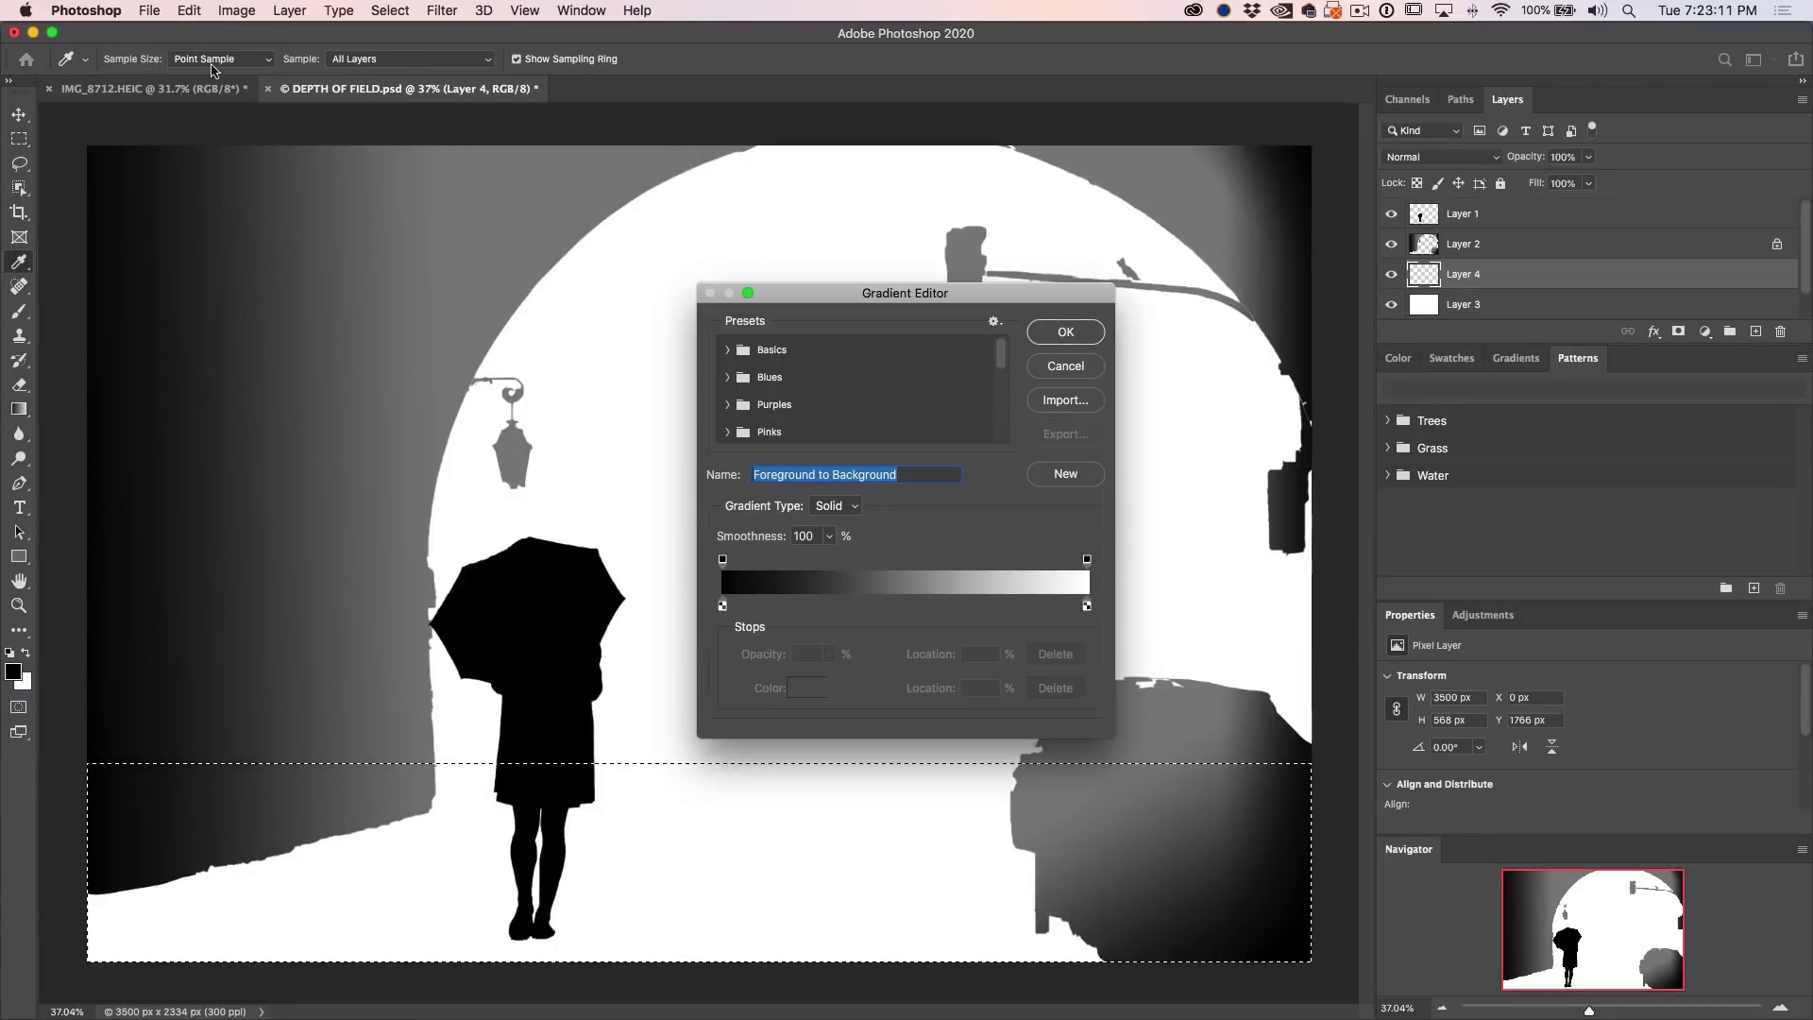
click(1087, 605)
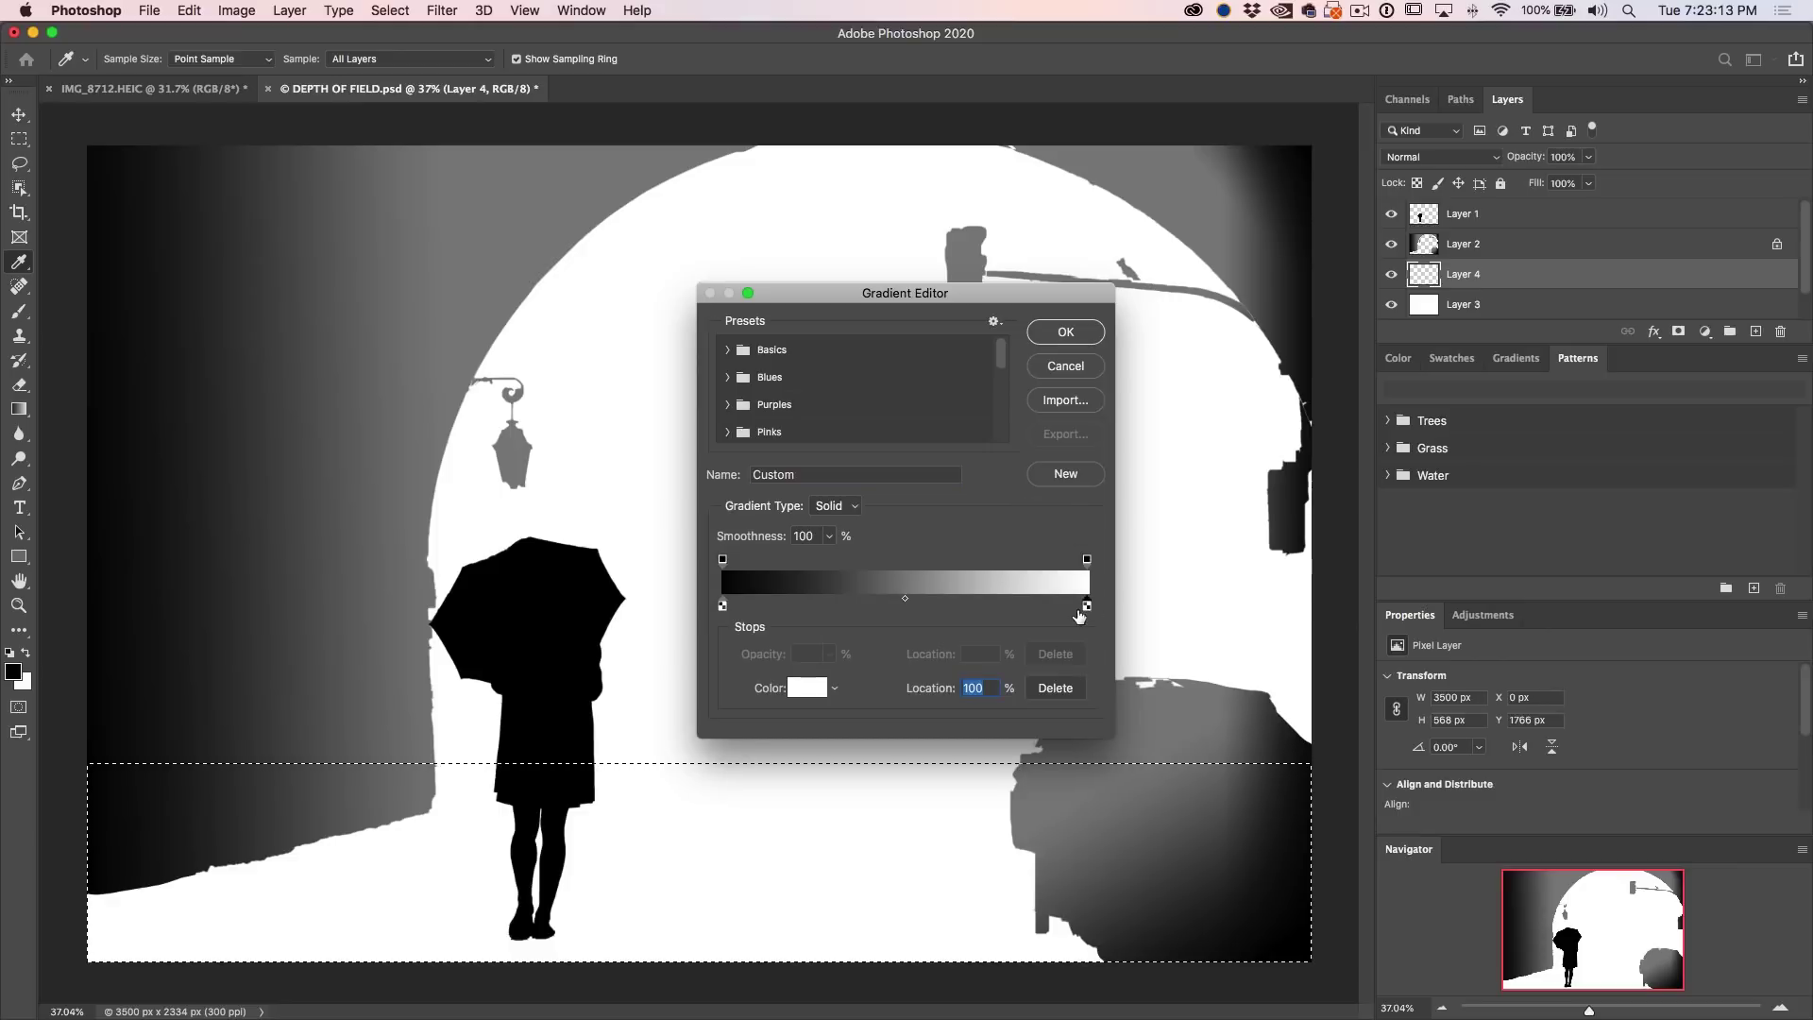
click(355, 454)
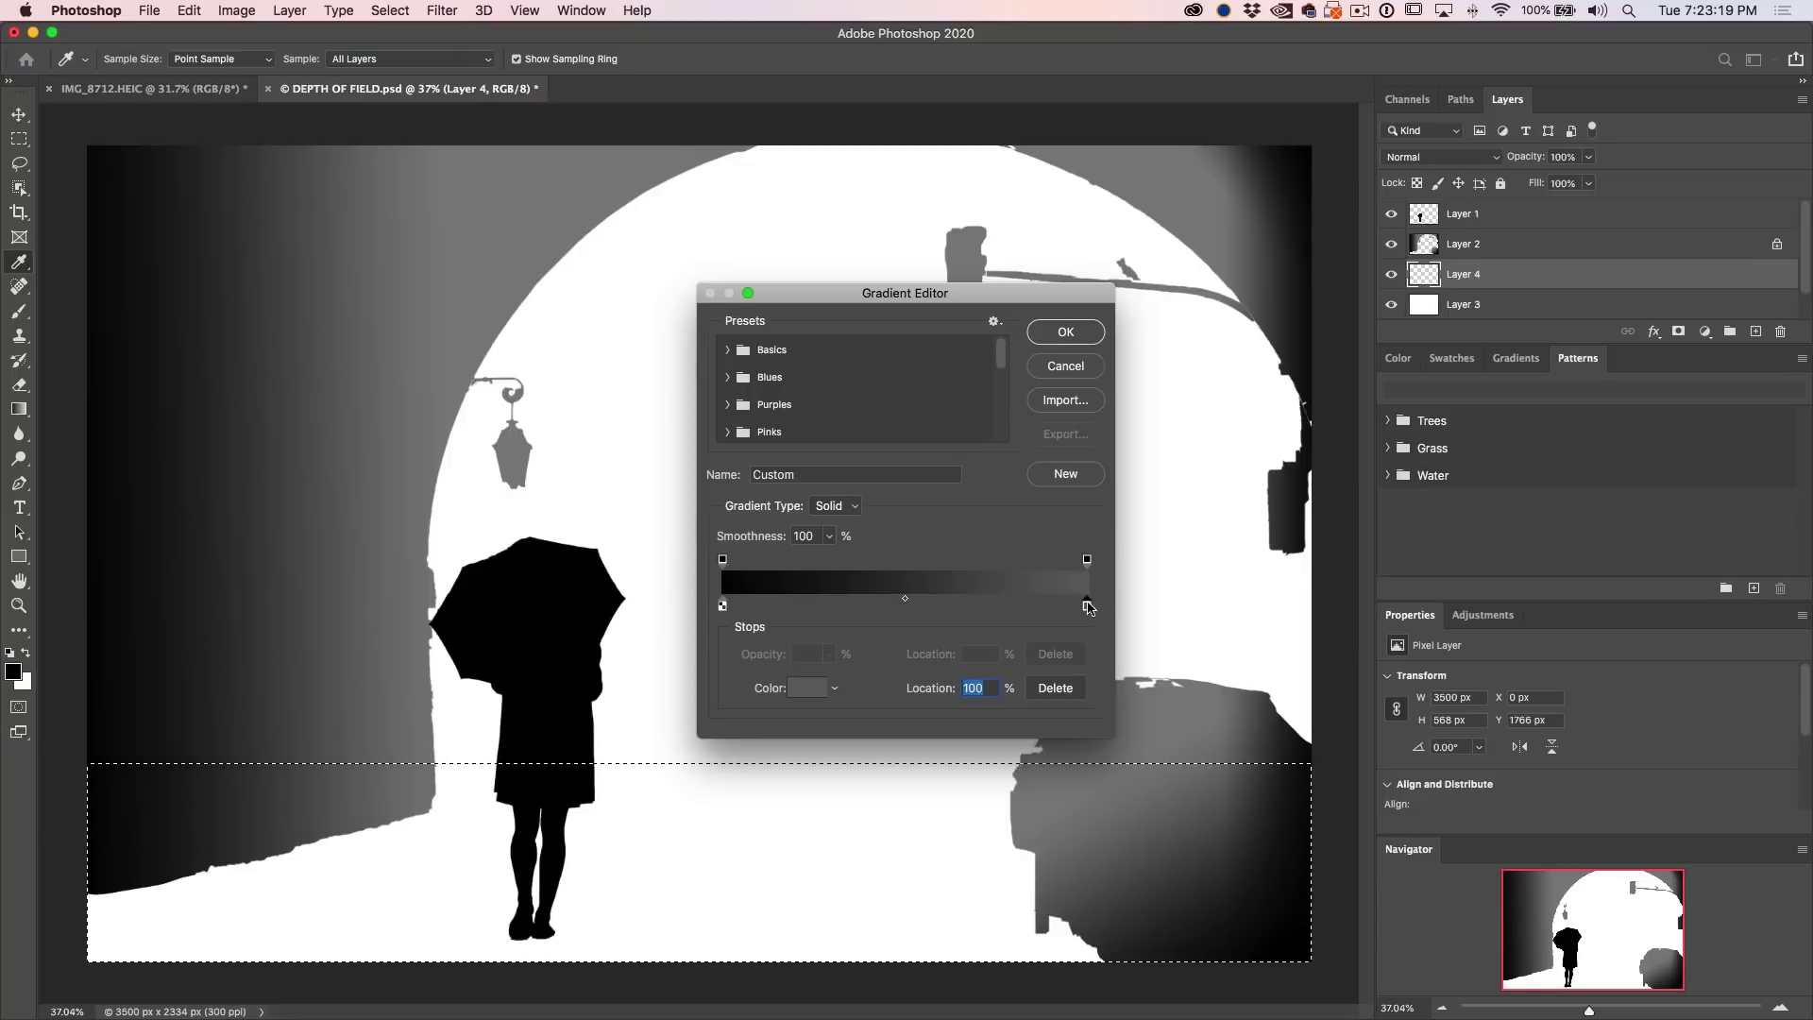
click(809, 691)
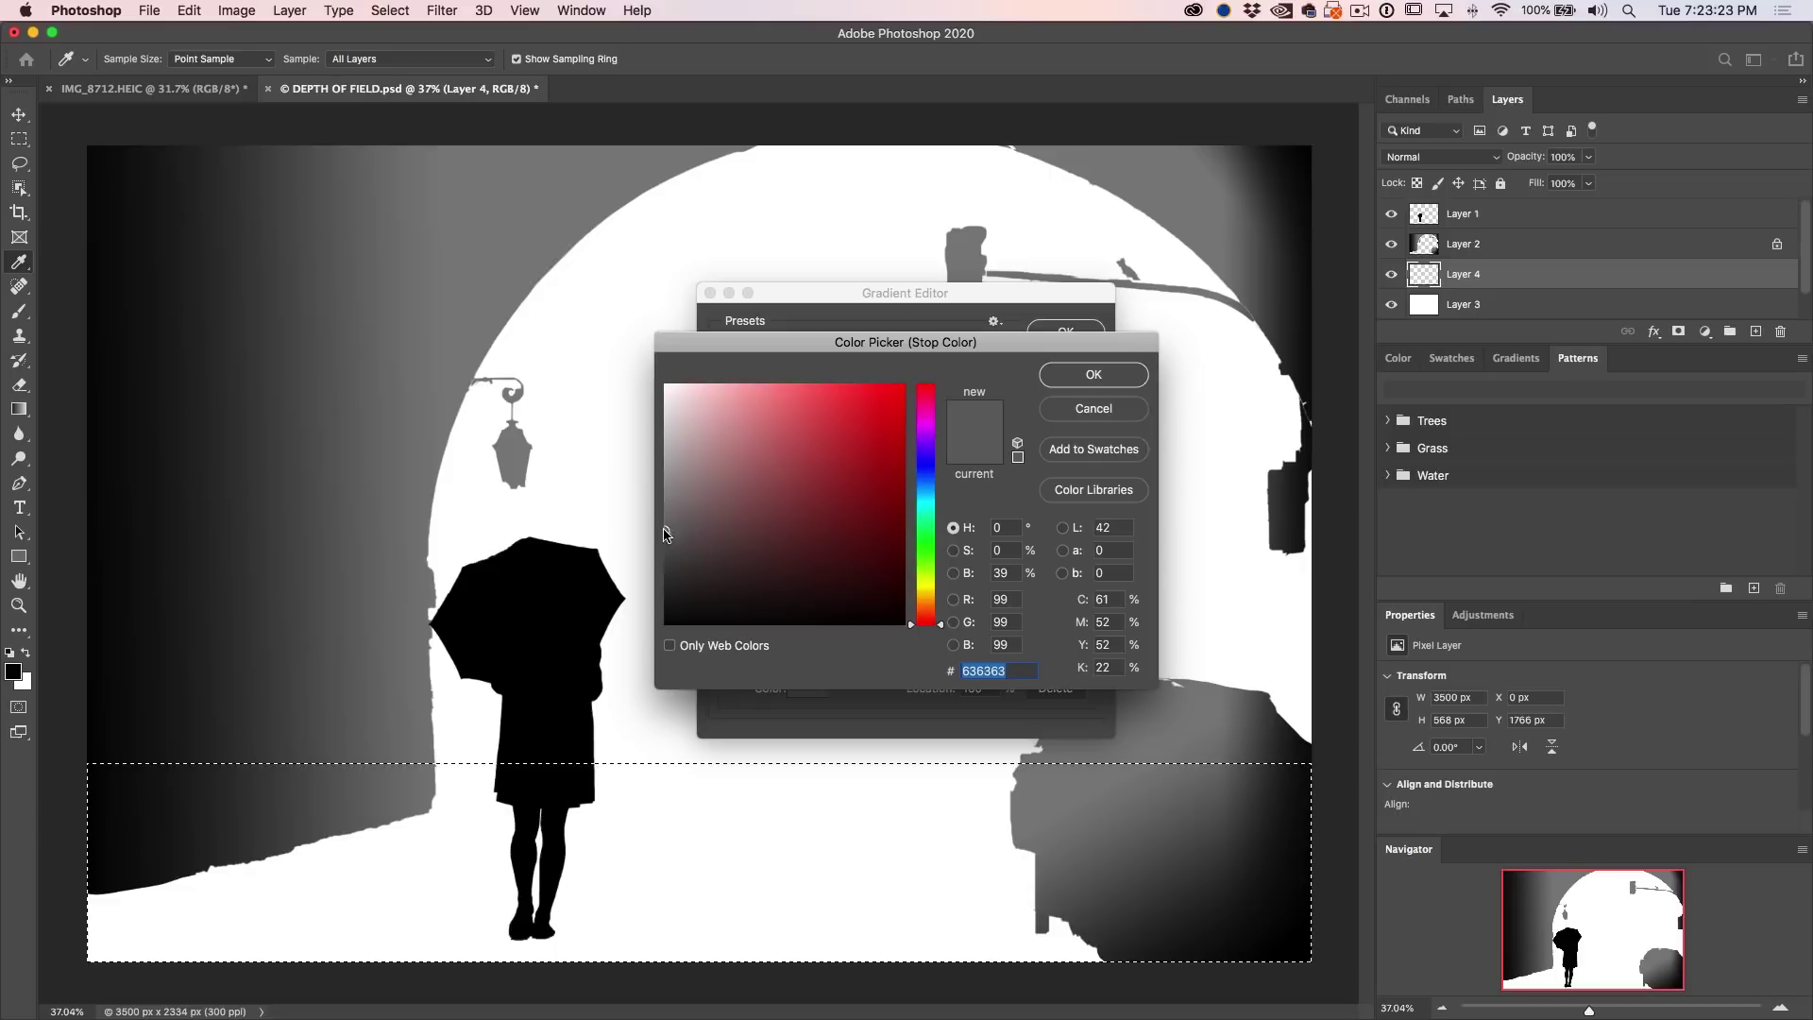
drag(666, 527, 660, 498)
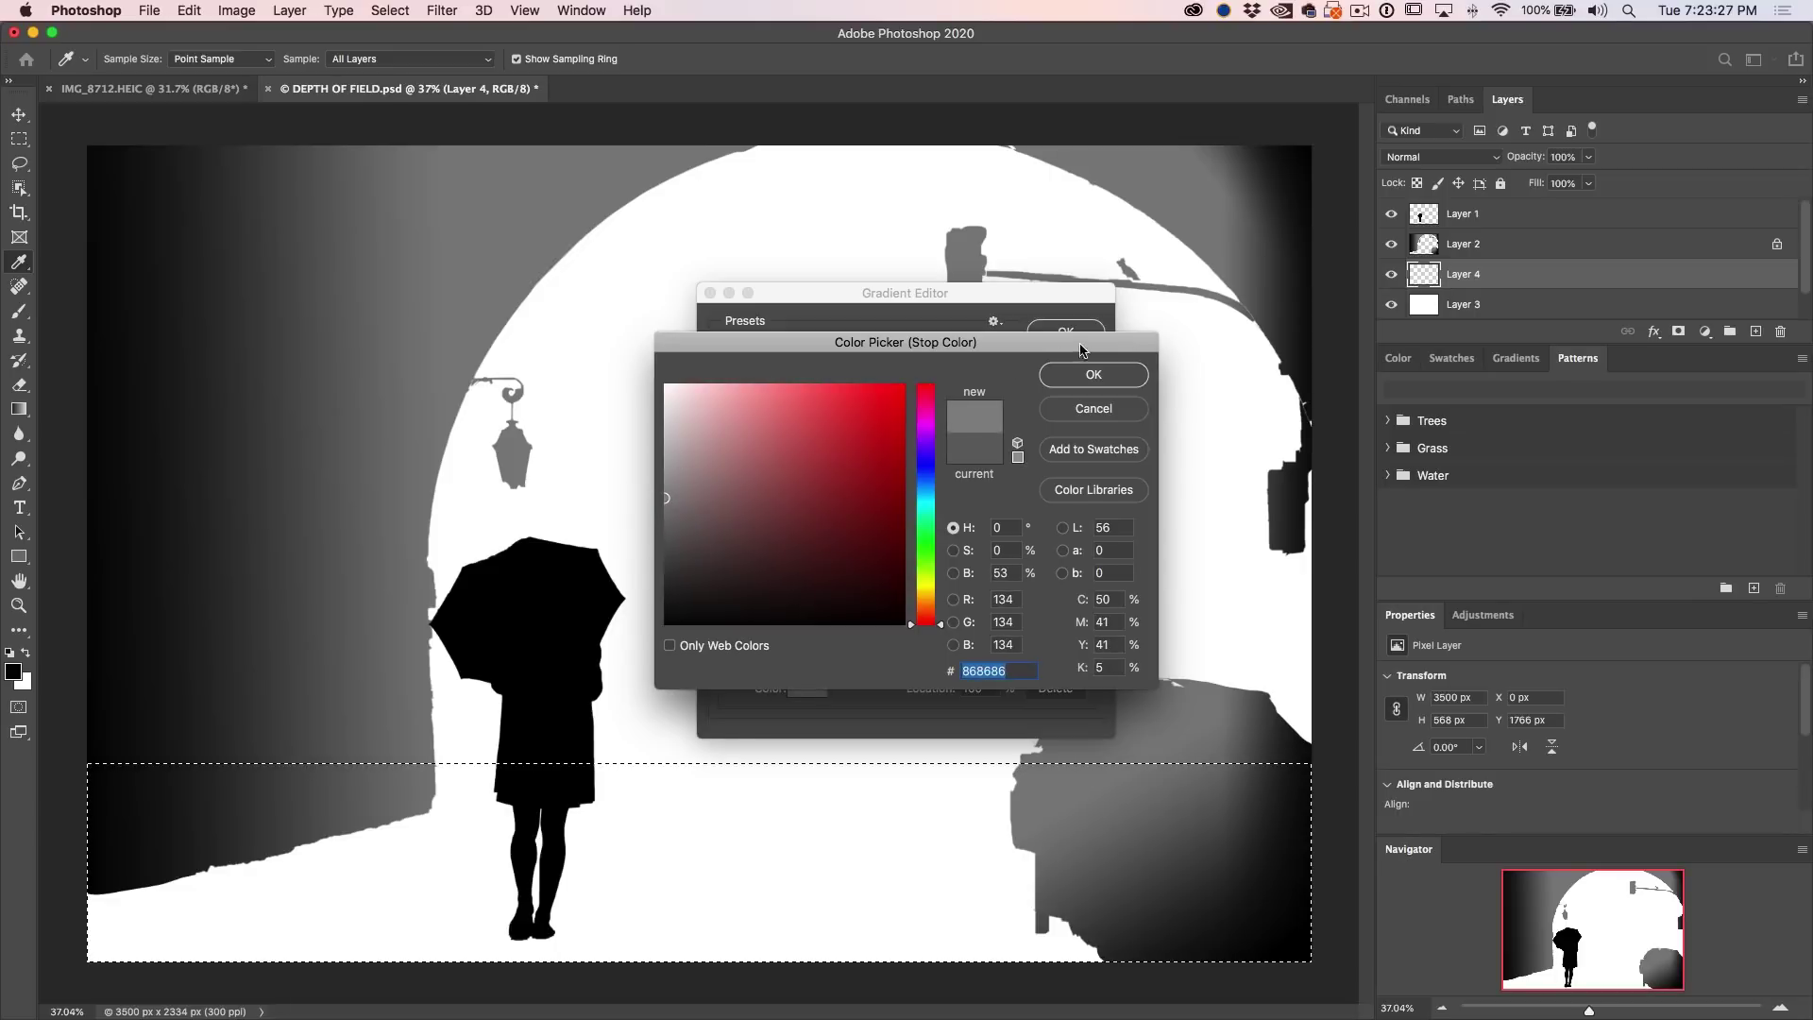
click(1093, 374)
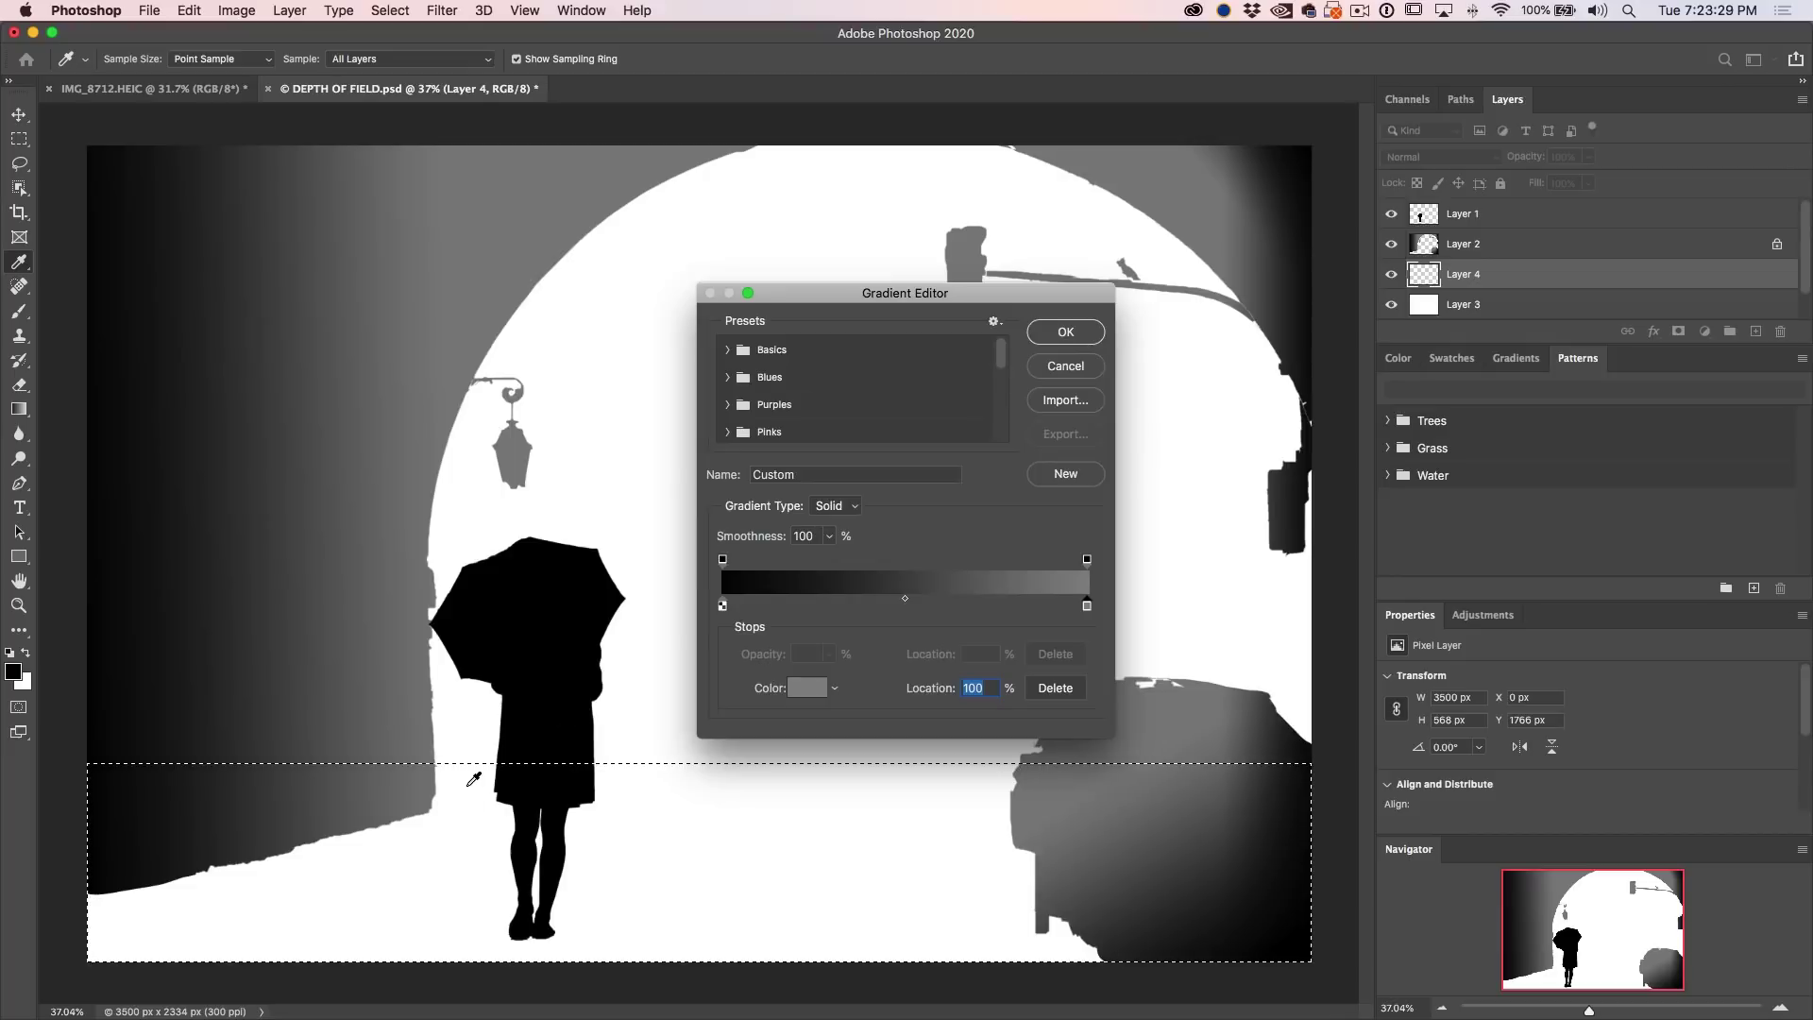
click(1085, 339)
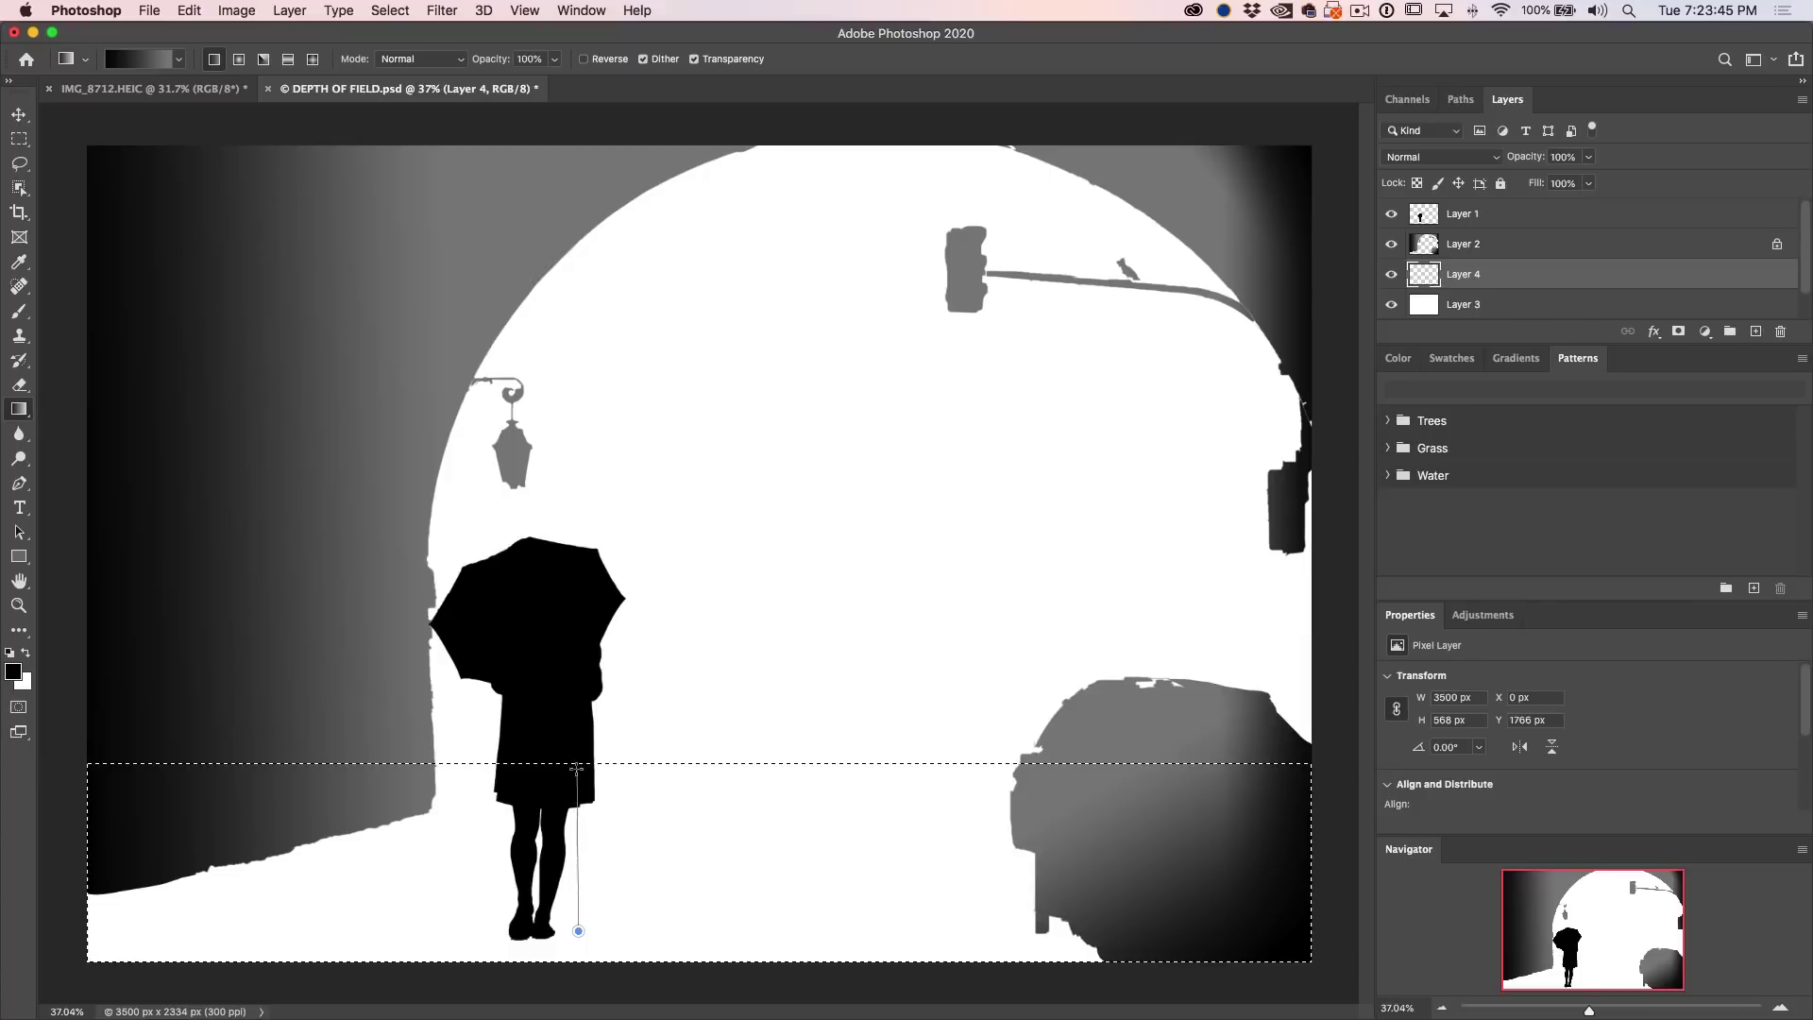
Step: Fill the selected ground on Layer 4 with the gradient, black at the woman's feet to gray at the selection's upper edge, and deselect
drag(578, 765, 577, 766)
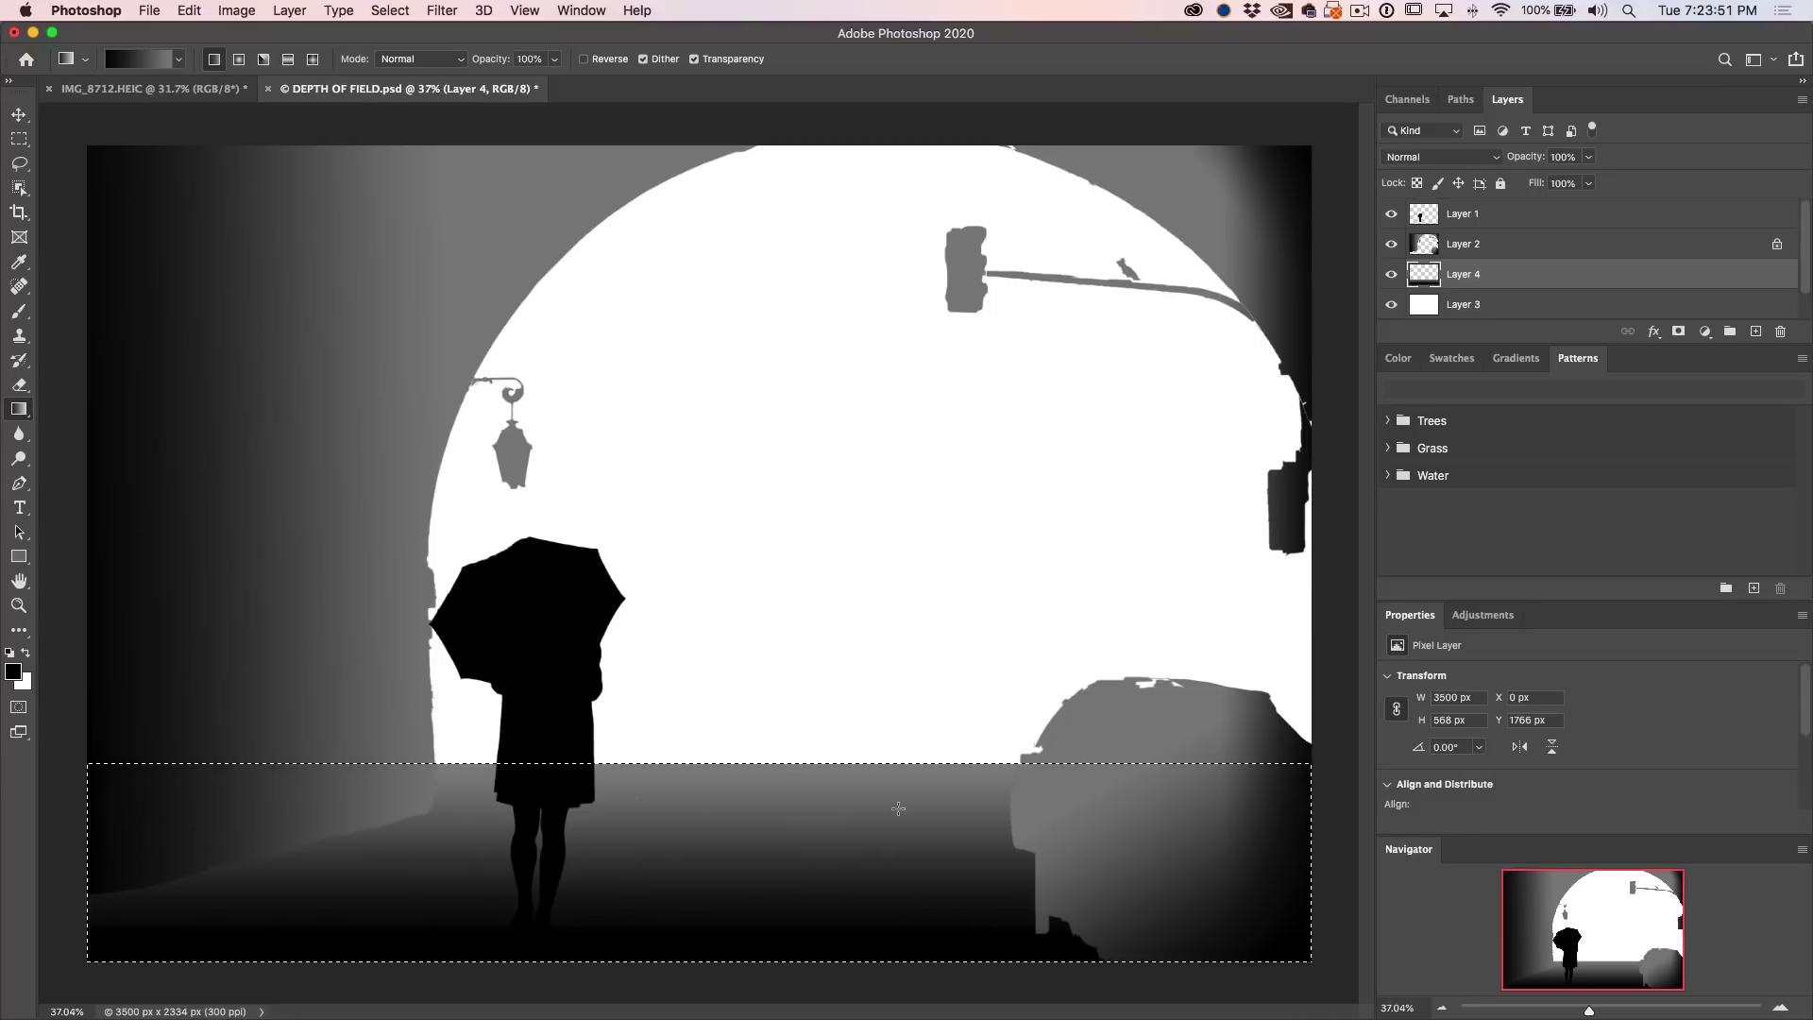
key(m)
click(905, 485)
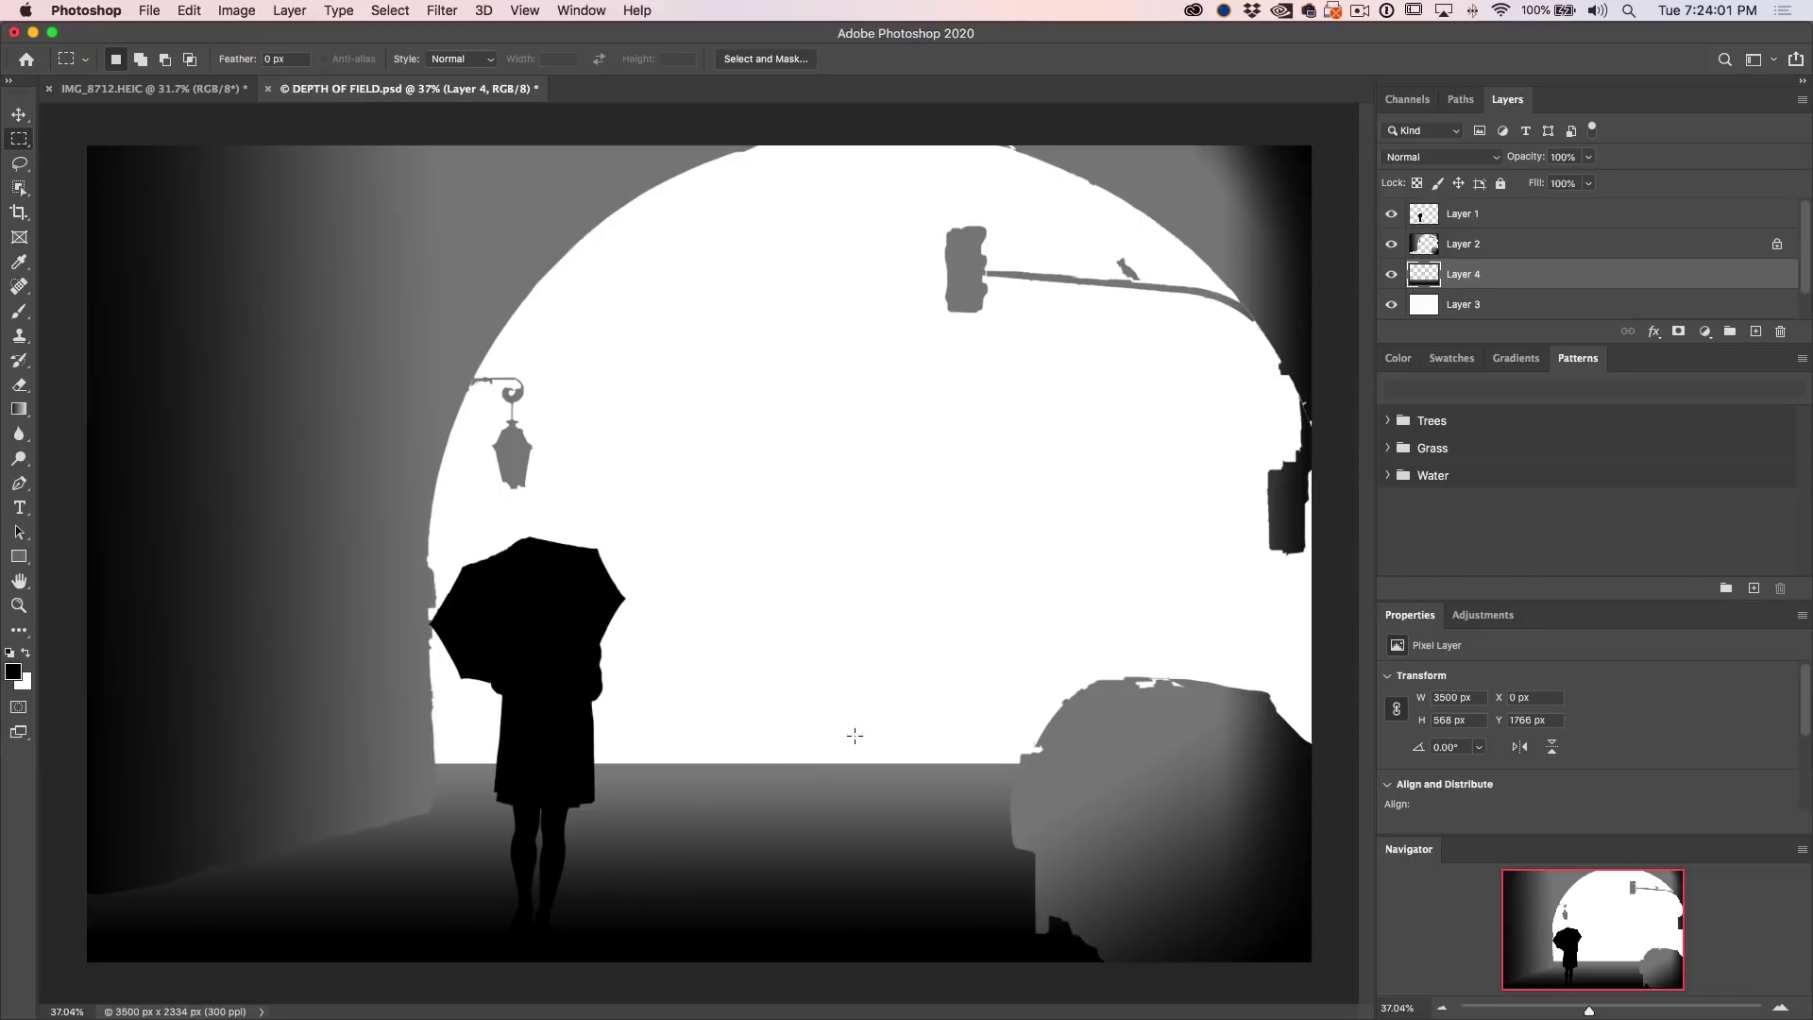
Step: Soften the ground gradient's upper edge on Layer 4 with a Gaussian Blur of 30.3 pixels
click(443, 10)
mouse_move(511, 238)
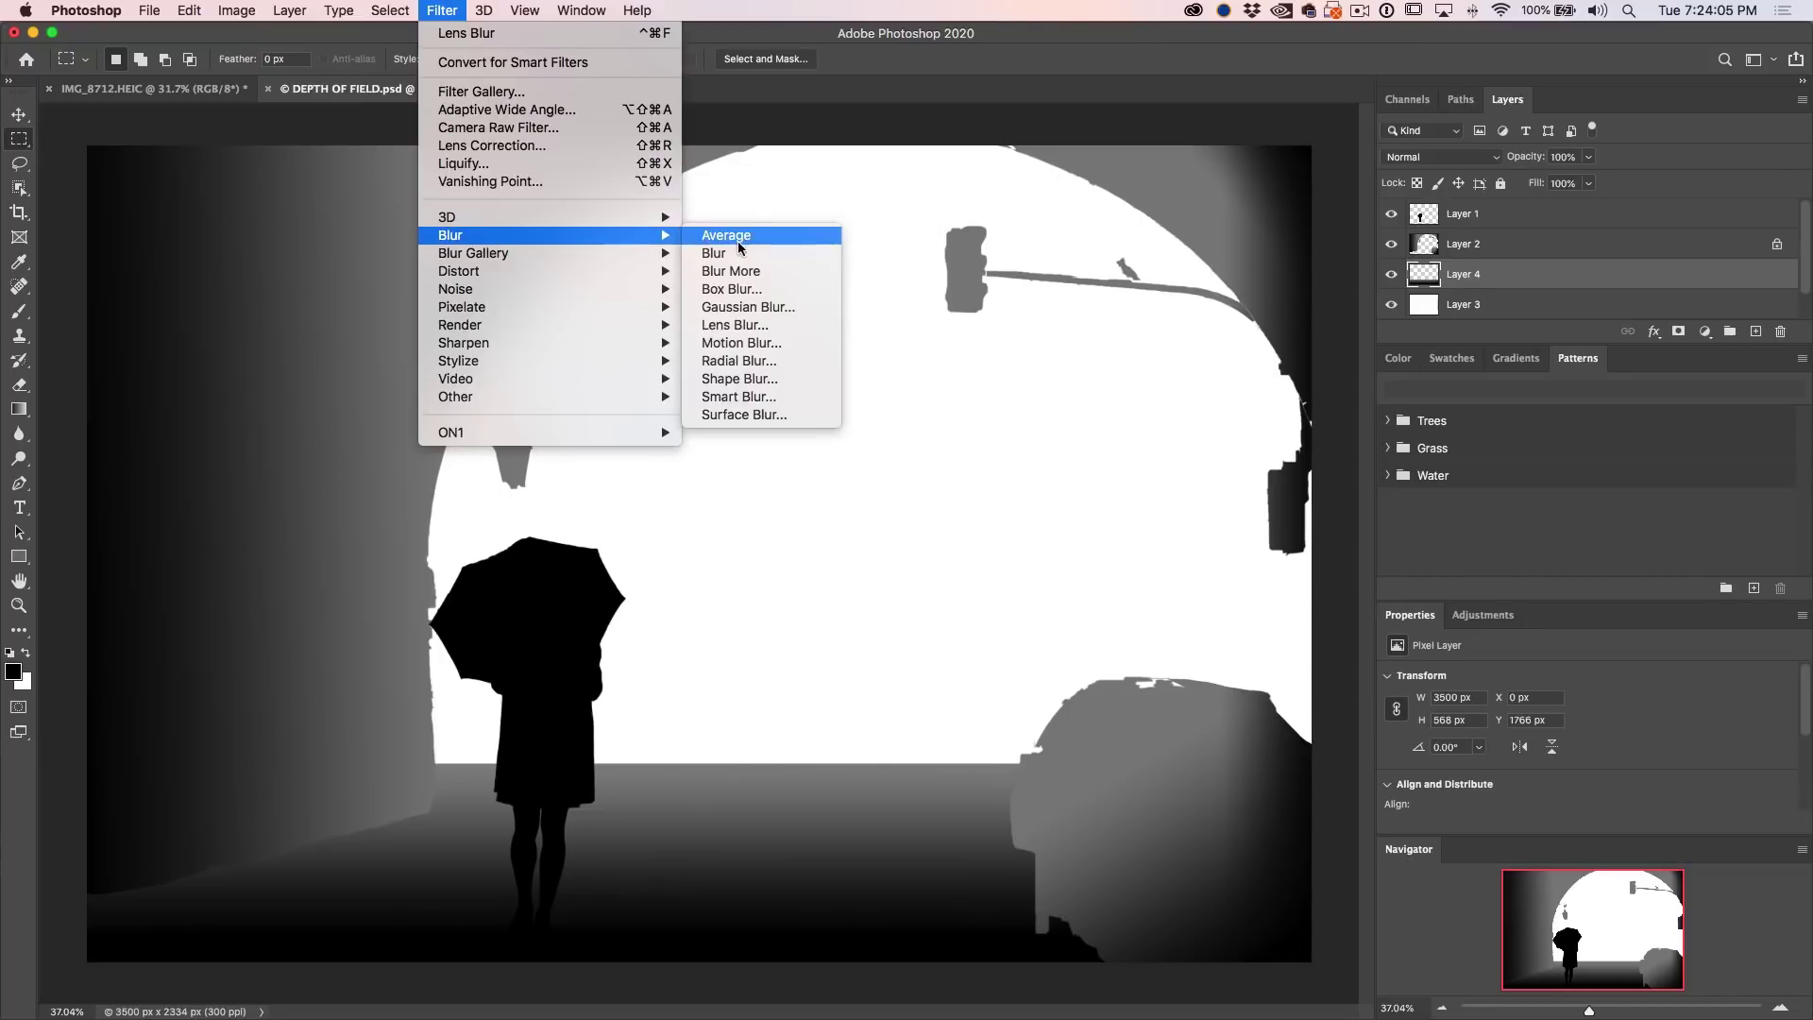
click(748, 307)
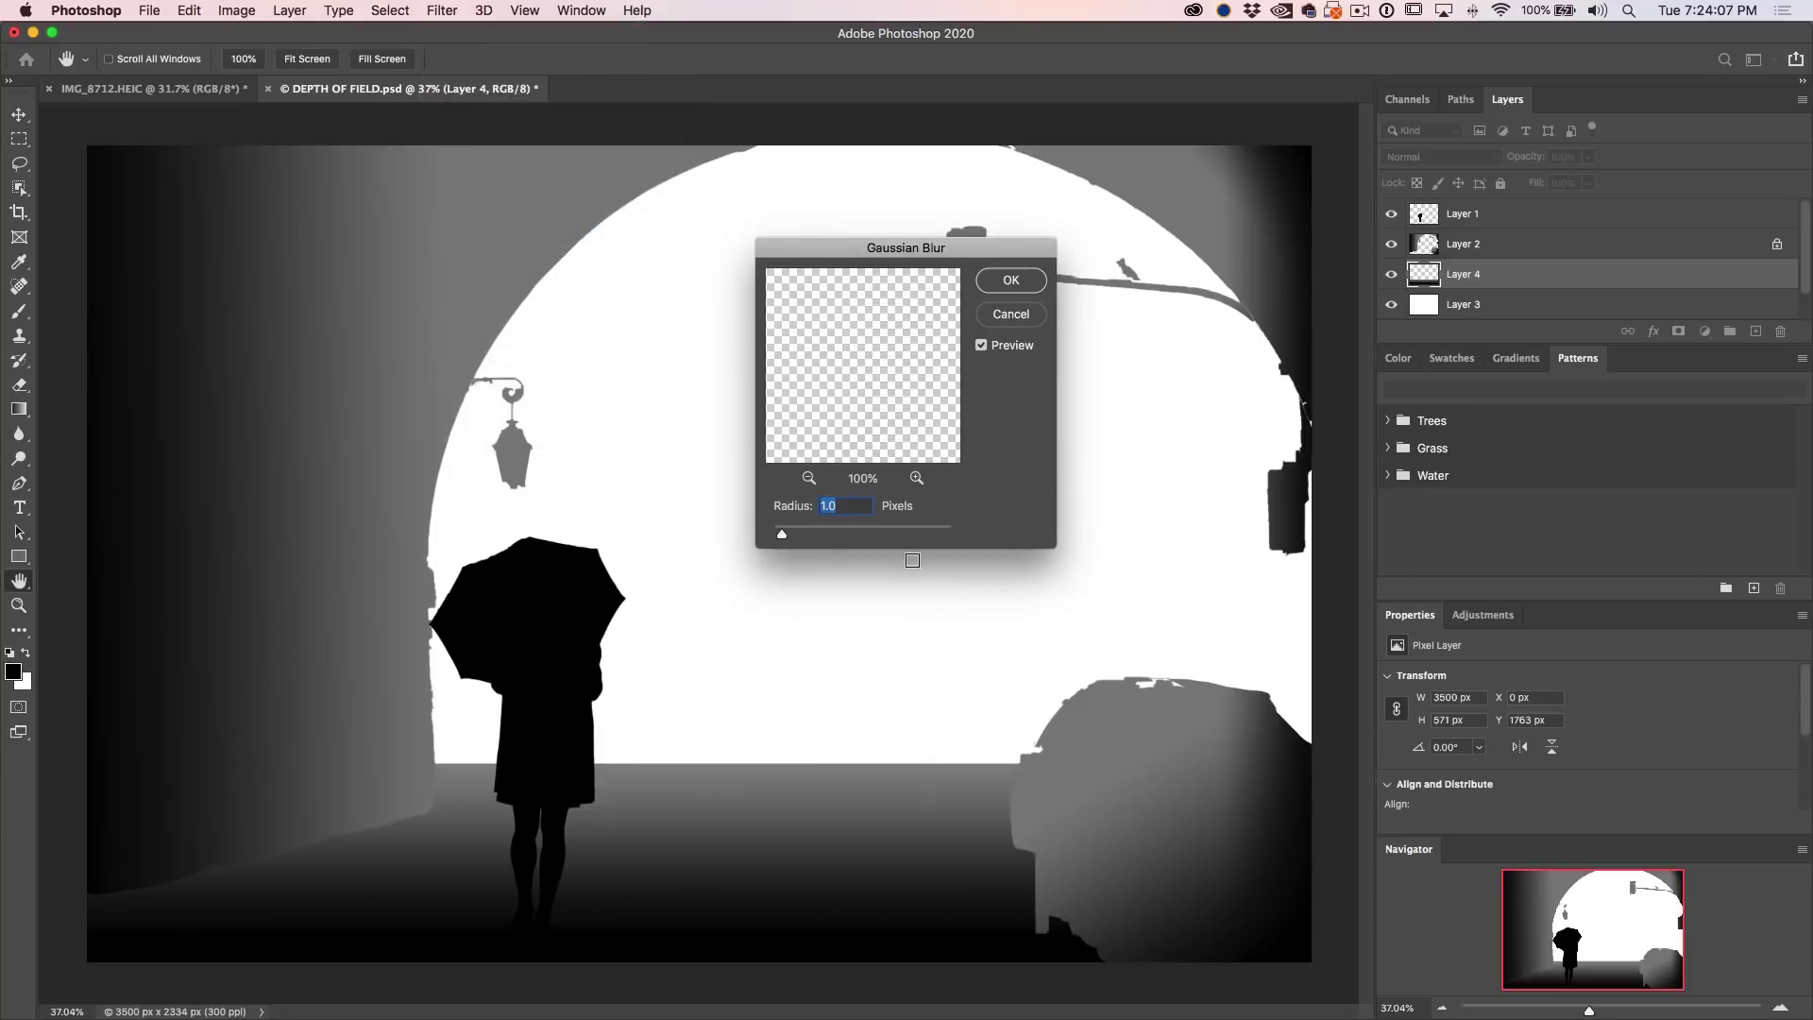
drag(788, 539, 858, 540)
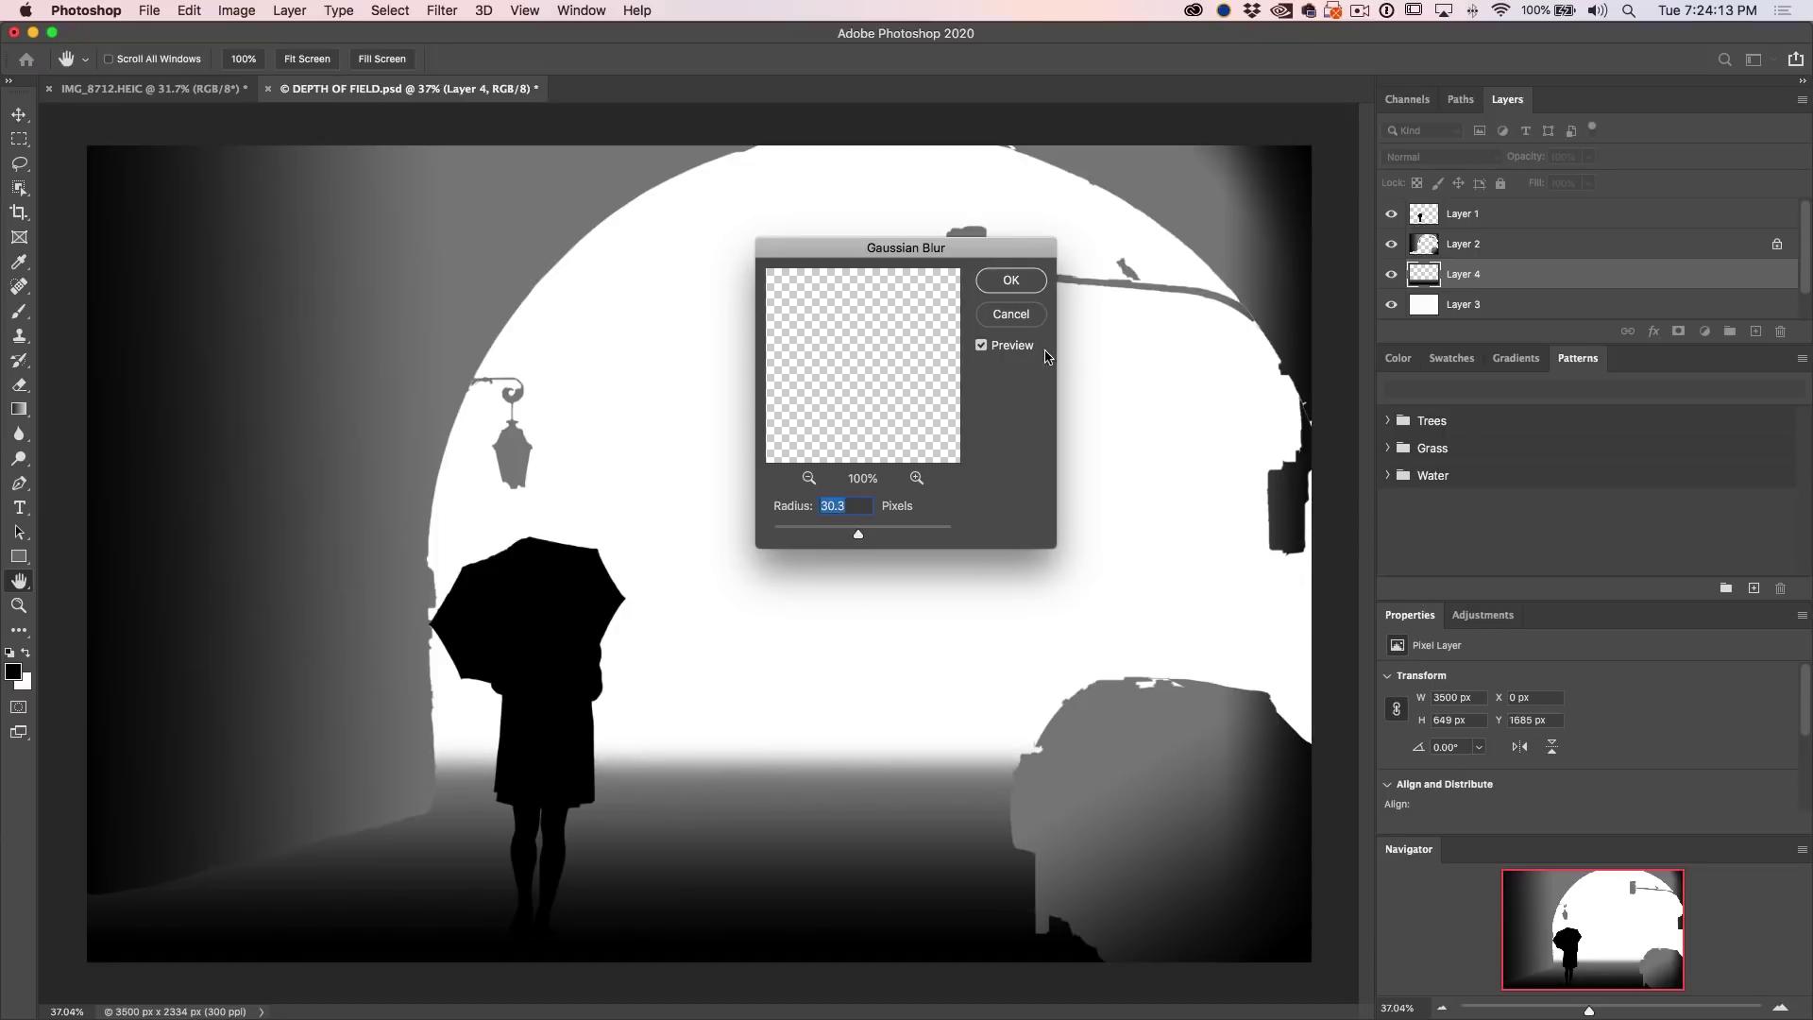
click(1011, 281)
key(m)
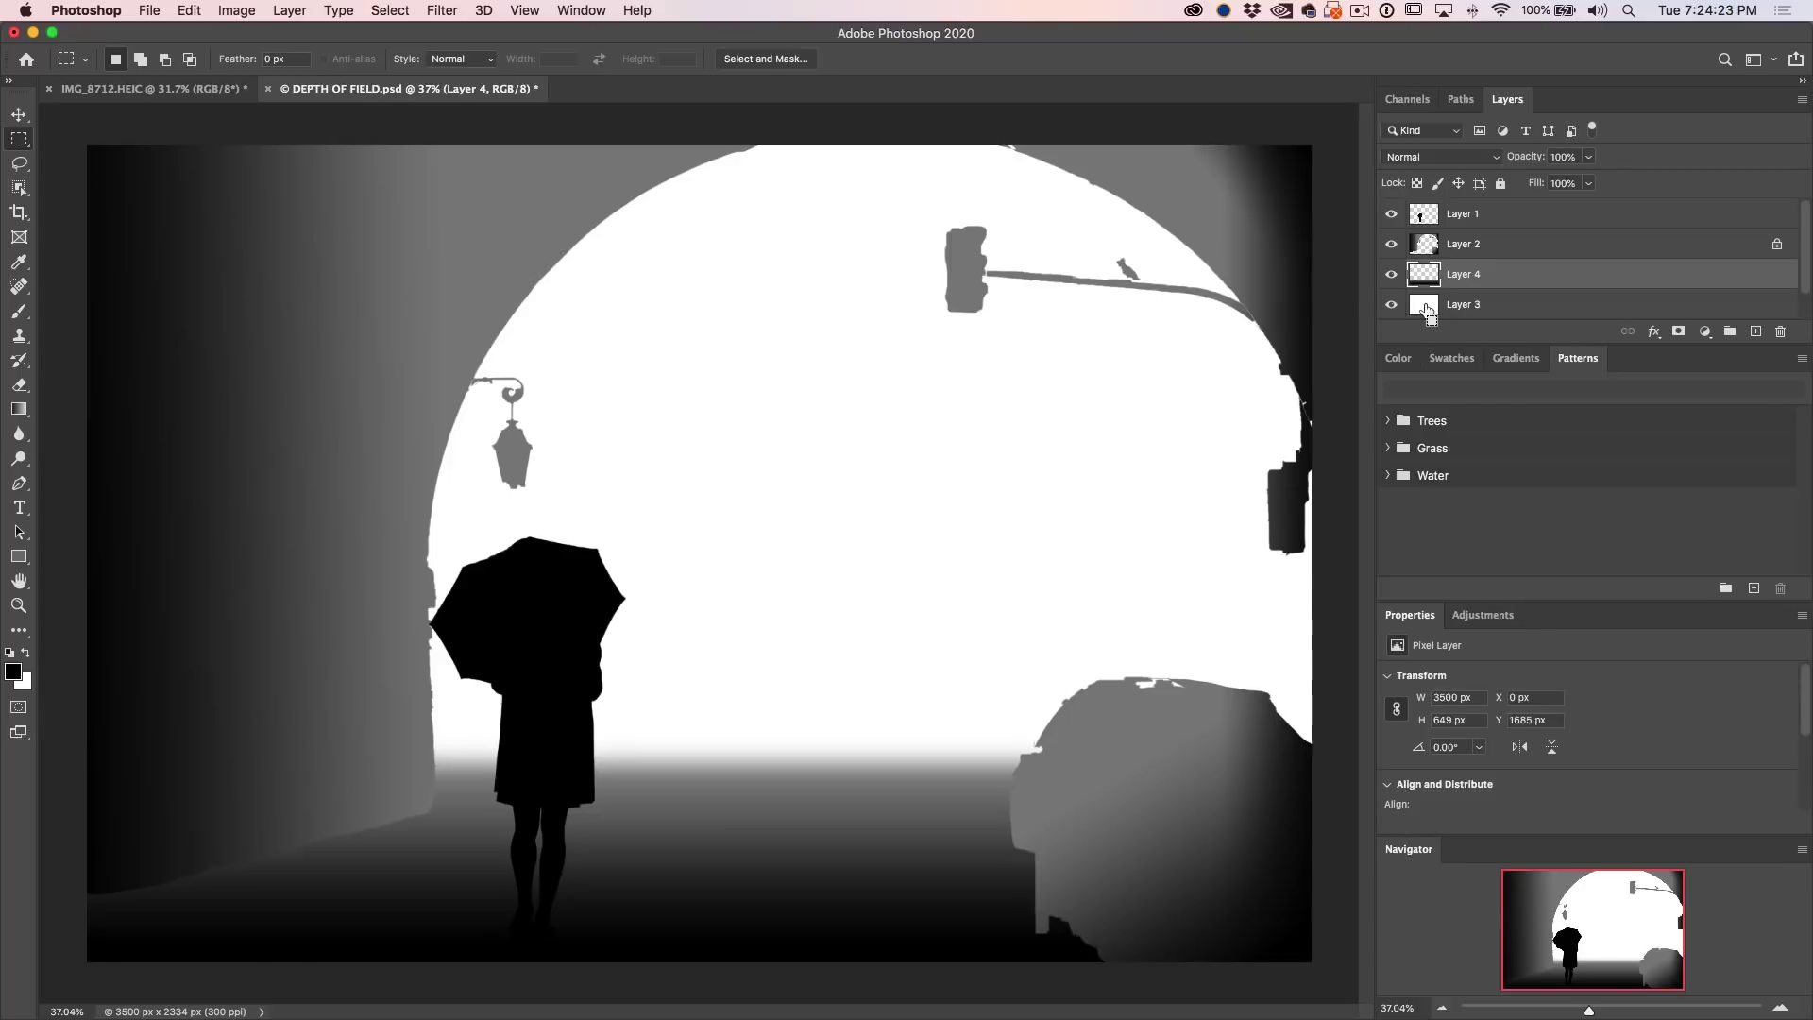
Step: Brighten Layer 4's ground gradient with Levels by setting the midtones to 1.19, and make Layer 3 active
key(super+l)
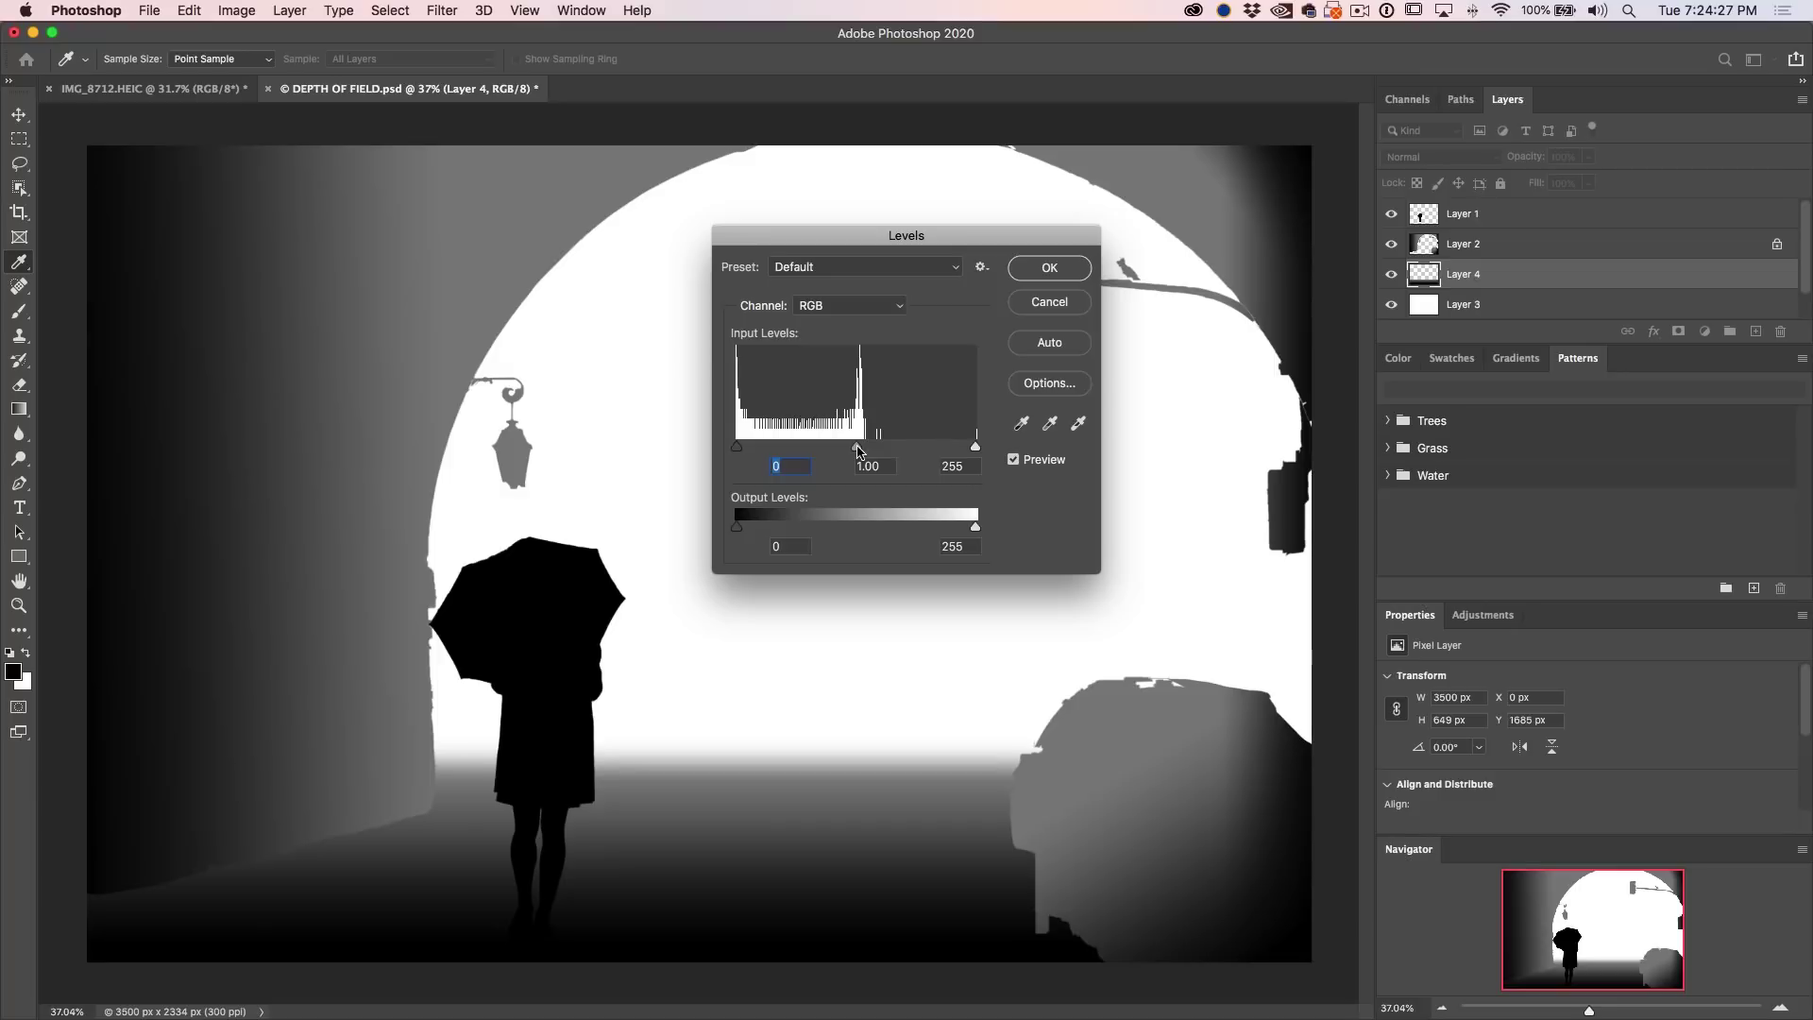
drag(858, 448, 842, 452)
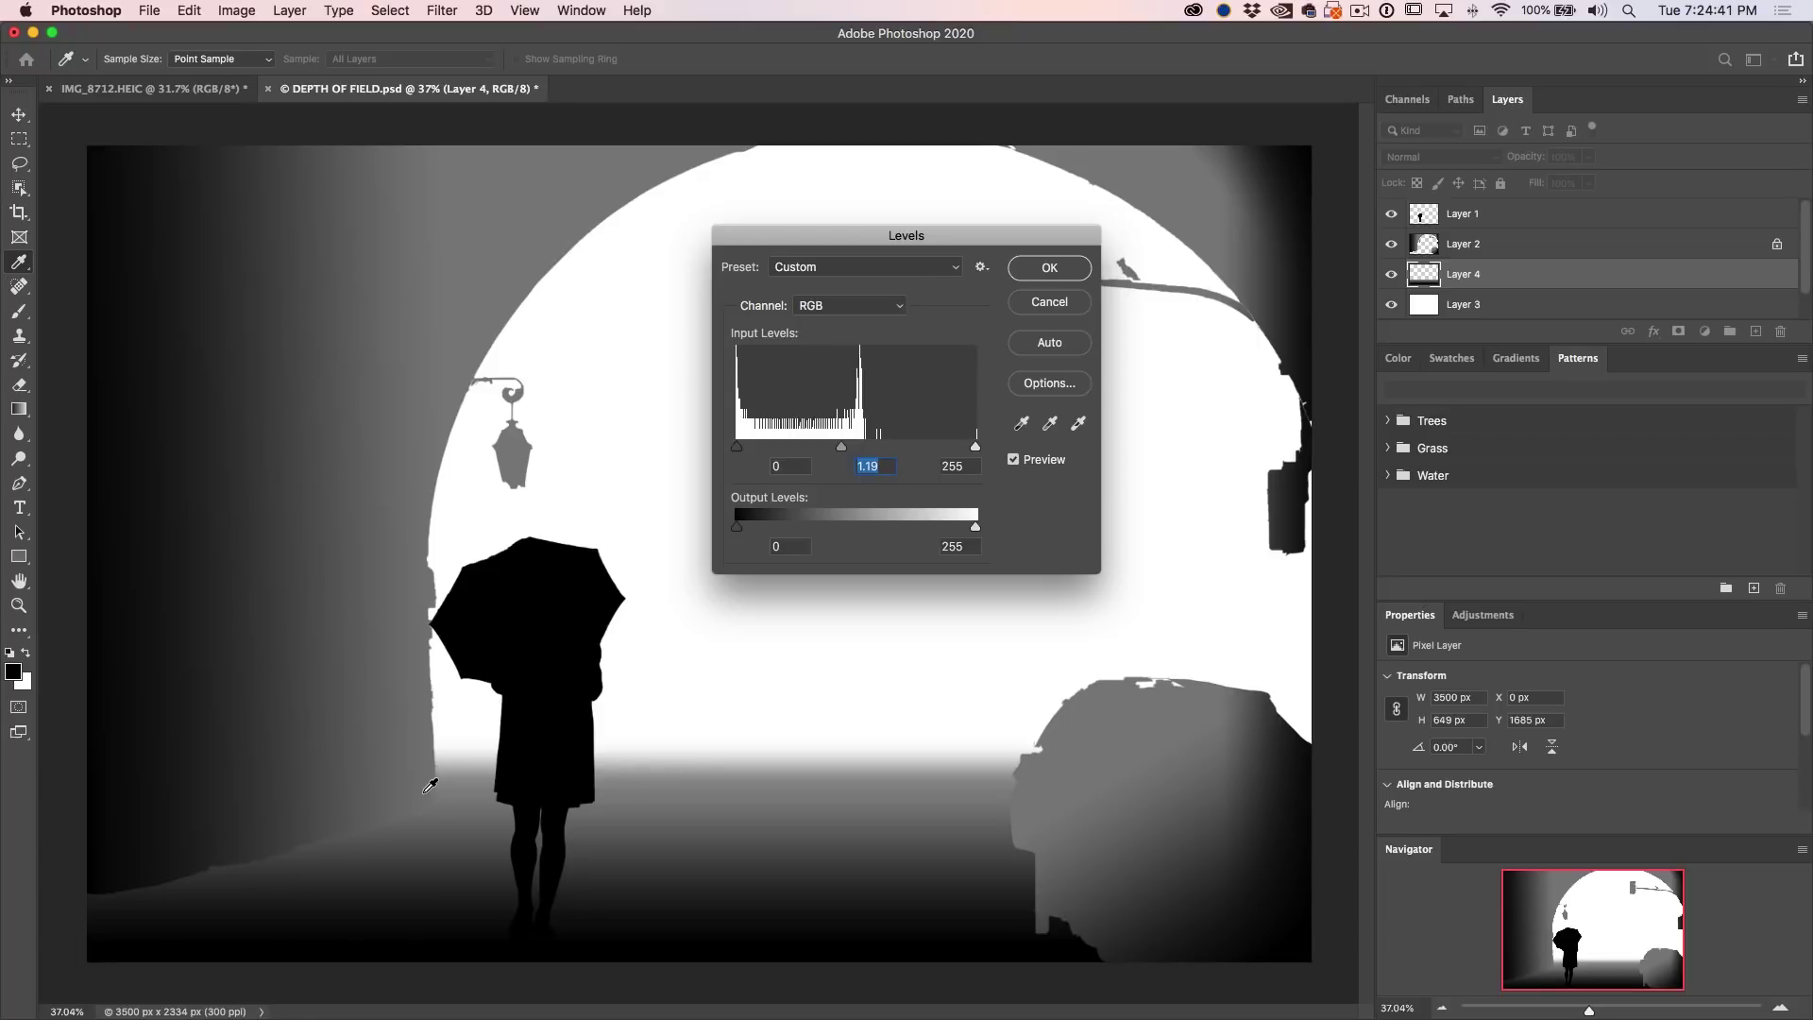
click(1049, 267)
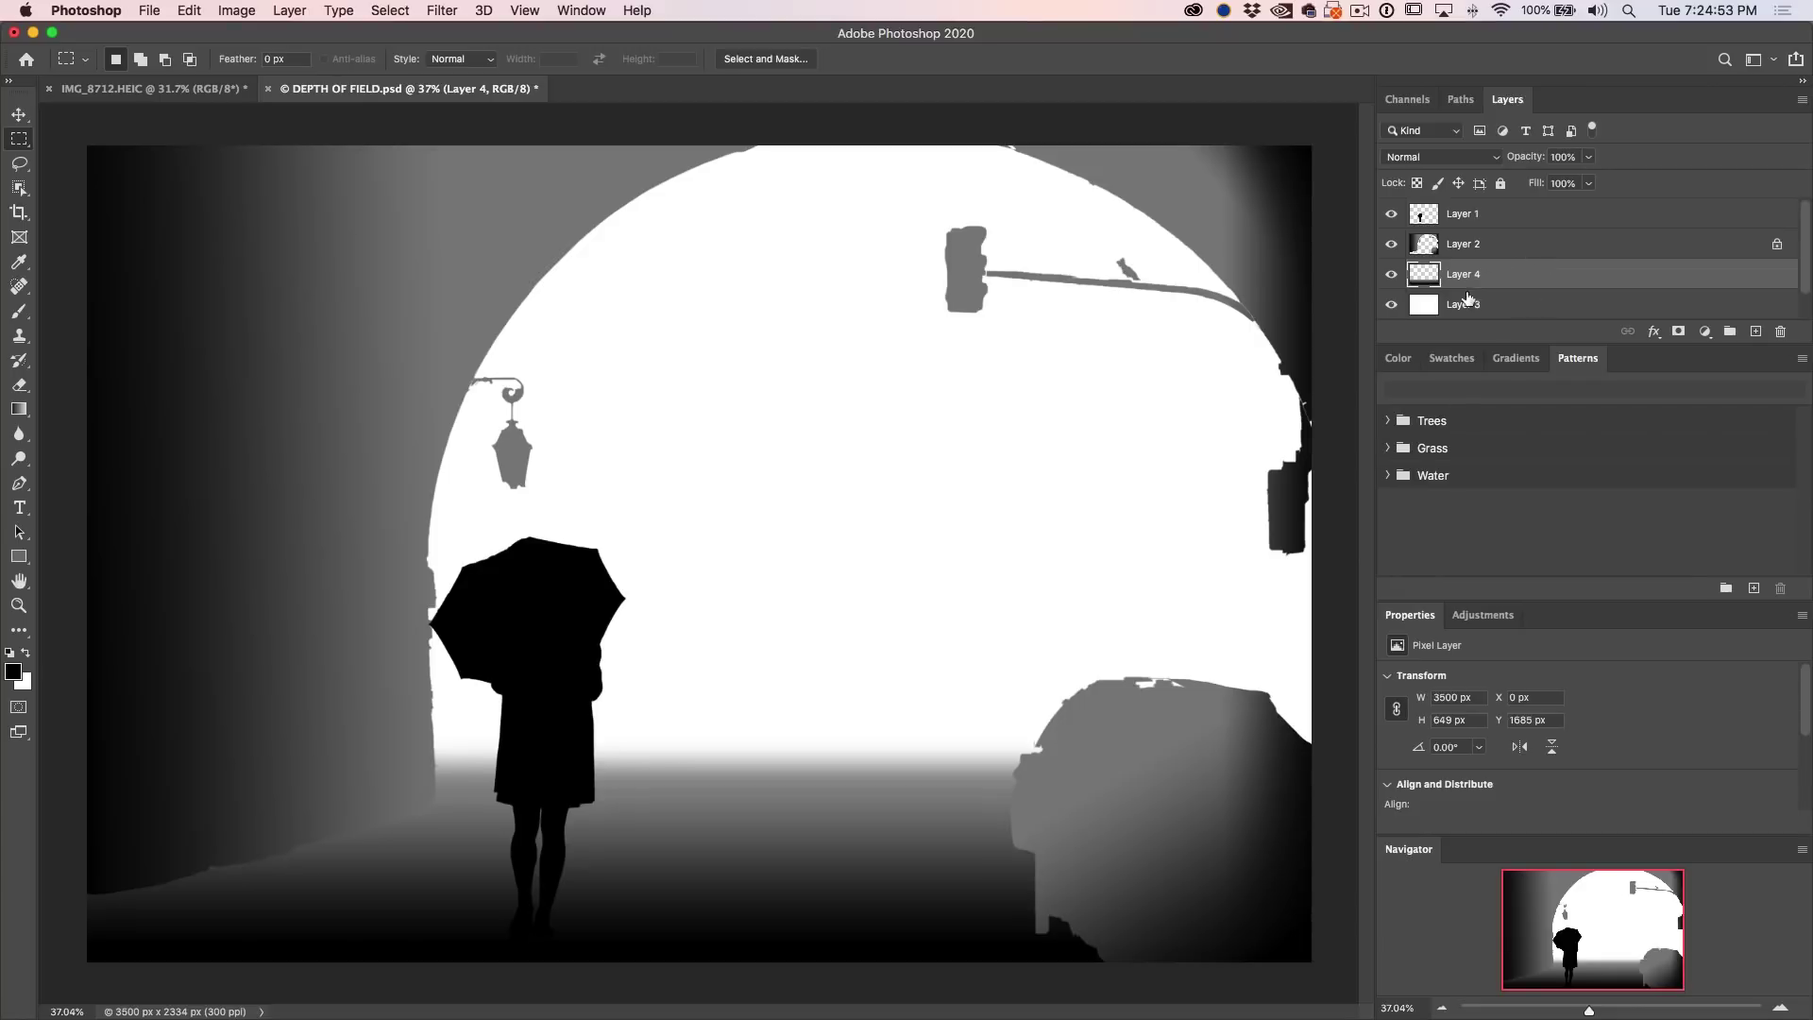
key(alt+bracketleft)
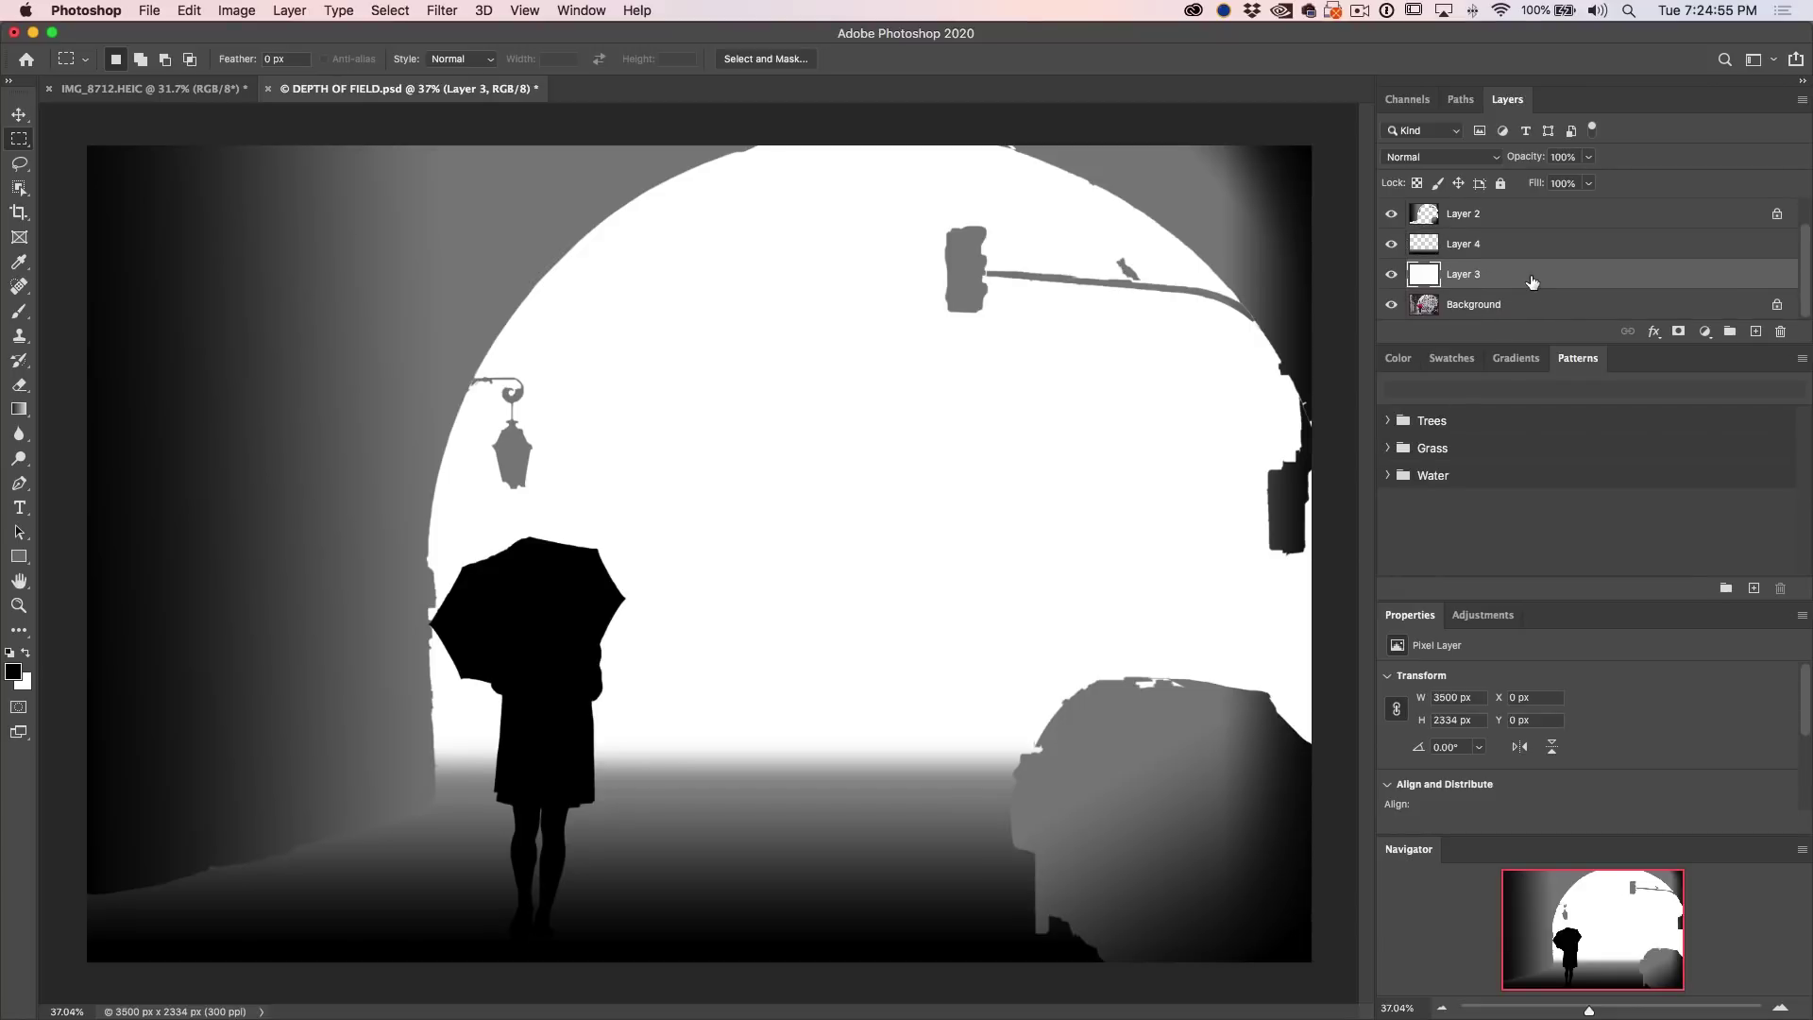
Step: Convert the depth map layers, Layer 1 through Layer 3, together into one Smart Object above the Background
shift+click(1510, 215)
scroll(1544, 253, down, 1)
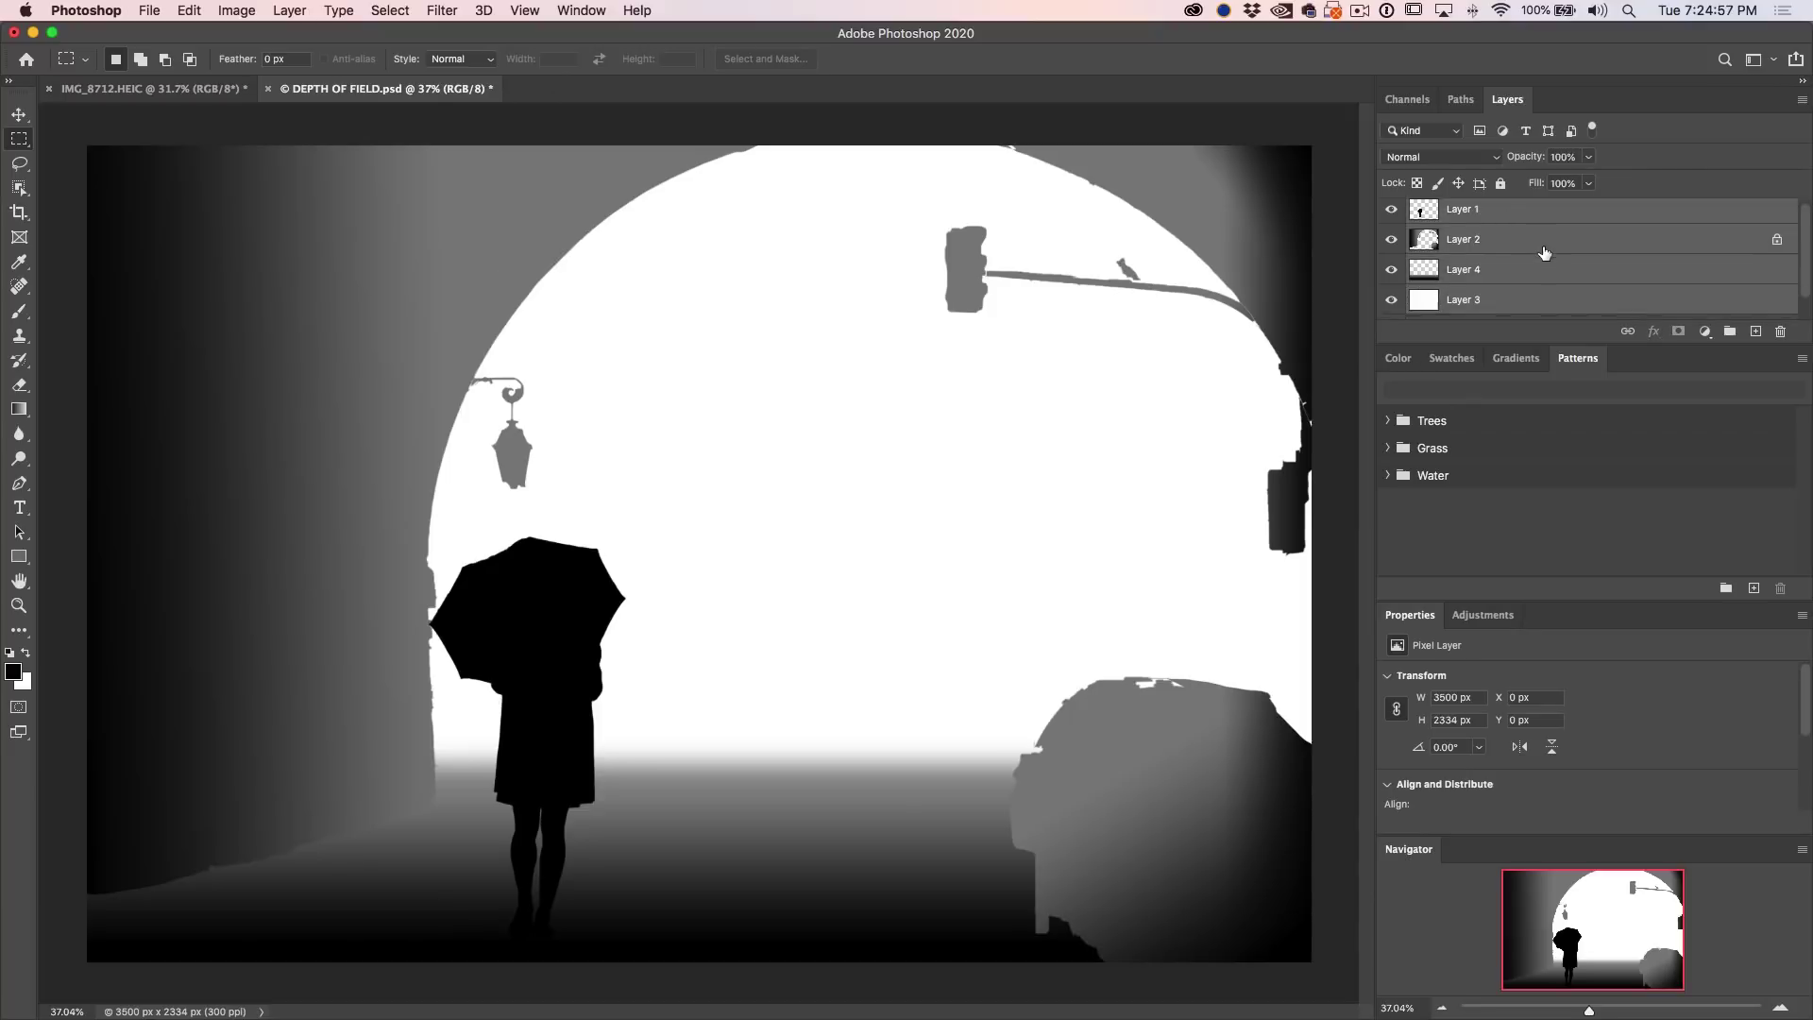
scroll(1544, 253, up, 1)
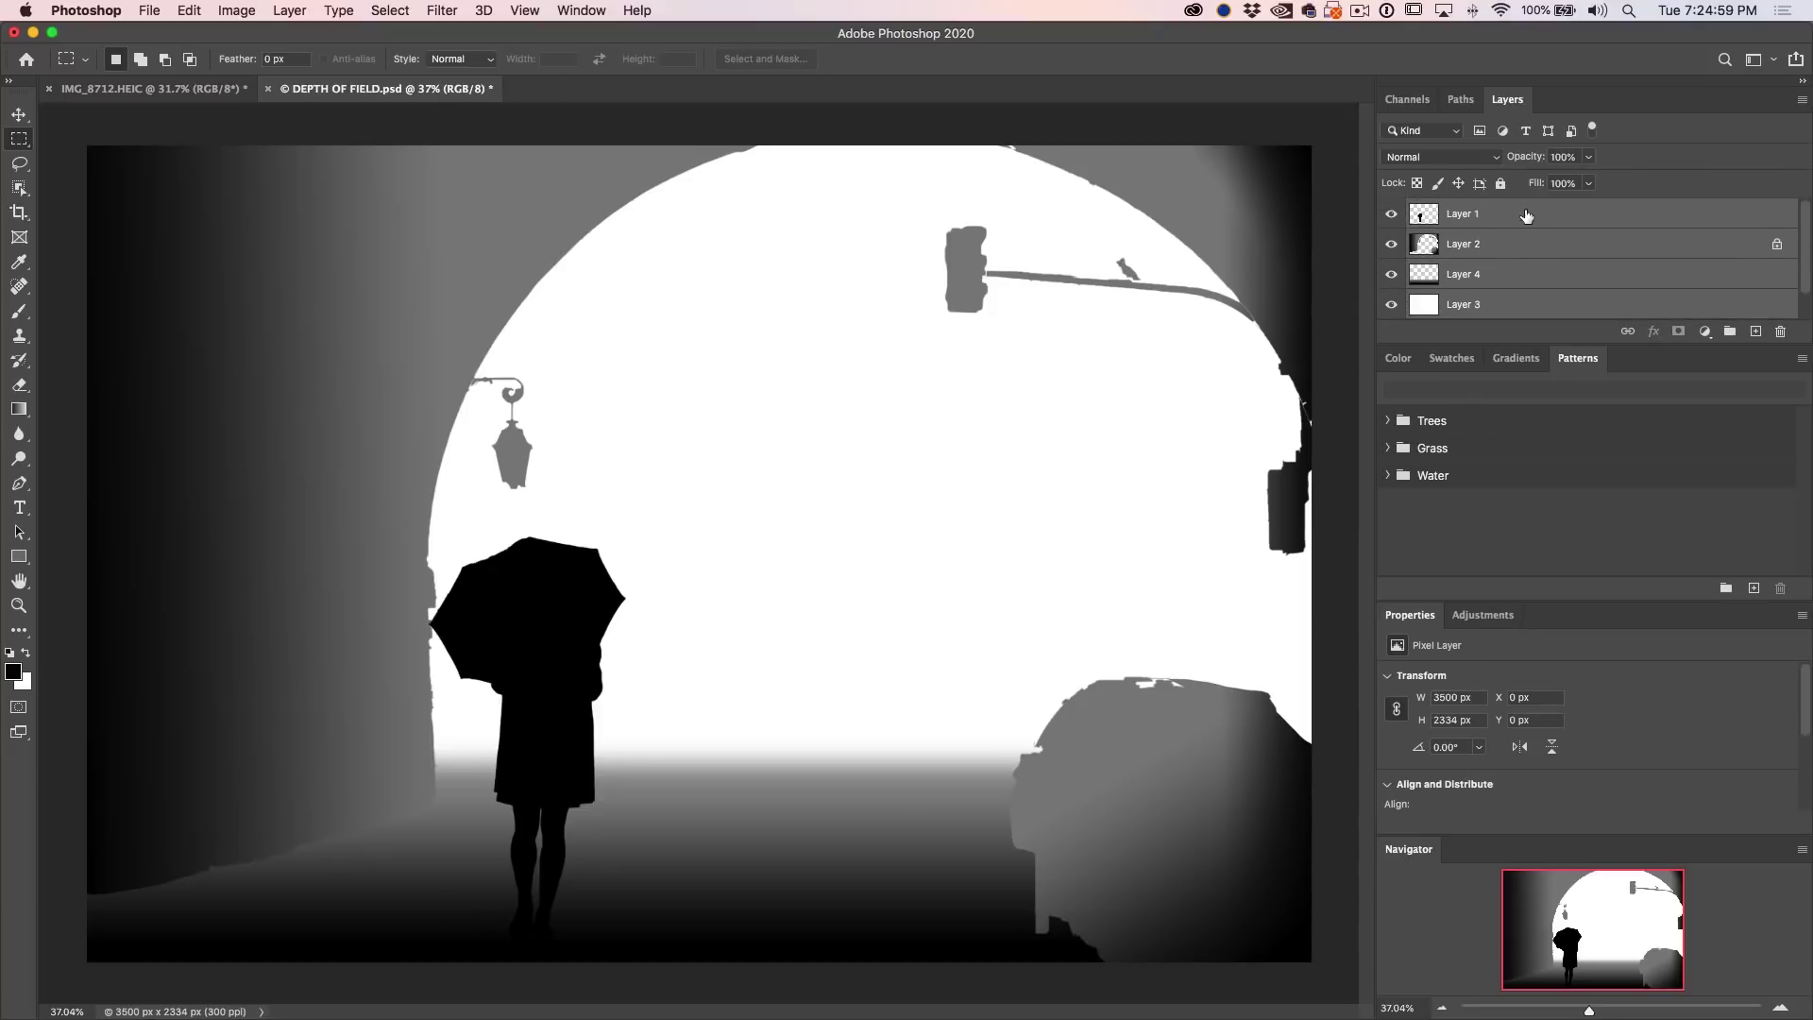
right_click(1524, 214)
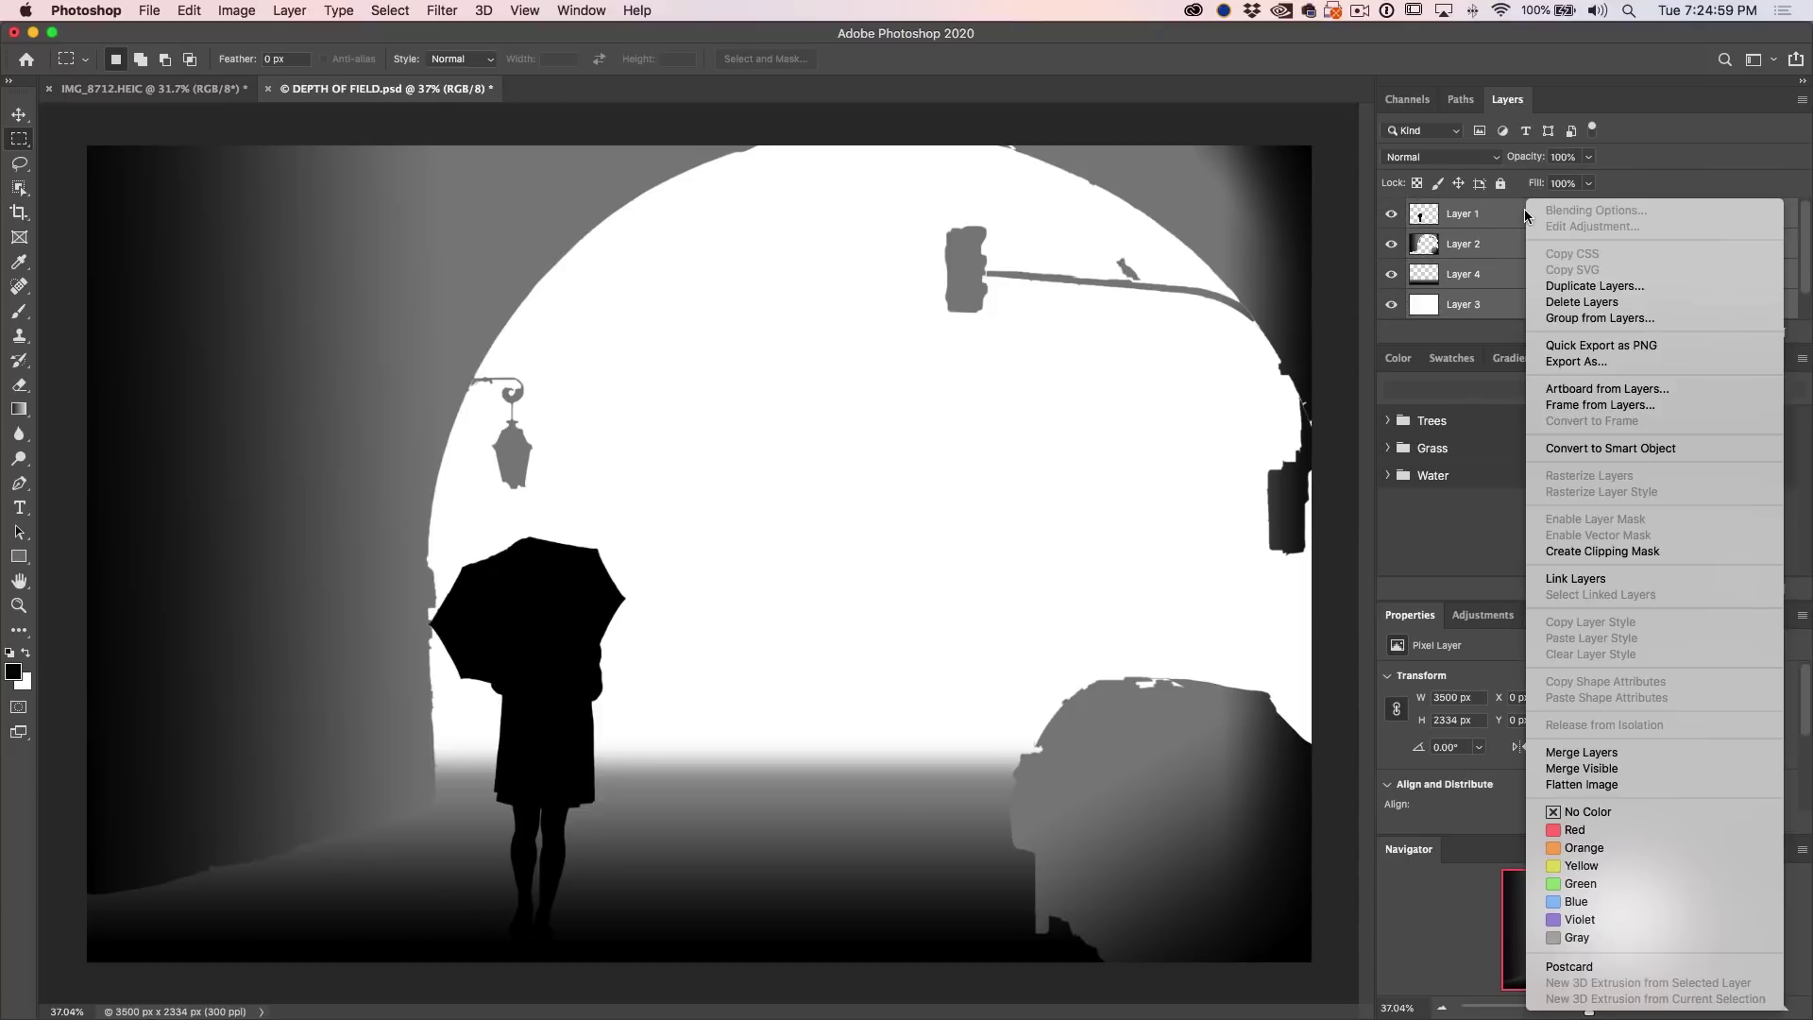
click(1600, 448)
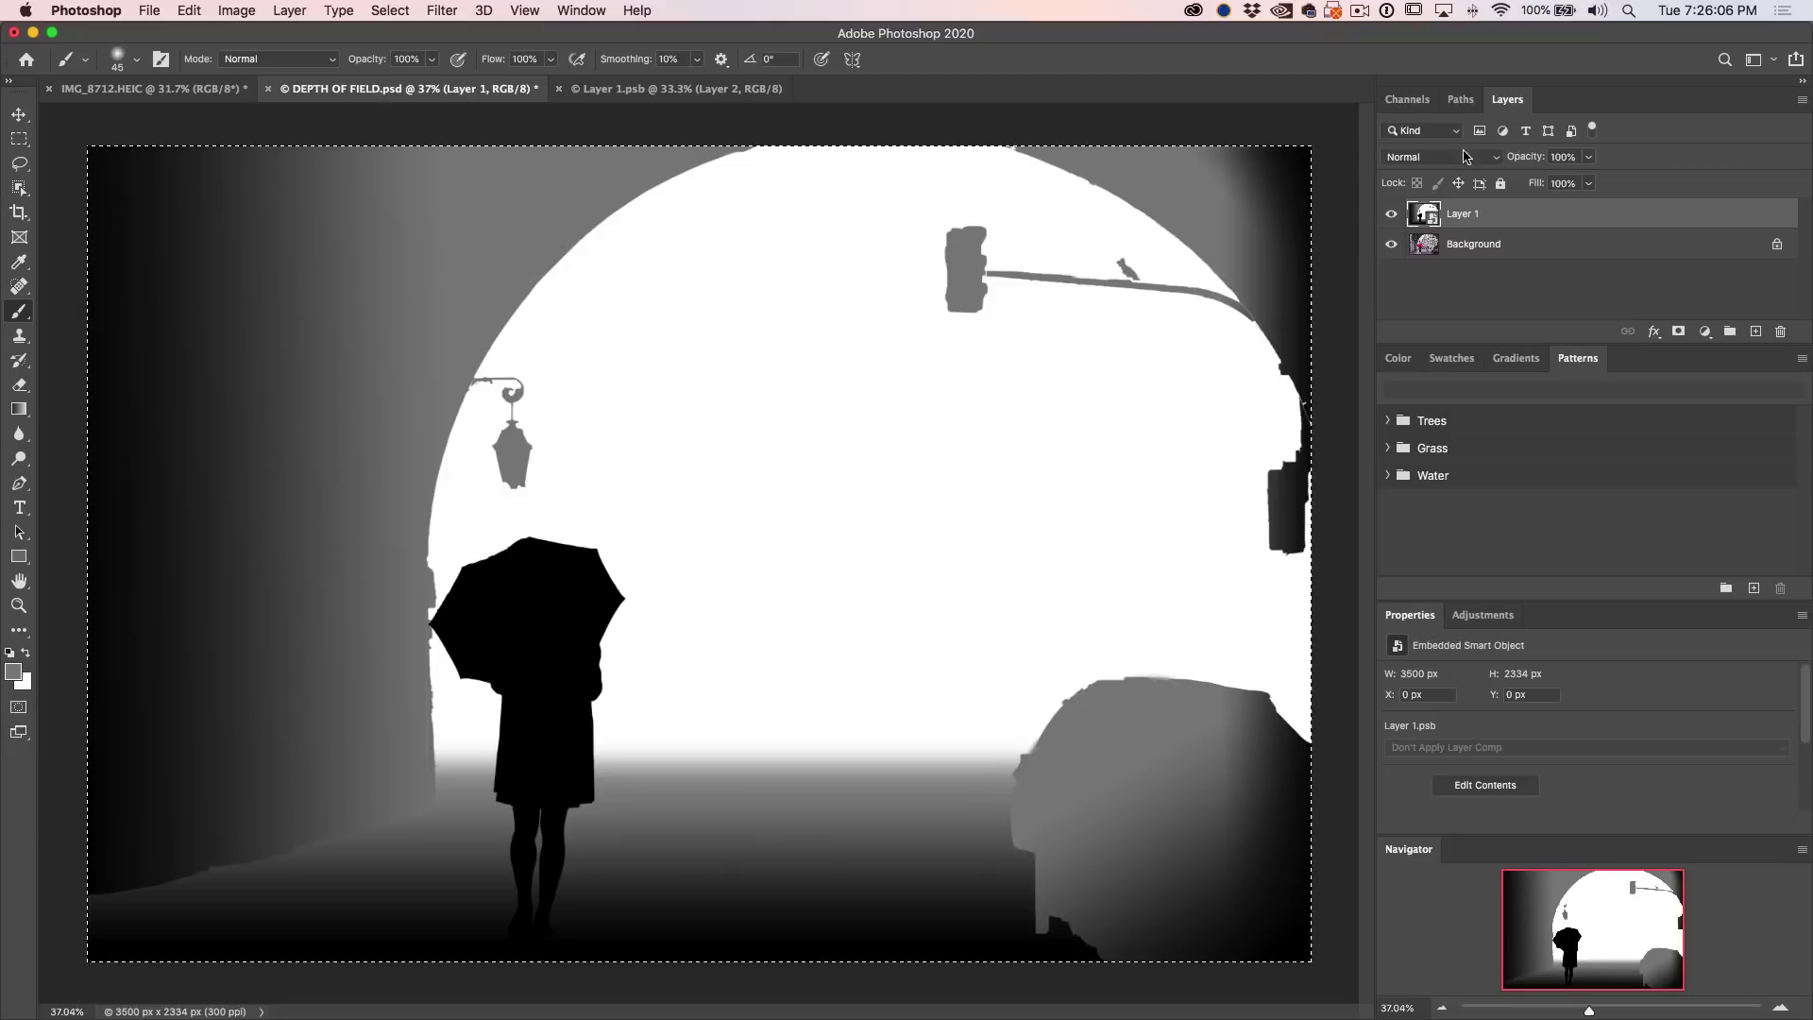
Step: Paste the copied depth map into a new alpha channel, deselect, and return to the RGB composite with the alpha overlay hidden
click(1409, 100)
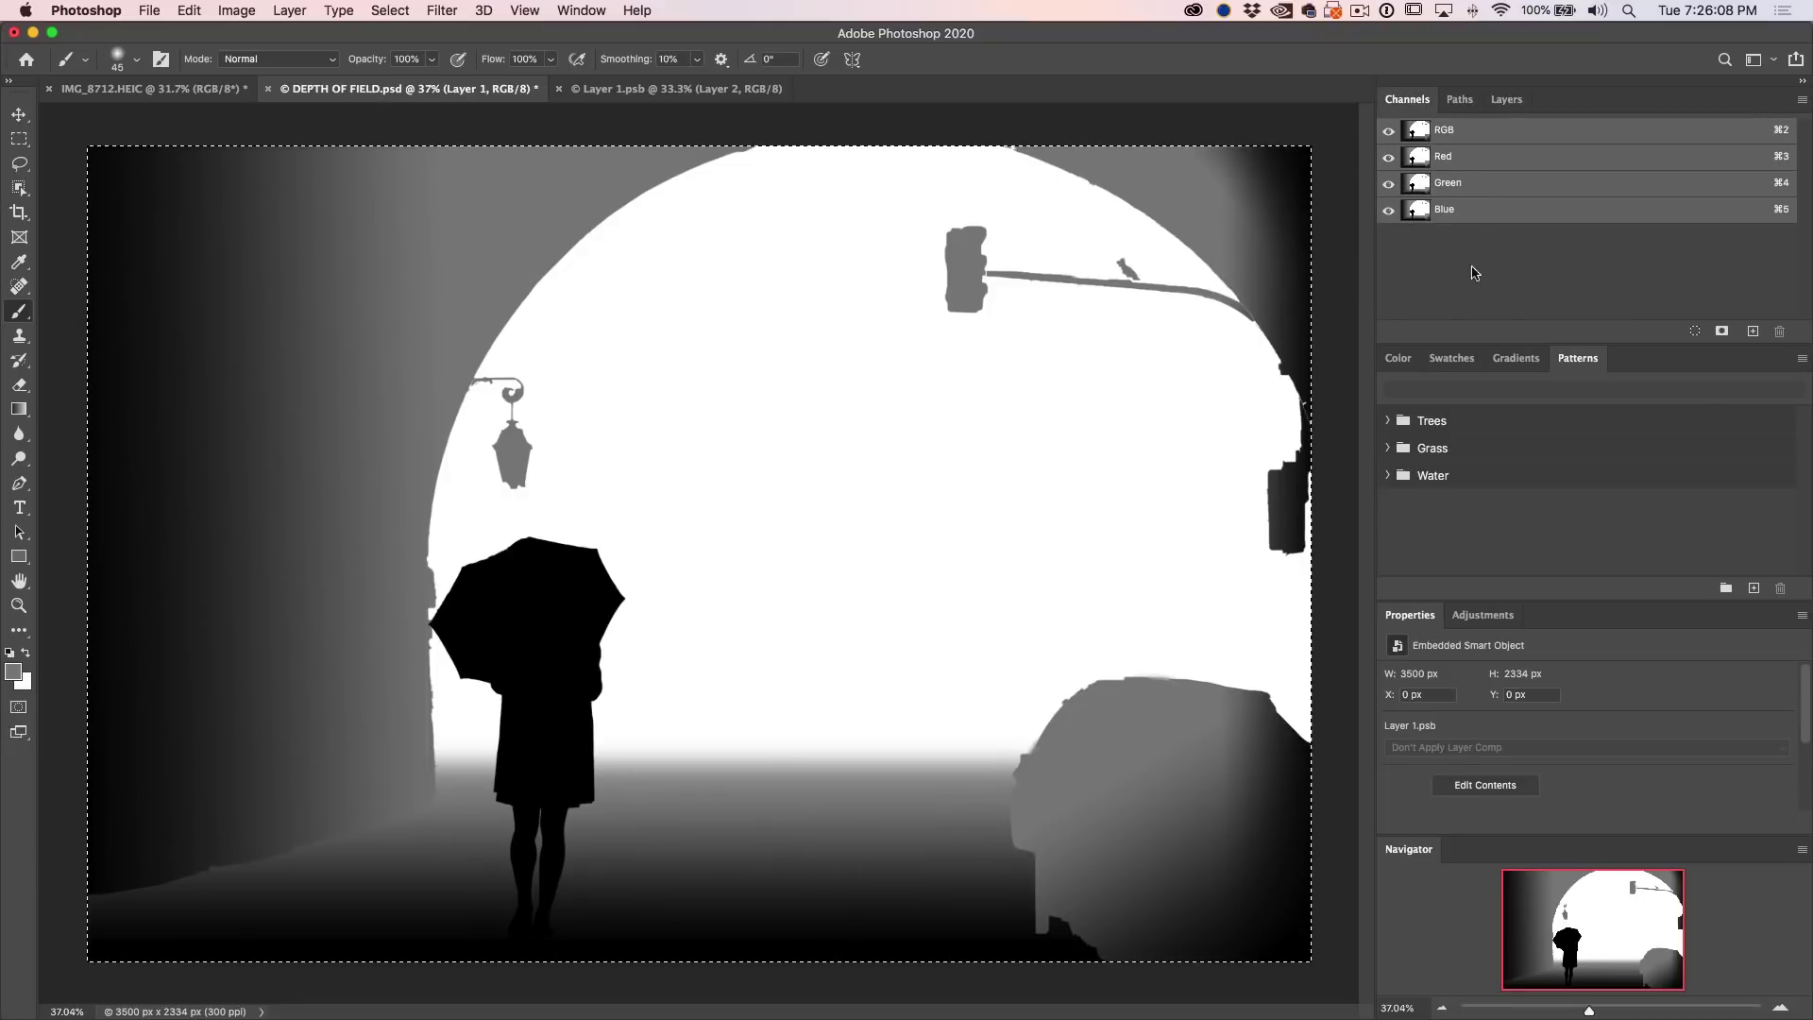
click(1754, 331)
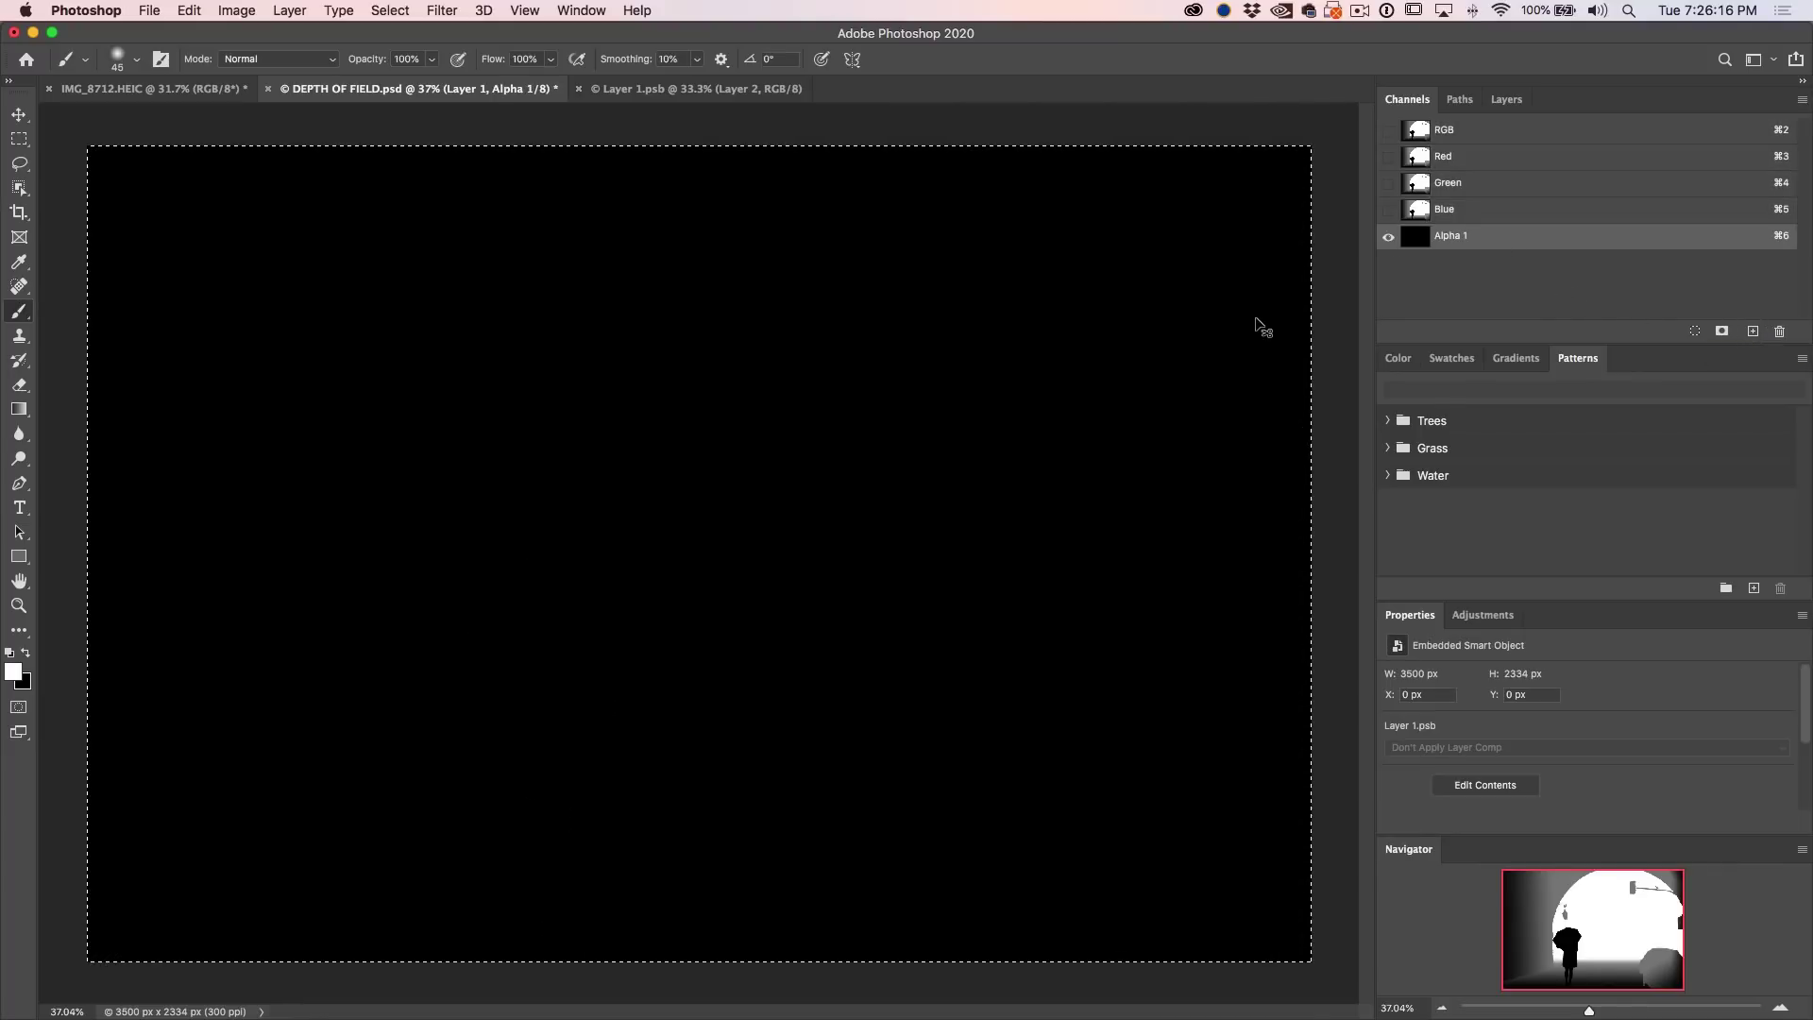
key(super+v)
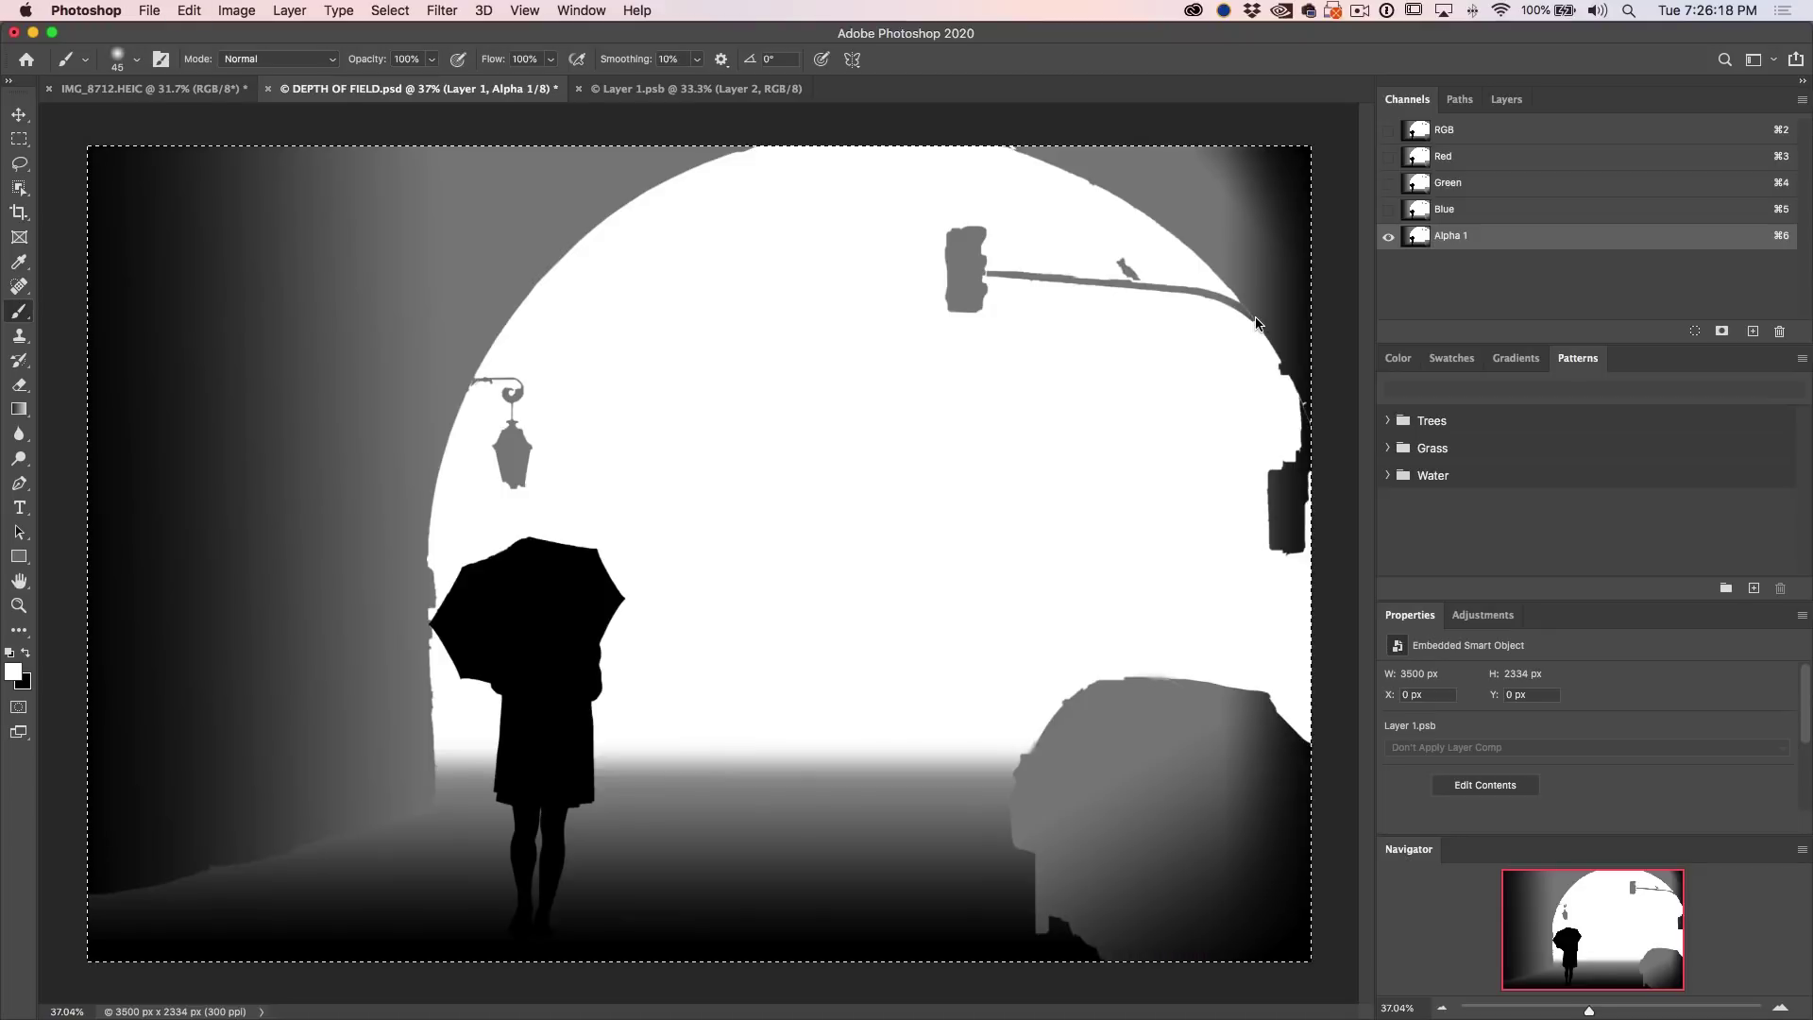
key(super+d)
click(1443, 129)
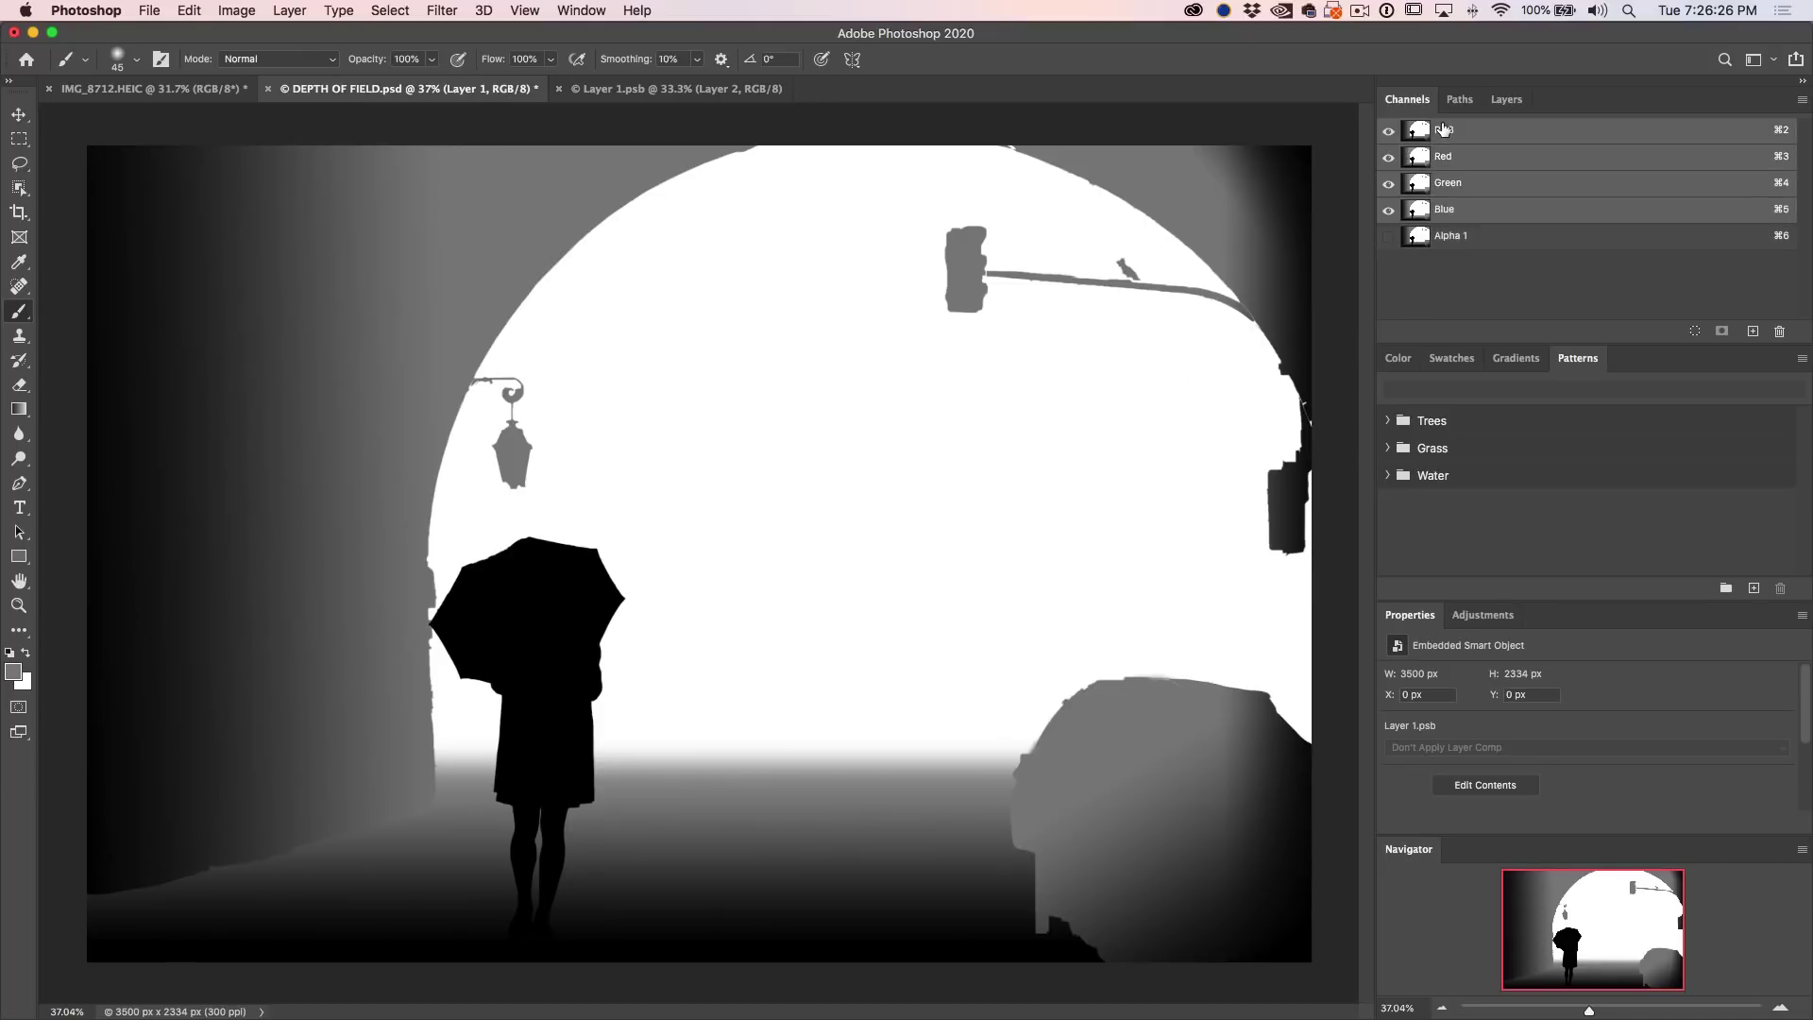
click(1388, 236)
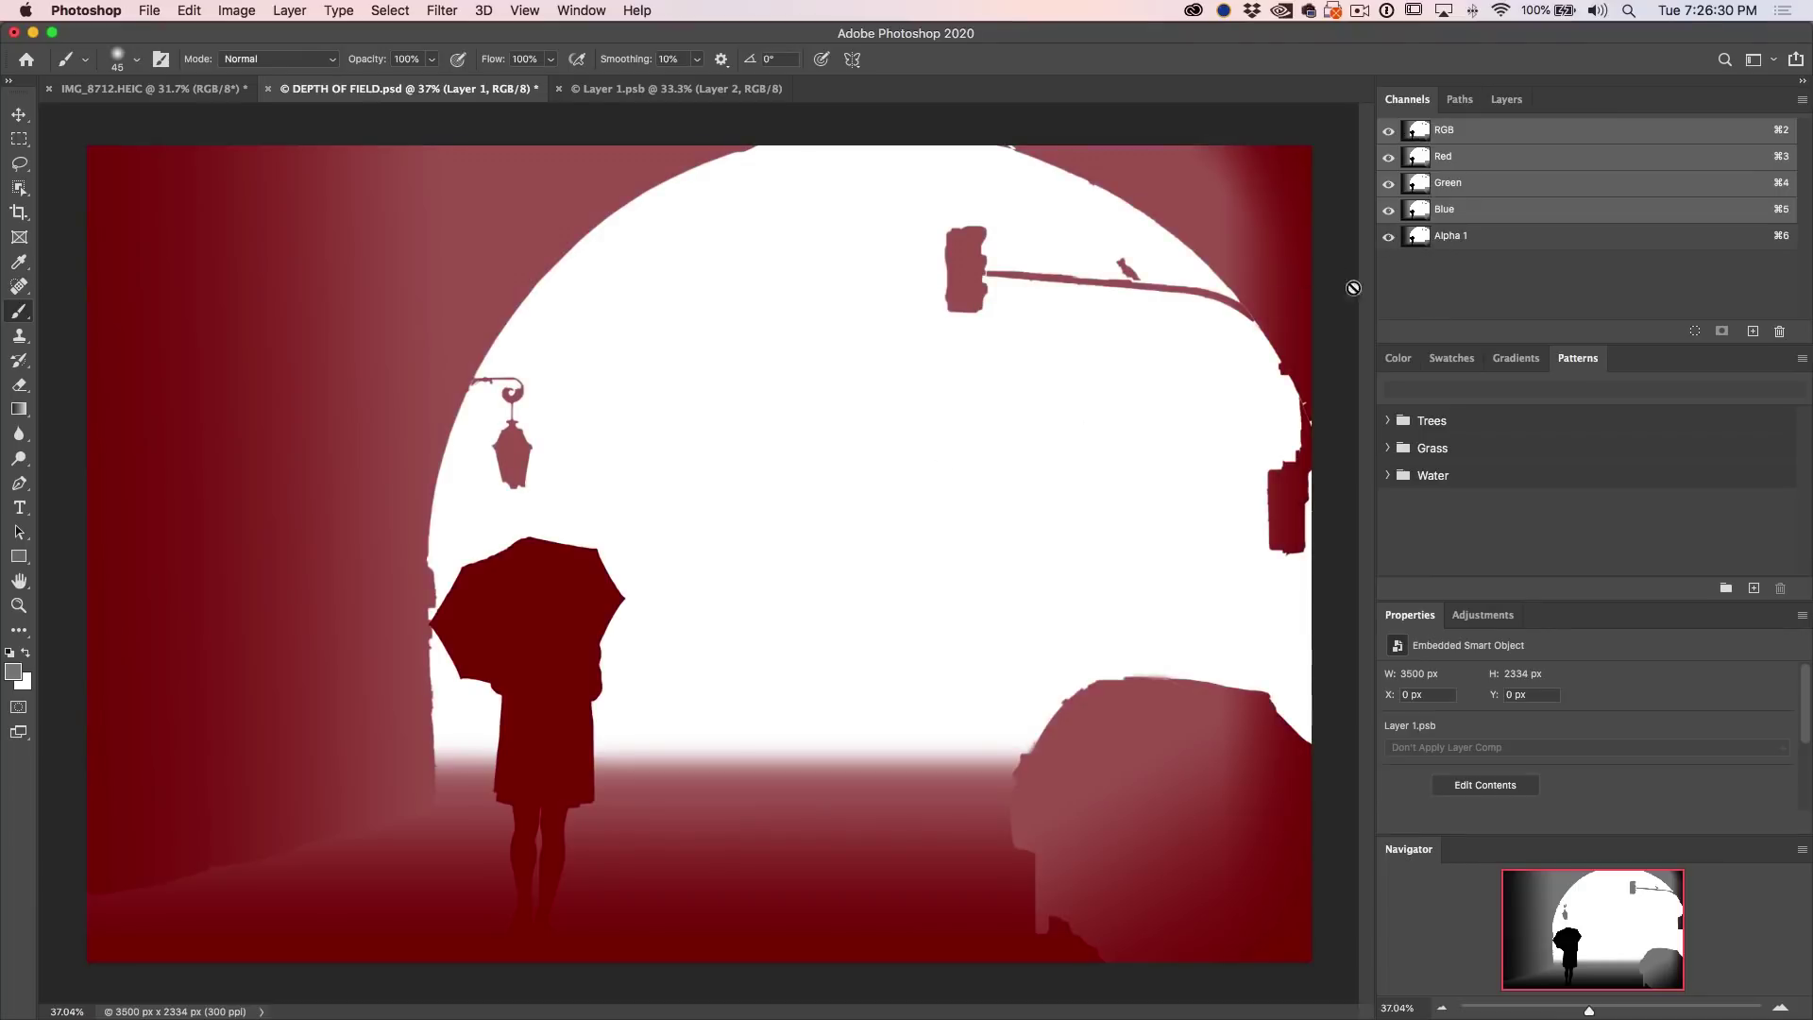
click(1388, 236)
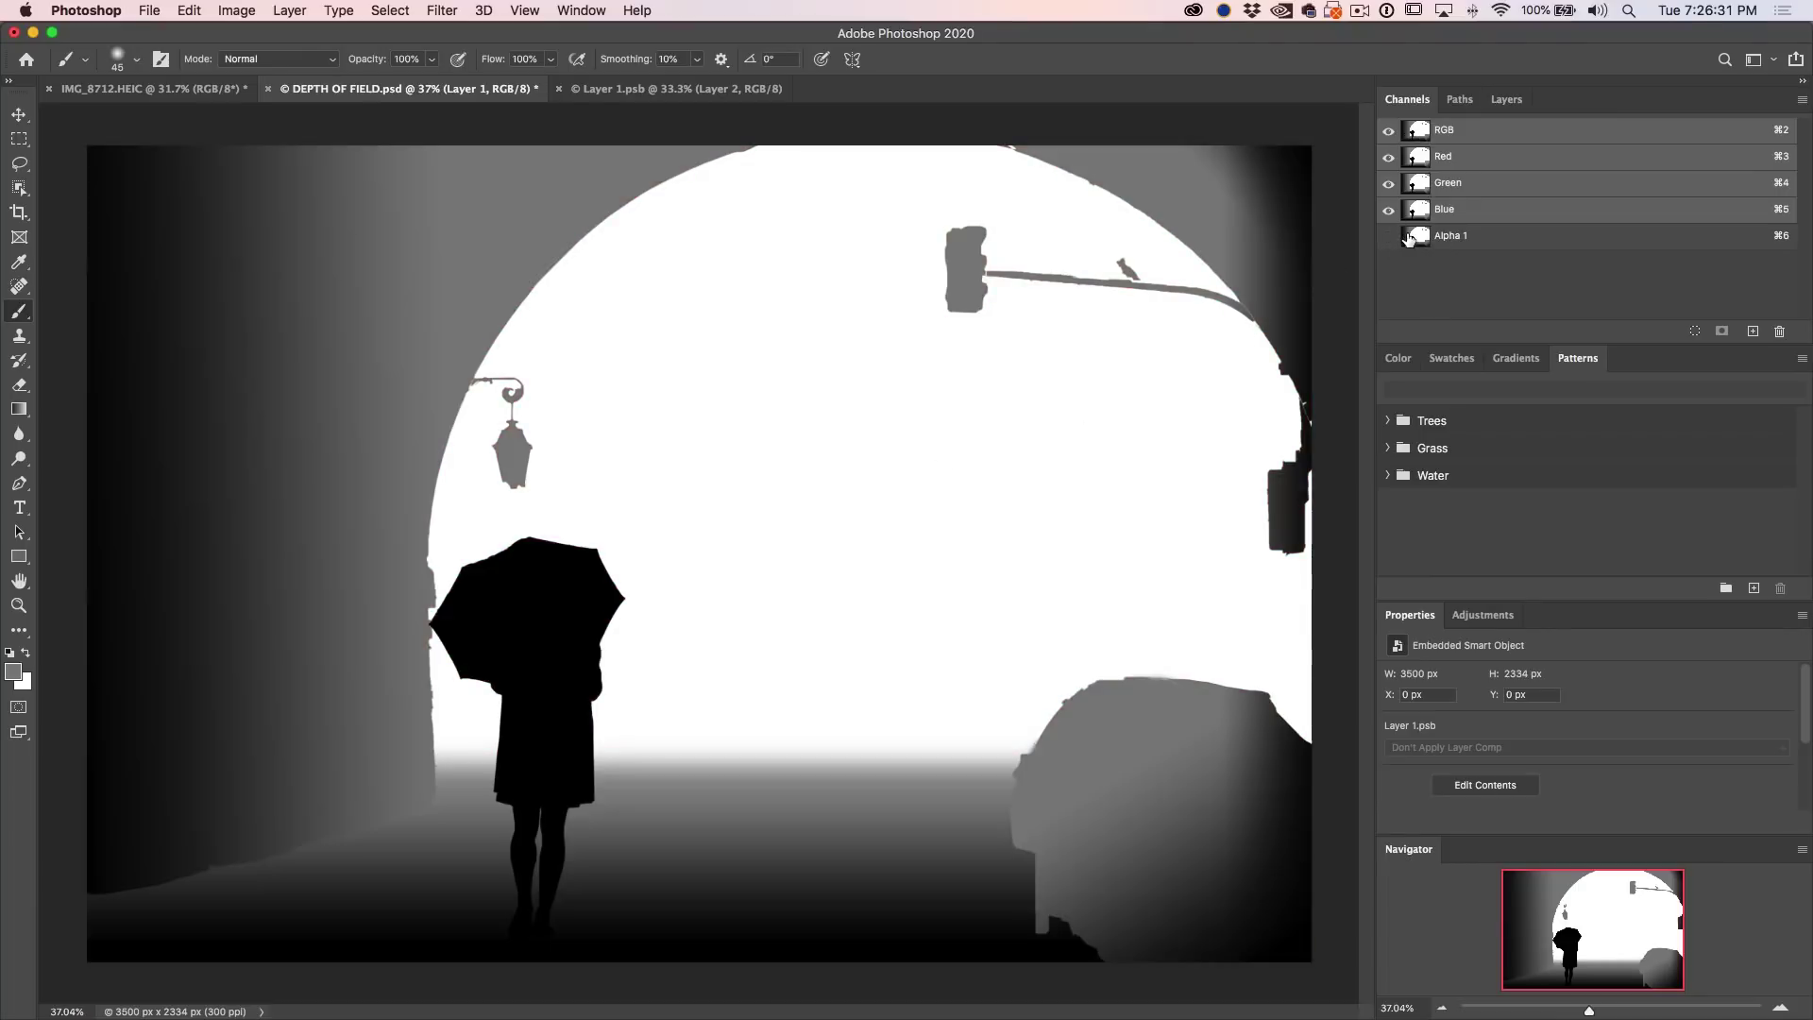
Step: Hide the depth map Smart Object Layer 1 and duplicate the Background photo layer
click(1507, 99)
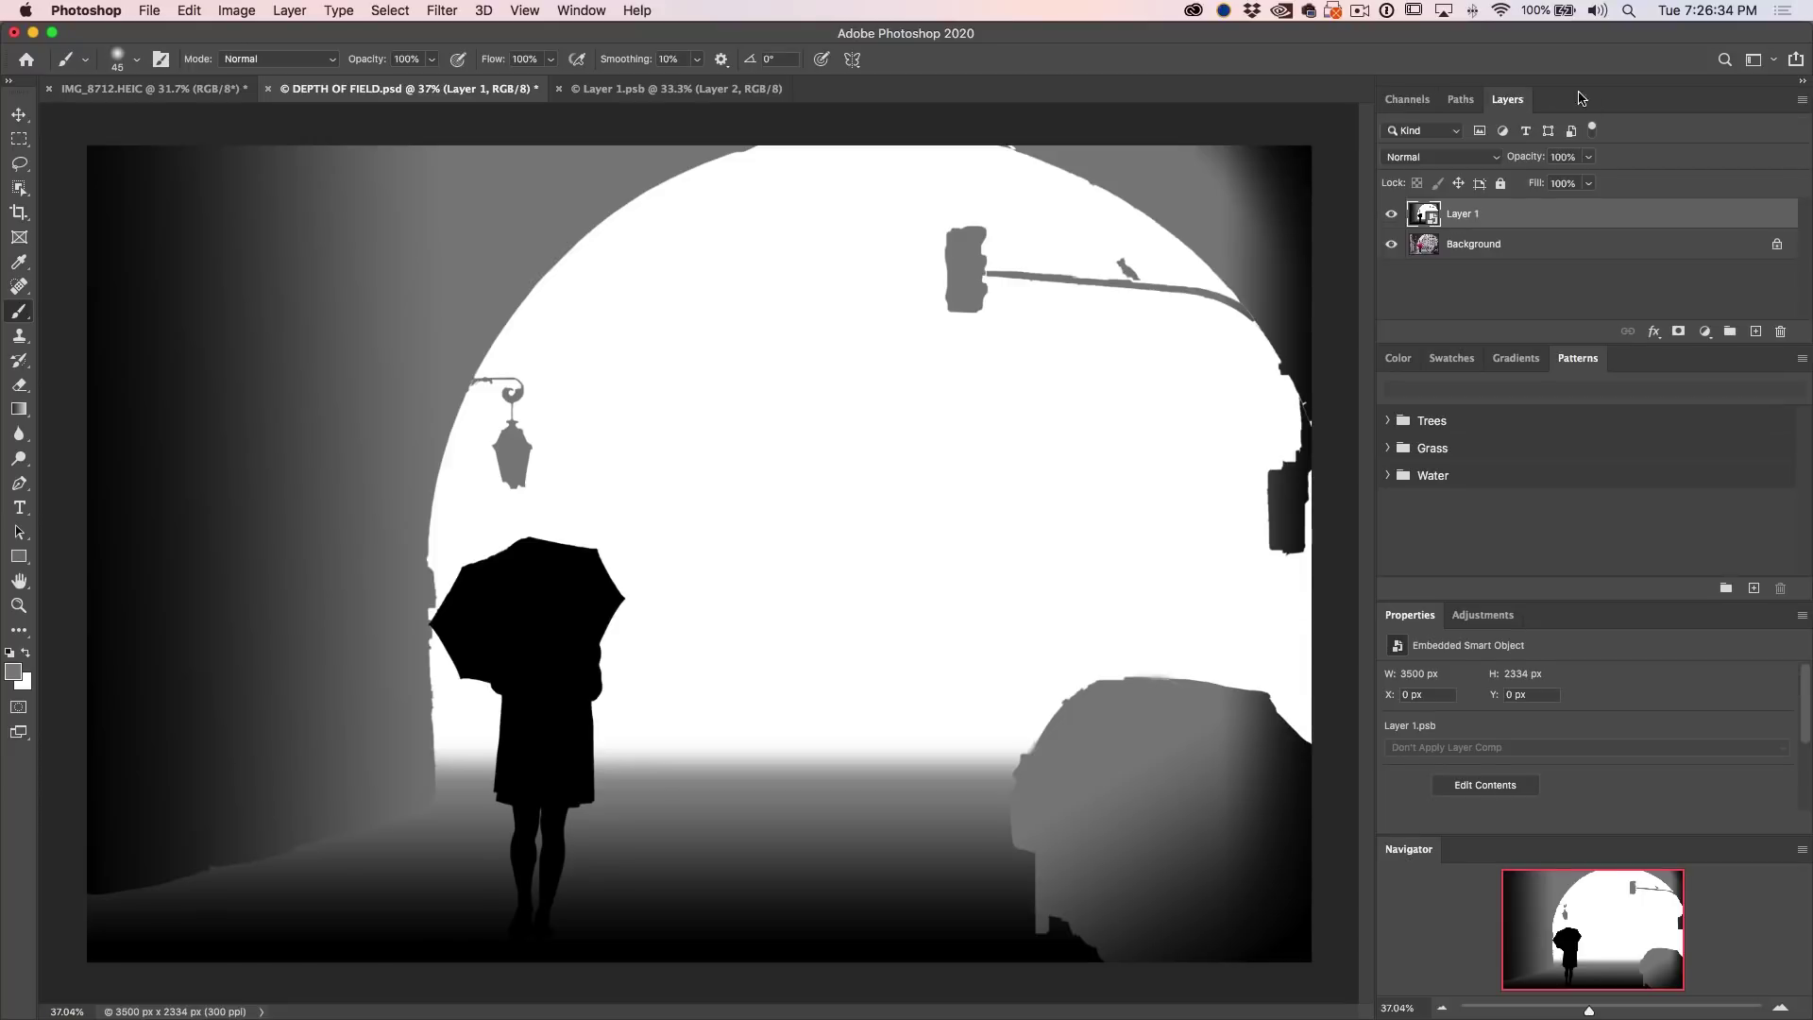
click(1390, 217)
click(1466, 245)
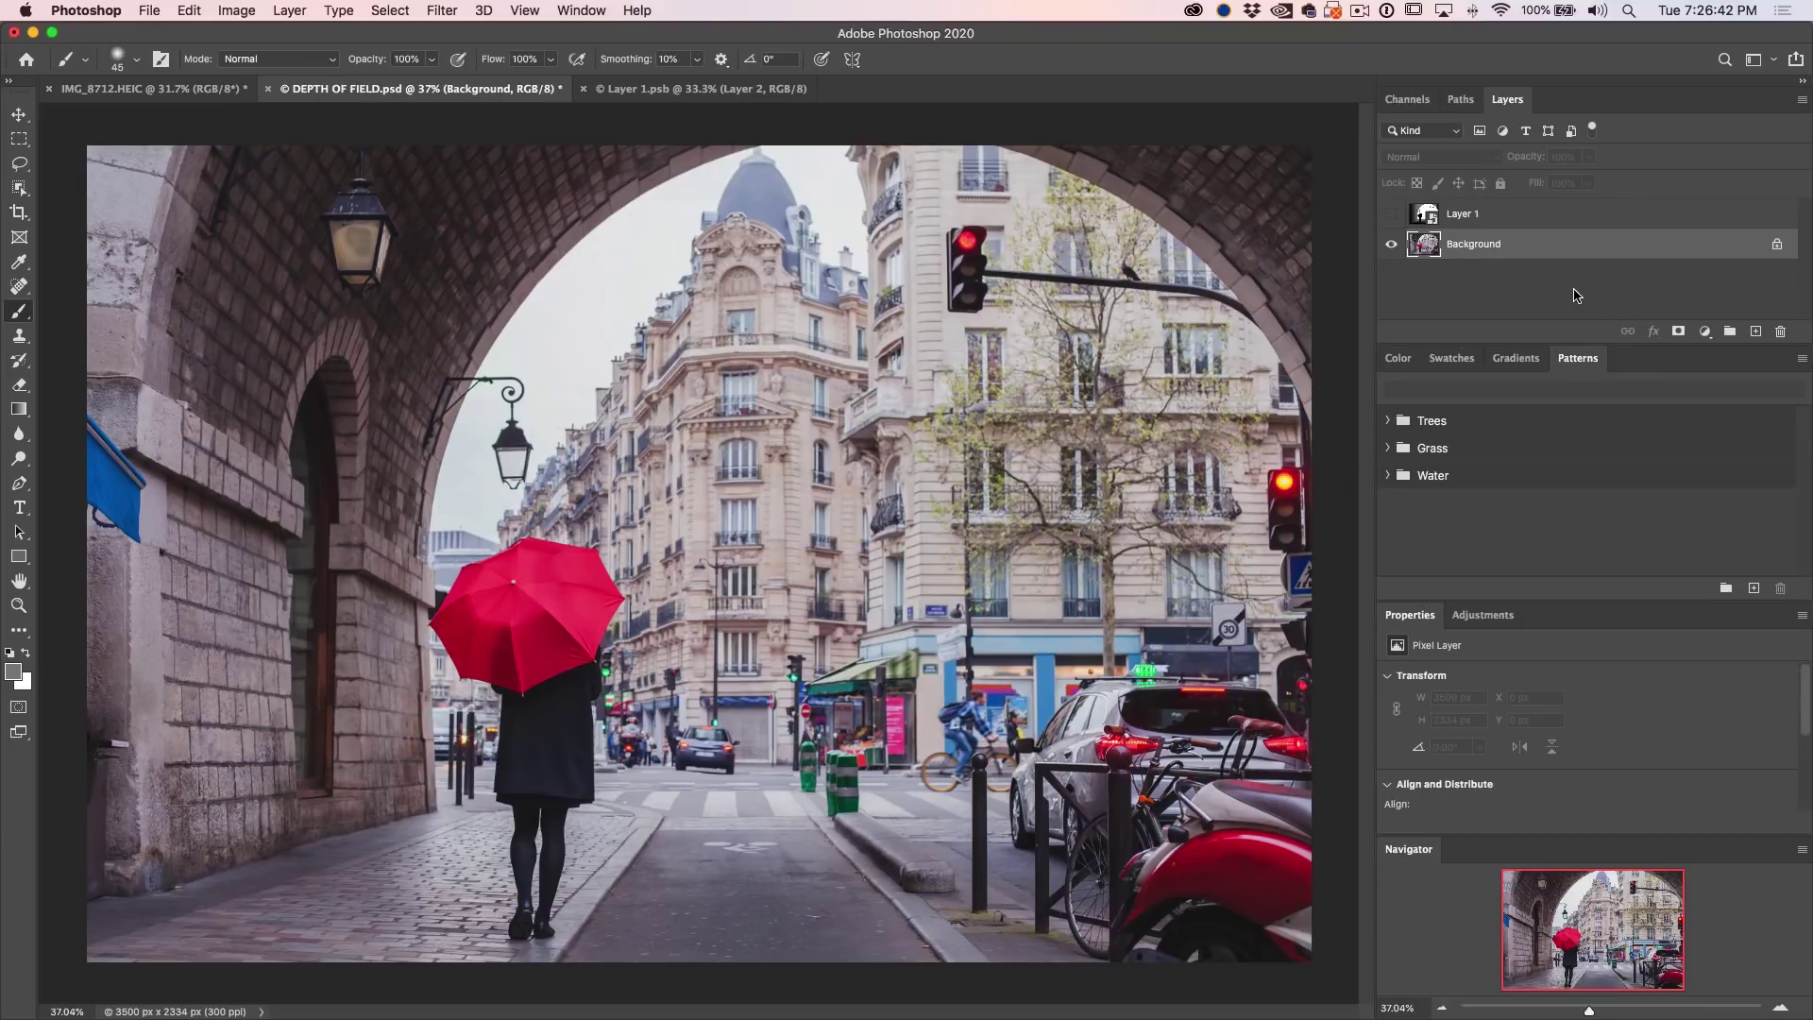
key(ctrl+j)
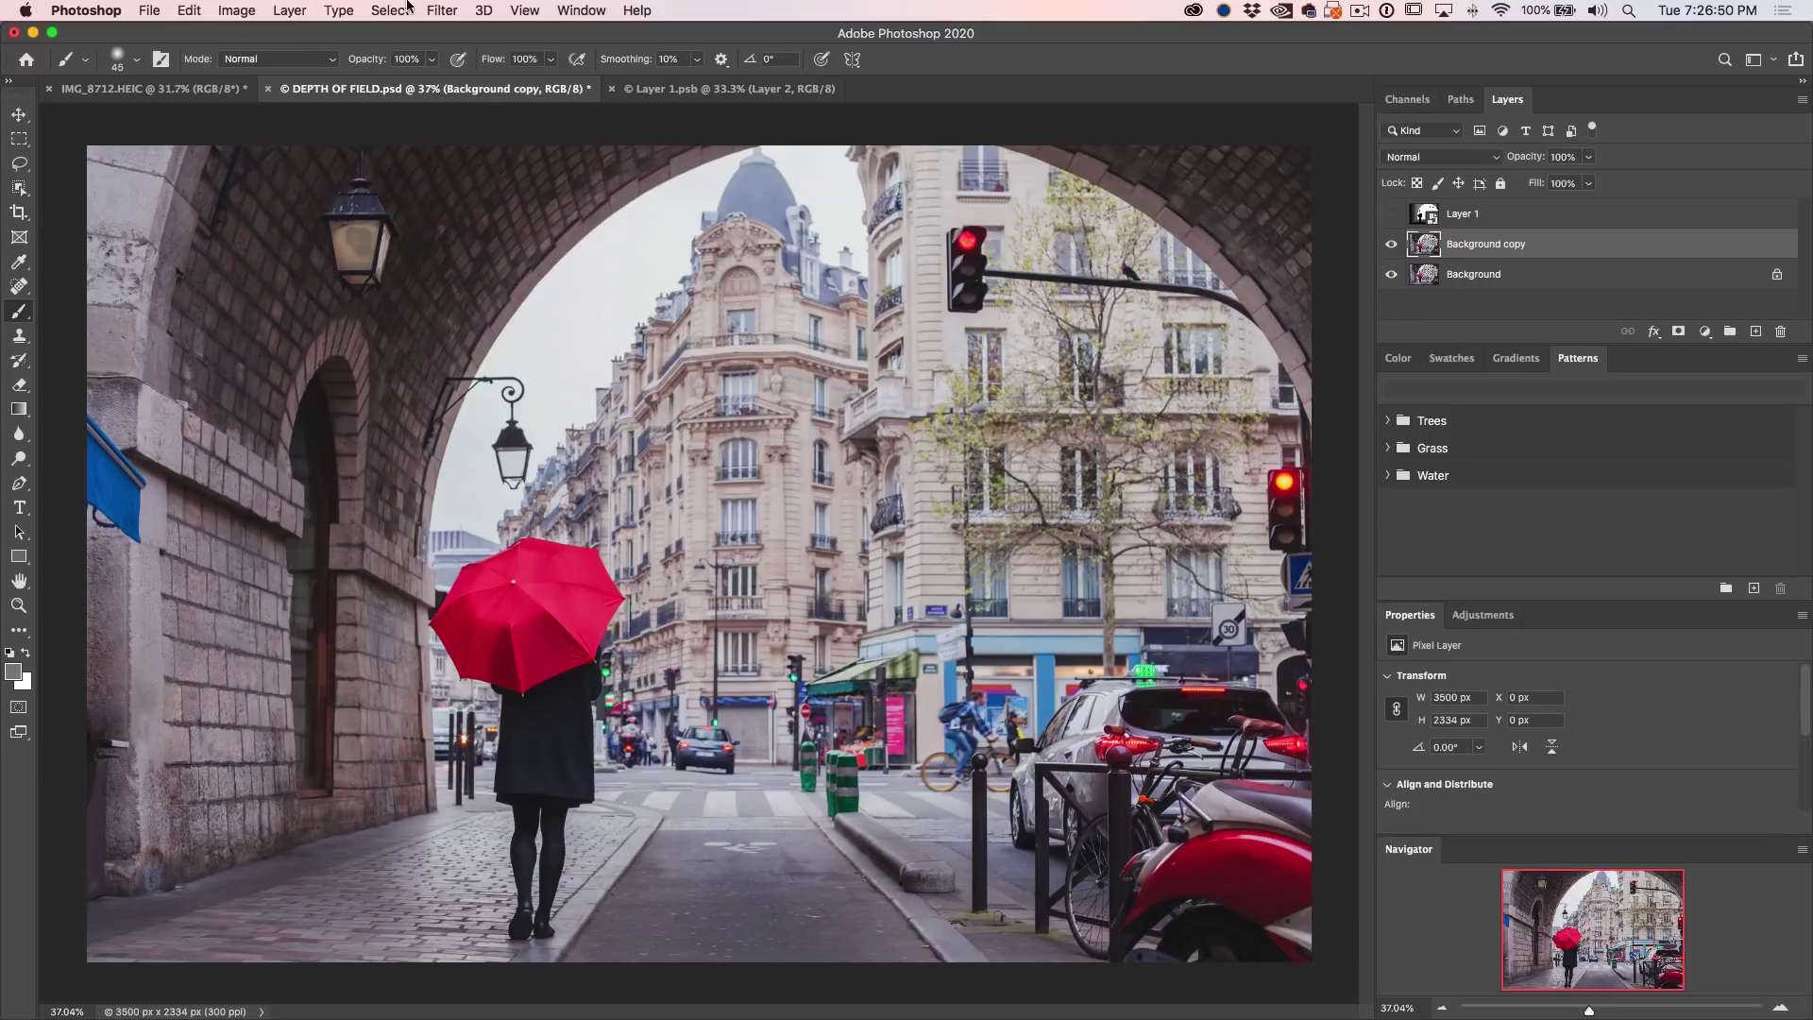
Step: Start a Lens Blur on the Background copy with radius 39 and the Alpha 1 channel as depth map source
click(434, 10)
mouse_move(609, 238)
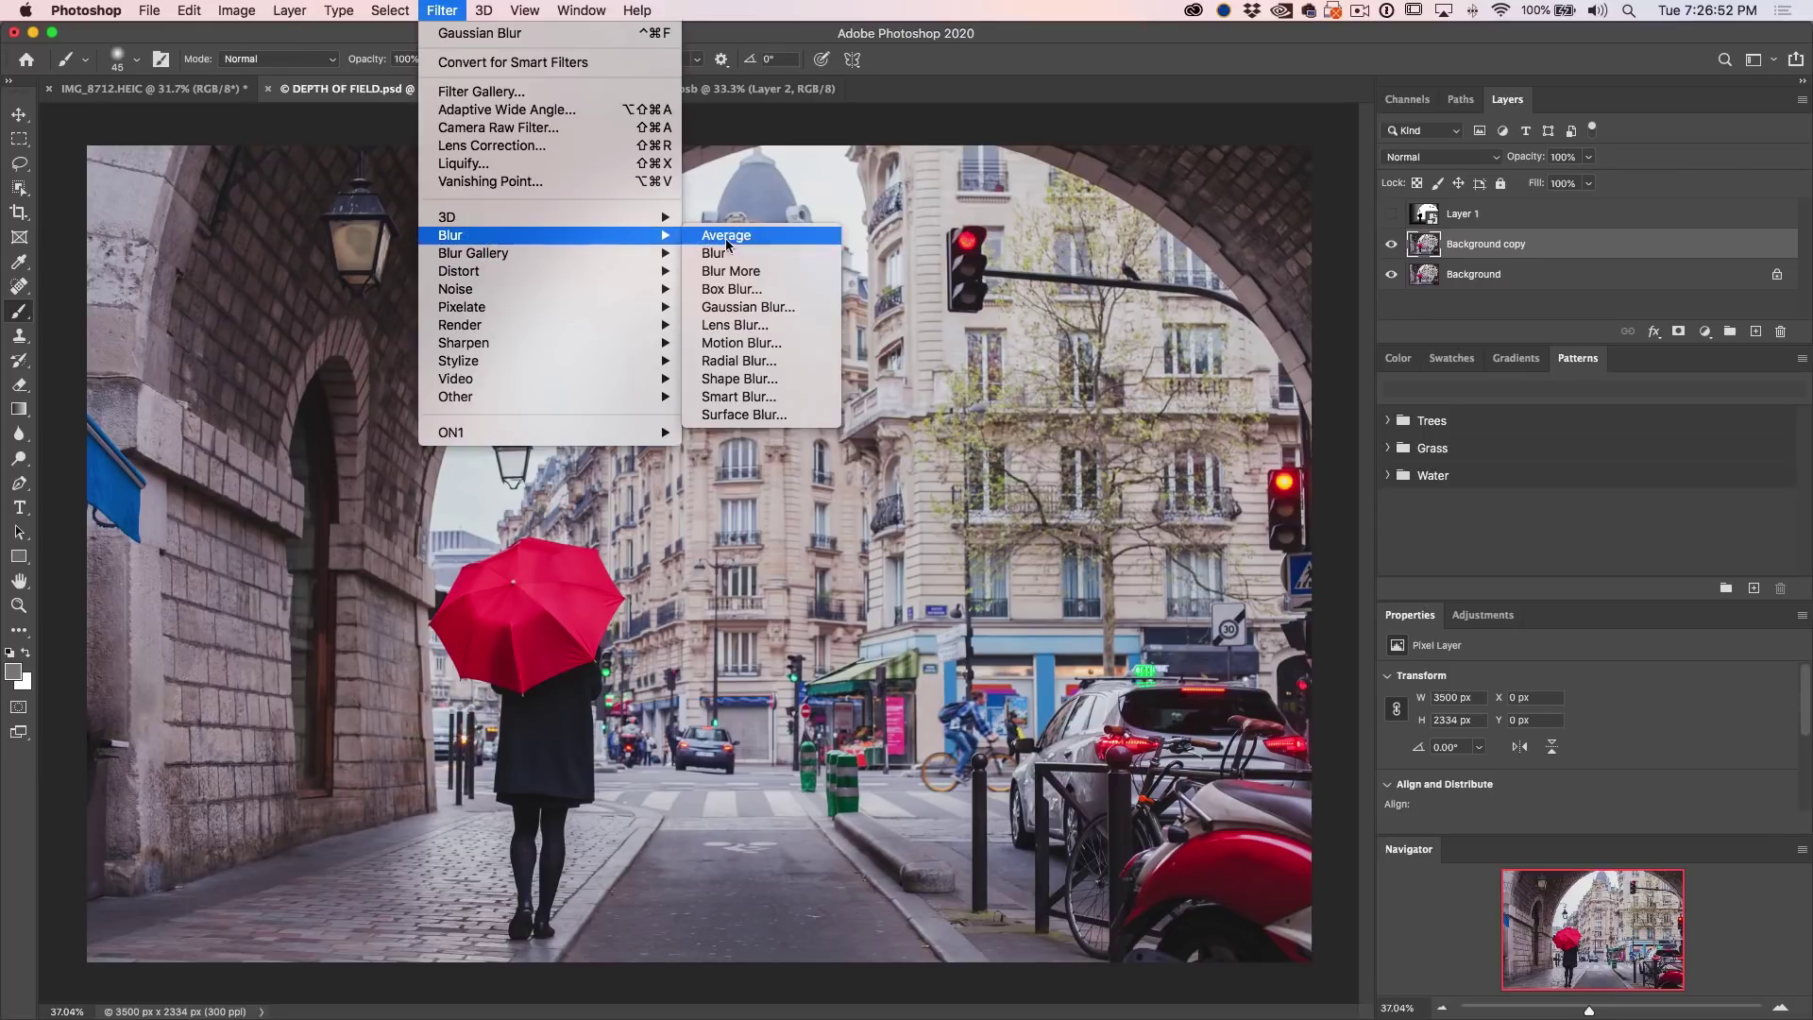
click(736, 325)
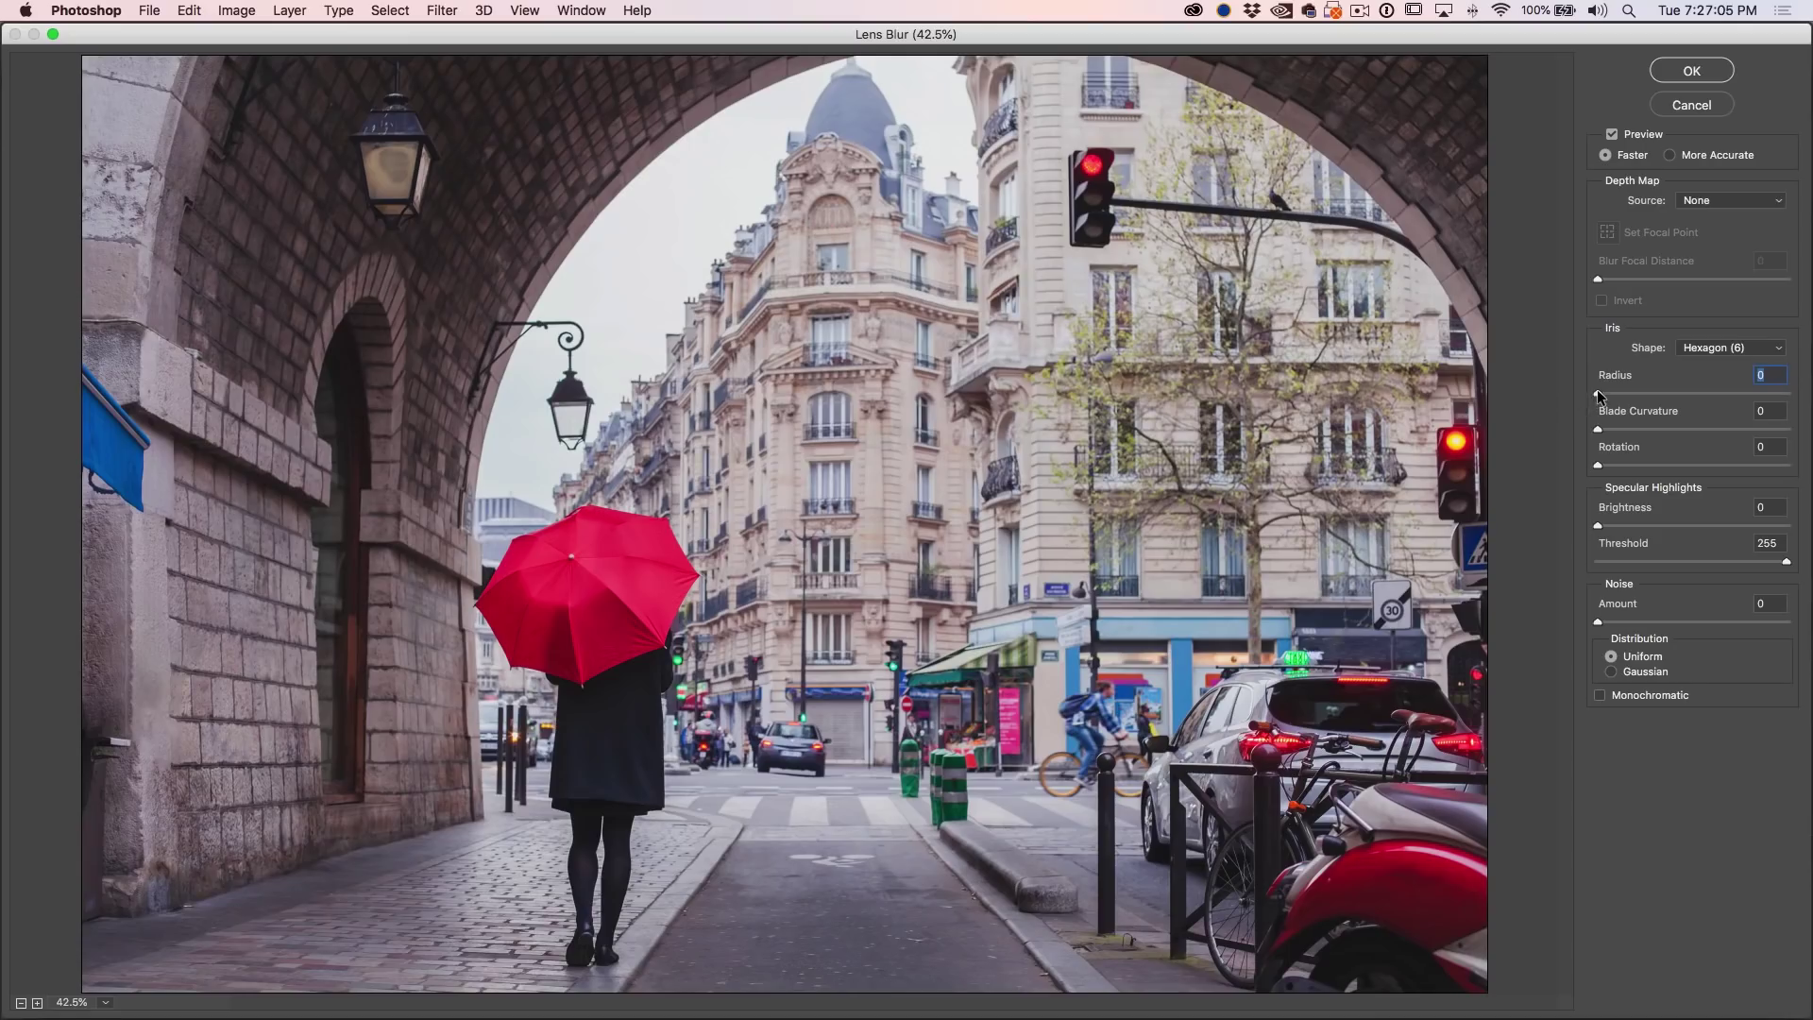
drag(1599, 394, 1632, 392)
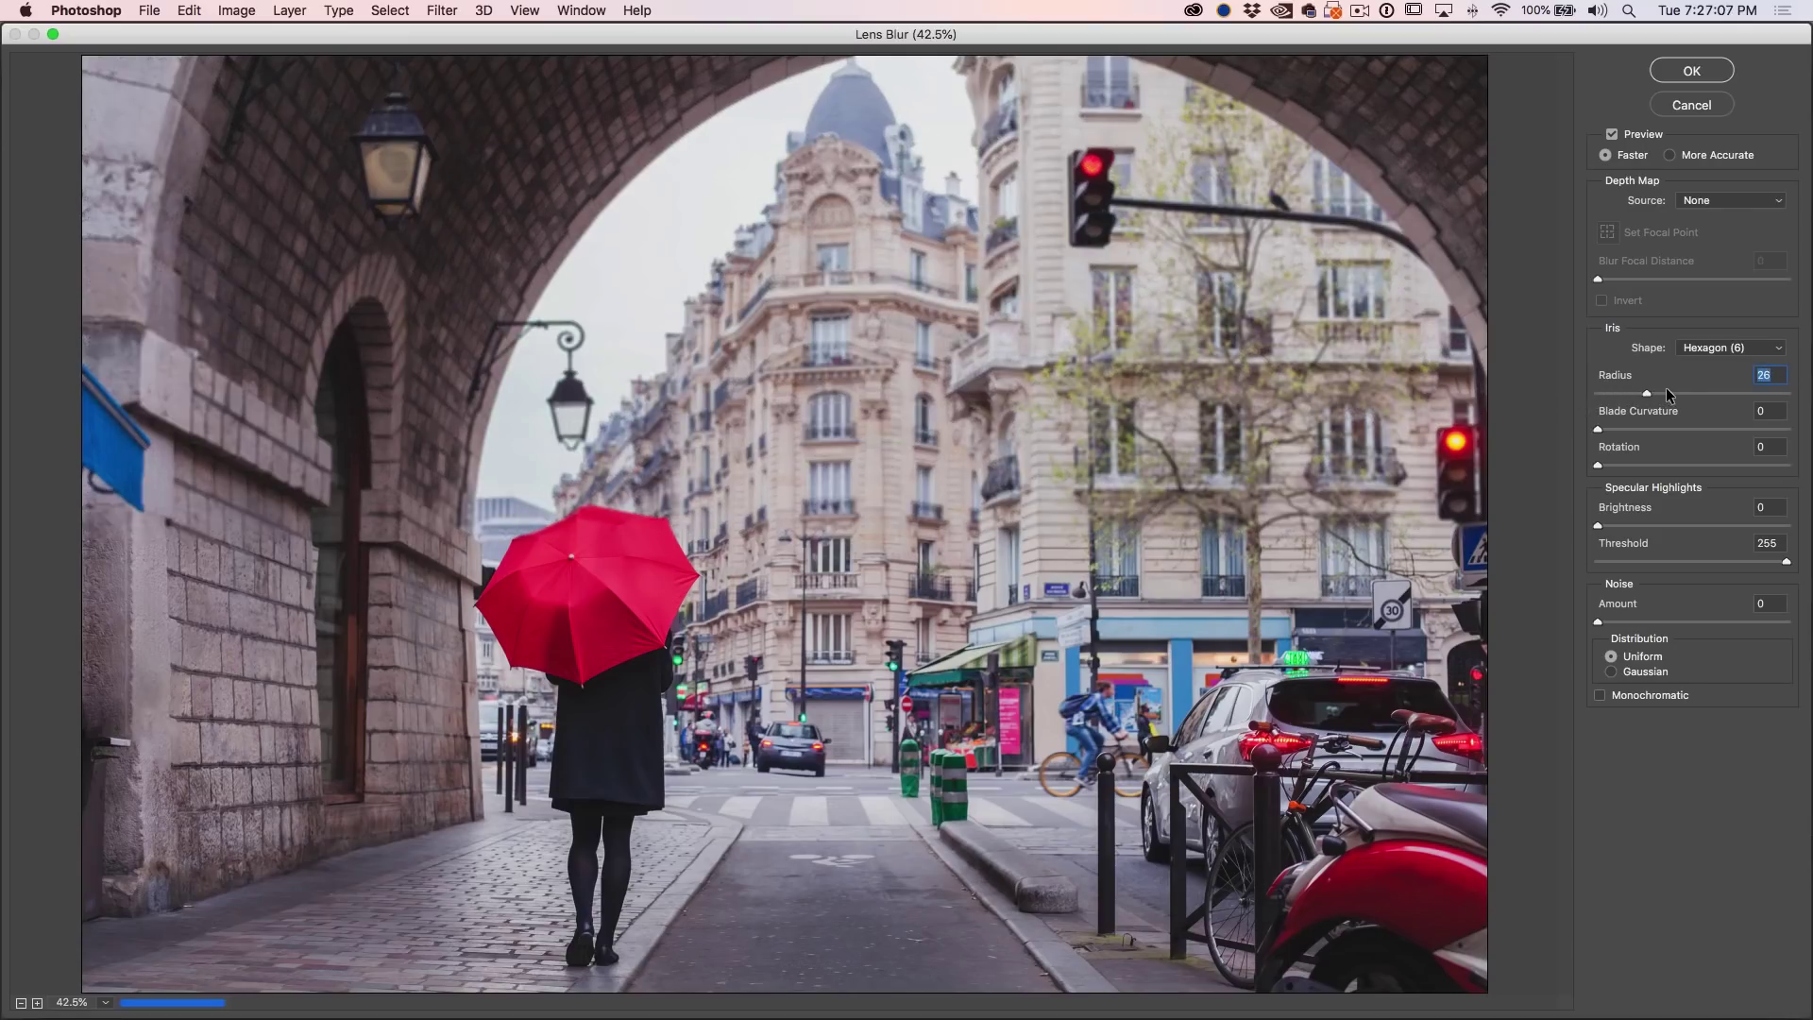
drag(1673, 386, 1669, 383)
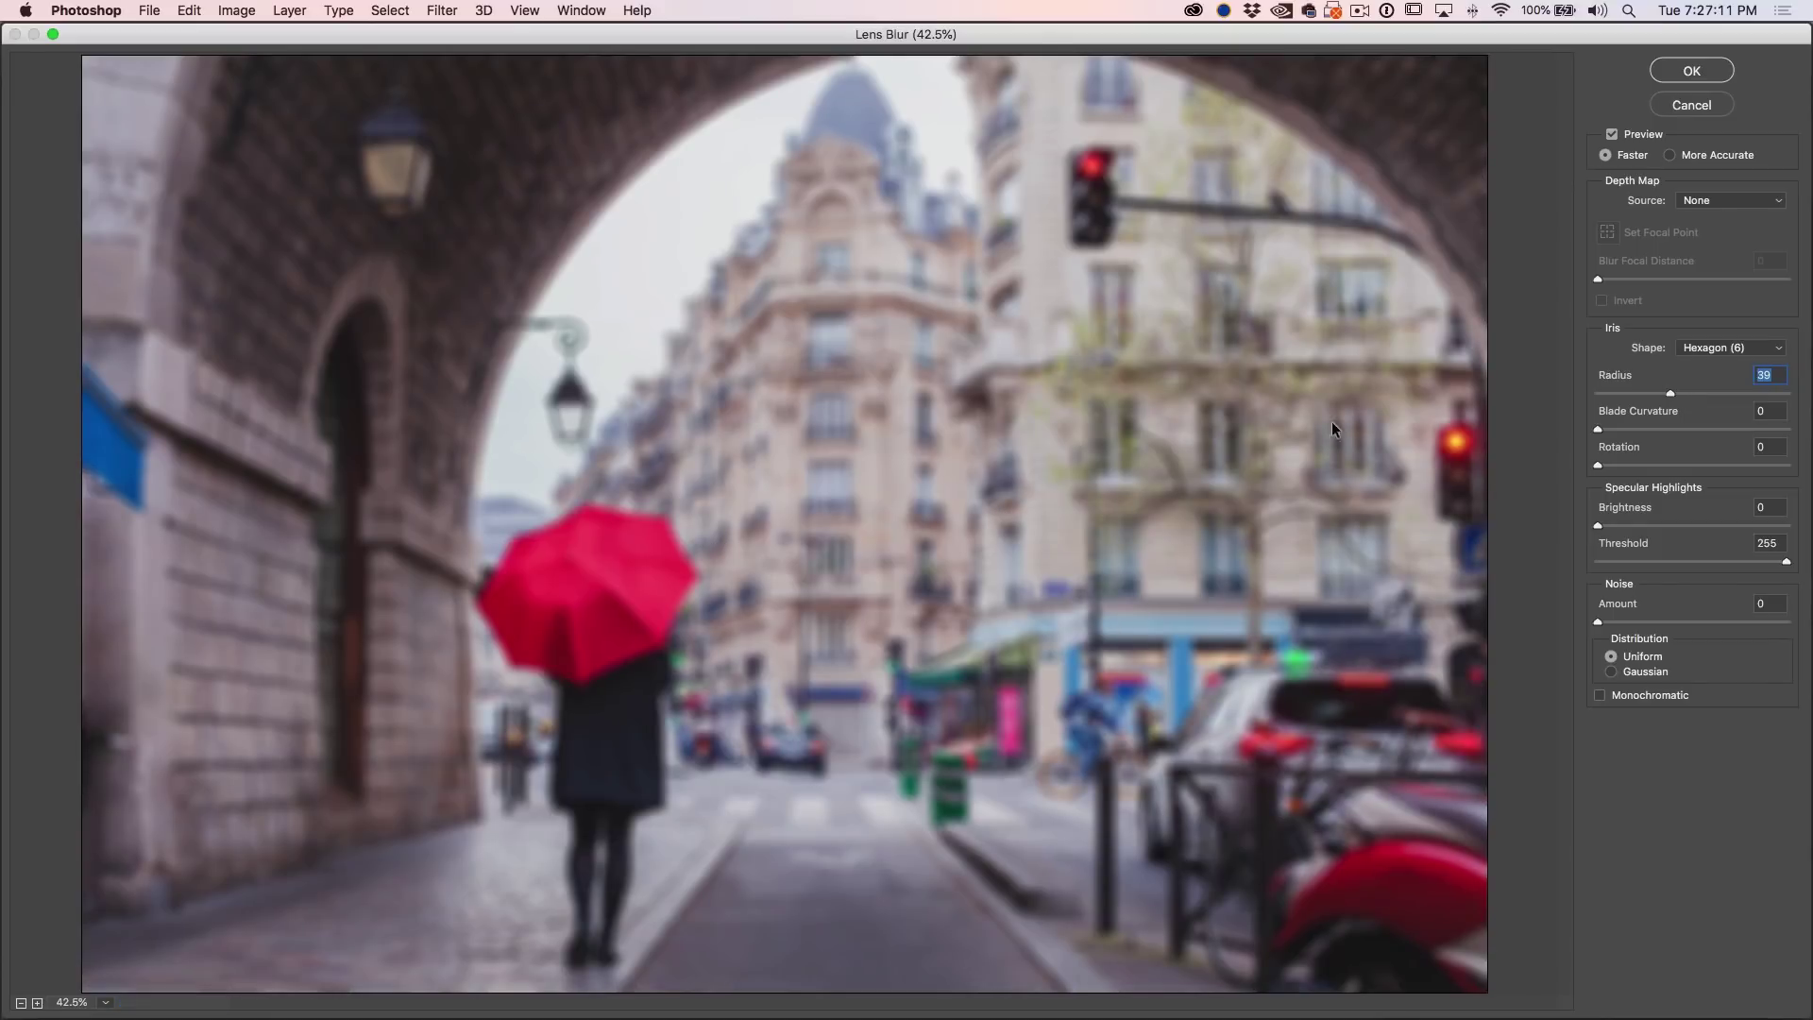
click(1703, 201)
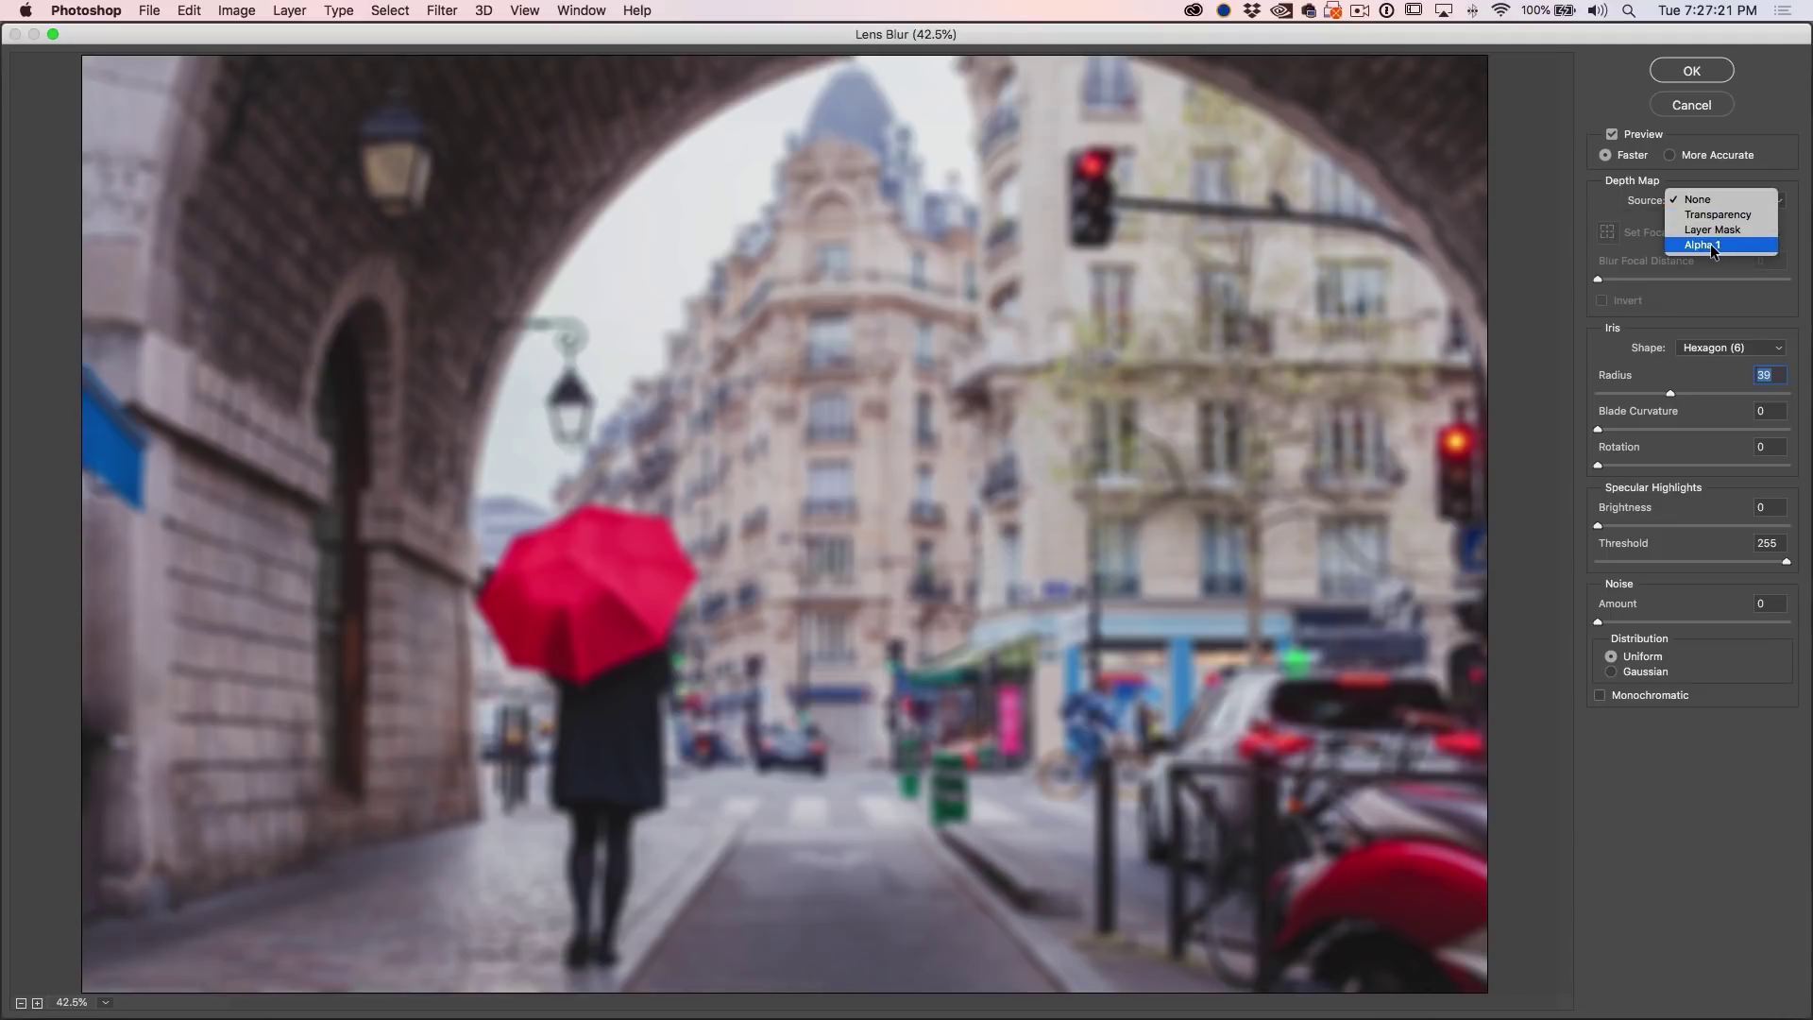
click(1709, 243)
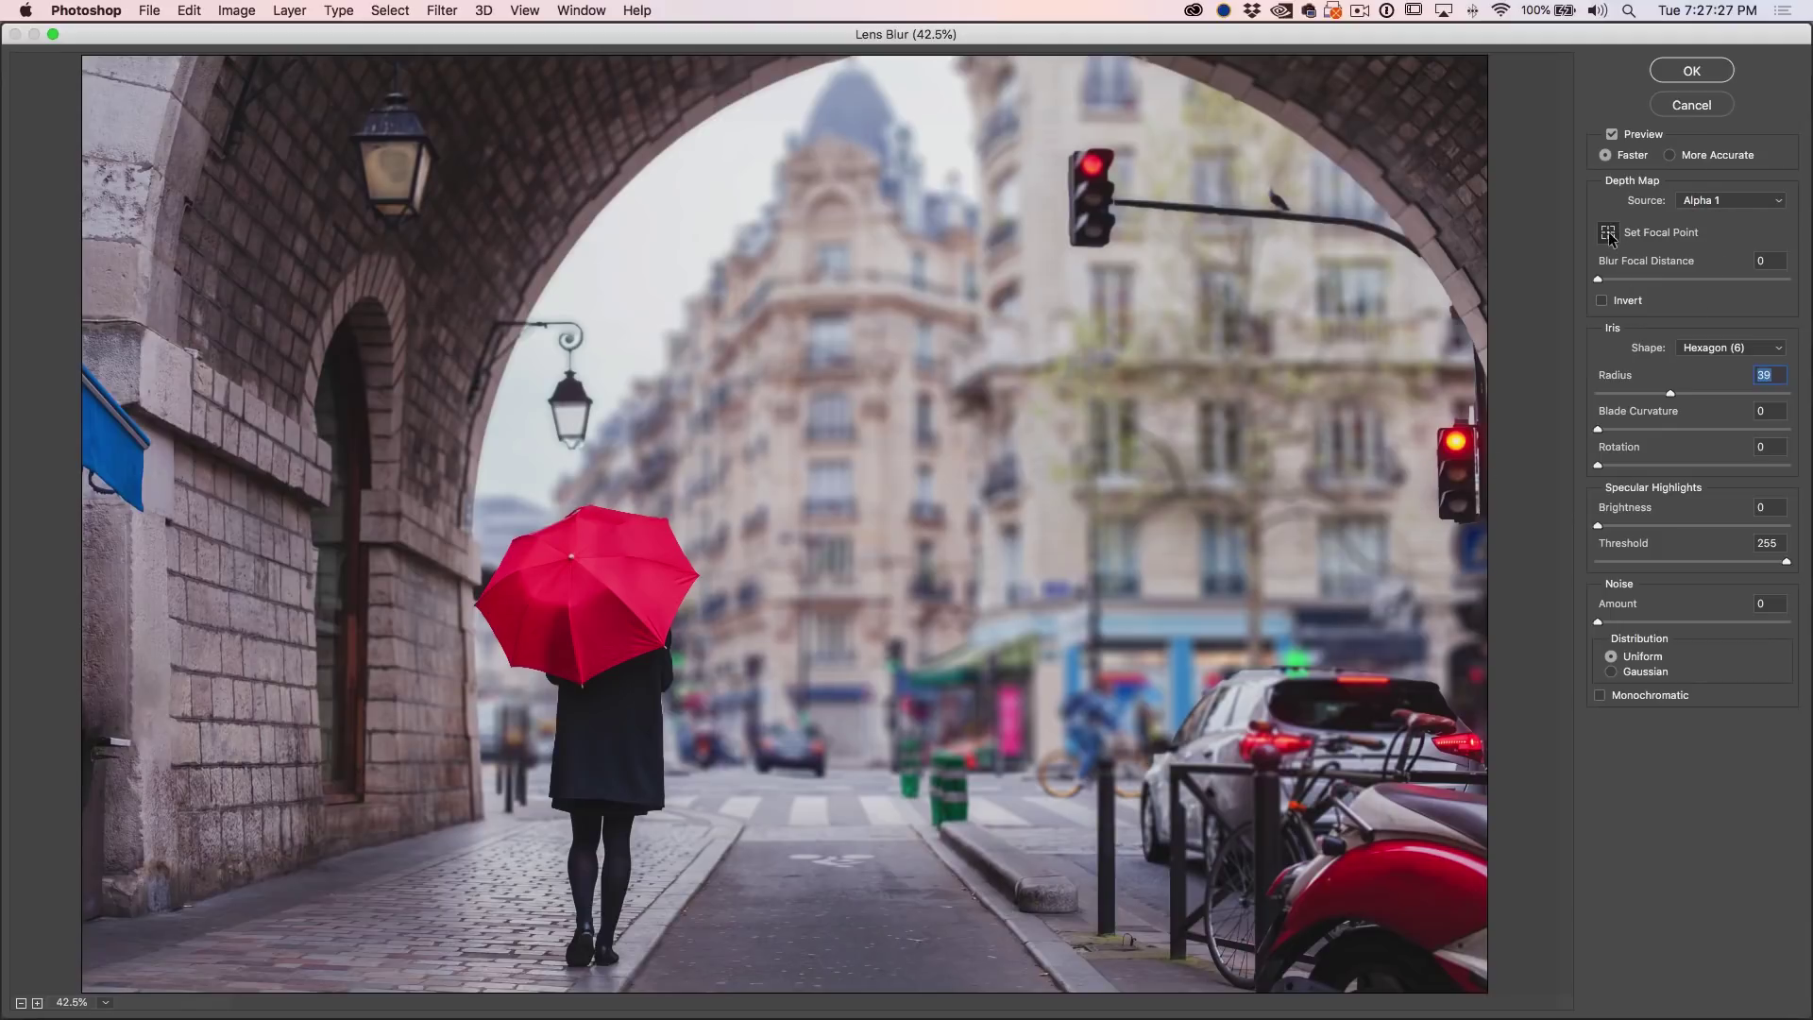
Step: Try Lens Blur focal points on the distant buildings, the woman and several spots along the road
click(920, 482)
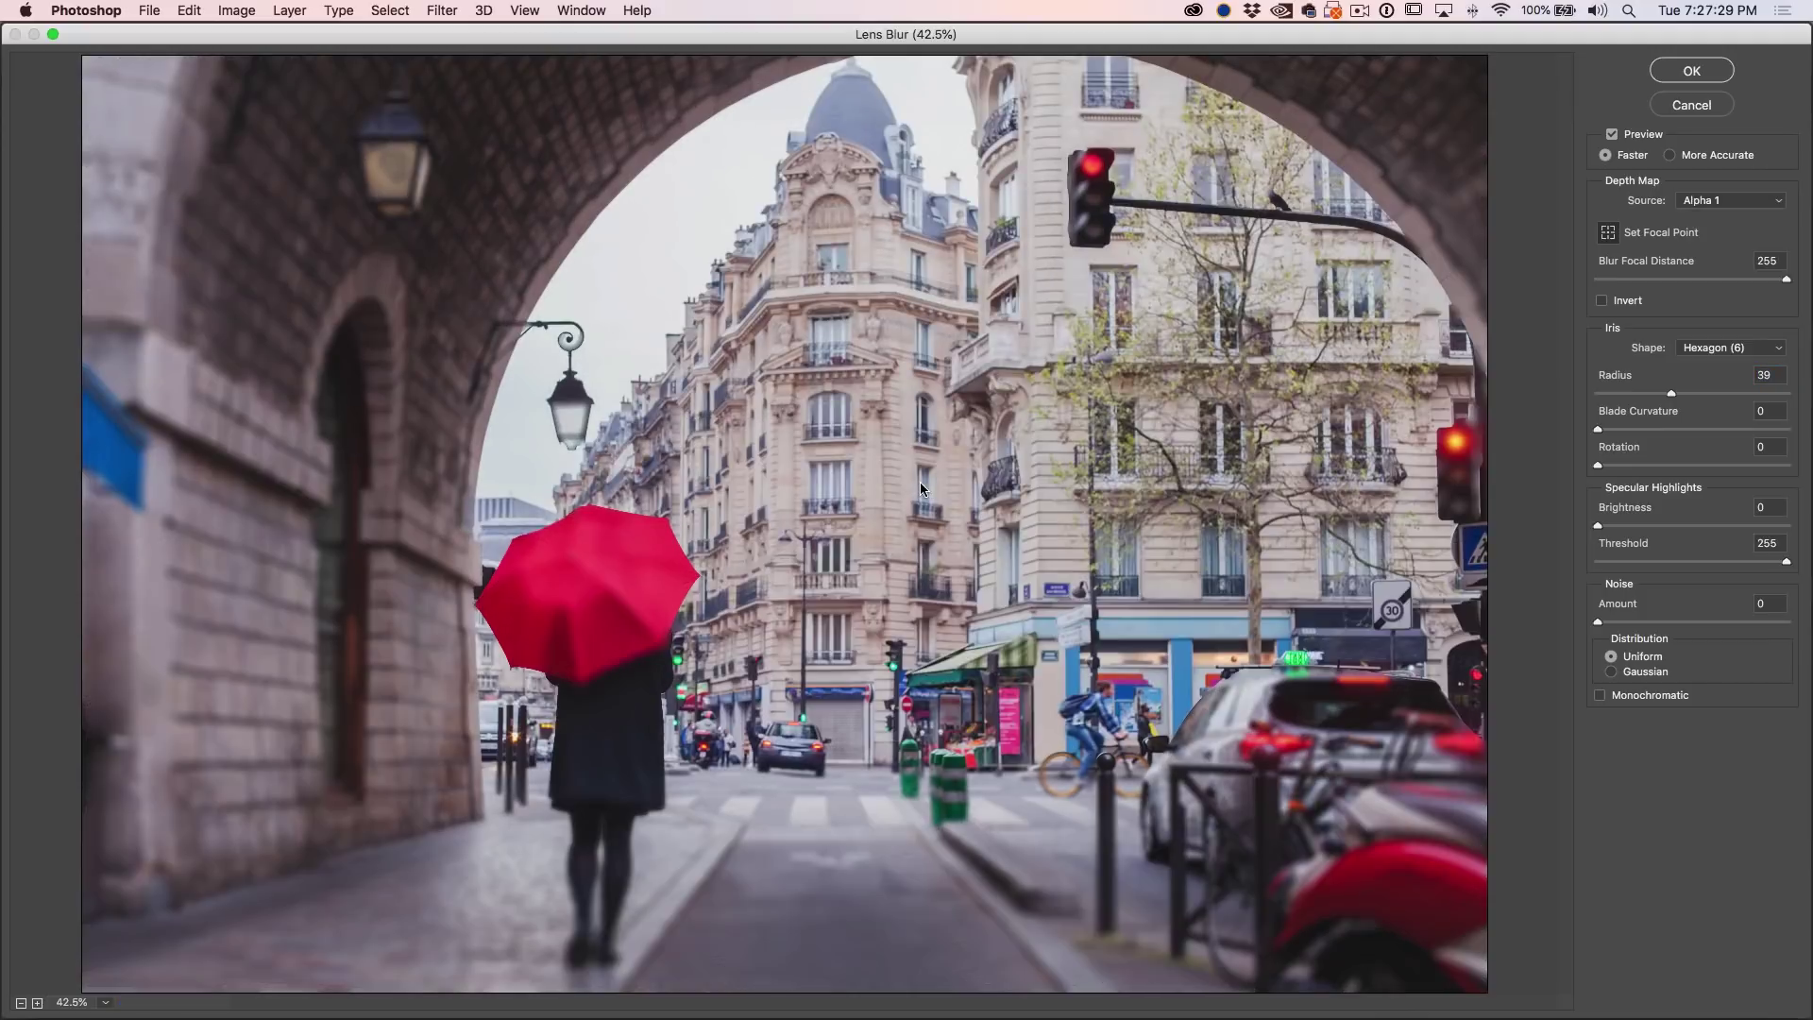
click(615, 760)
click(830, 824)
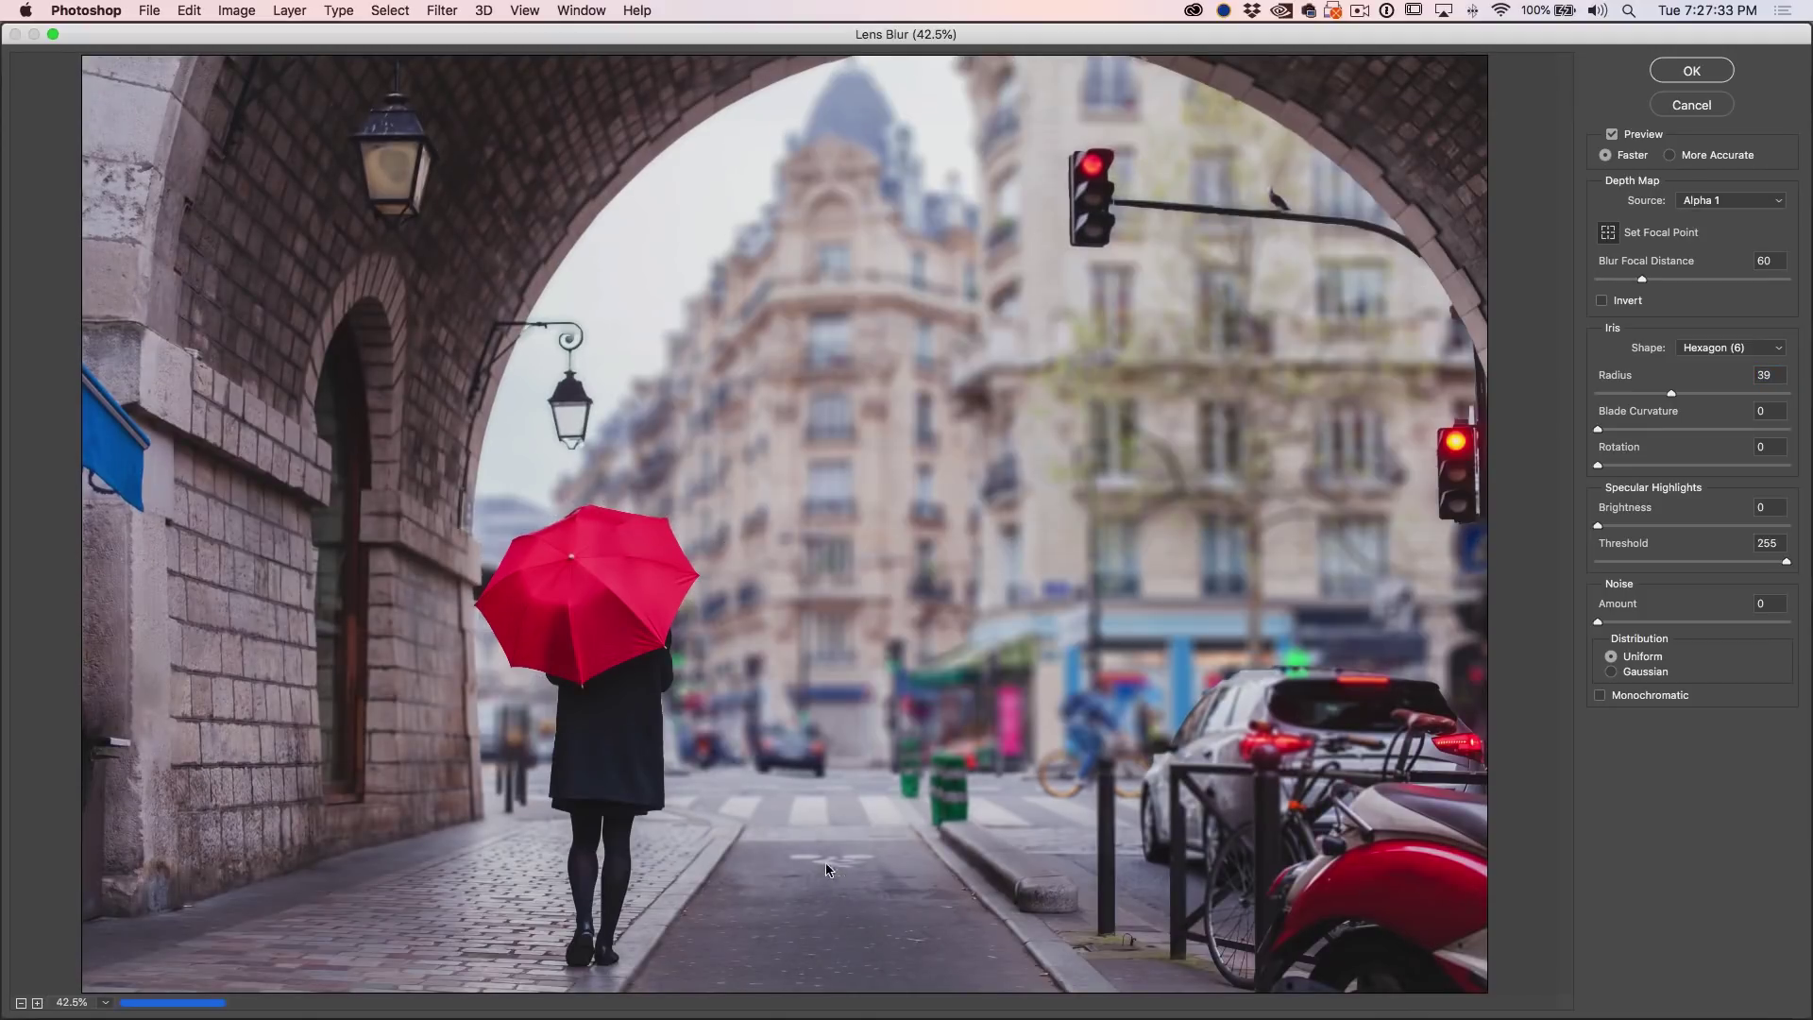
drag(829, 819, 837, 779)
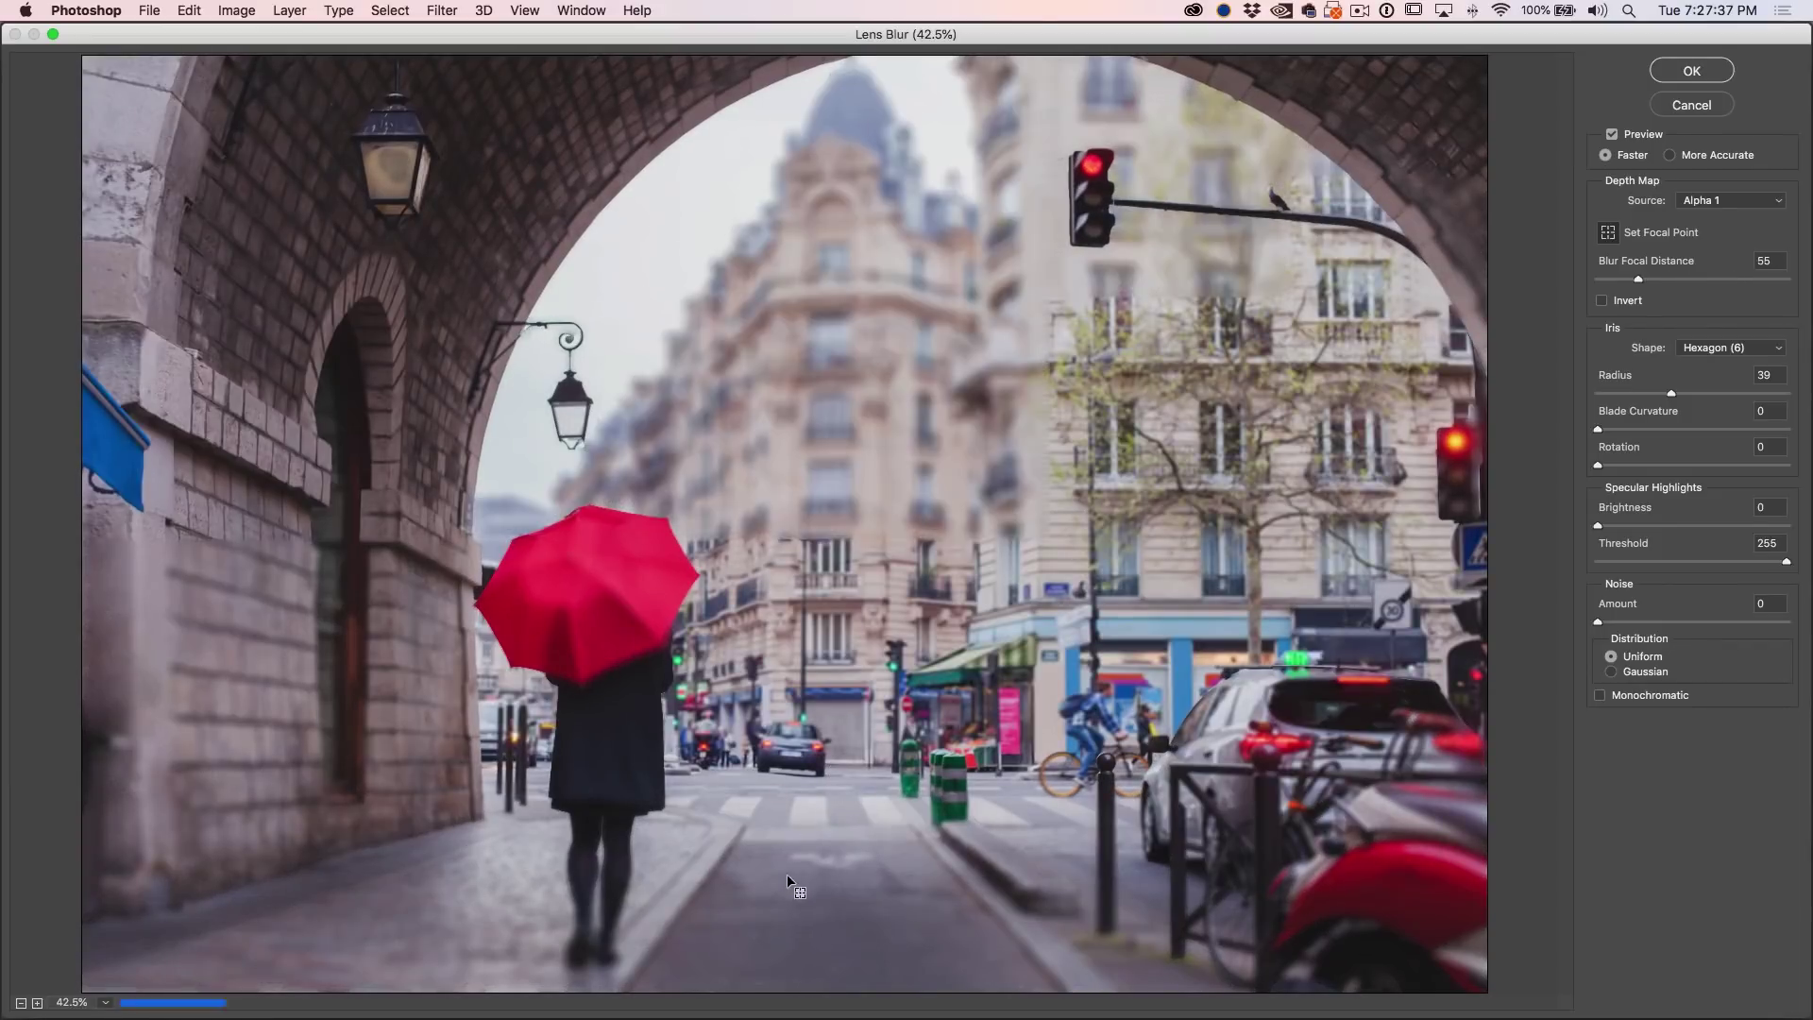
click(786, 874)
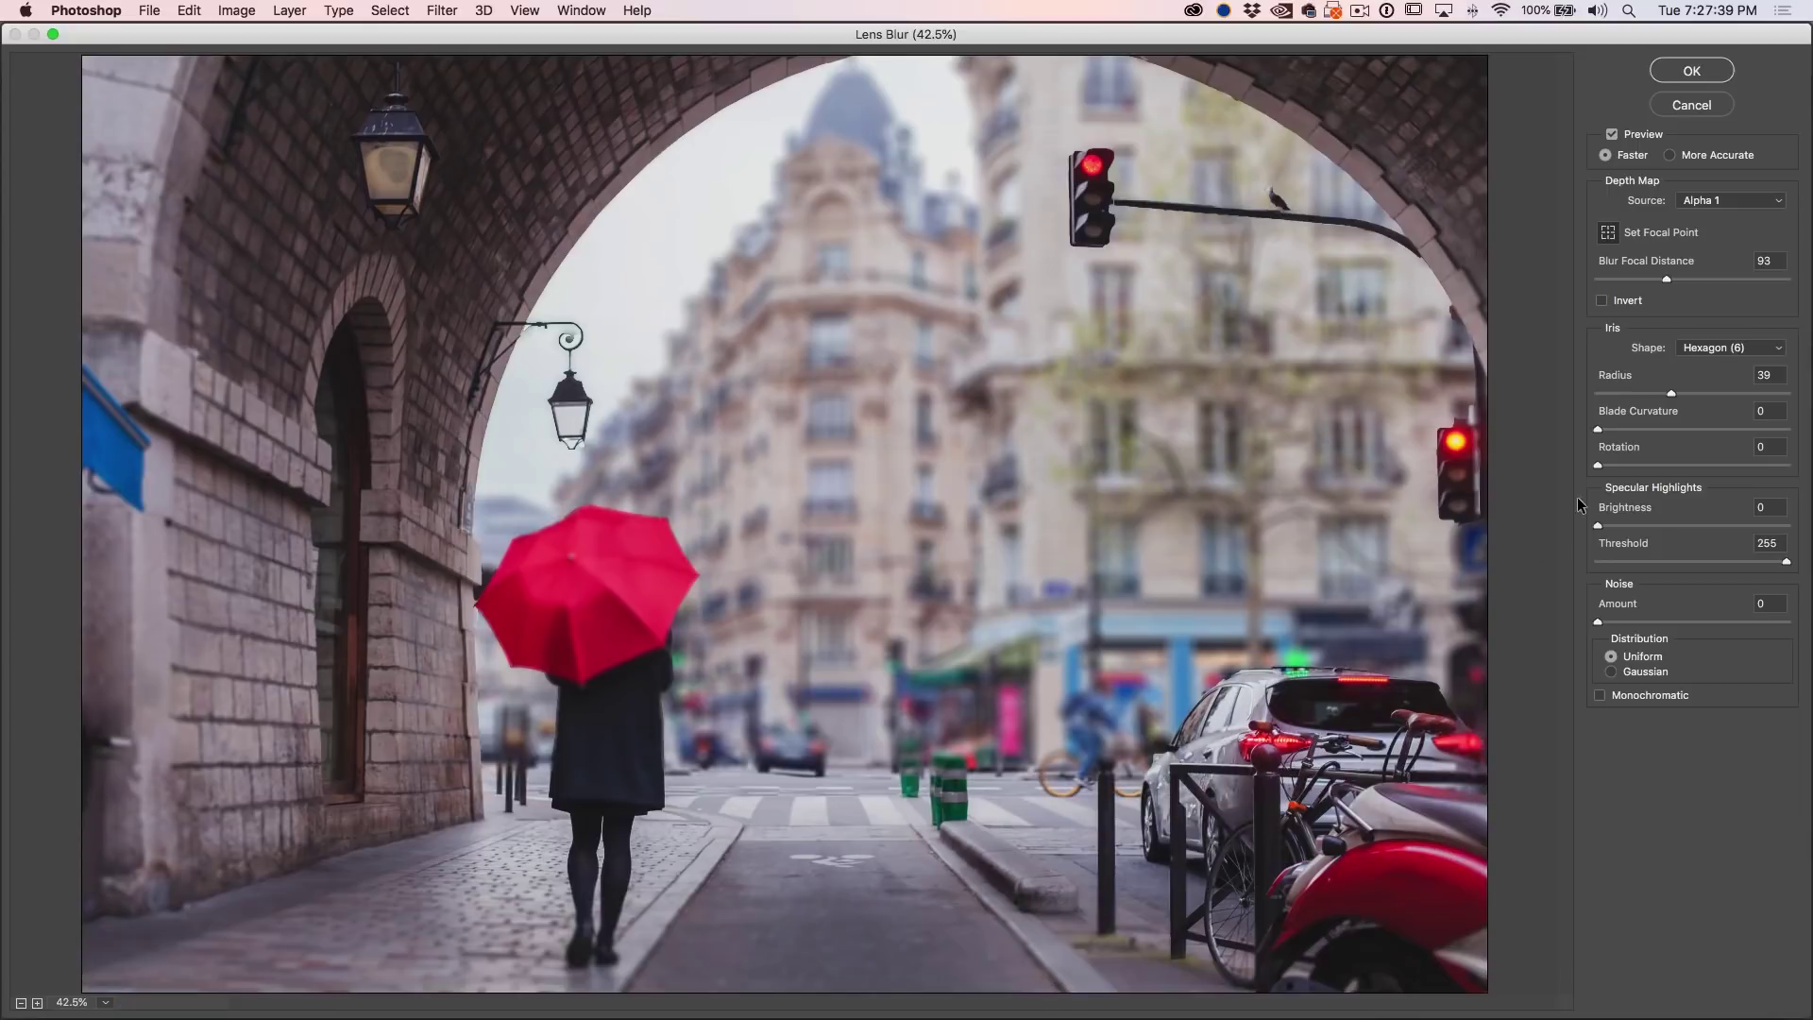
Step: Try a weaker Lens Blur radius of 15 with the focal point on the woman and on the background building
drag(1671, 393, 1625, 399)
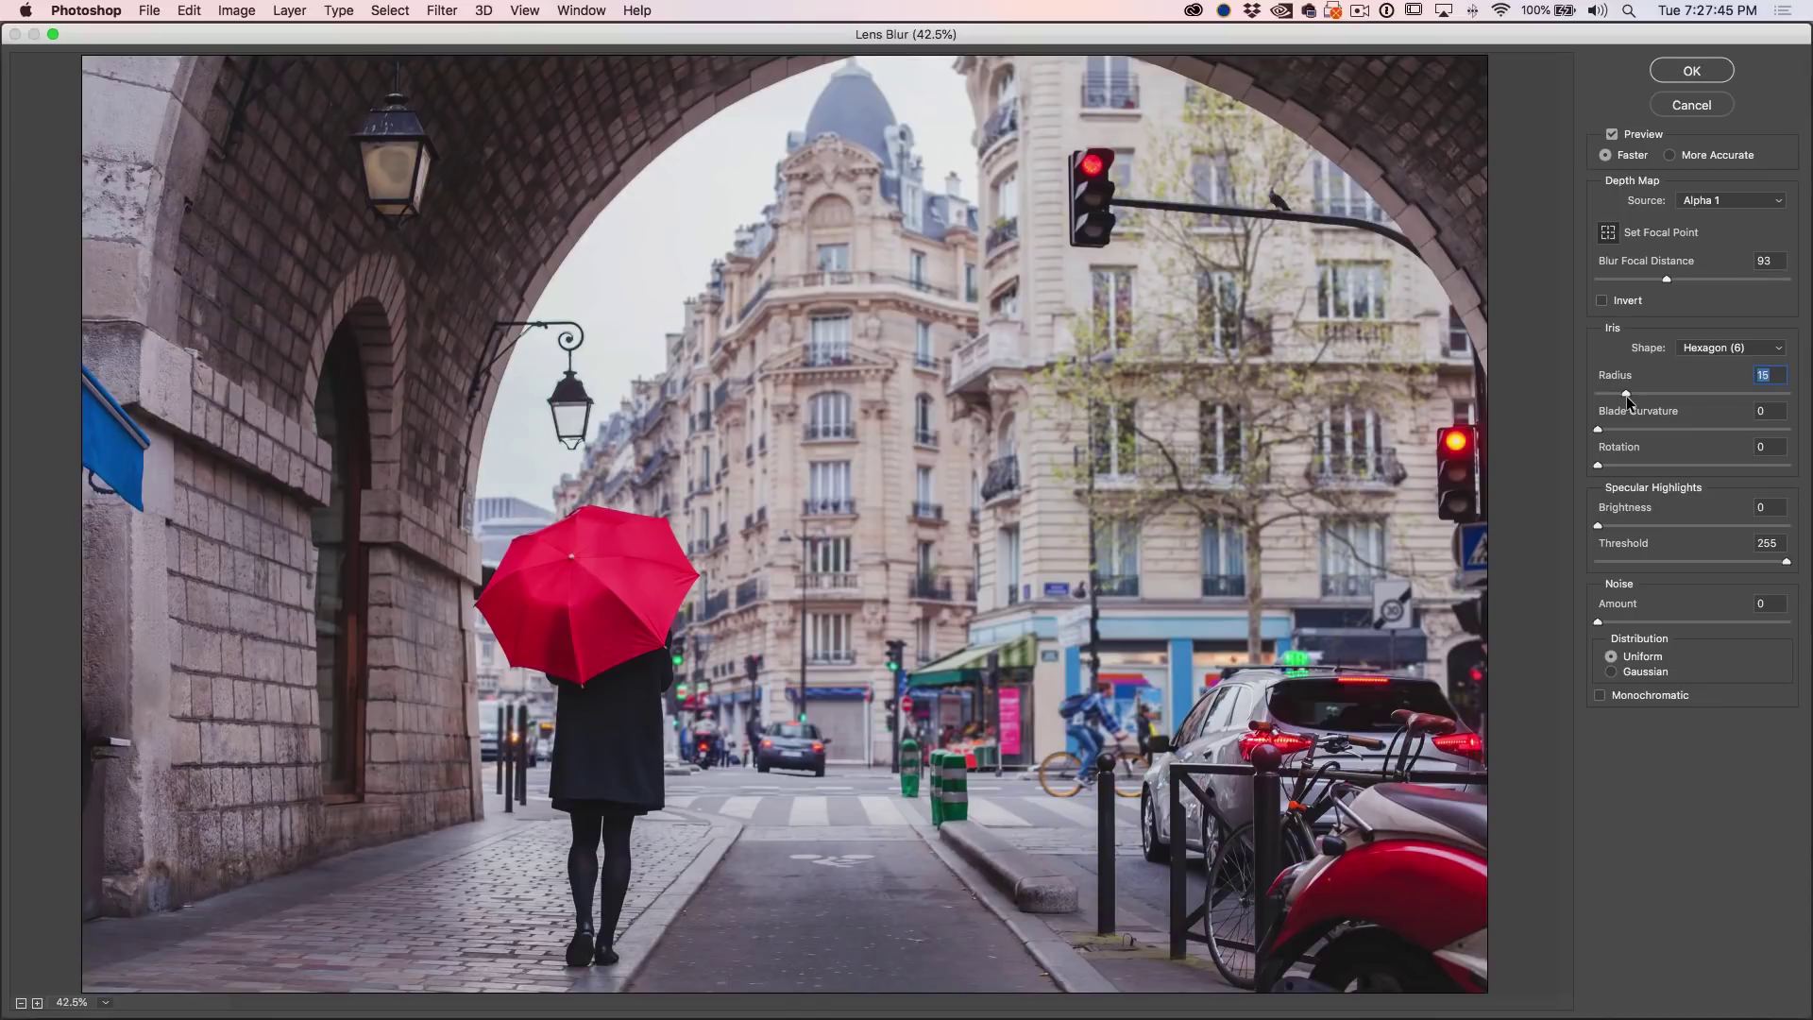
click(626, 625)
click(809, 493)
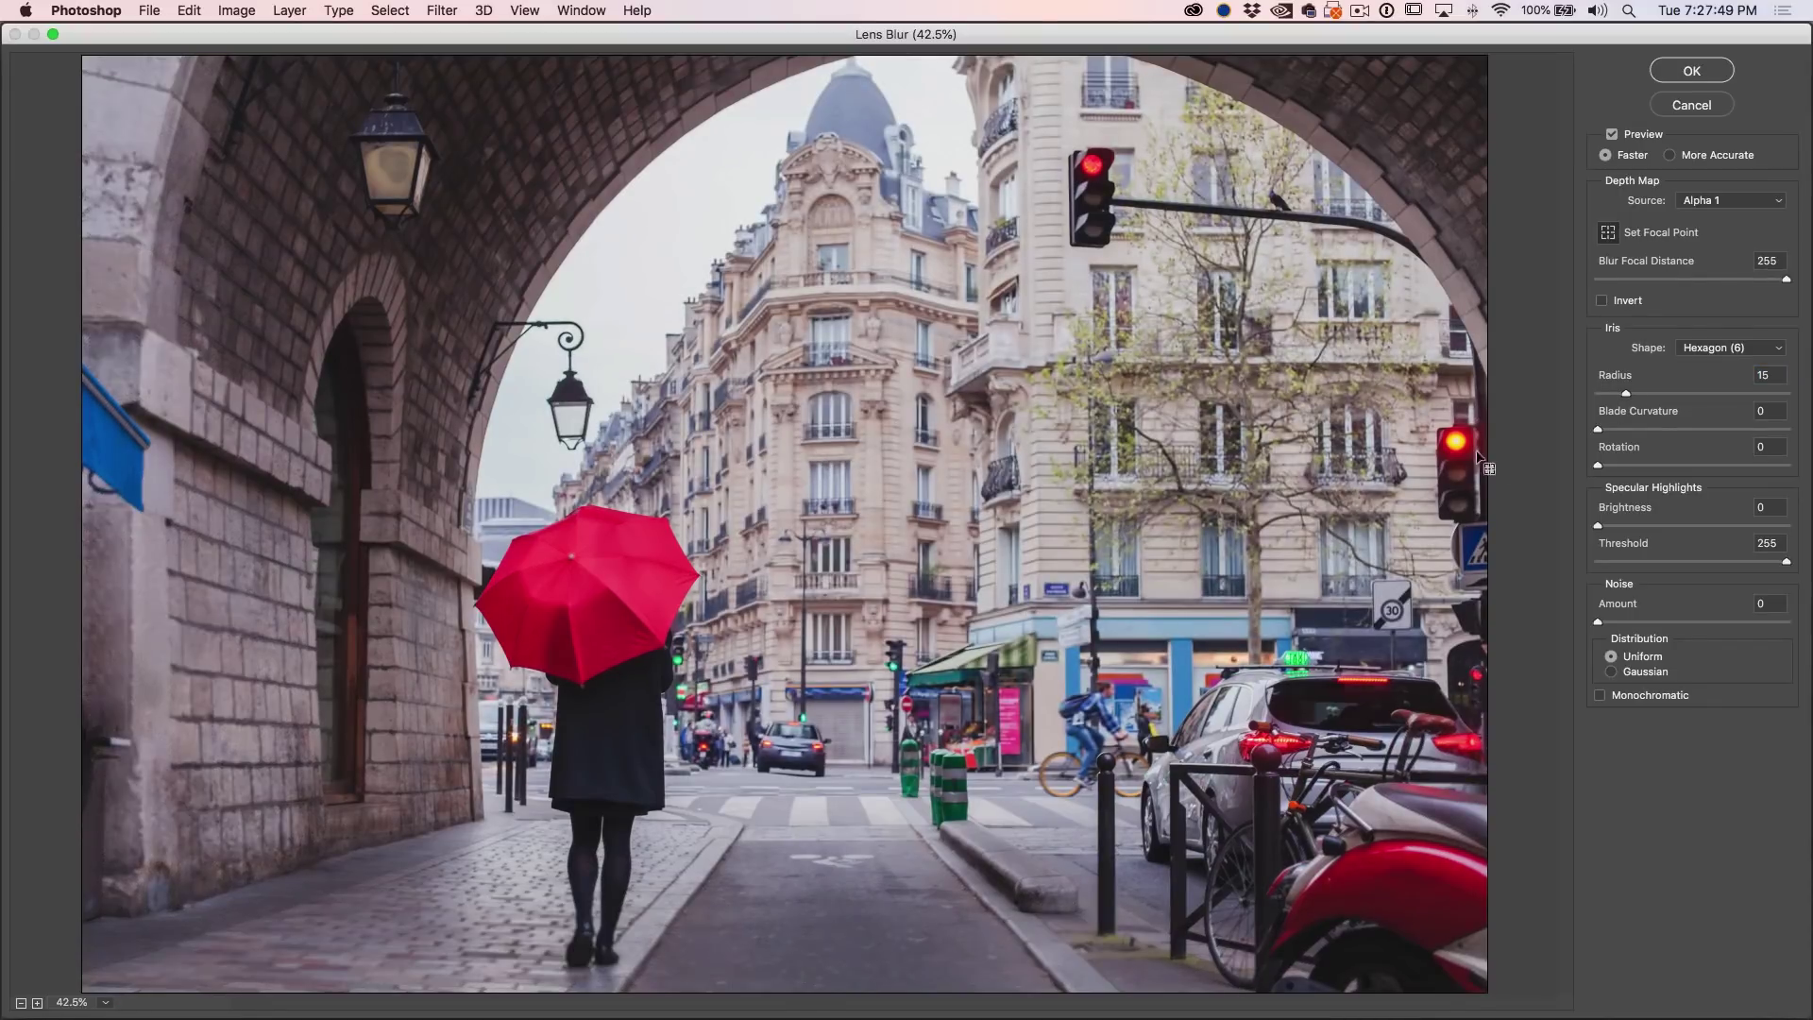
Step: Set the Lens Blur radius to 23, place the focal point on the red umbrella, and apply the filter
drag(1626, 394, 1640, 395)
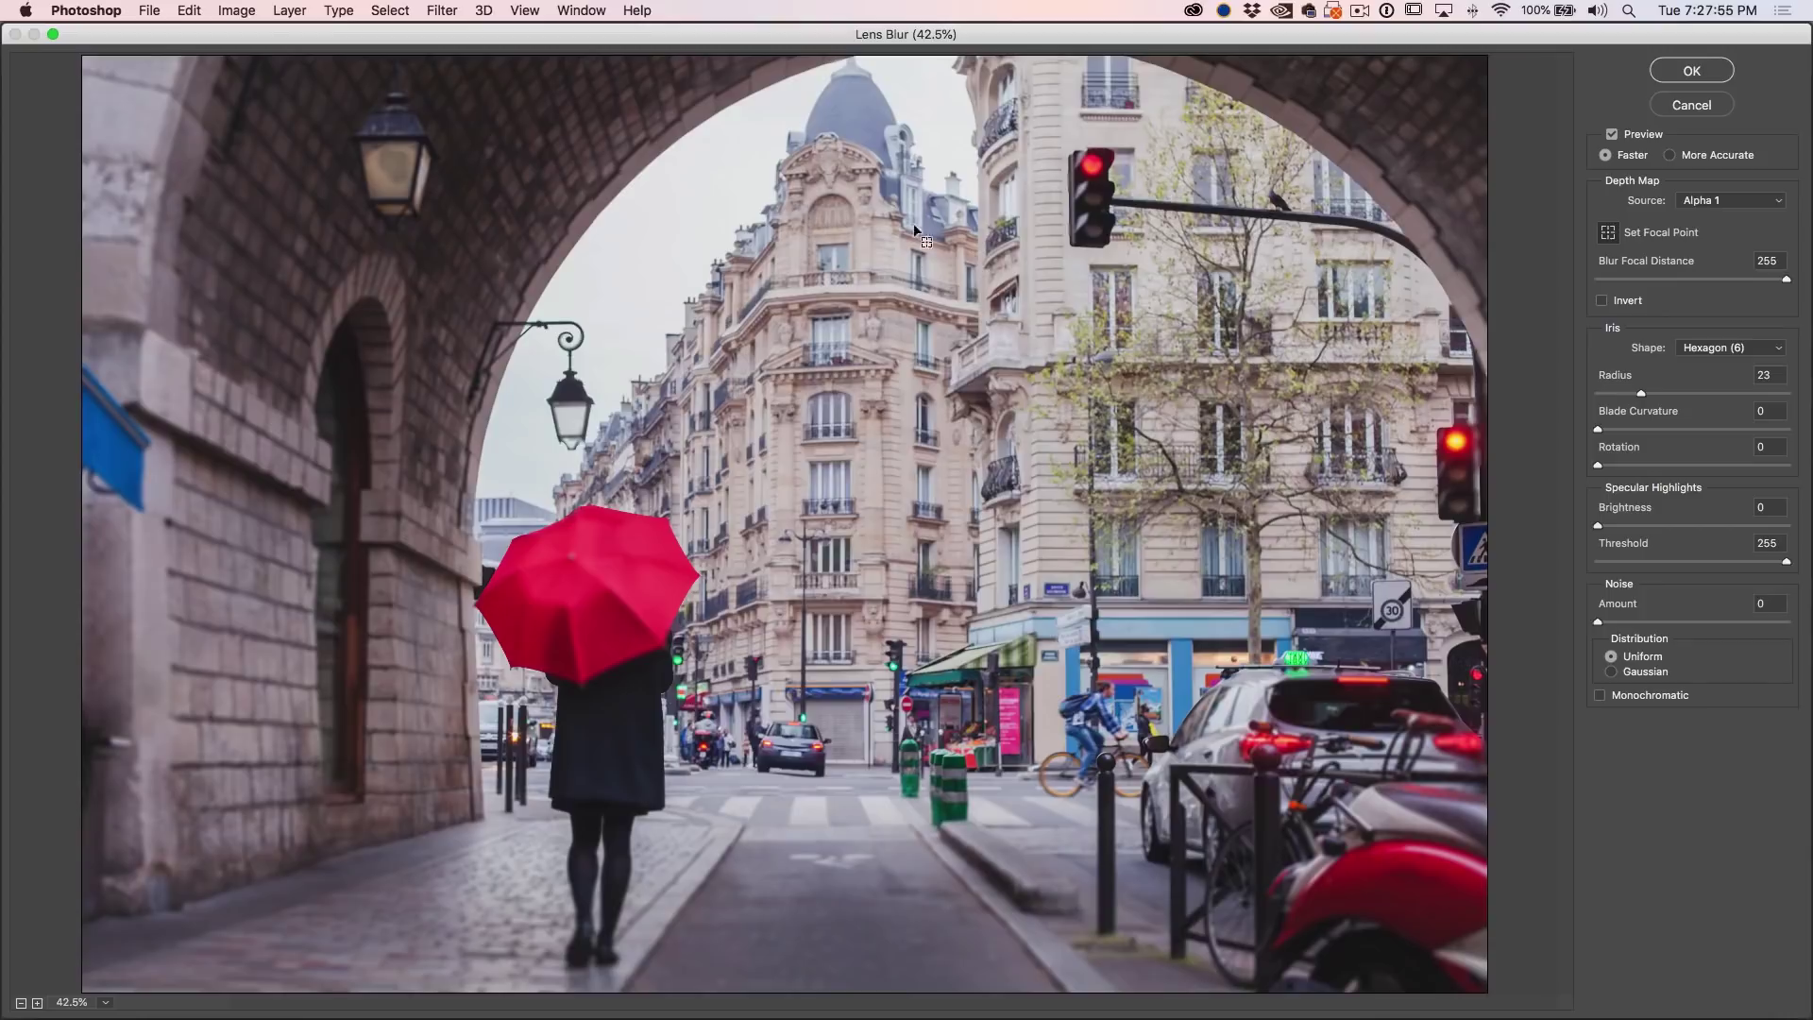
click(611, 571)
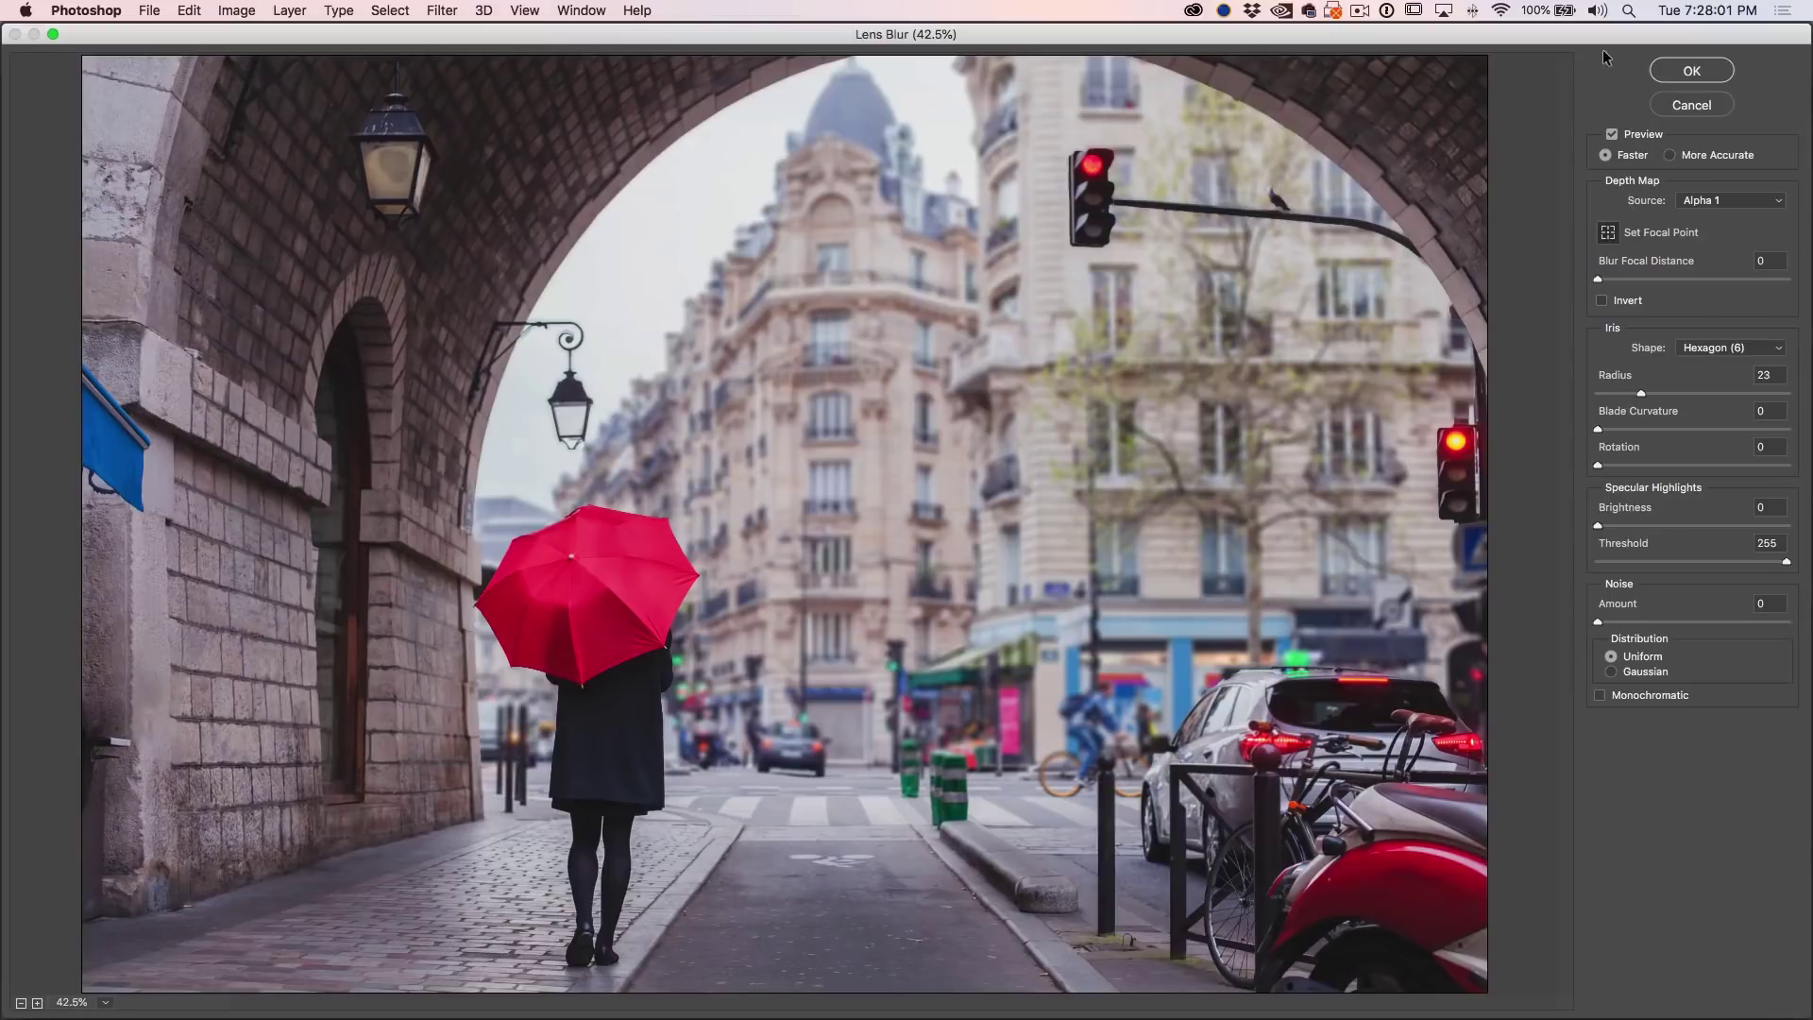
click(1691, 70)
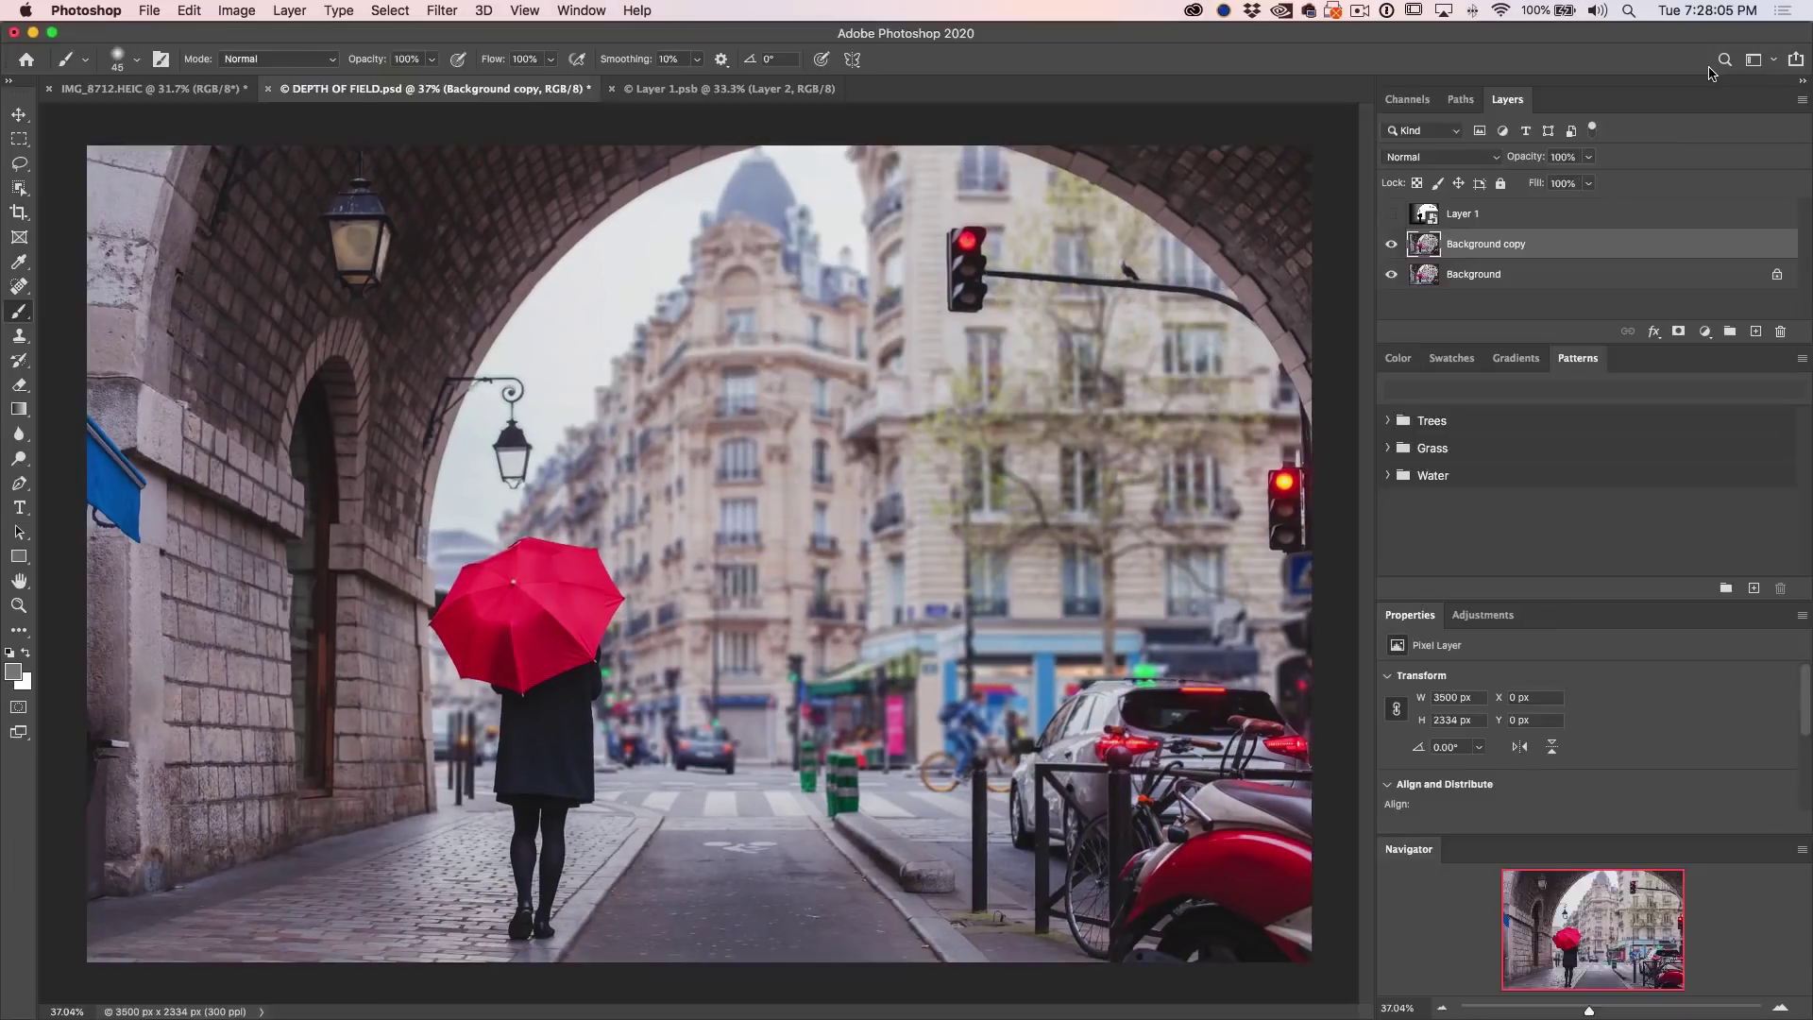